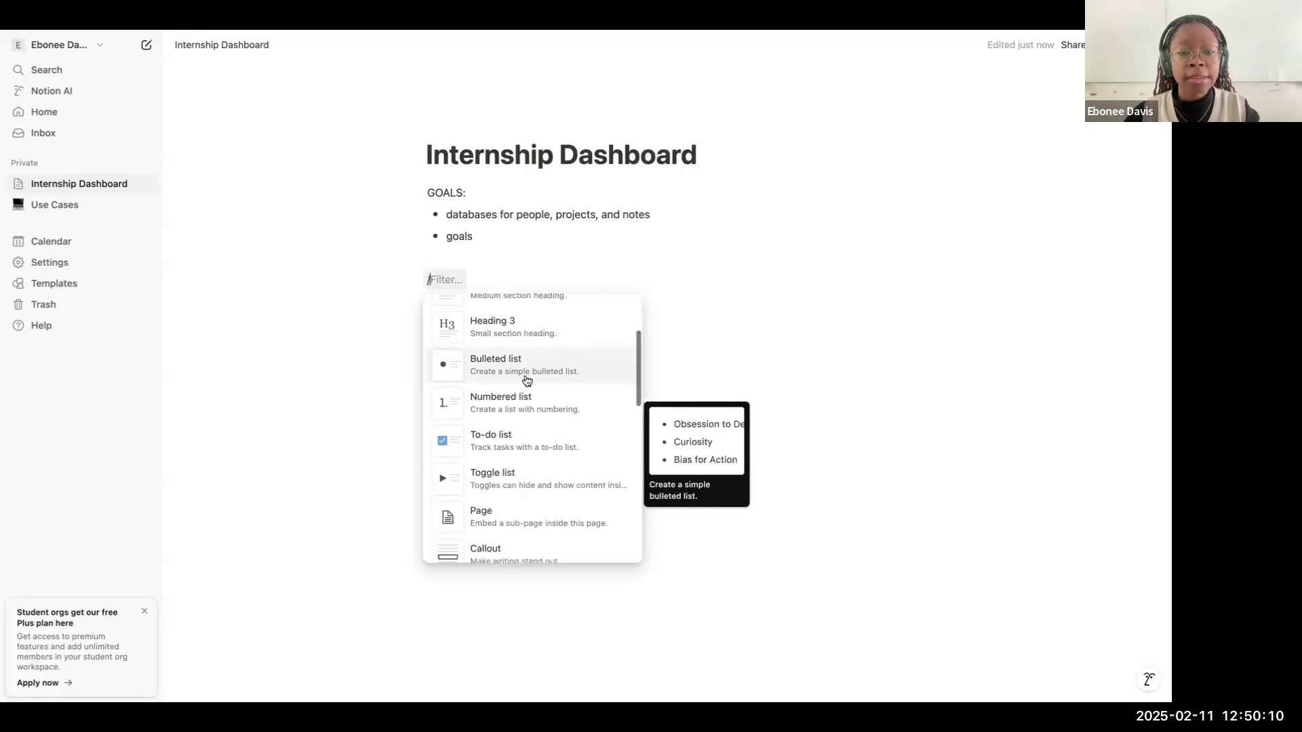
# Step: Add a Heading 1 block reading "people" below the goals list
pyautogui.scroll(-20, 527, 368)
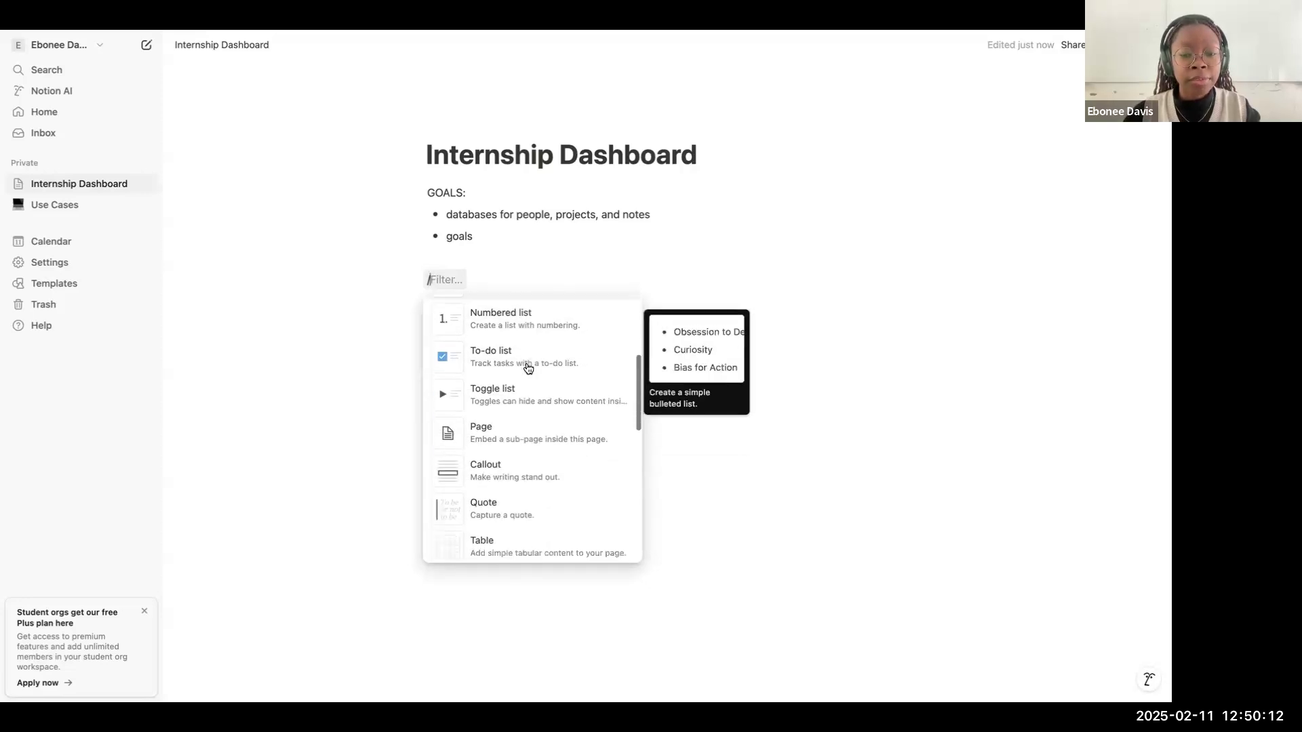
pyautogui.scroll(-12, 528, 369)
pyautogui.scroll(20, 527, 369)
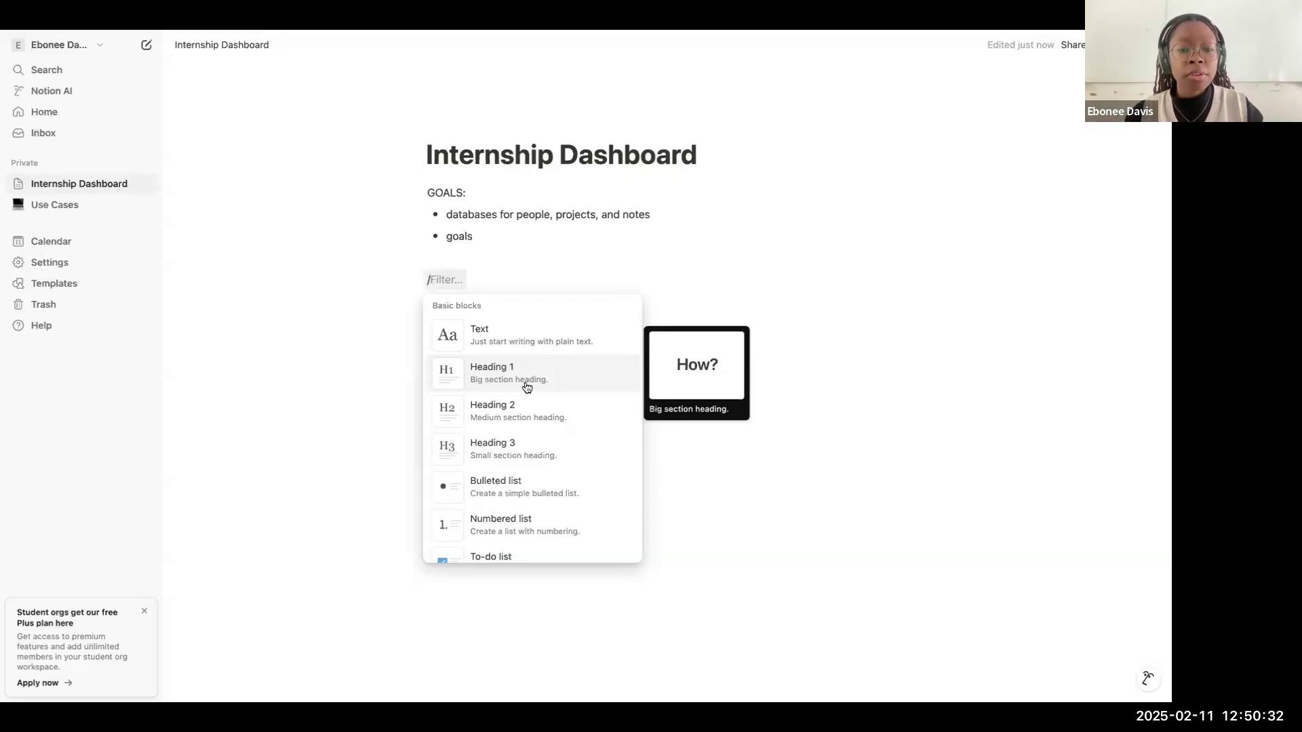
pyautogui.click(517, 385)
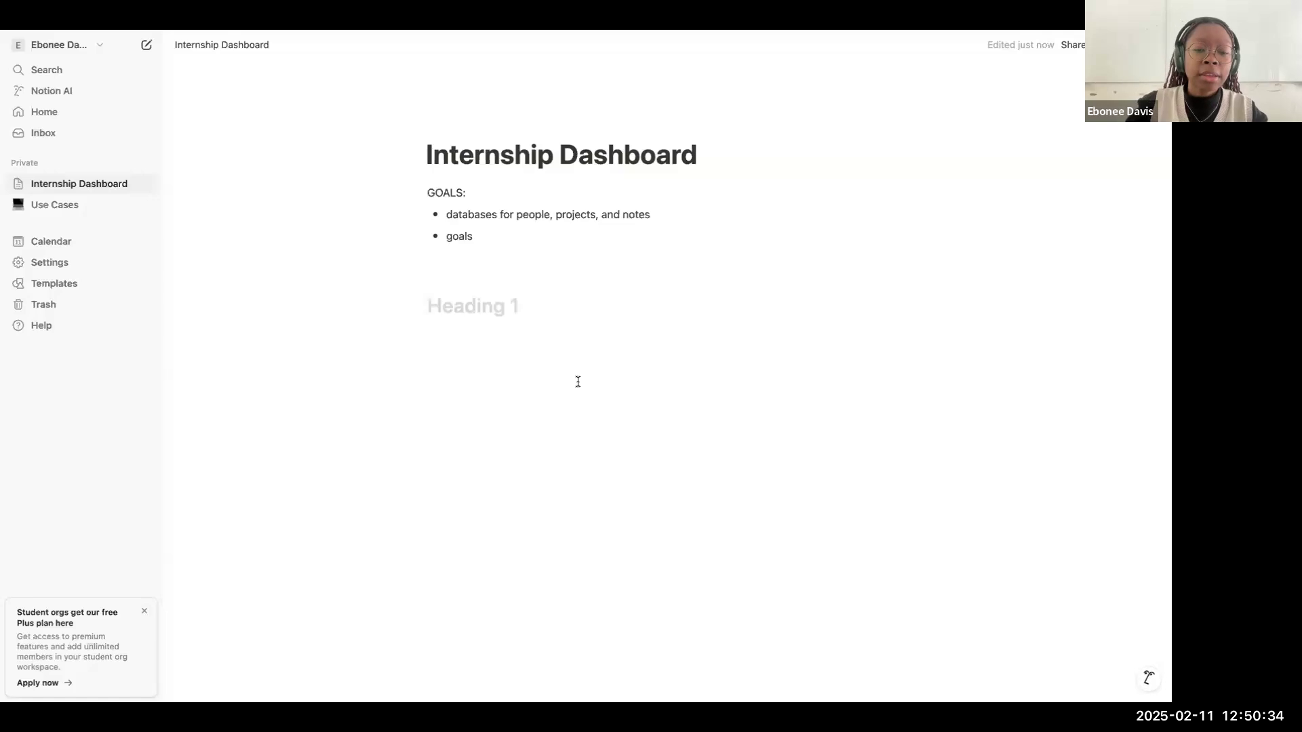
pyautogui.write('people')
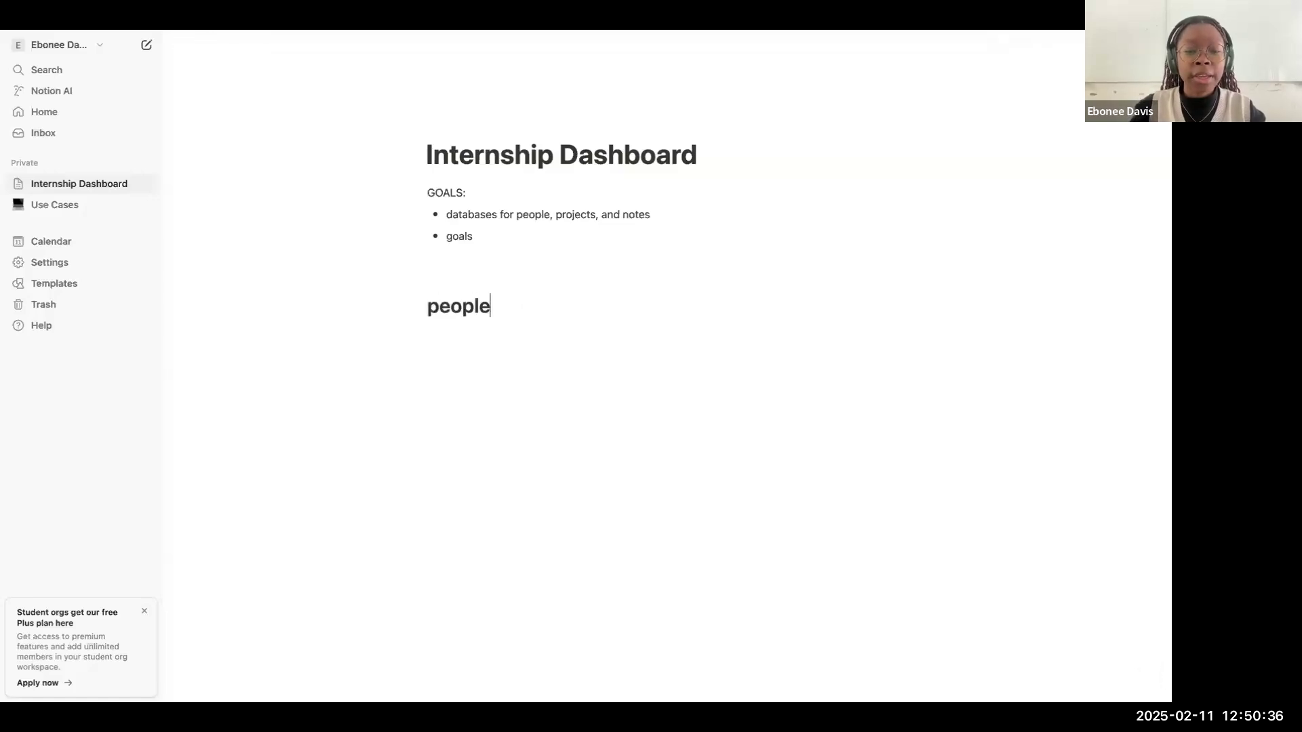
pyautogui.press('Return')
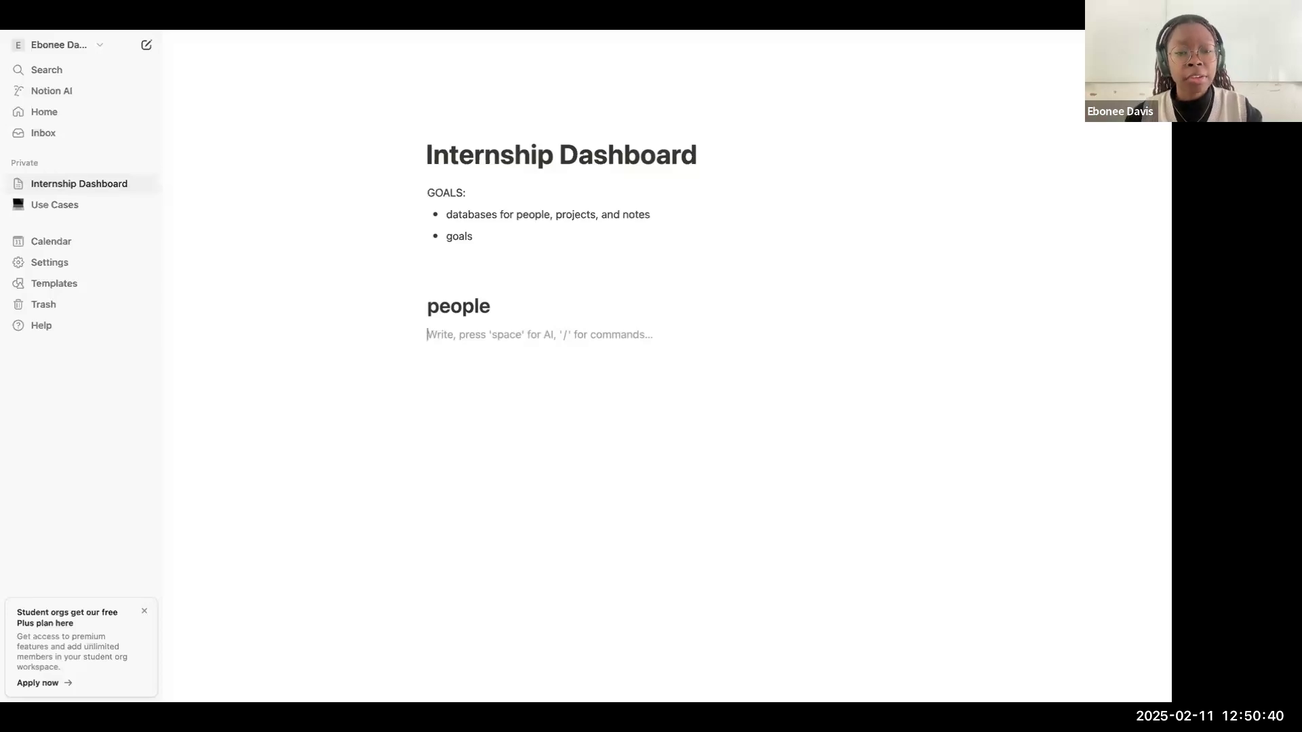
# Step: Insert a divider under the "people" heading
pyautogui.write('/')
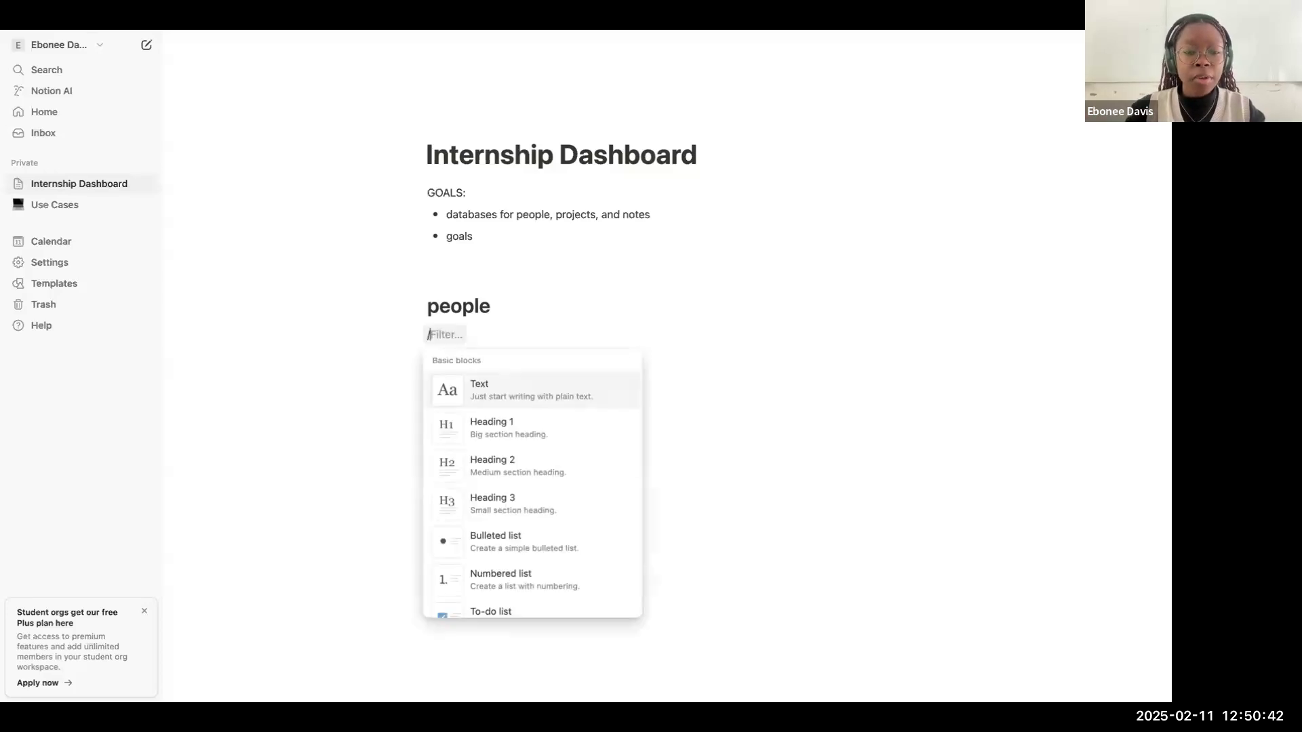
pyautogui.write('divid')
pyautogui.press('Return')
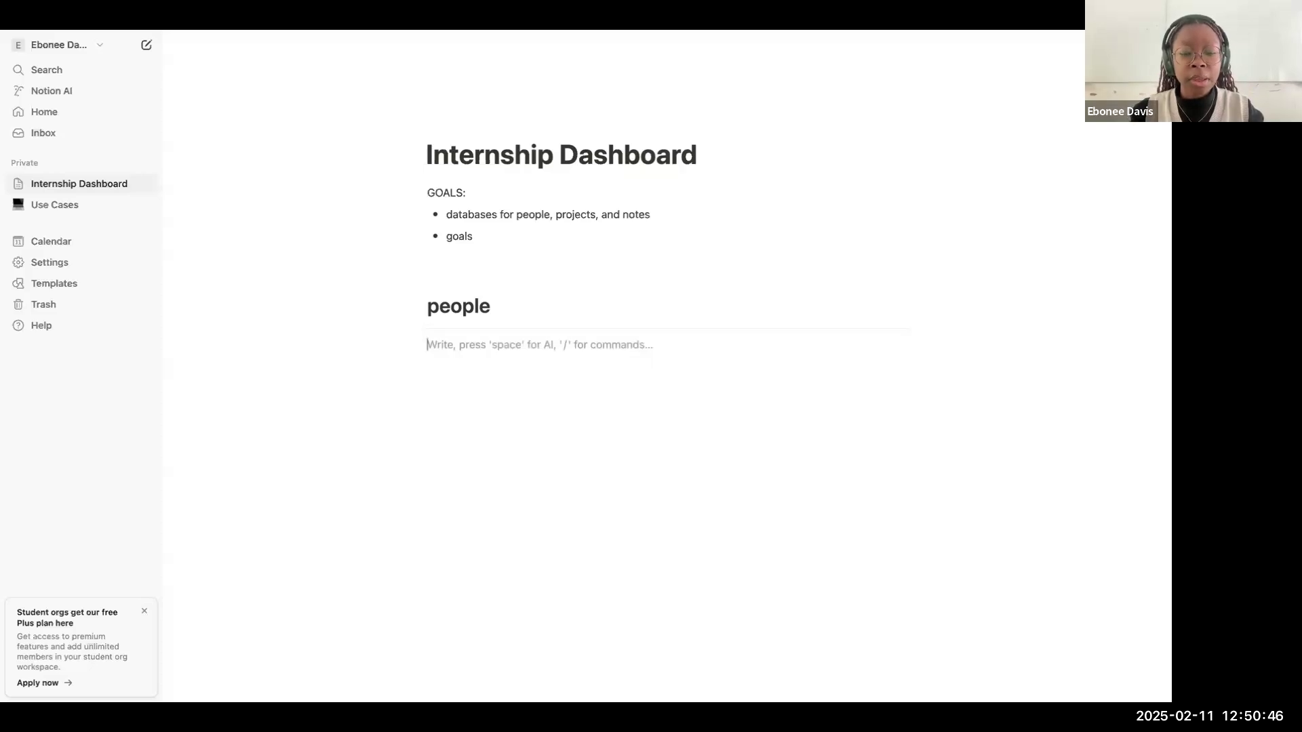
# Step: Insert a gallery view below the divider, backed by a new empty database titled "People"
pyautogui.write('/')
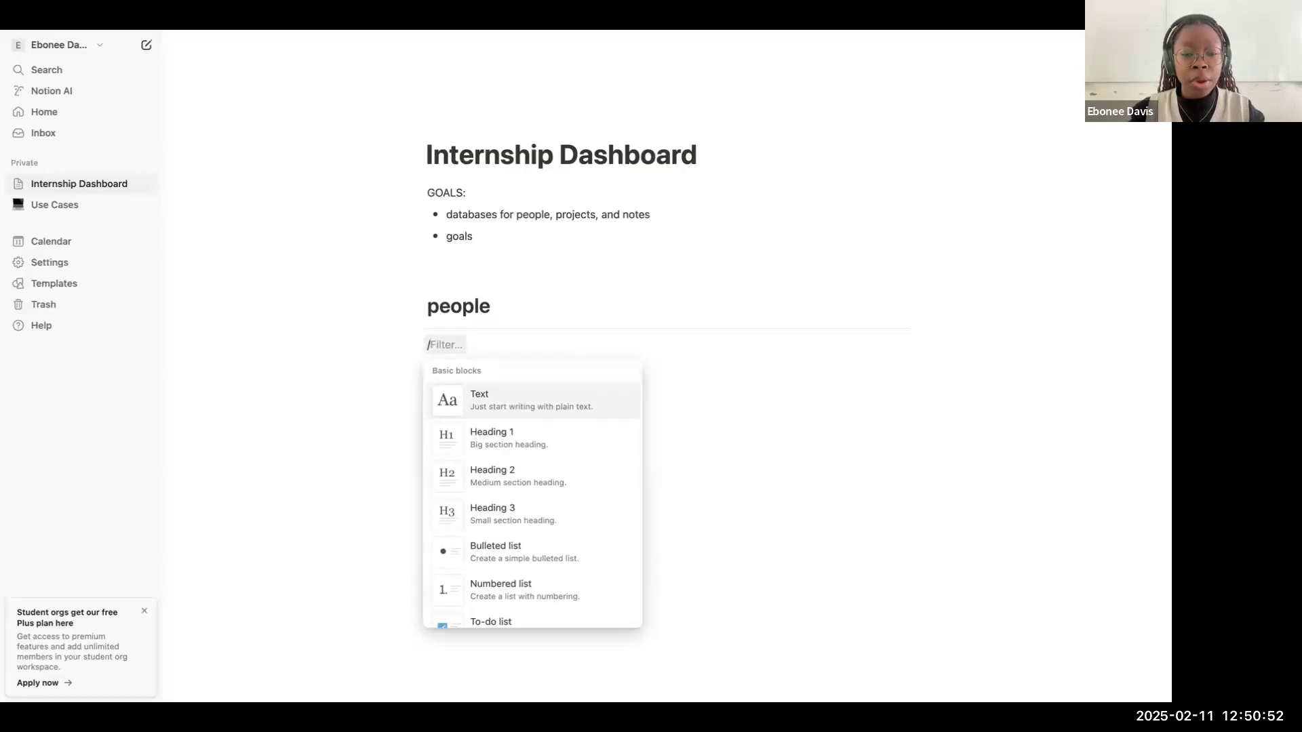
pyautogui.write('data')
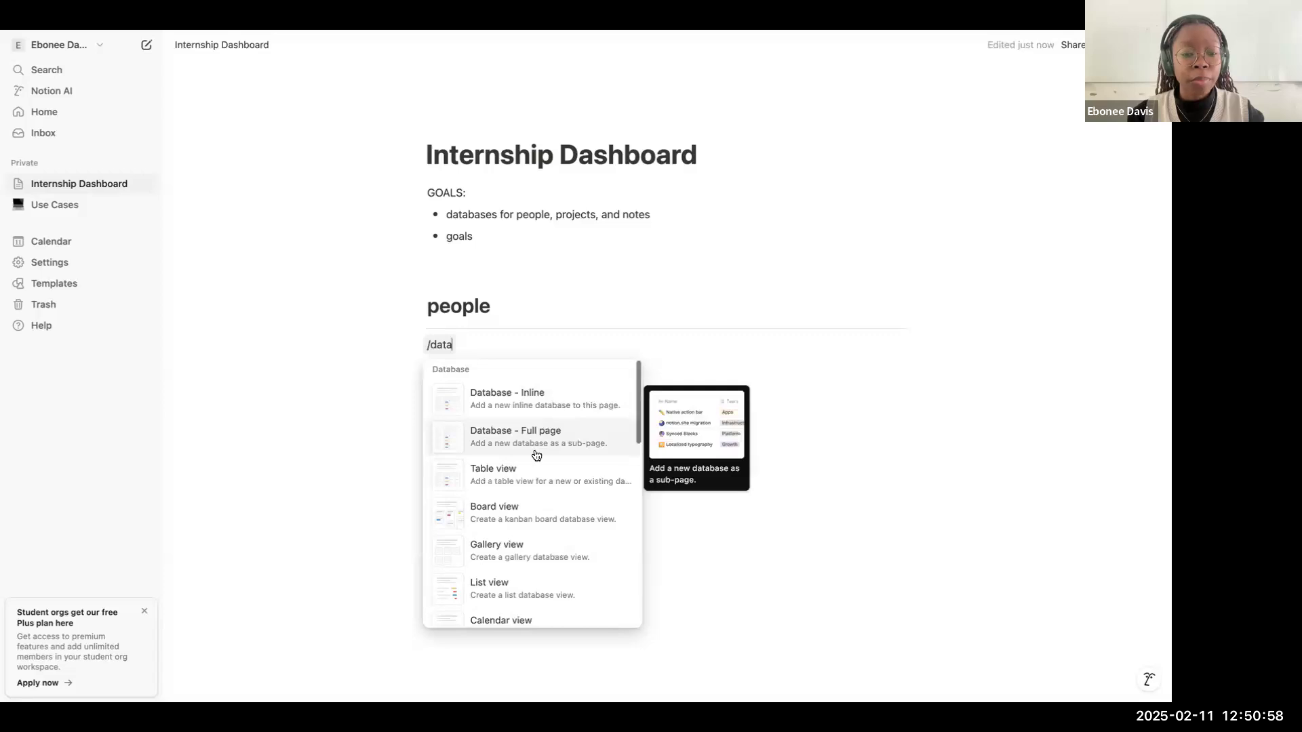
pyautogui.scroll(-1, 535, 468)
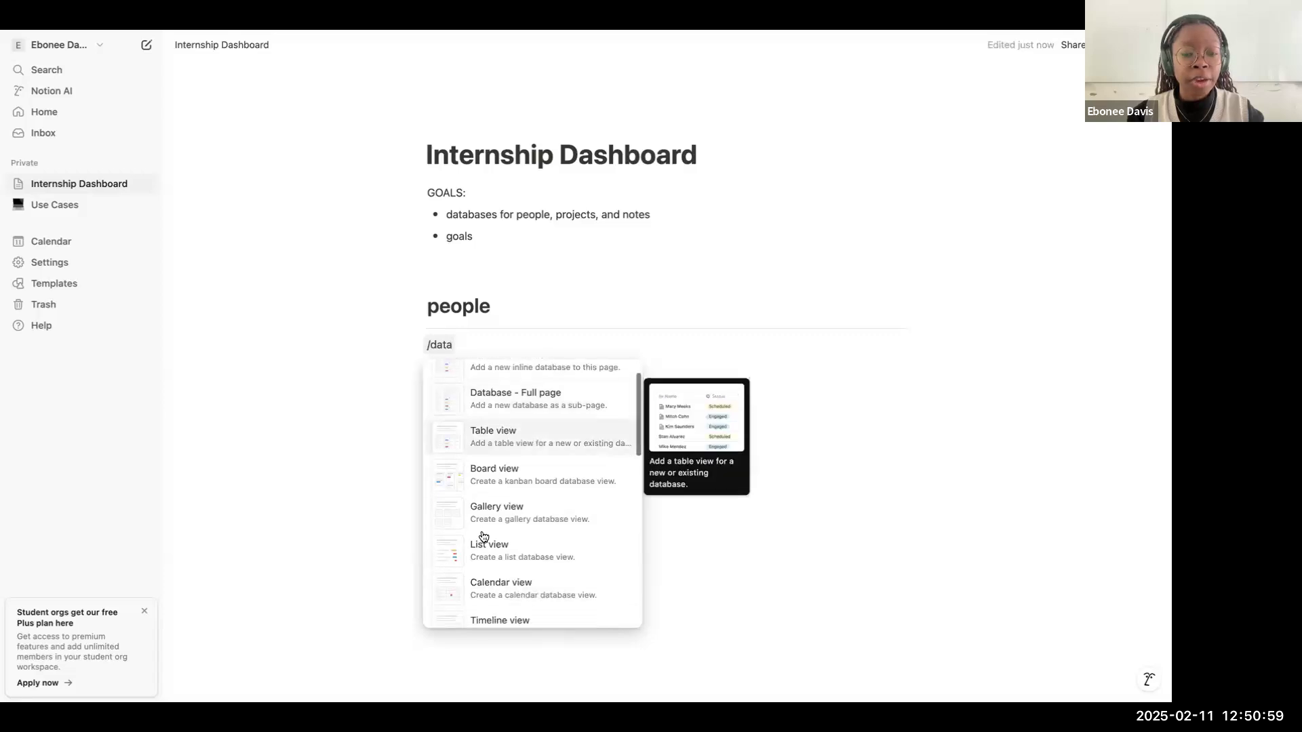
pyautogui.click(568, 519)
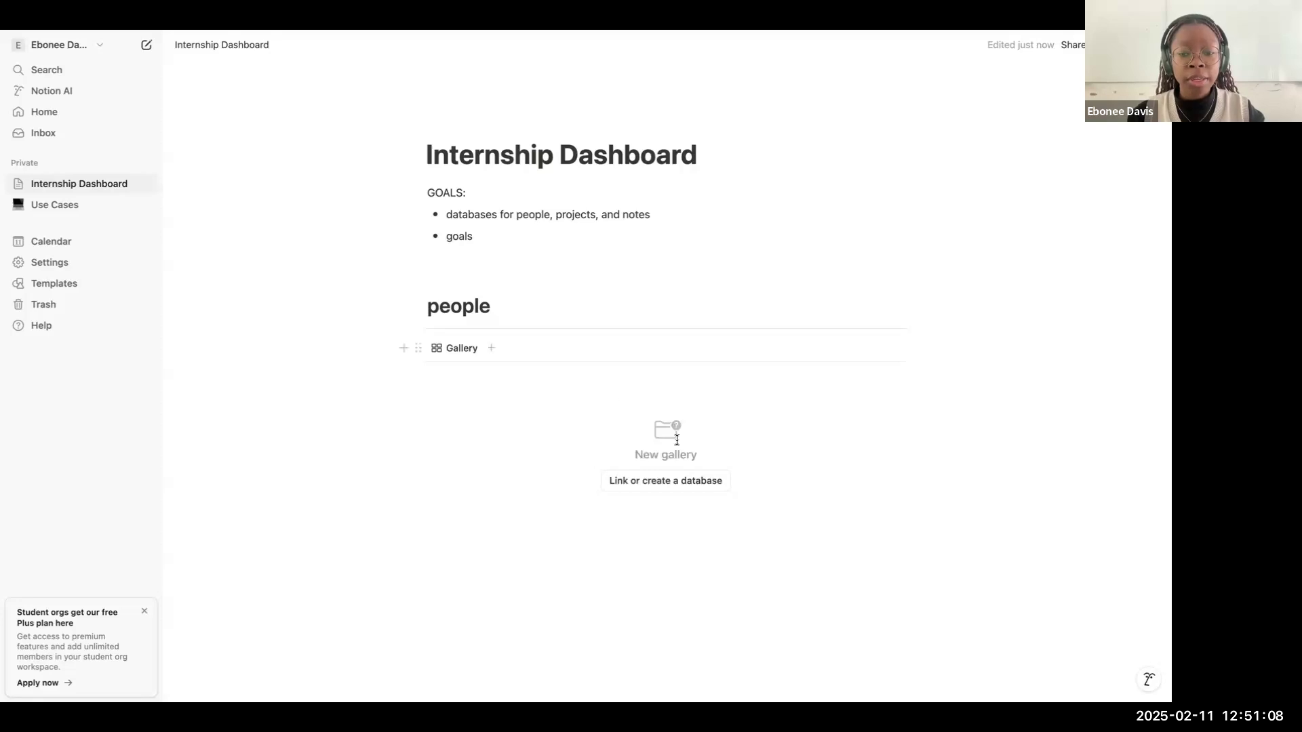
pyautogui.scroll(-1, 662, 434)
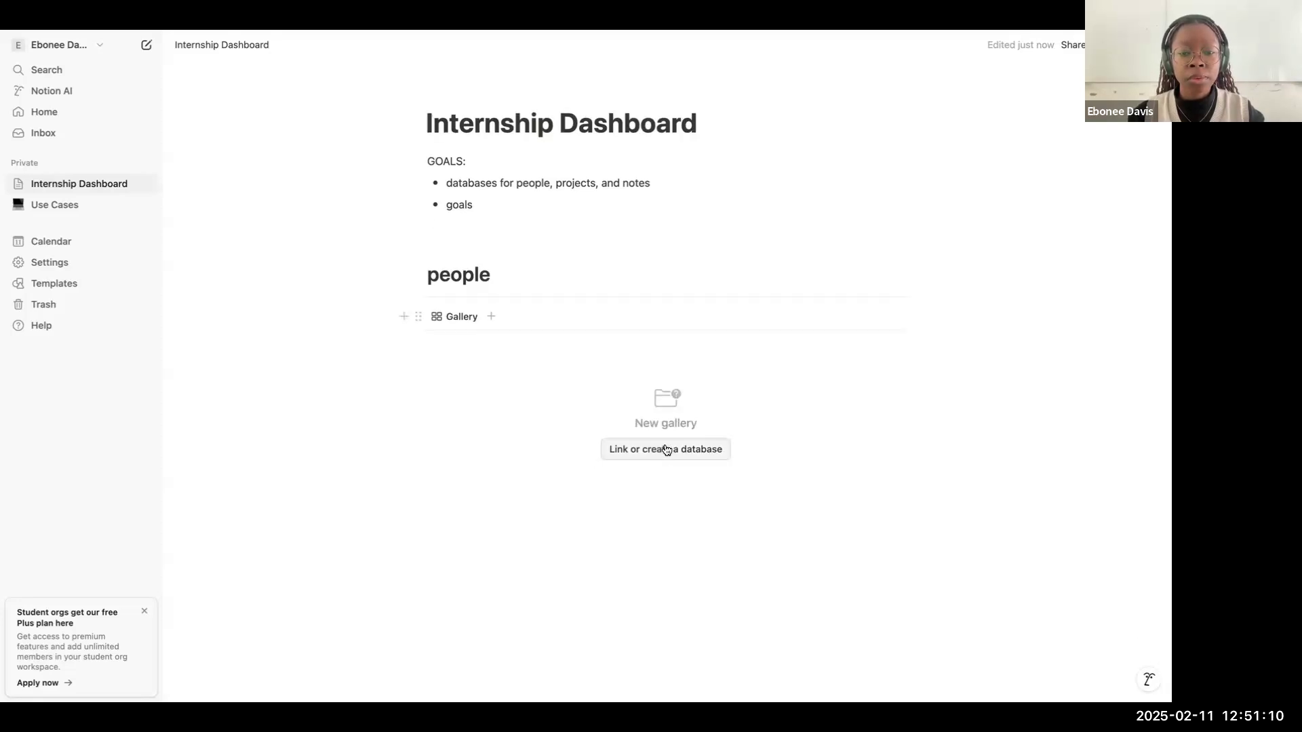
pyautogui.click(672, 449)
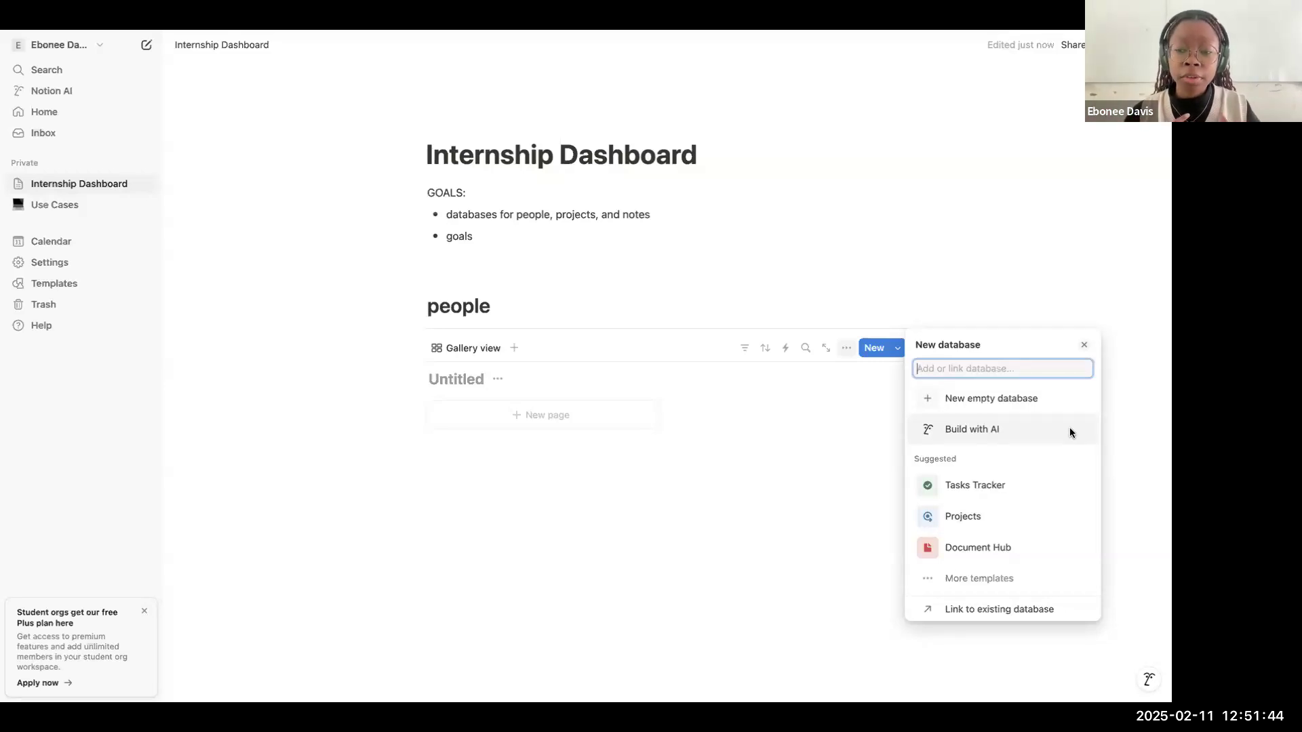
pyautogui.click(1040, 398)
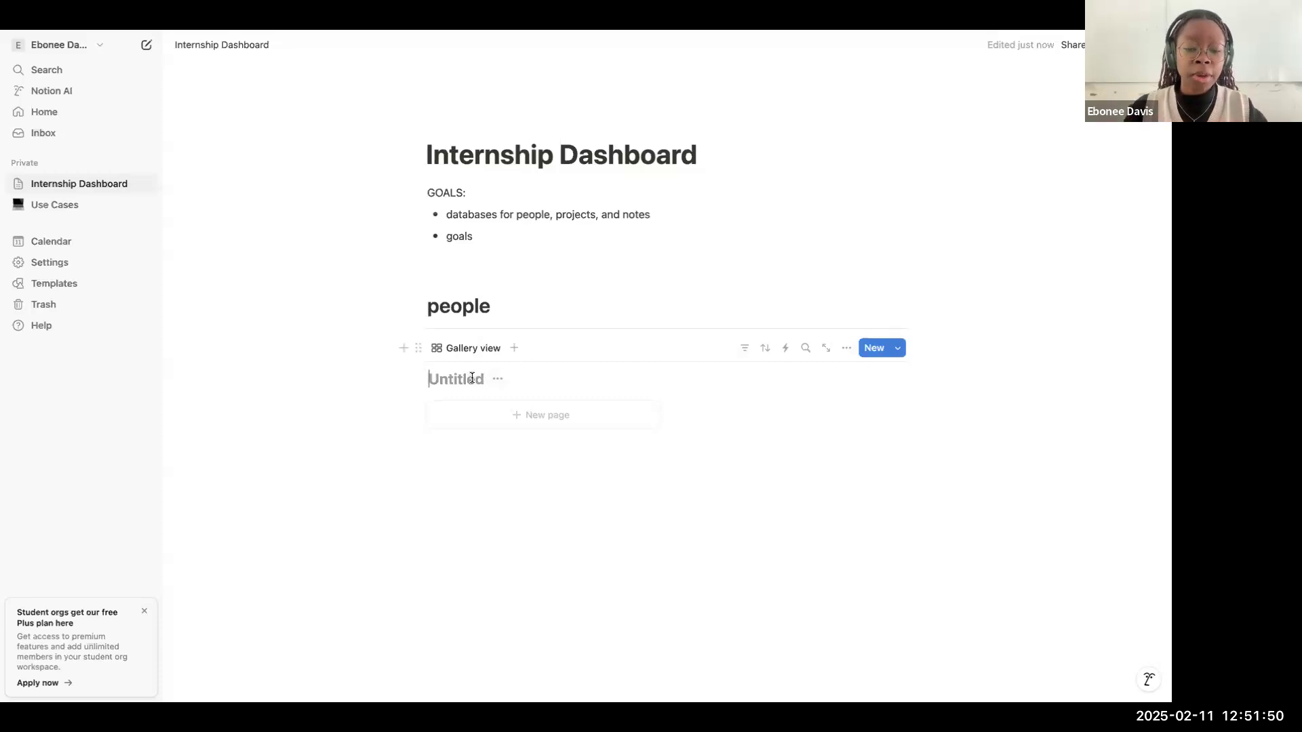
pyautogui.write('People')
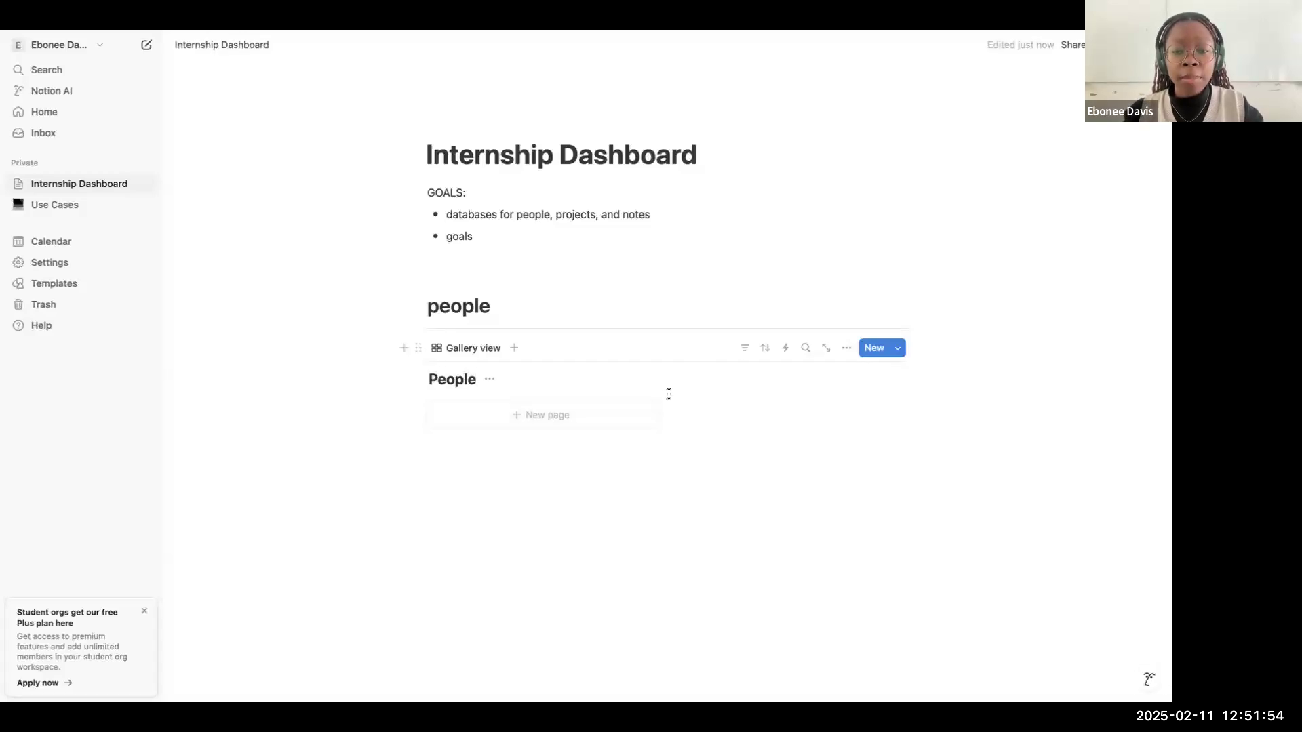
# Step: Create a new page in the People gallery and title it with the contact's full name
pyautogui.click(613, 413)
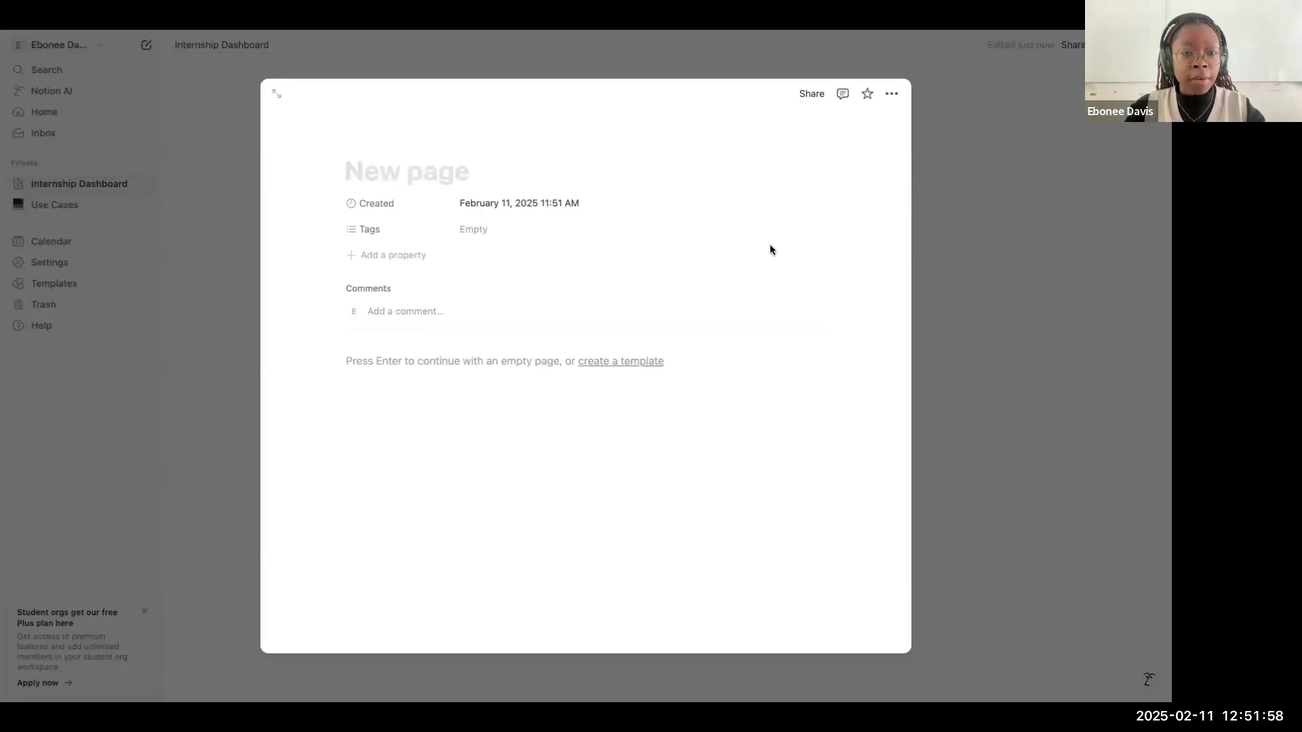
pyautogui.write('Jo')
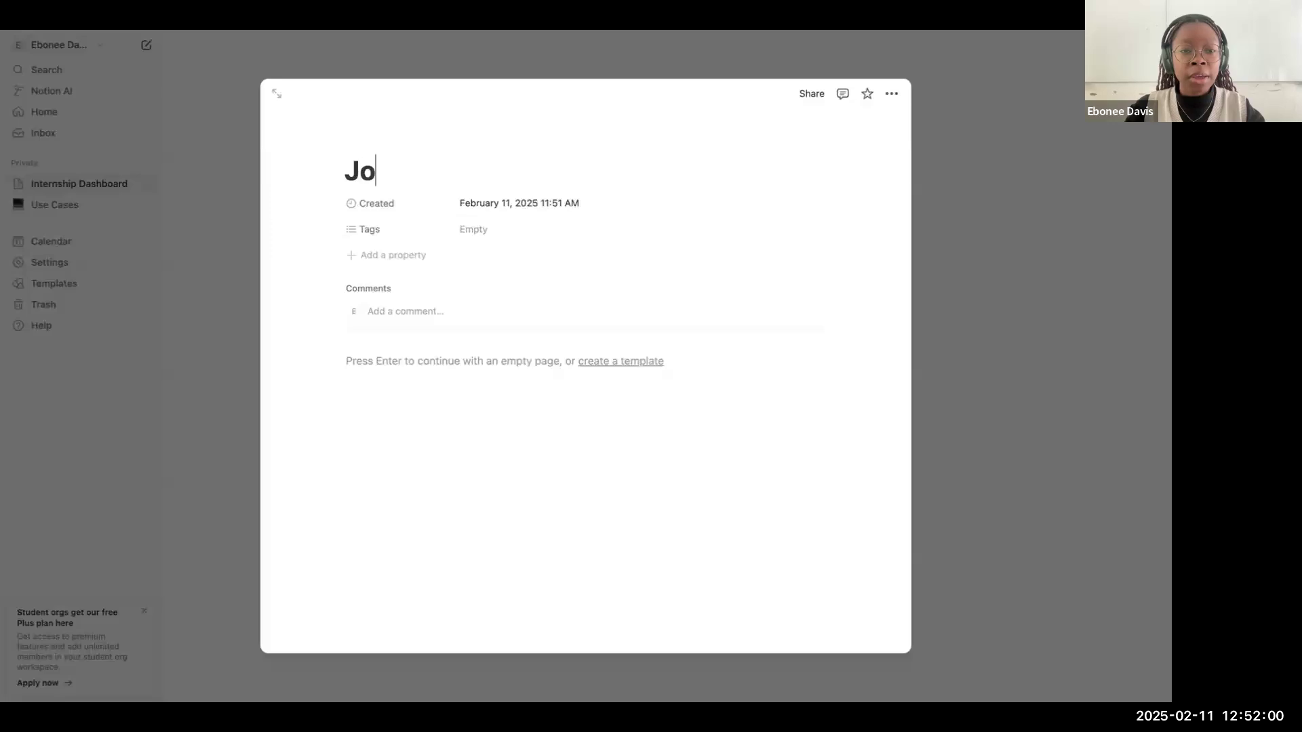
pyautogui.write('hnny Appleseed')
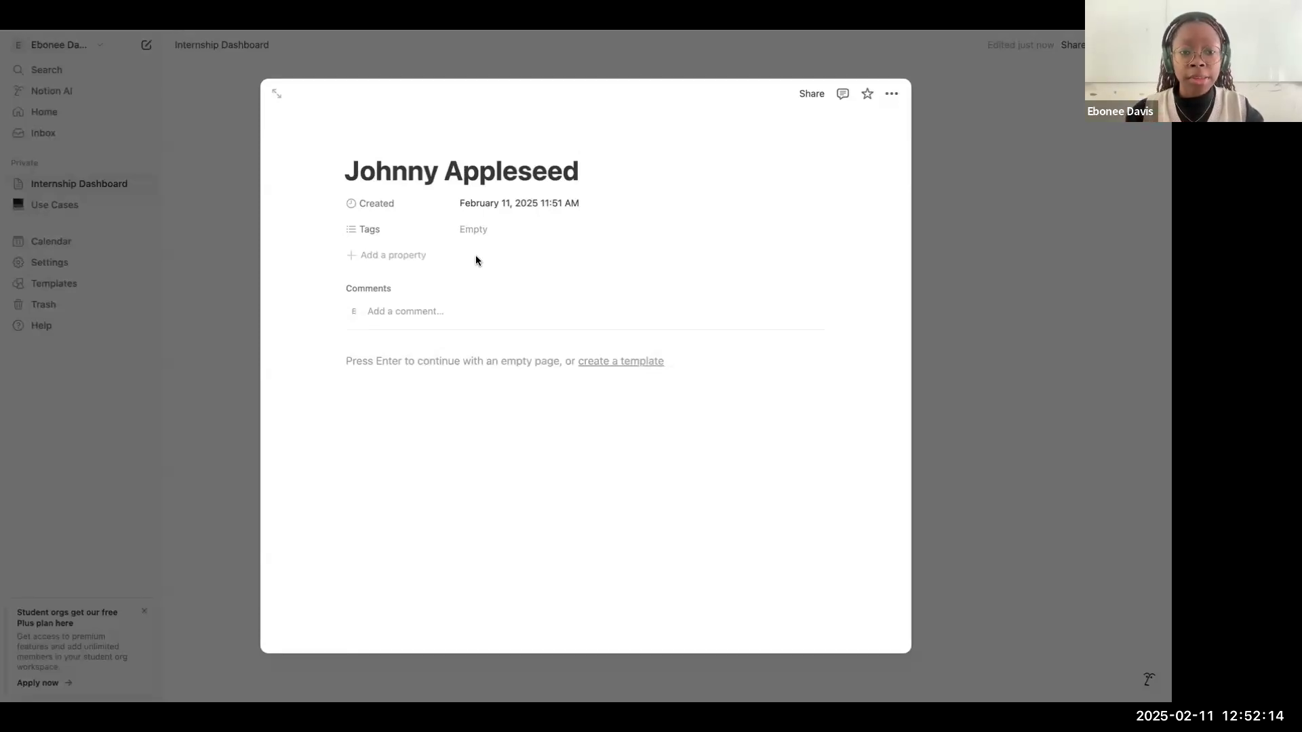
# Step: Rename the Tags property to "Role" and change its type to Select
pyautogui.click(415, 236)
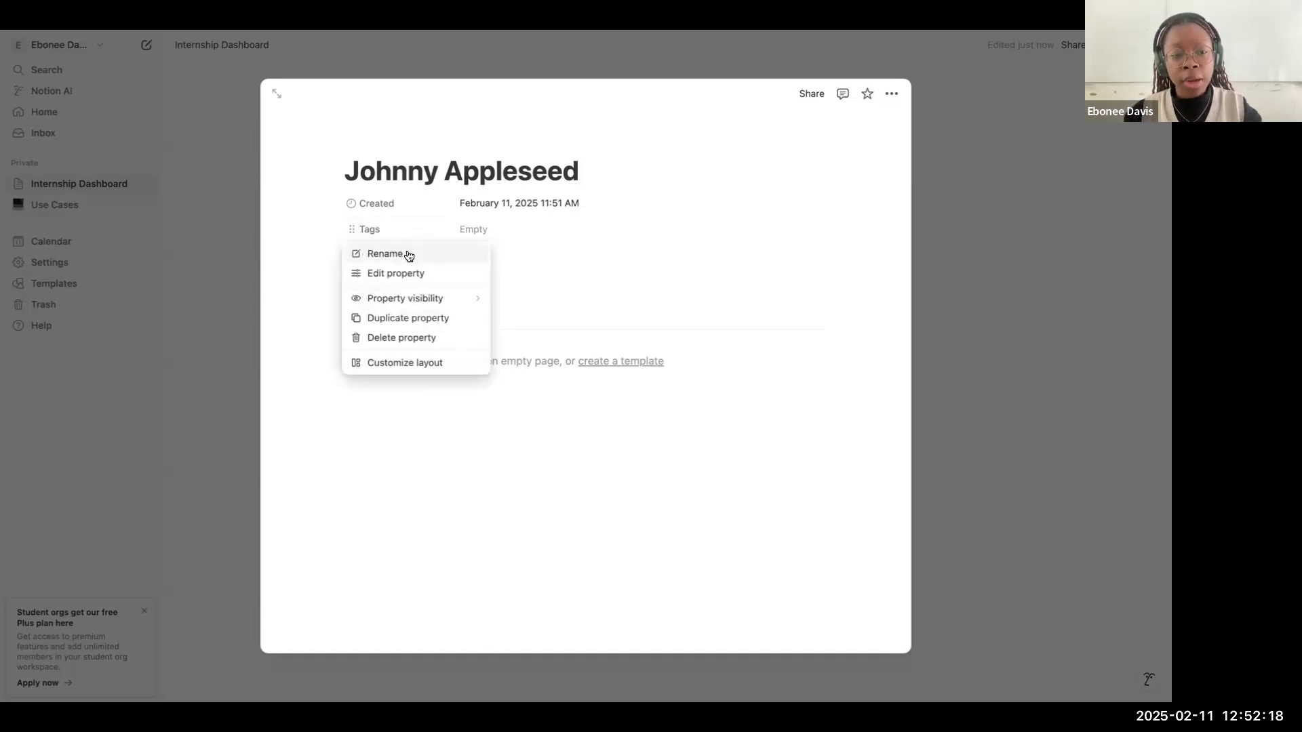
pyautogui.click(405, 253)
pyautogui.write('Role')
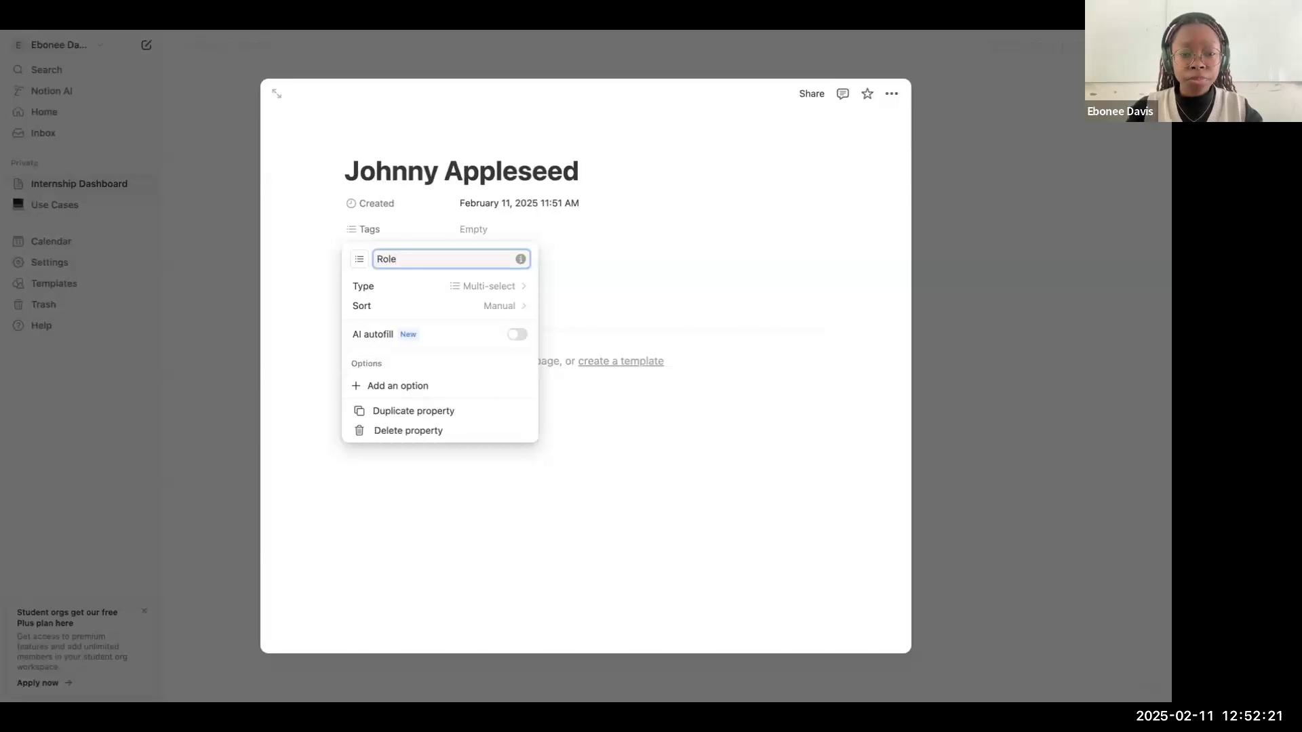
pyautogui.click(442, 287)
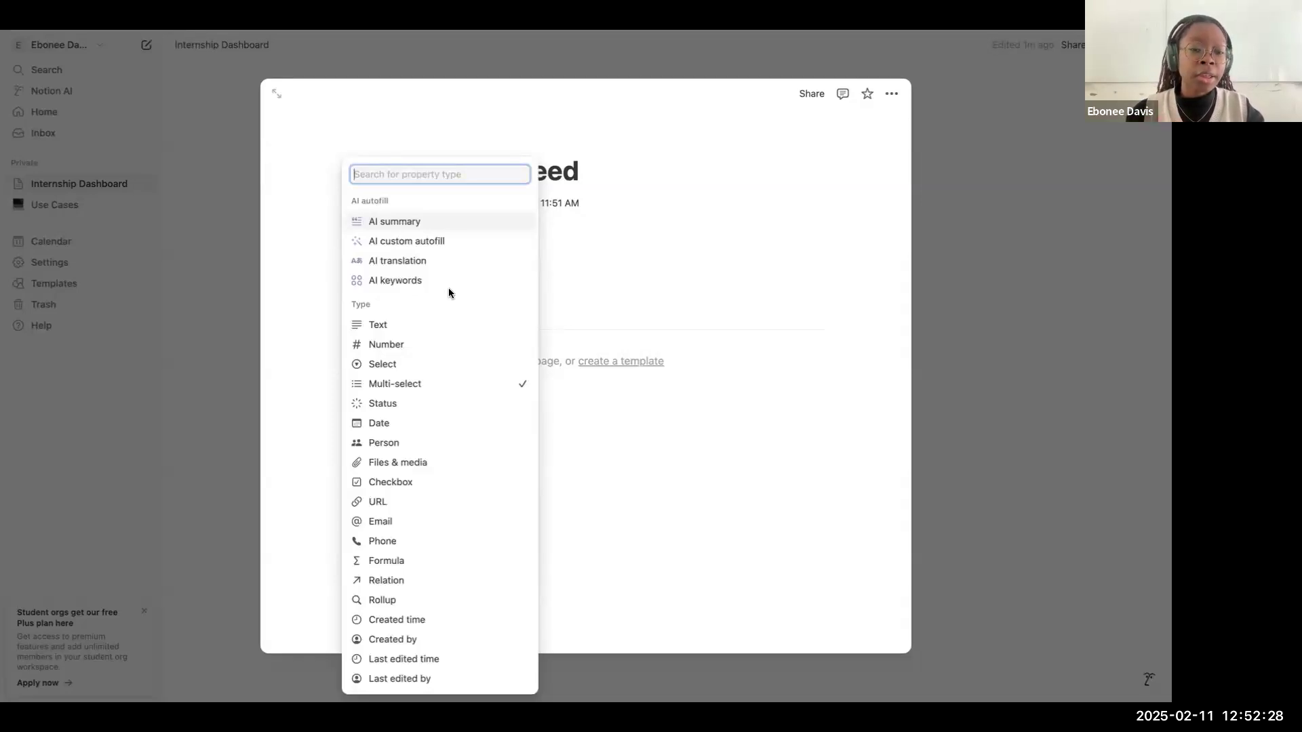
pyautogui.click(435, 371)
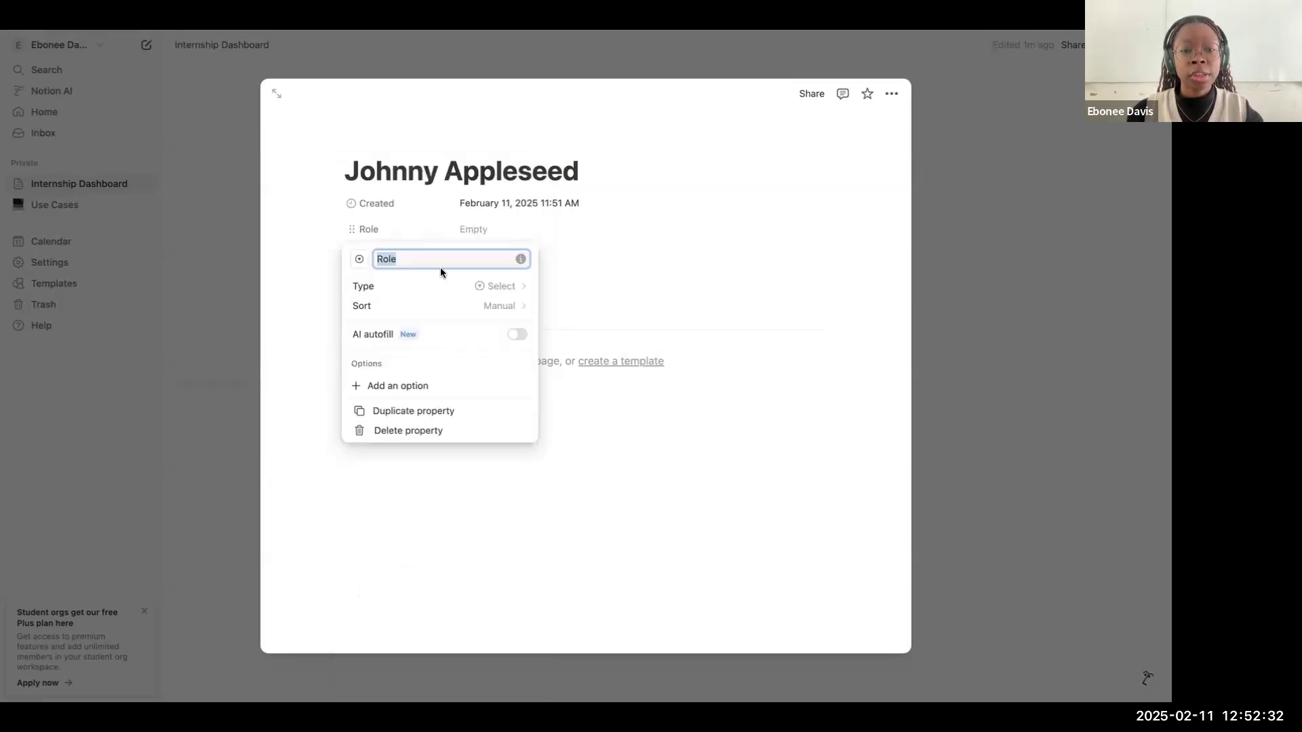
# Step: Create the option "Manager" and assign it as the contact's Role
pyautogui.click(500, 231)
pyautogui.click(502, 233)
pyautogui.click(502, 234)
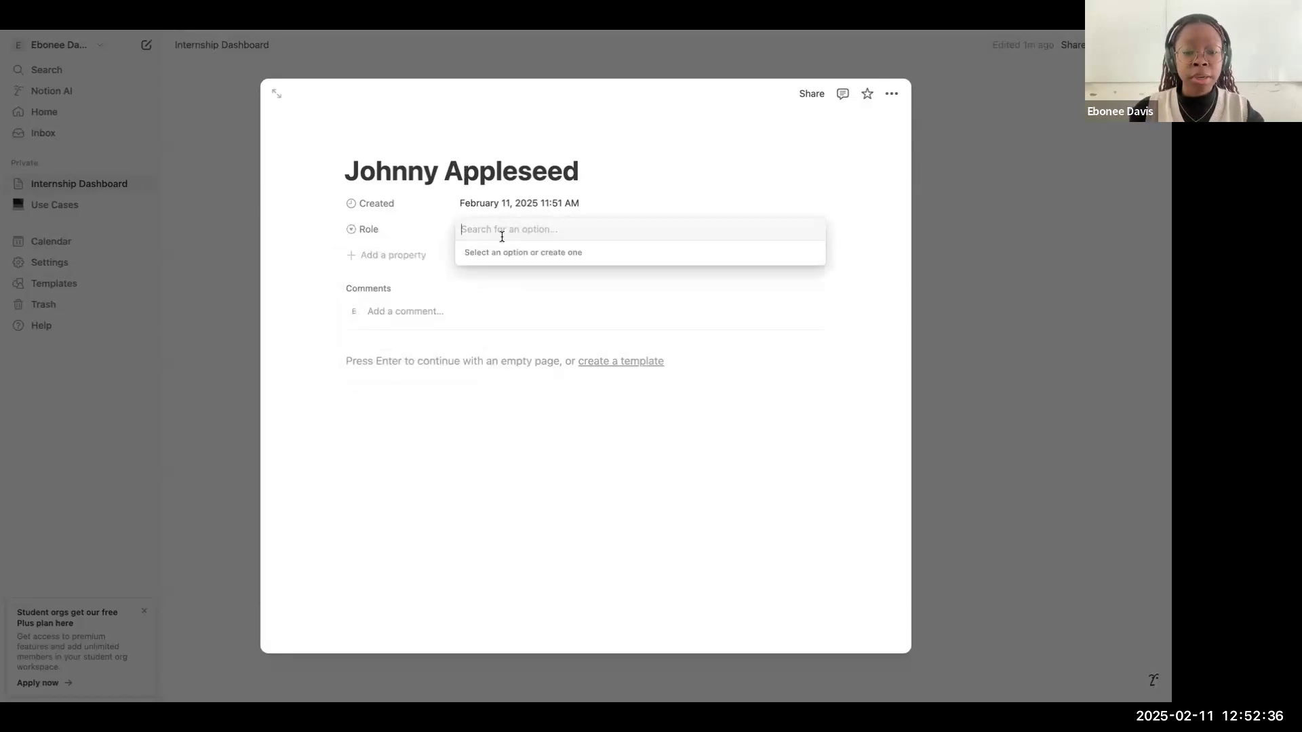
pyautogui.write('Manager')
pyautogui.press('Return')
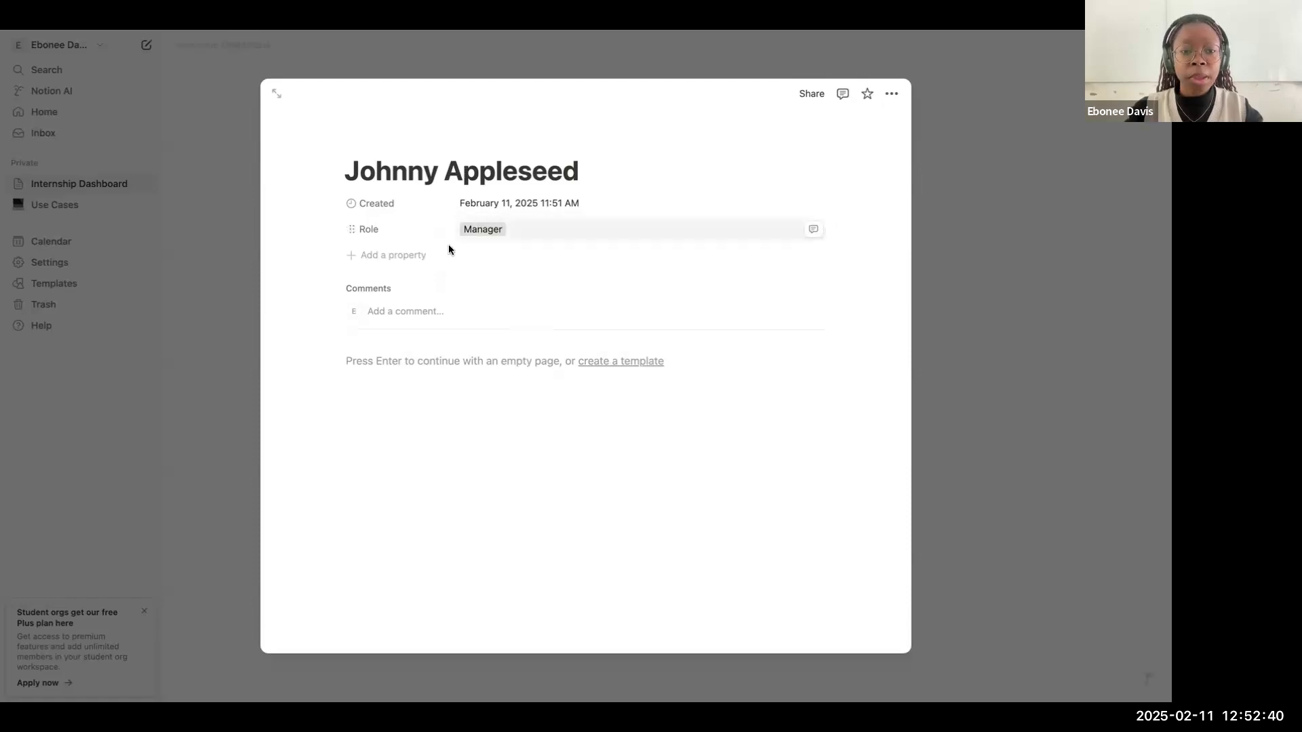
# Step: Add an Email property to the contact's page and fill in the contact's e-mail address
pyautogui.click(379, 256)
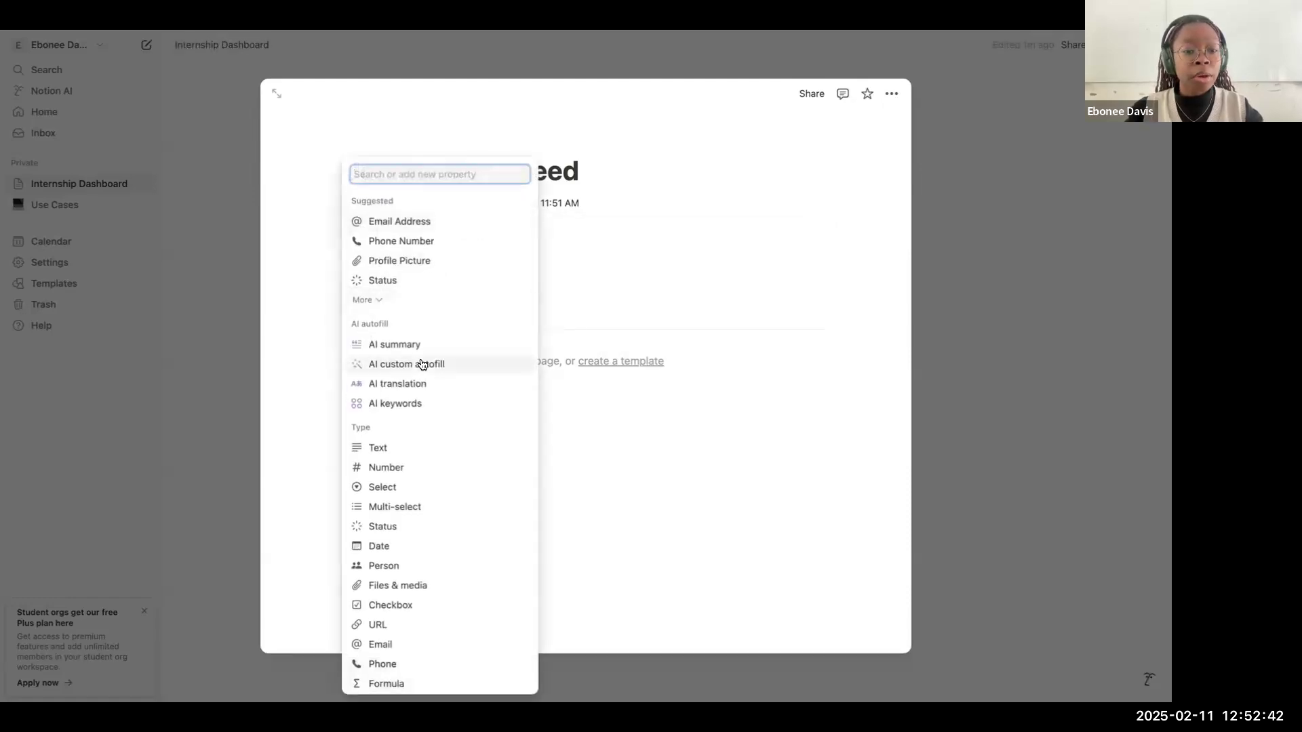
pyautogui.scroll(-3, 421, 365)
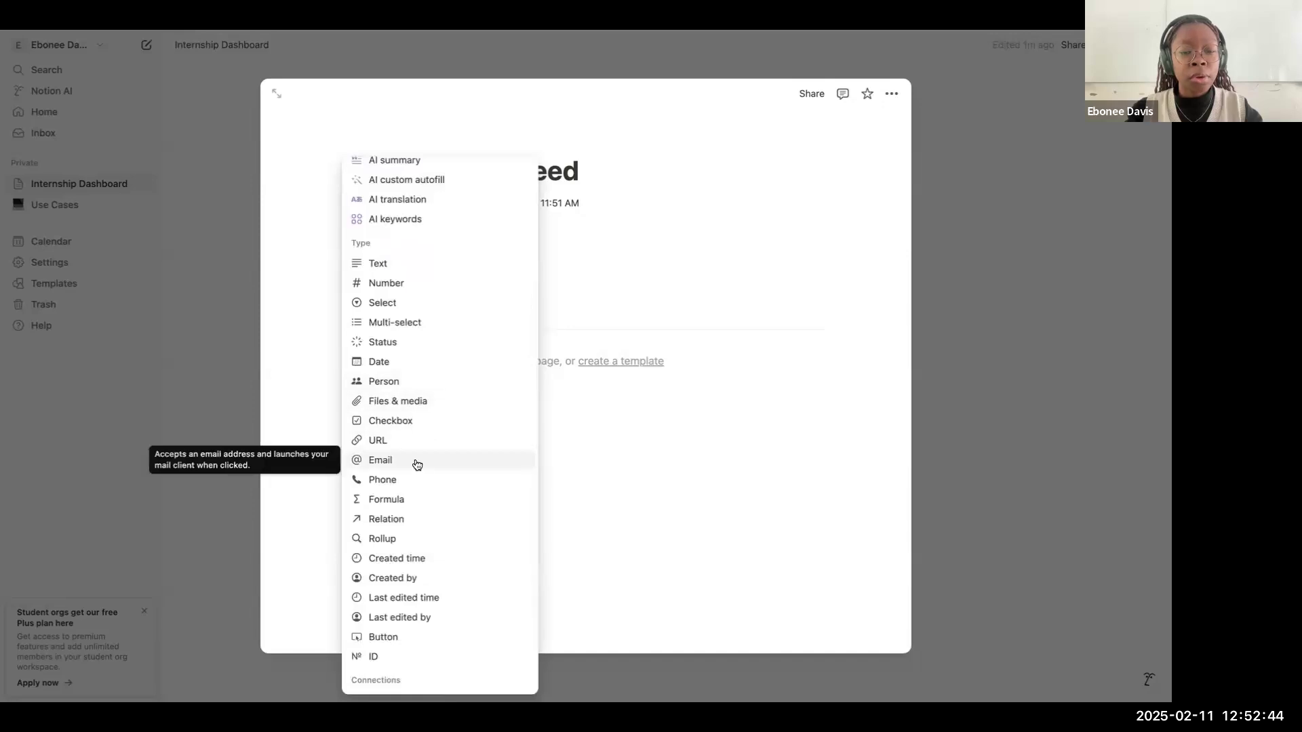
pyautogui.click(416, 464)
pyautogui.click(485, 258)
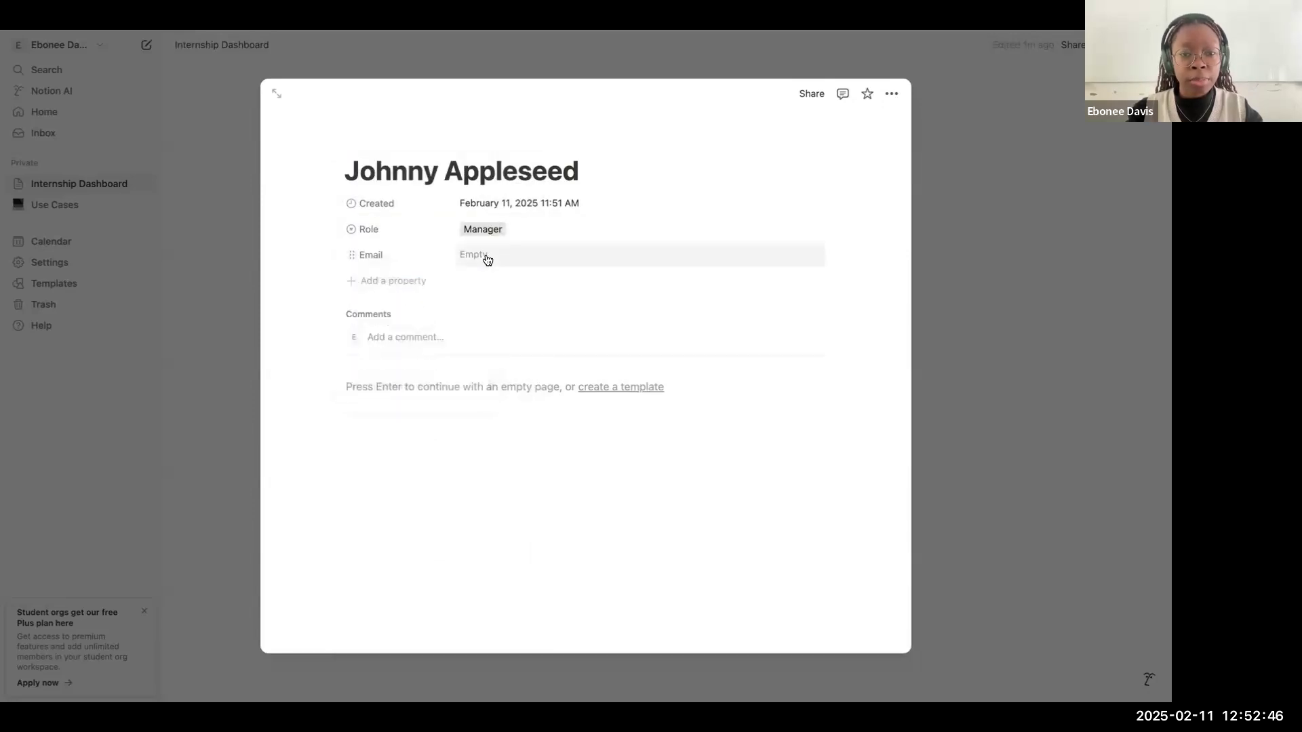
pyautogui.click(482, 250)
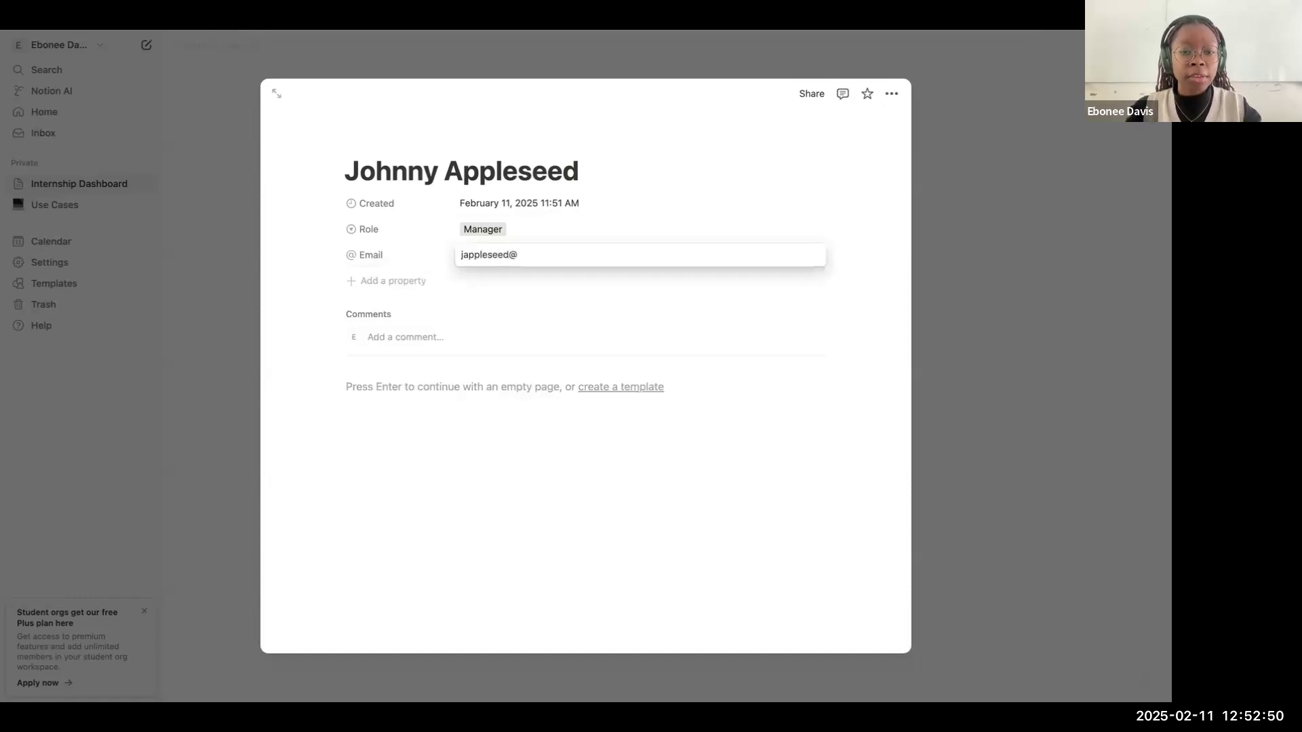
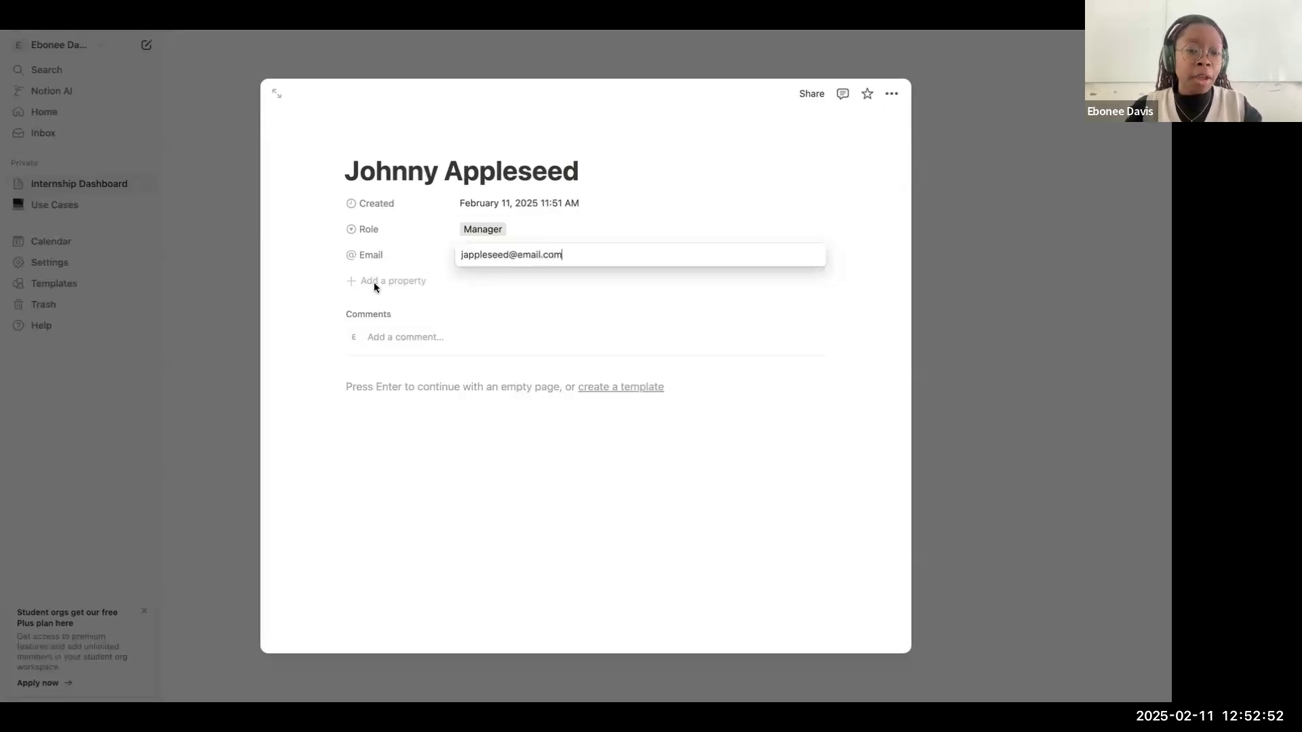
pyautogui.click(380, 285)
pyautogui.click(393, 285)
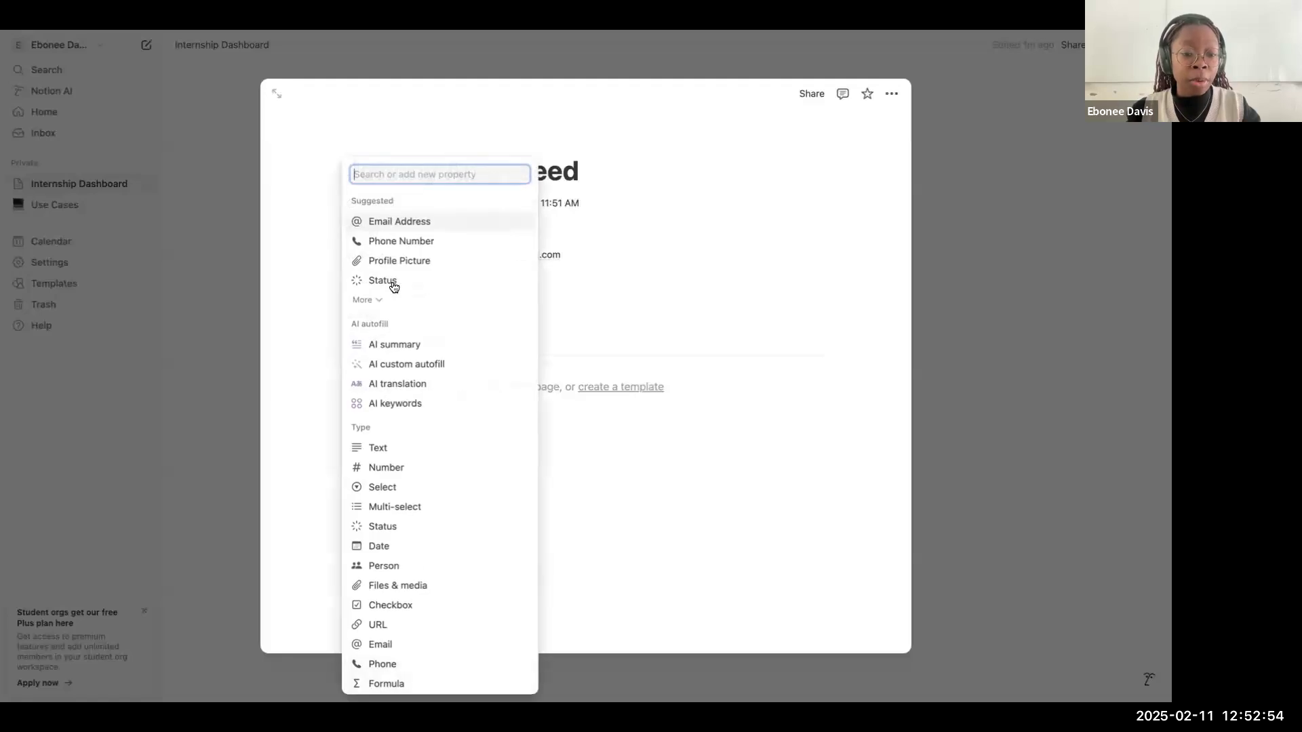
pyautogui.scroll(-1, 436, 428)
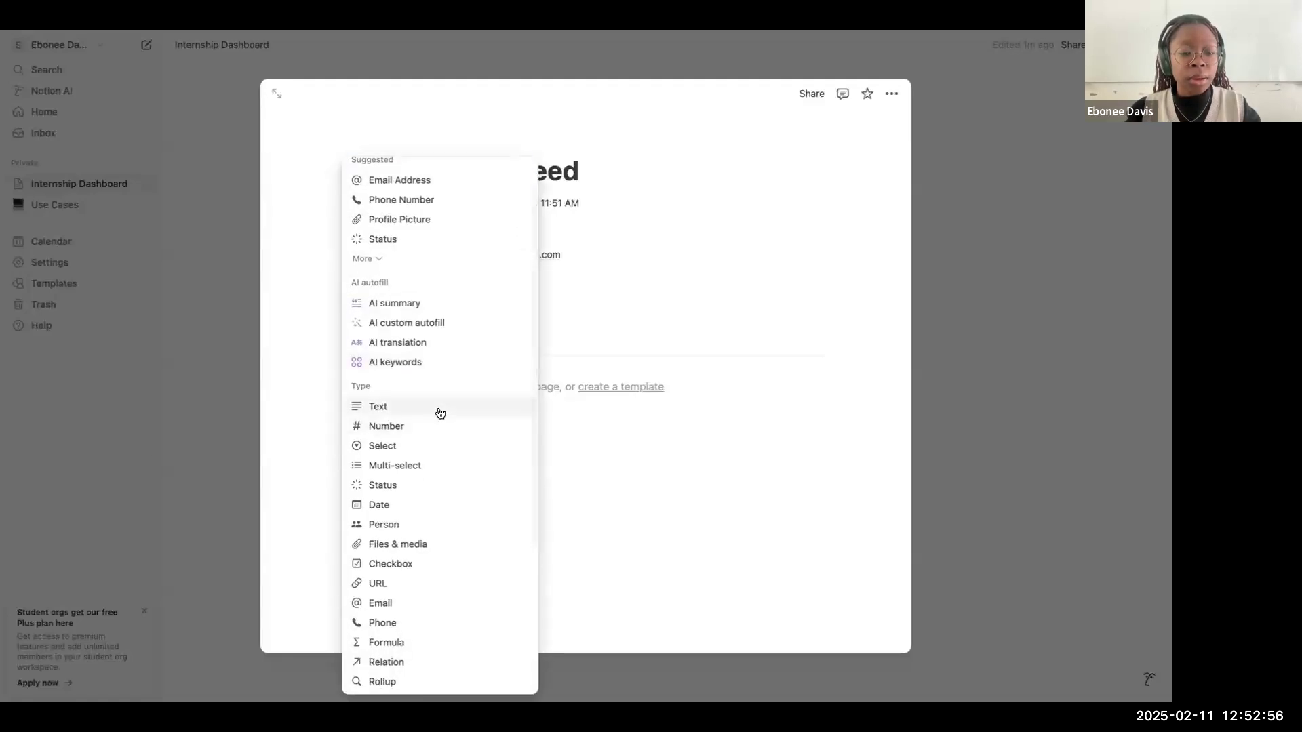
pyautogui.scroll(-1, 441, 418)
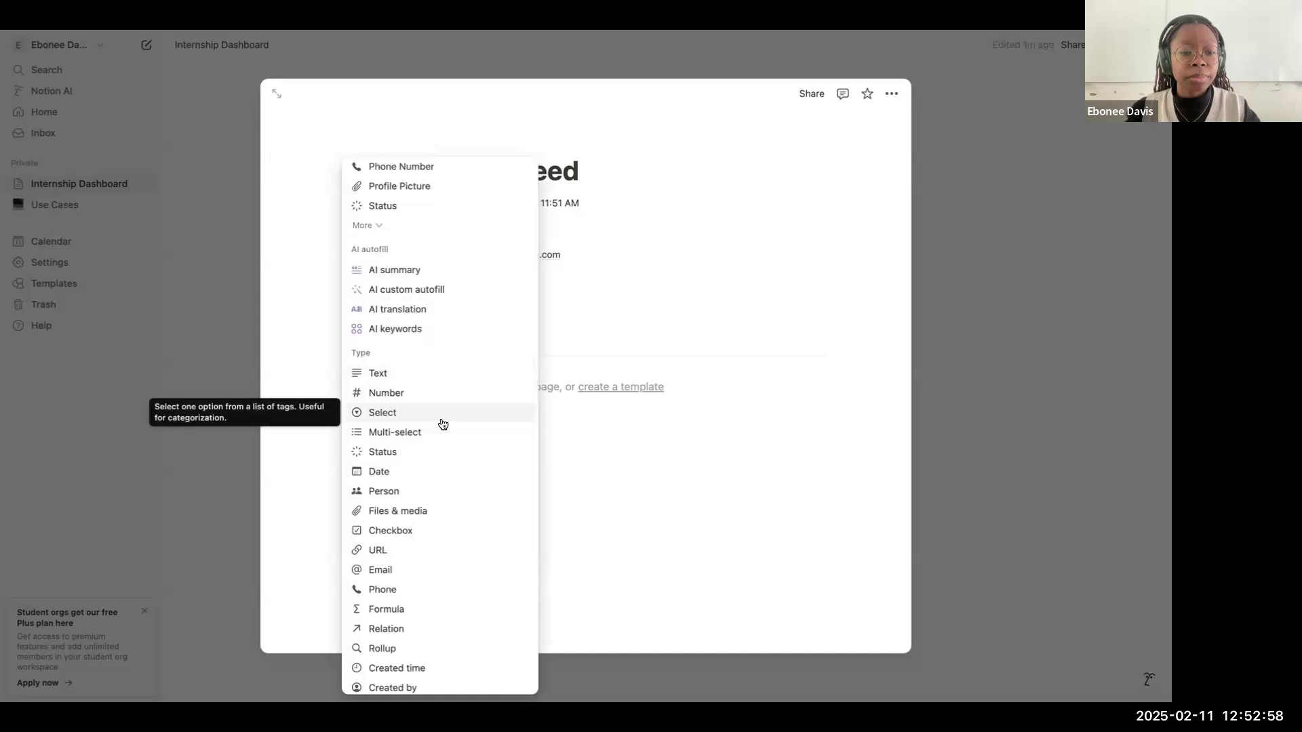
pyautogui.scroll(-1, 442, 424)
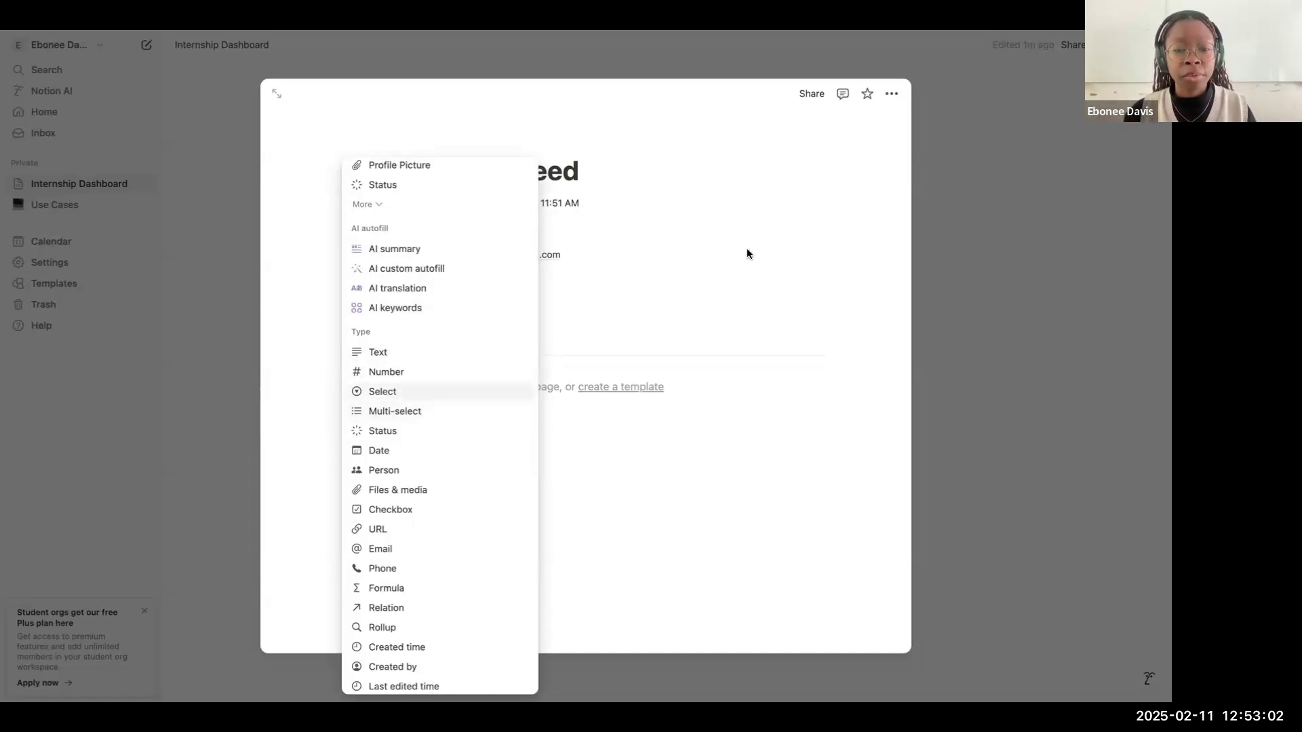
pyautogui.click(1045, 305)
# Step: Add a cover to the contact's page and change it to the third James Webb Telescope image in the cover gallery
pyautogui.click(1046, 306)
pyautogui.scroll(-1, 678, 468)
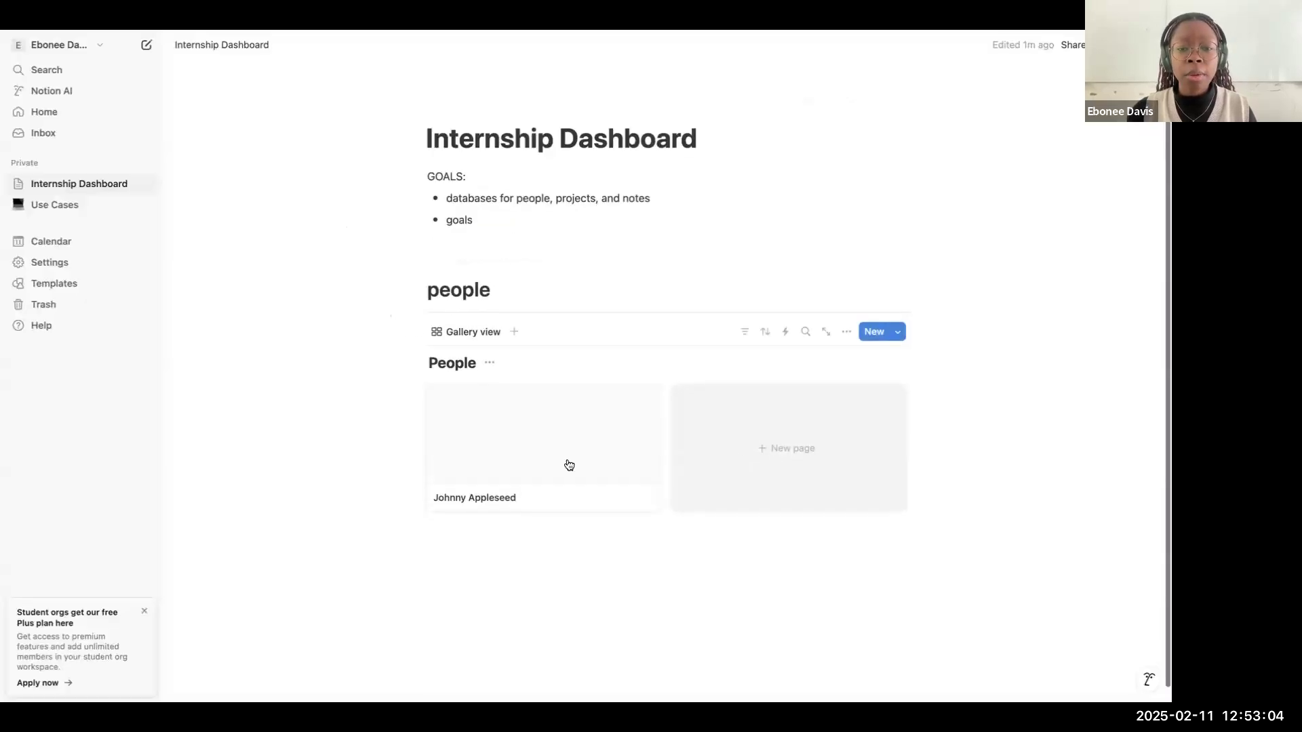
pyautogui.click(567, 467)
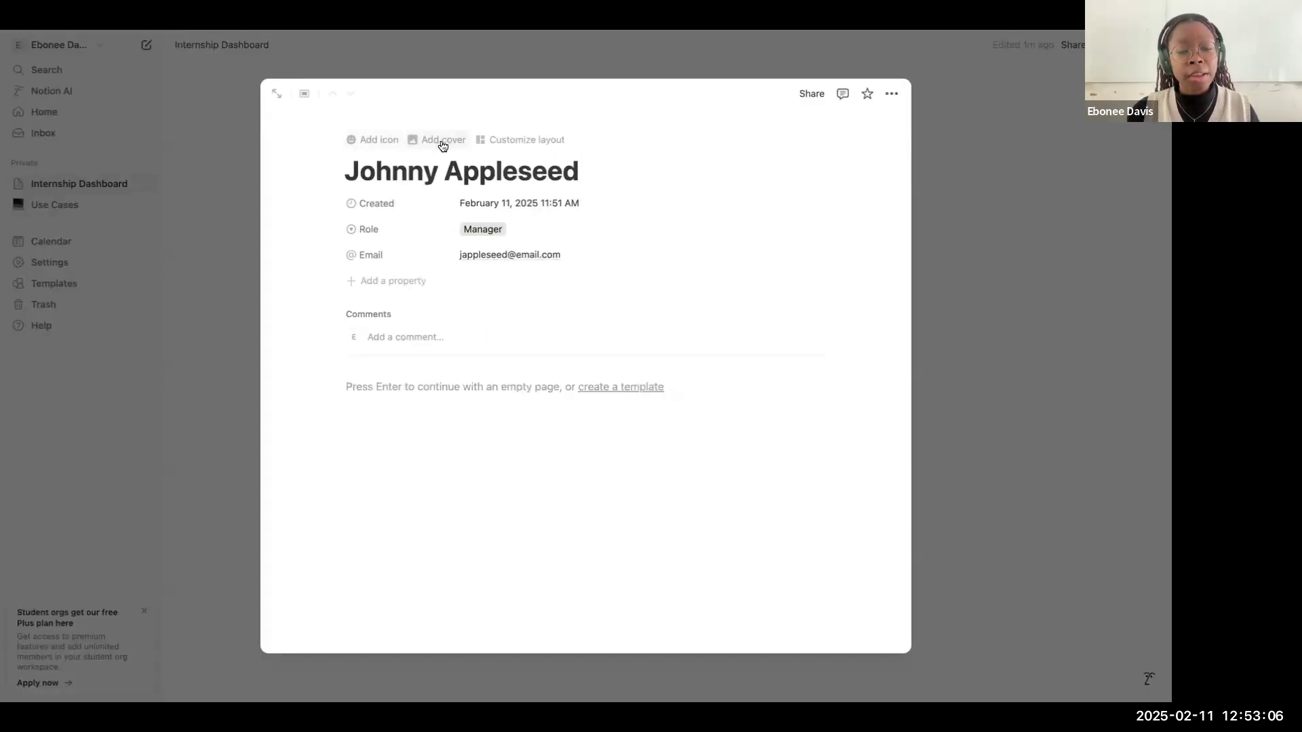
pyautogui.click(443, 145)
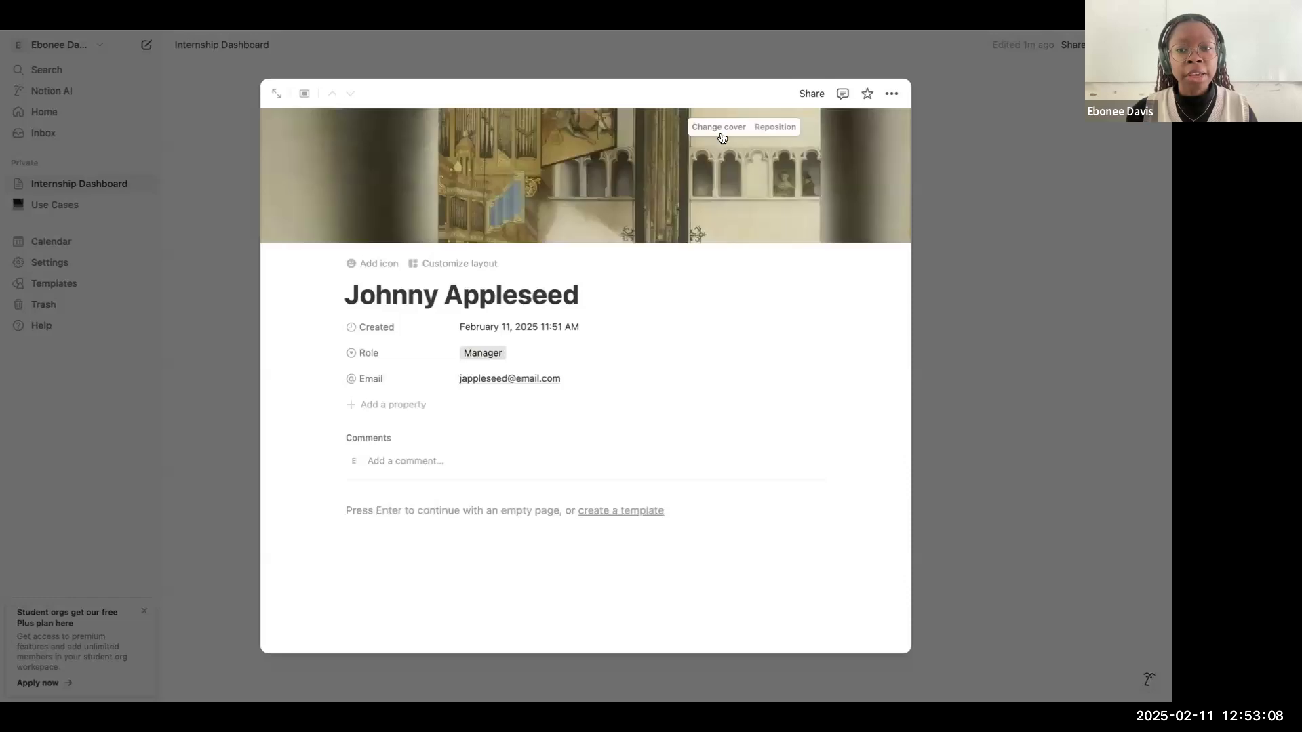
pyautogui.scroll(-5, 710, 366)
pyautogui.scroll(5, 726, 251)
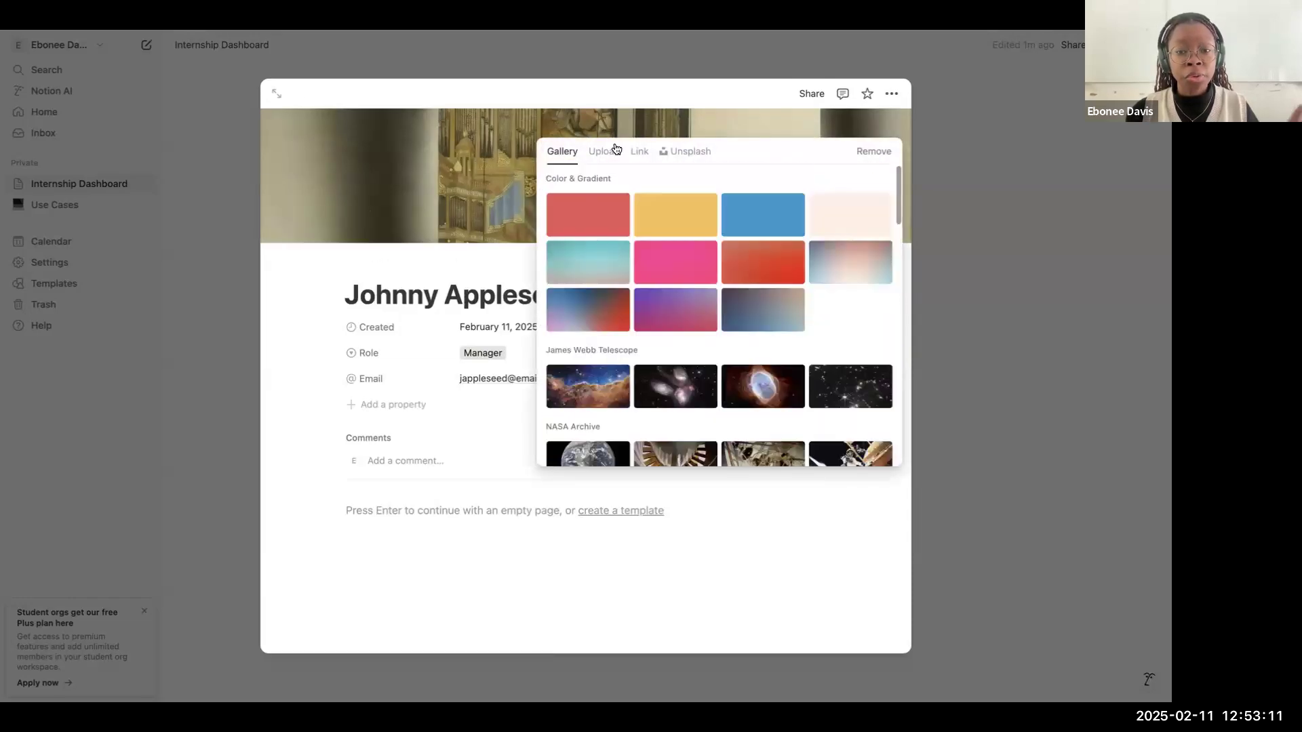
pyautogui.click(684, 273)
pyautogui.scroll(-2, 704, 358)
pyautogui.click(754, 330)
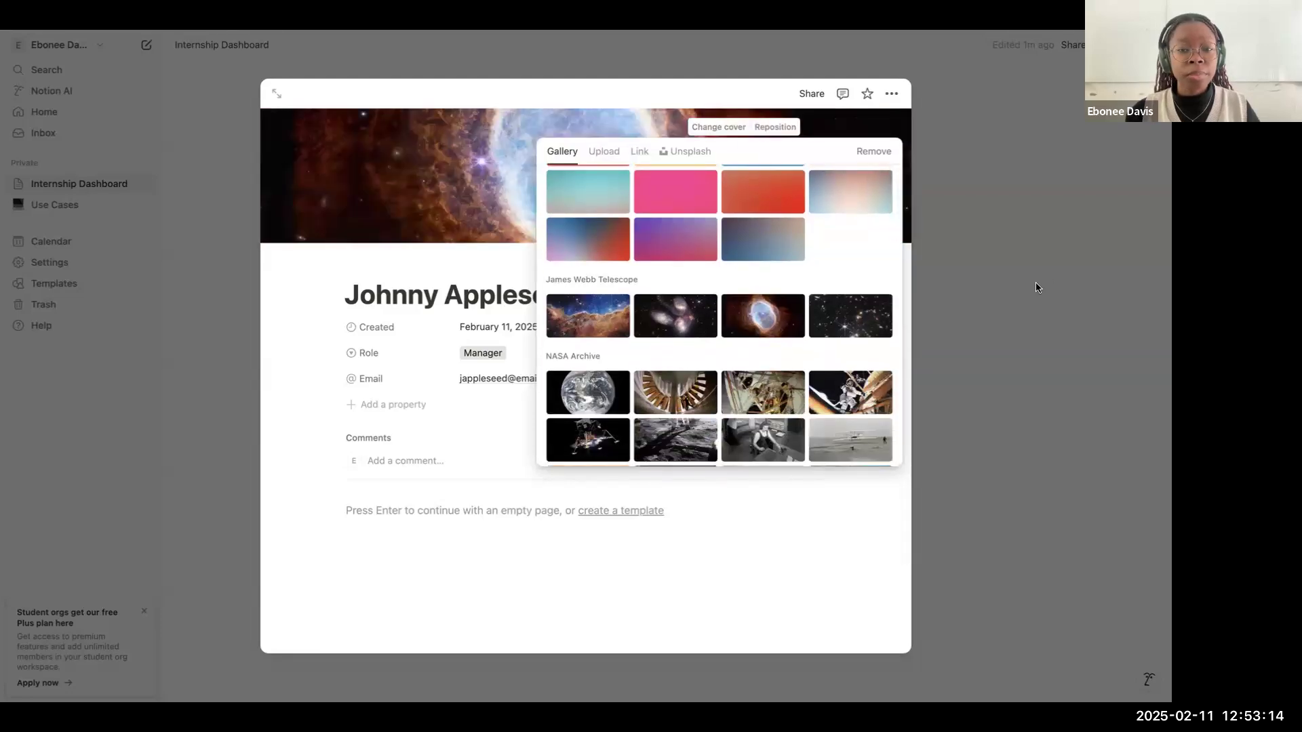
pyautogui.click(1036, 285)
pyautogui.click(1027, 258)
# Step: Set the card preview of the People gallery view to Page cover
pyautogui.scroll(-1, 852, 322)
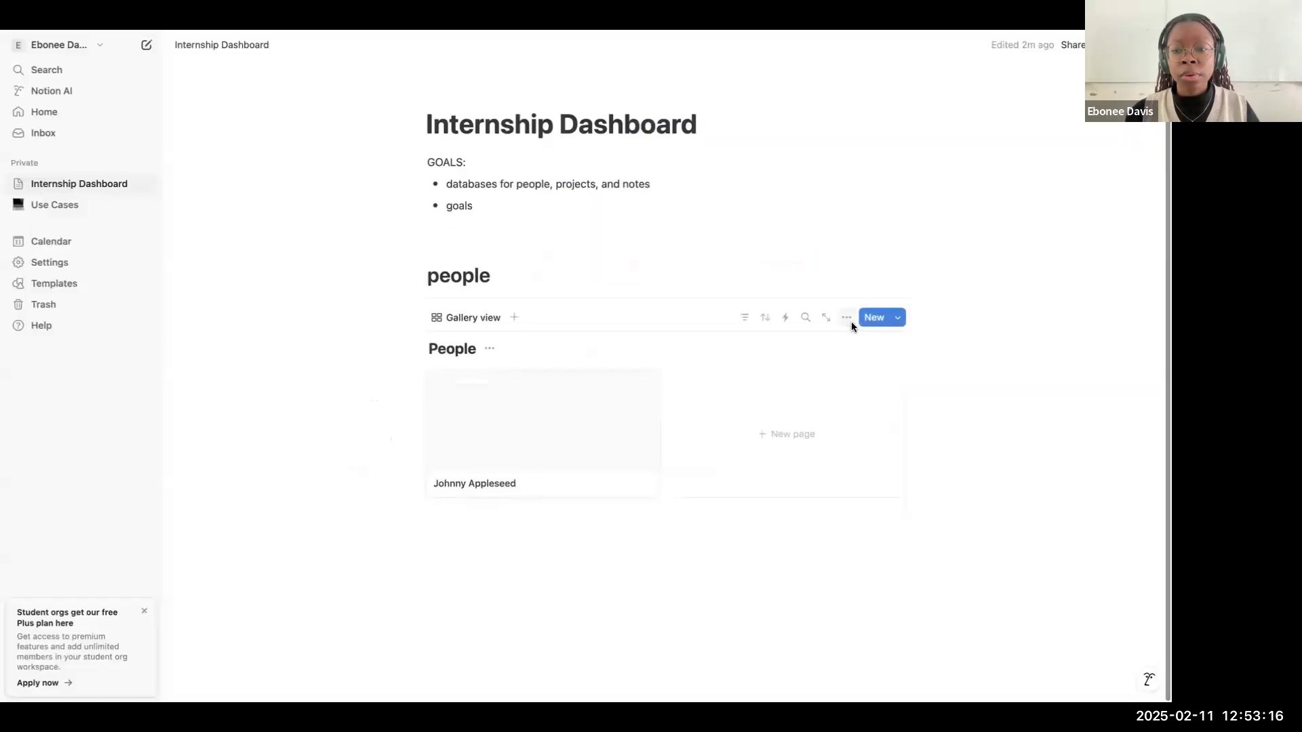
pyautogui.click(848, 319)
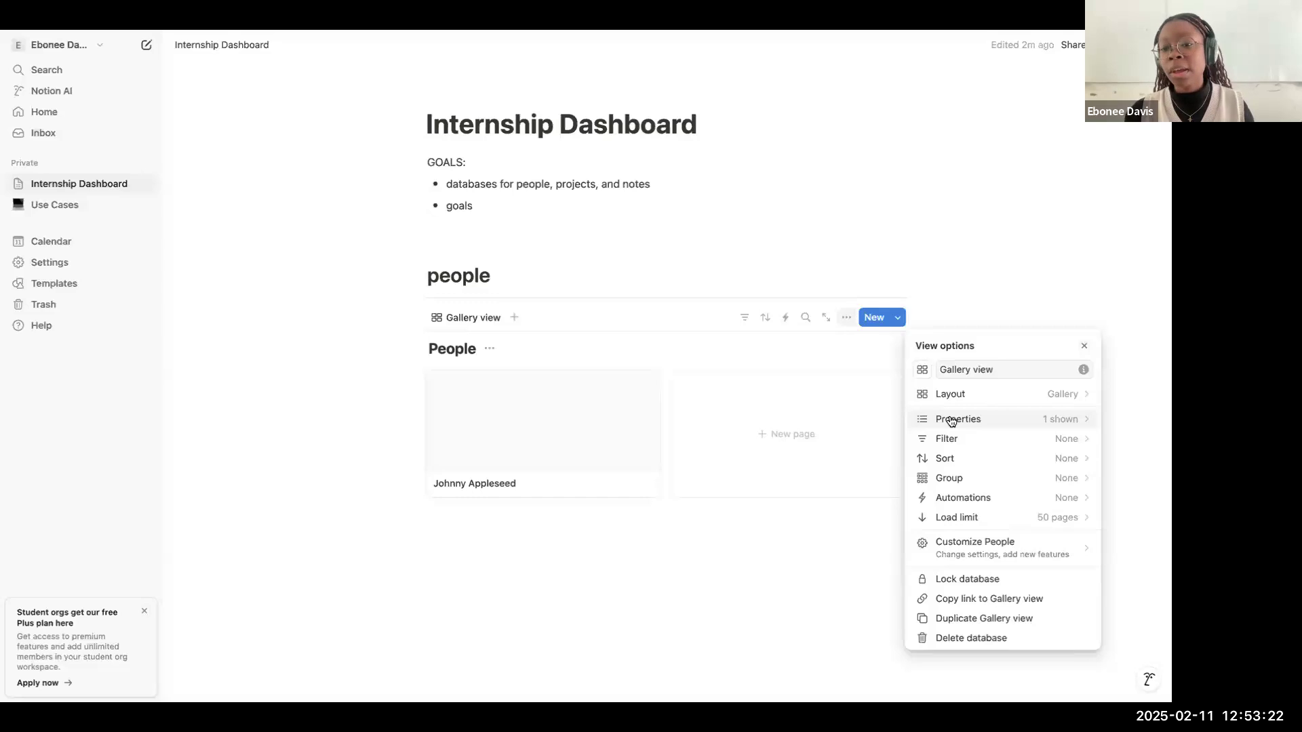
pyautogui.click(974, 399)
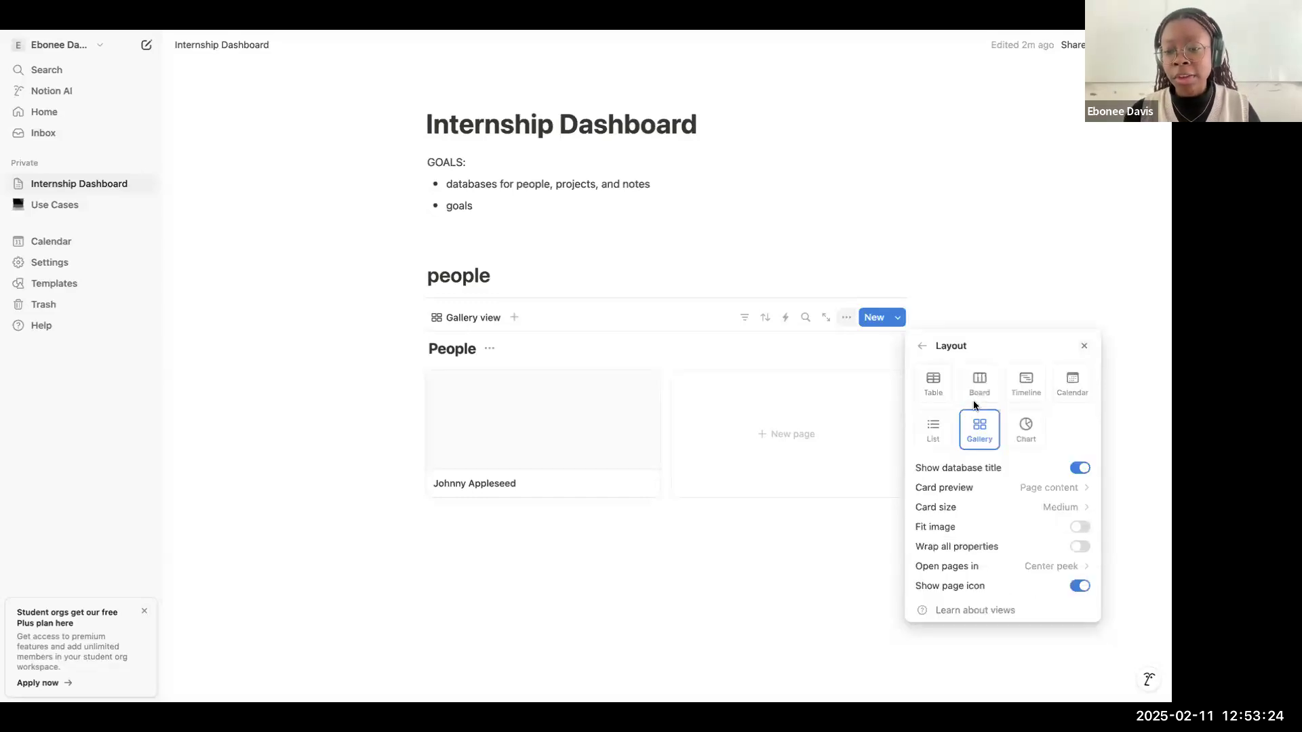
pyautogui.click(1019, 497)
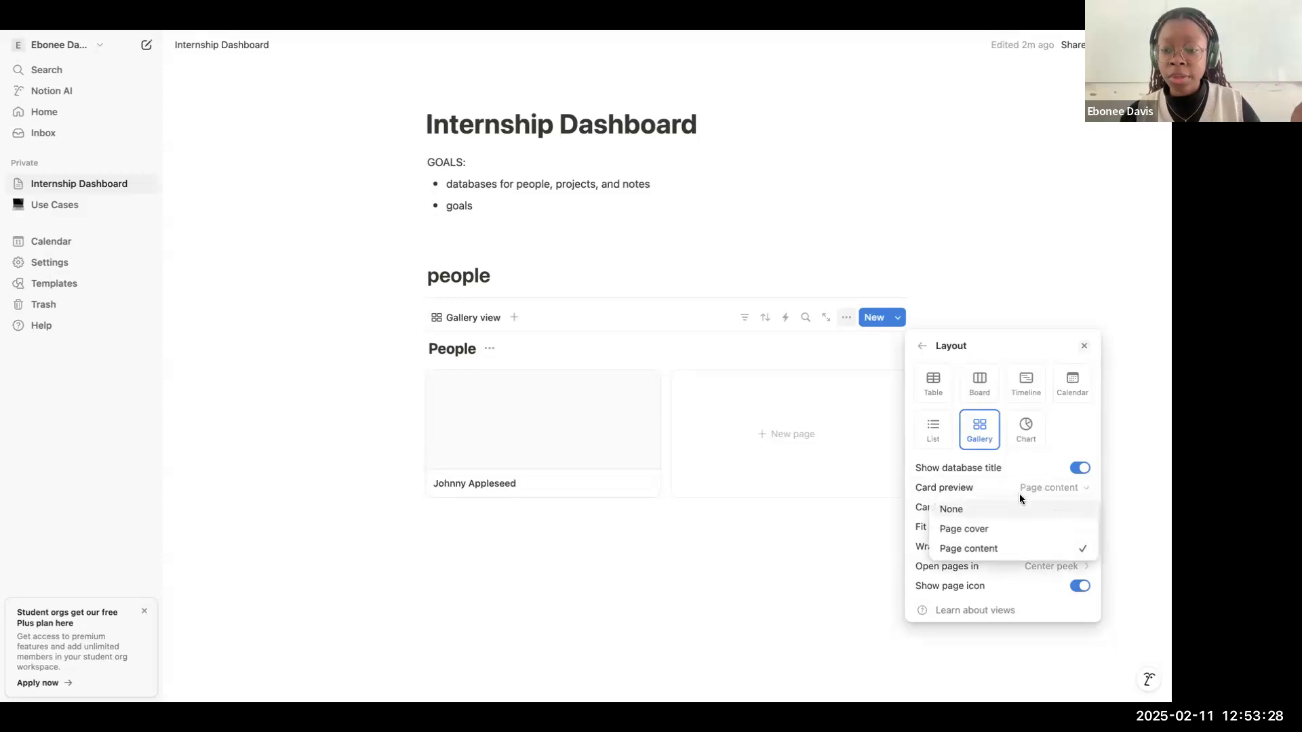
pyautogui.click(1000, 532)
pyautogui.click(700, 348)
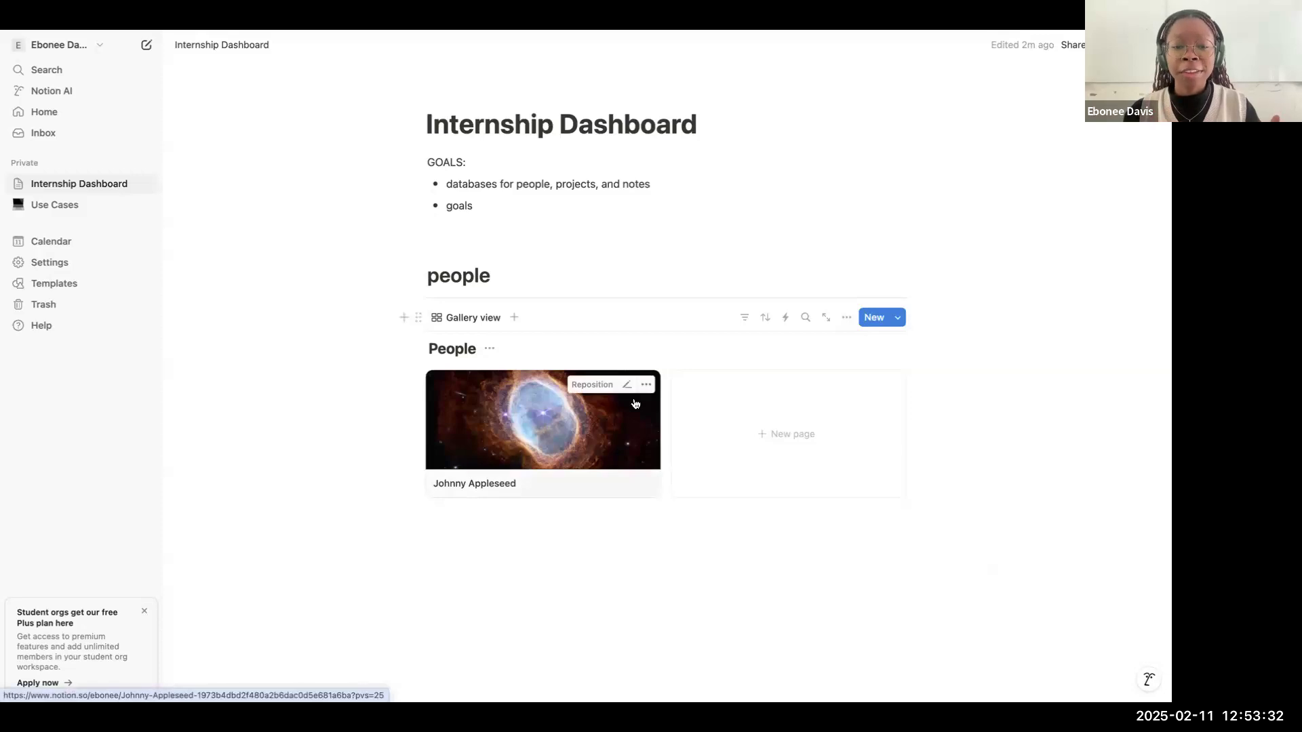
# Step: Try the Large card size on the People gallery view, and set it to Small
pyautogui.click(847, 318)
pyautogui.click(935, 400)
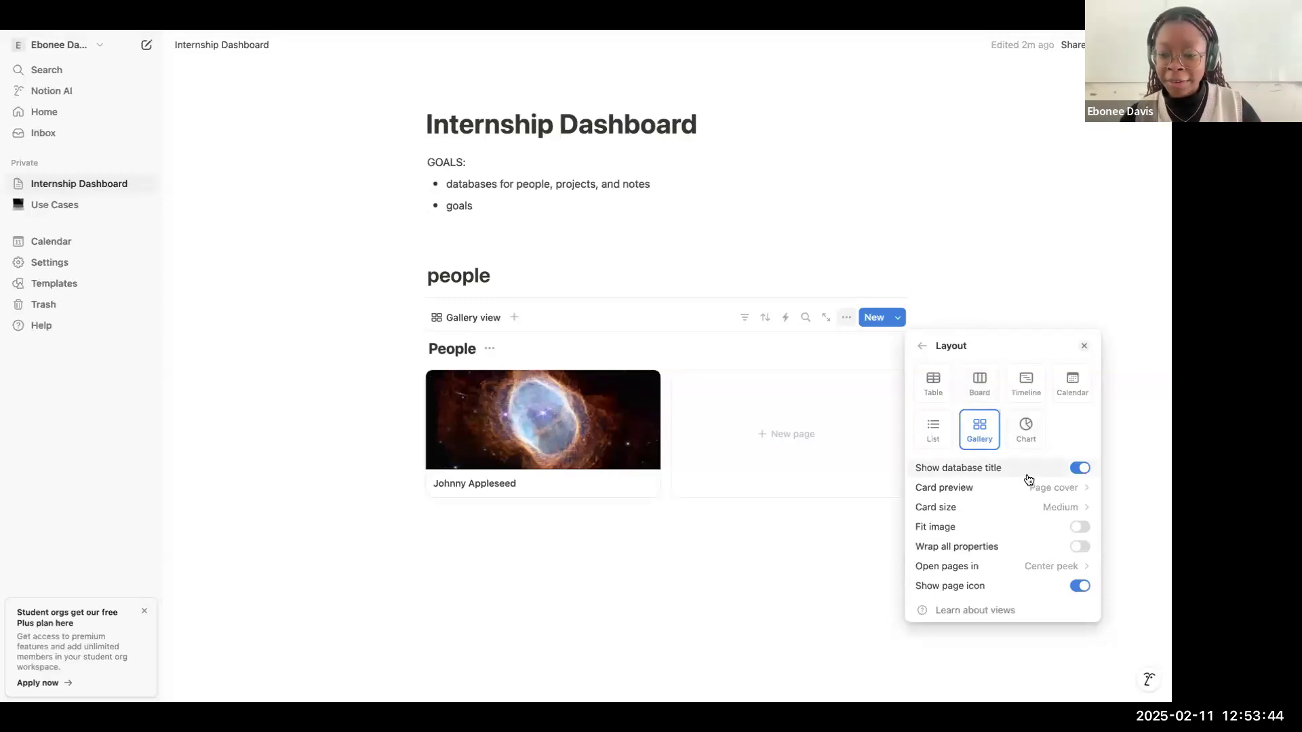
pyautogui.click(1003, 516)
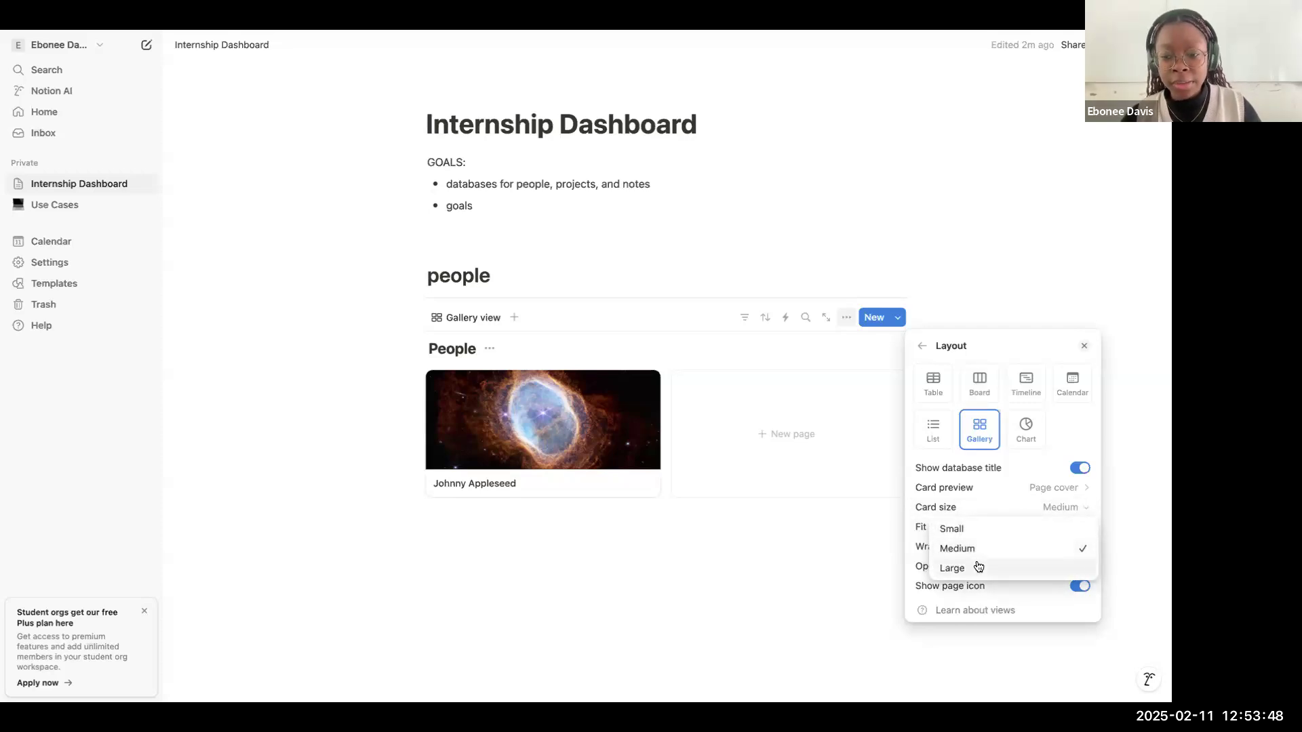
pyautogui.click(977, 566)
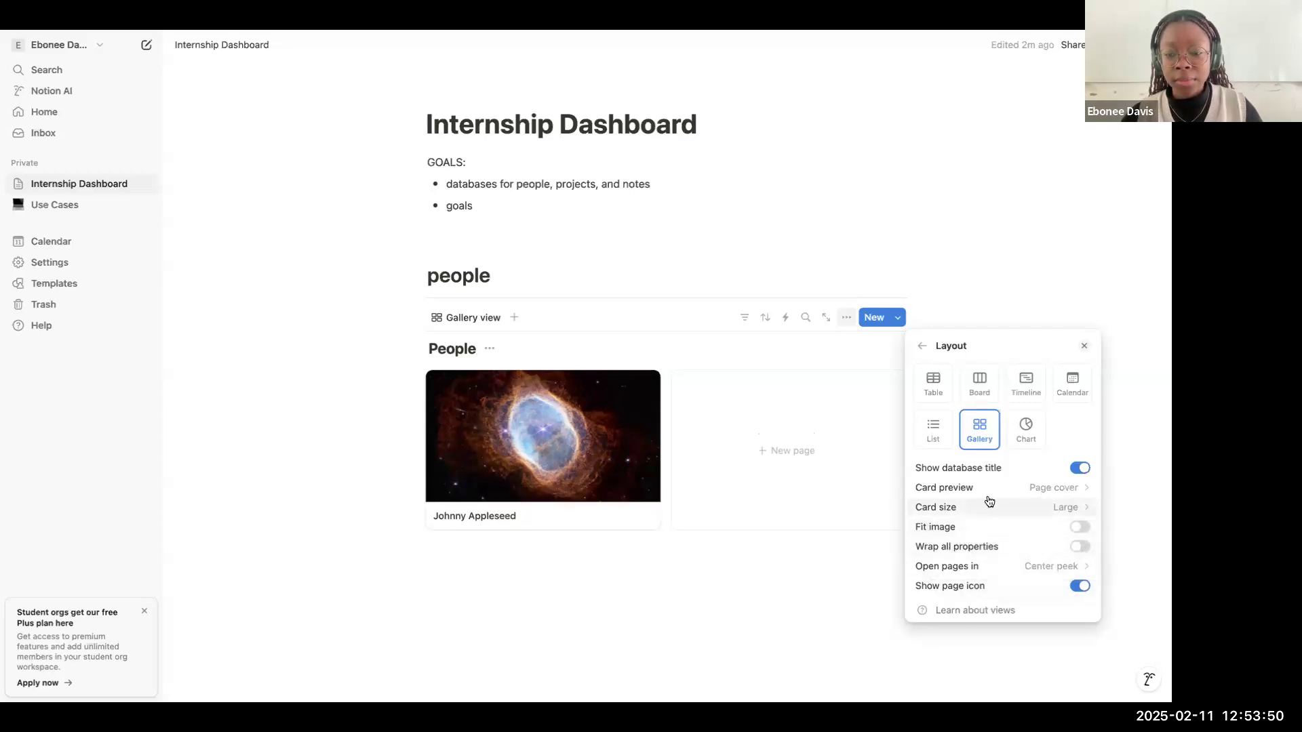
pyautogui.click(978, 505)
pyautogui.click(957, 529)
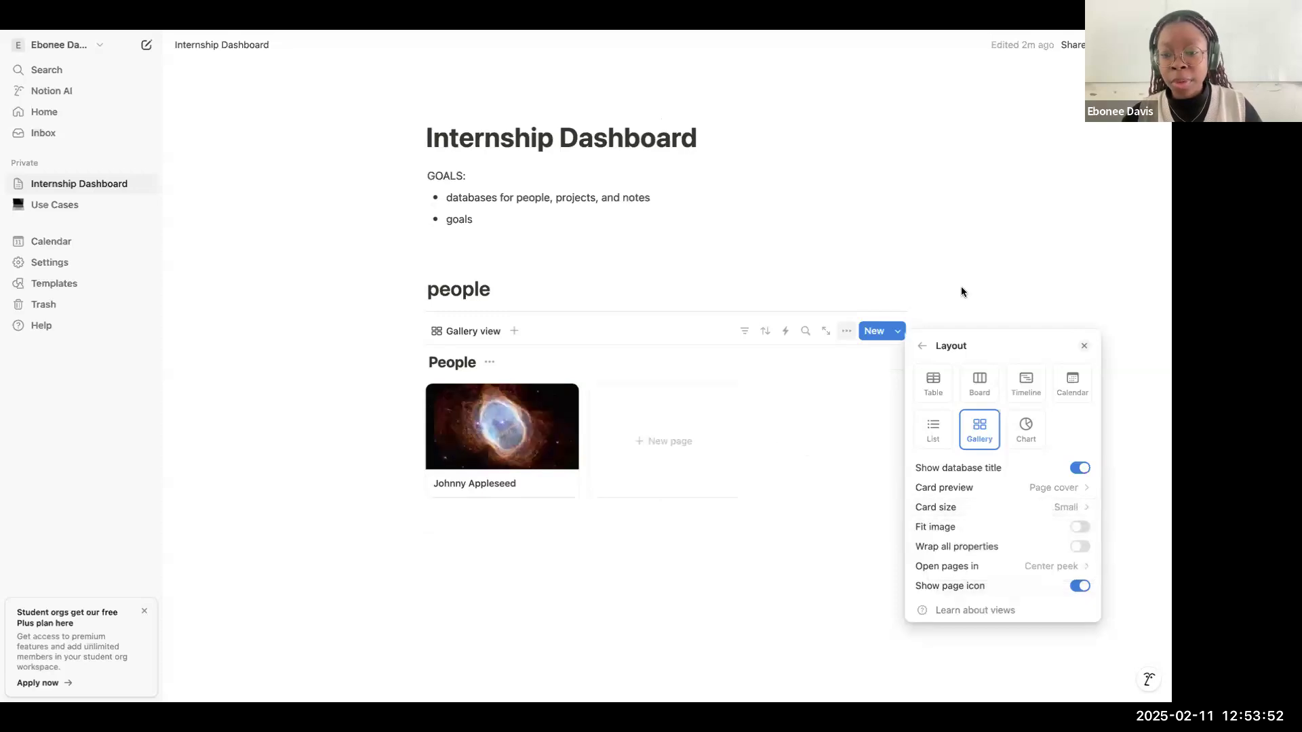
pyautogui.click(921, 346)
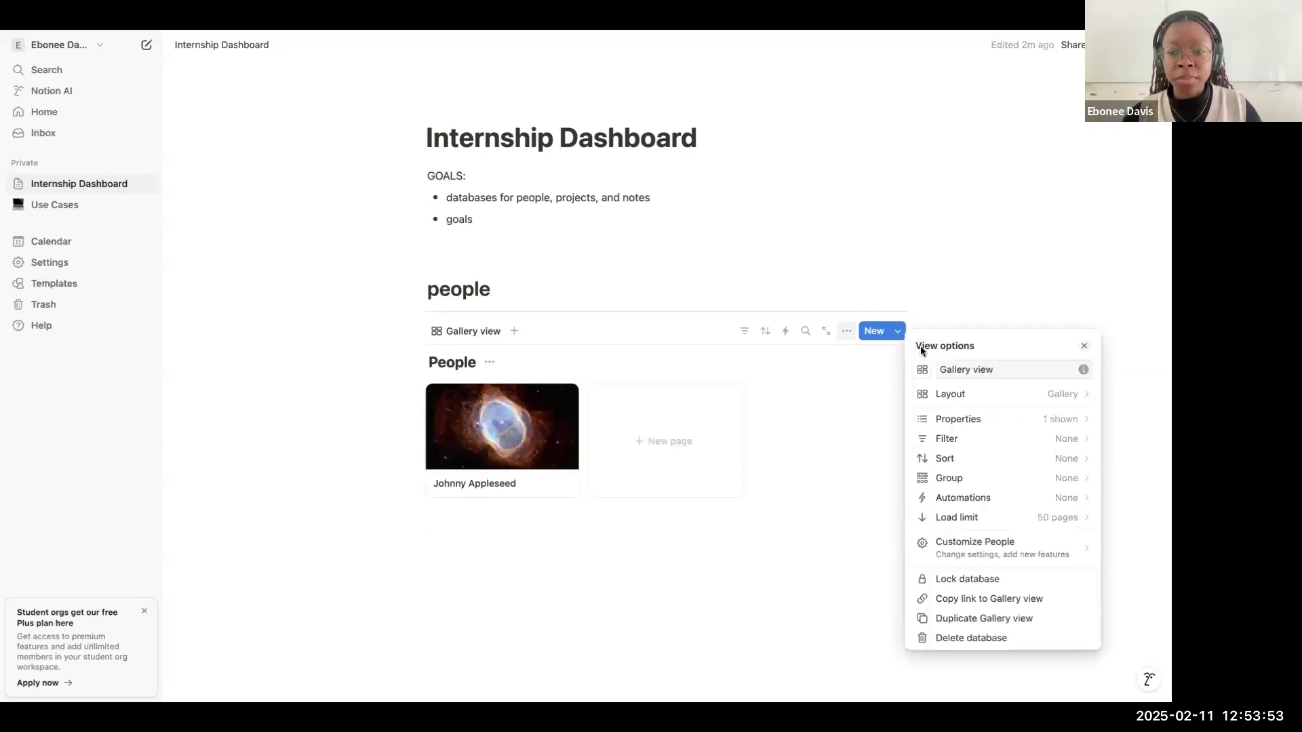
pyautogui.click(1040, 313)
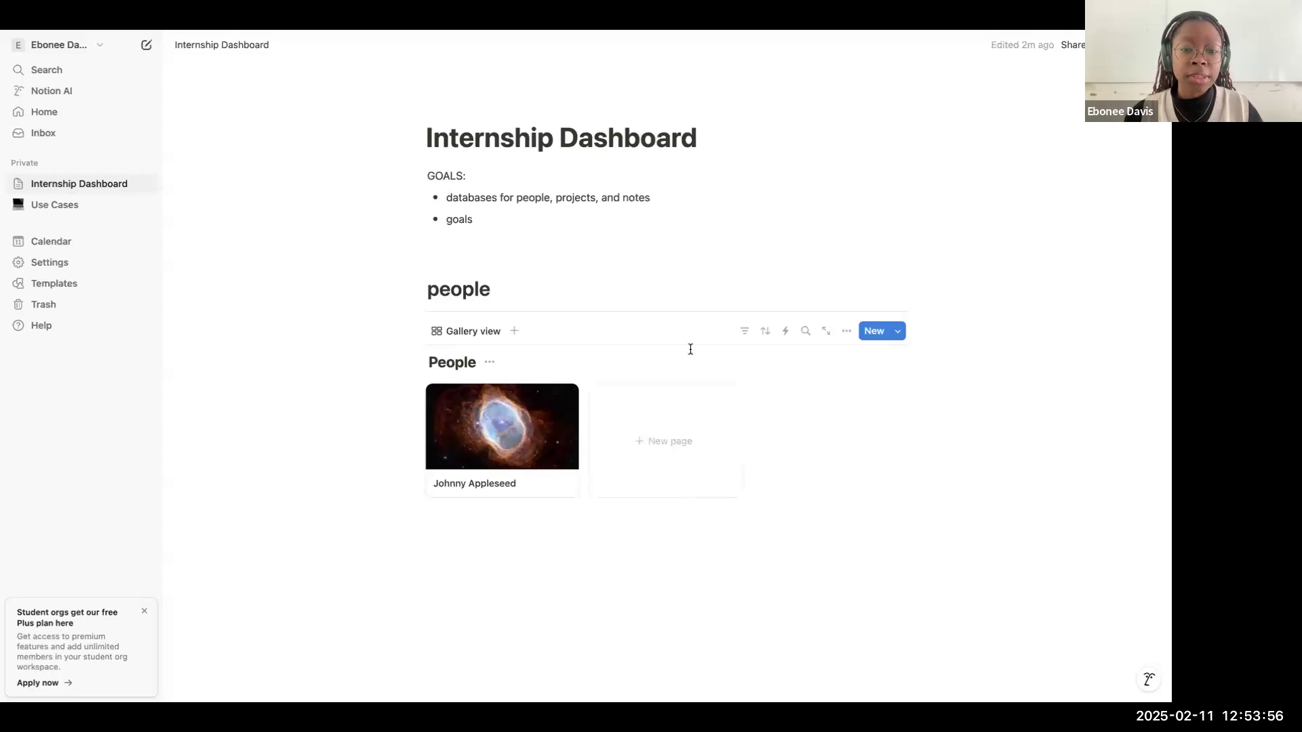
# Step: Add a Heading 1 block reading "projects" below the People gallery
pyautogui.click(628, 565)
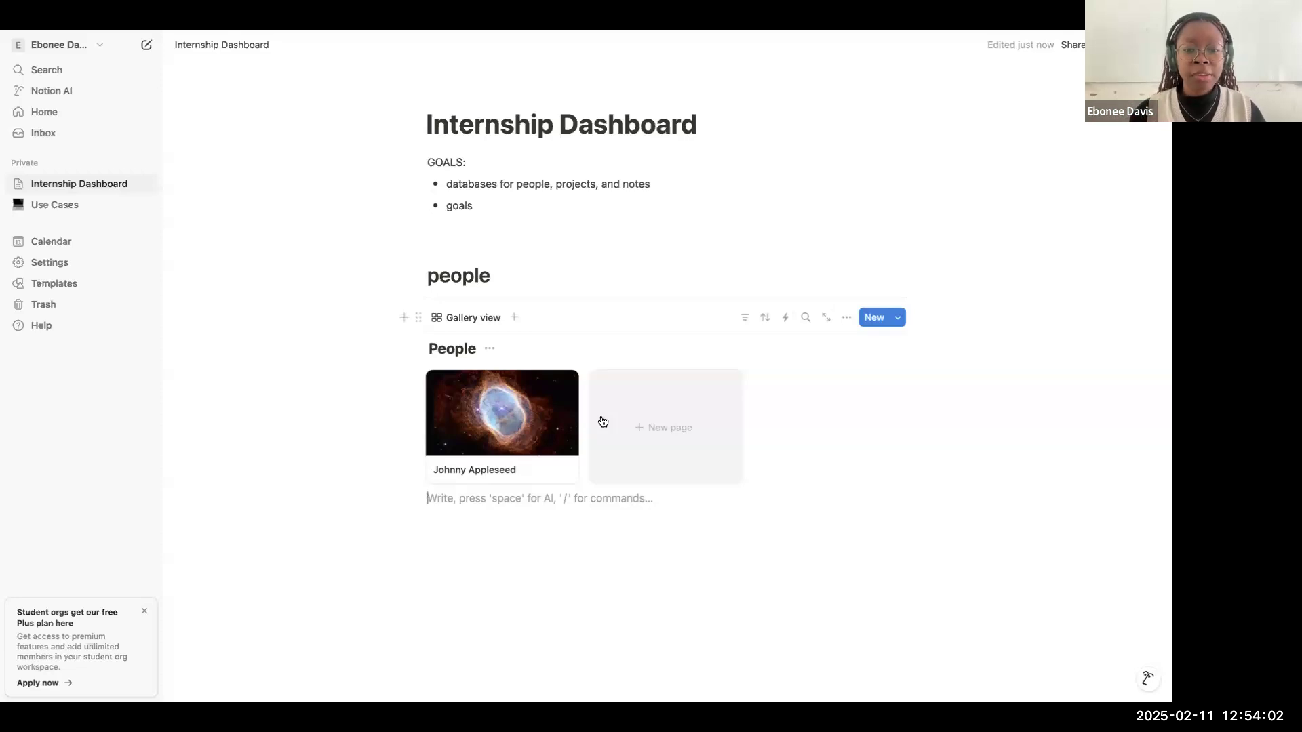
pyautogui.write('/')
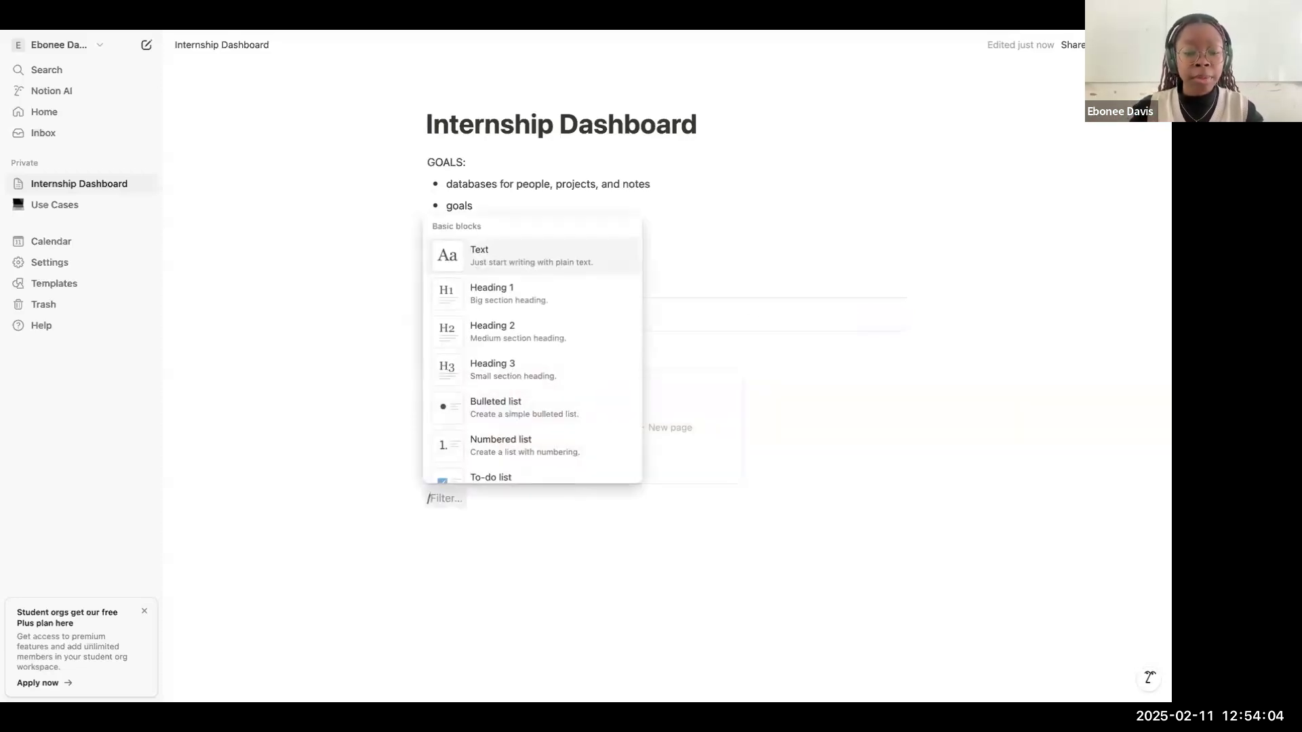
pyautogui.write('h1')
pyautogui.press('Return')
pyautogui.write('proj')
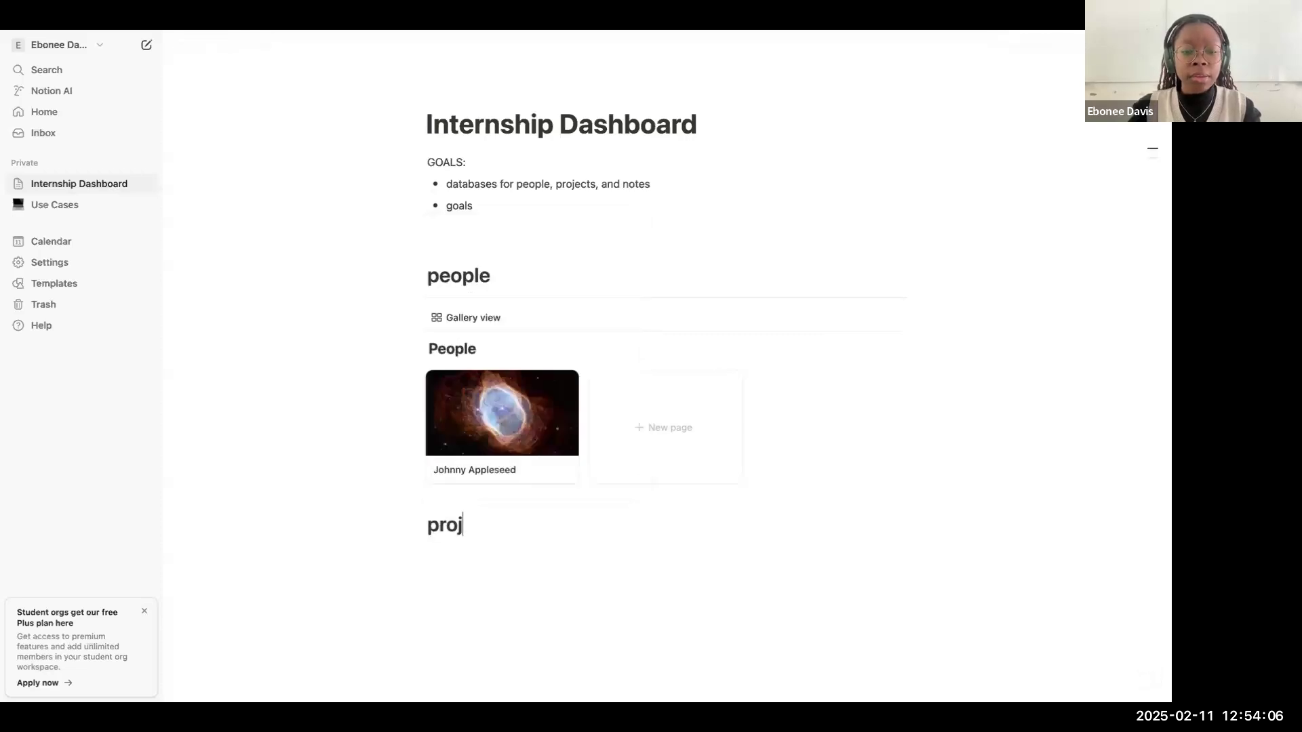
pyautogui.write('ects')
pyautogui.press('Return')
# Step: Capitalise the first letter of the two section headings so they read "People" and "Projects"
pyautogui.click(439, 275)
pyautogui.press('BackSpace')
pyautogui.write('P')
pyautogui.click(438, 529)
pyautogui.press('BackSpace')
pyautogui.write('P')
# Step: Insert a divider directly below the Projects heading
pyautogui.click(513, 526)
pyautogui.press('Down')
pyautogui.write('/div')
pyautogui.press('Return')
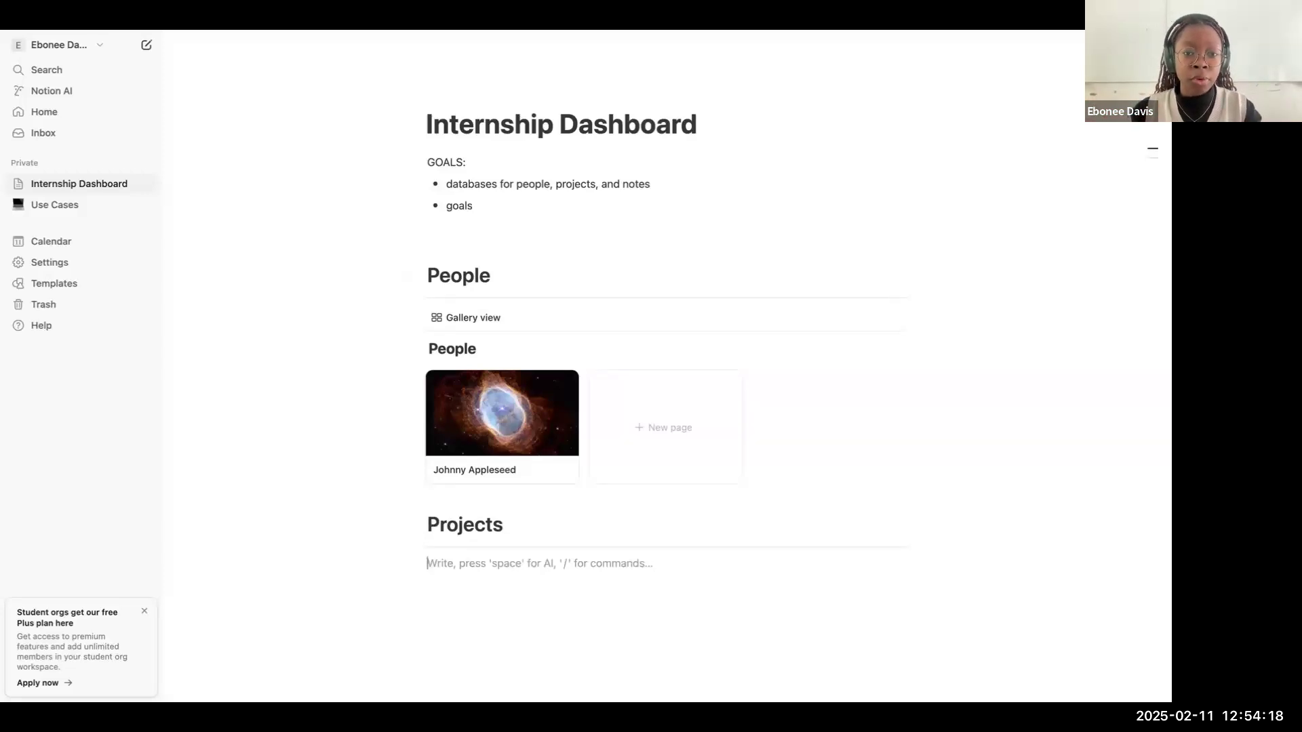
# Step: Insert a Board view database under the Projects divider and title it "Projects"
pyautogui.write('/')
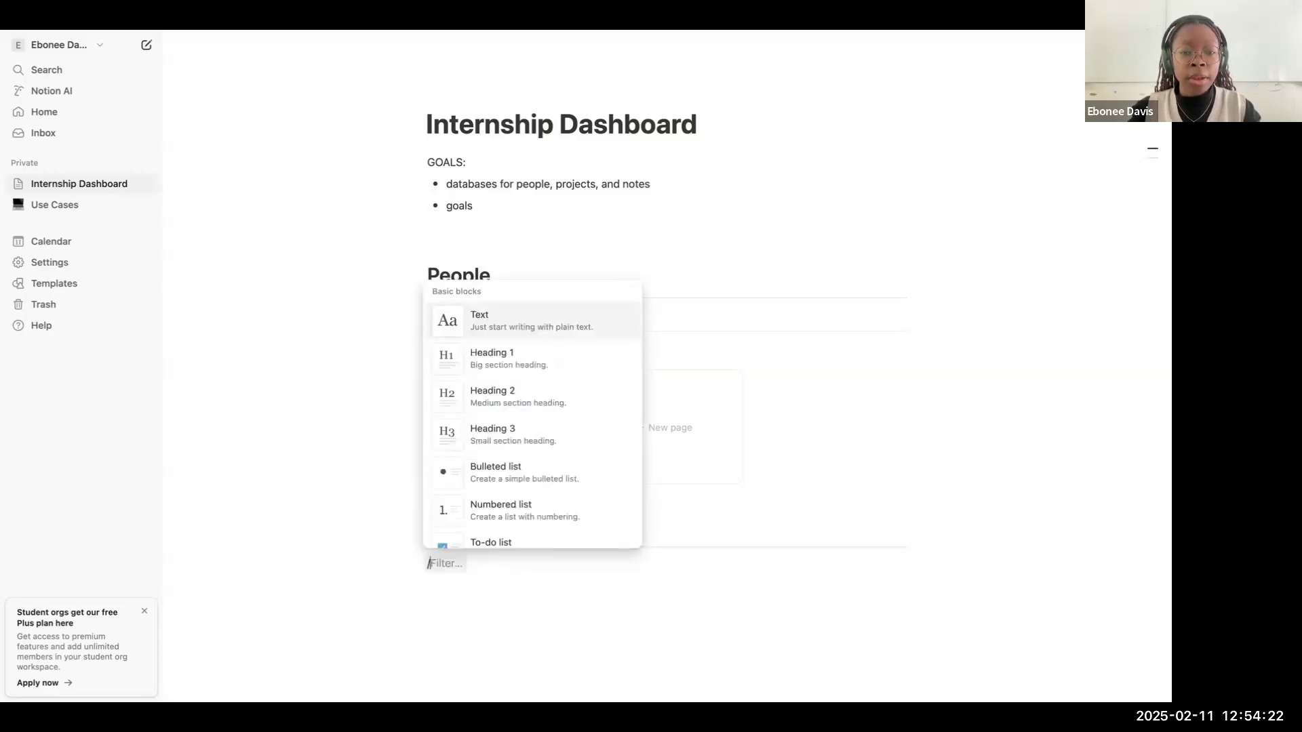
pyautogui.write('data')
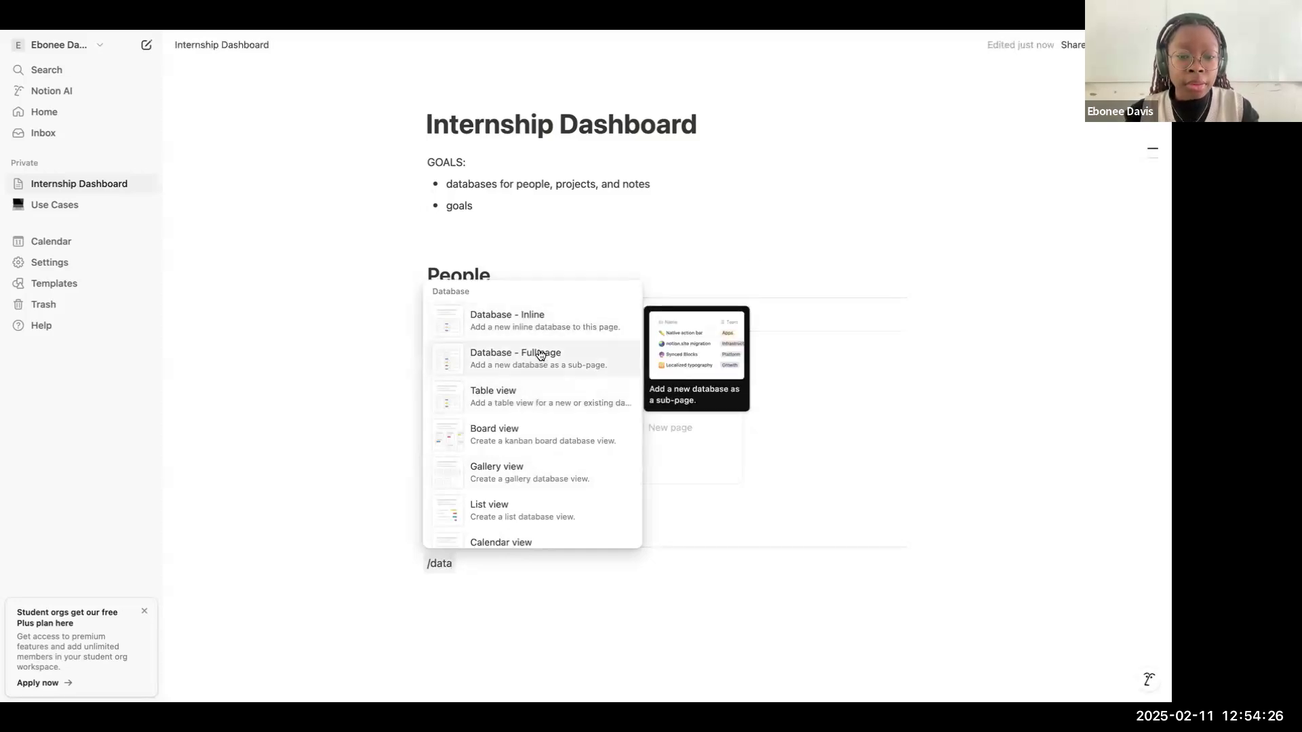
pyautogui.scroll(-3, 536, 359)
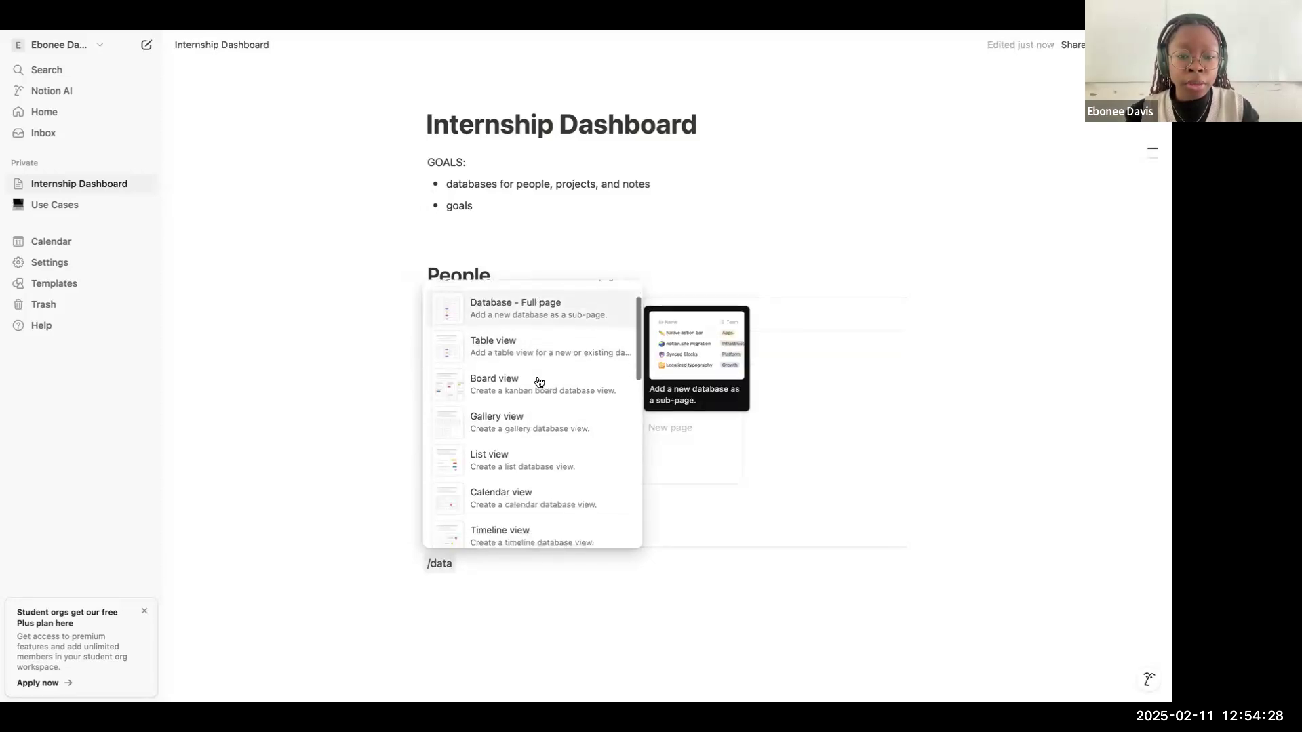
pyautogui.click(534, 339)
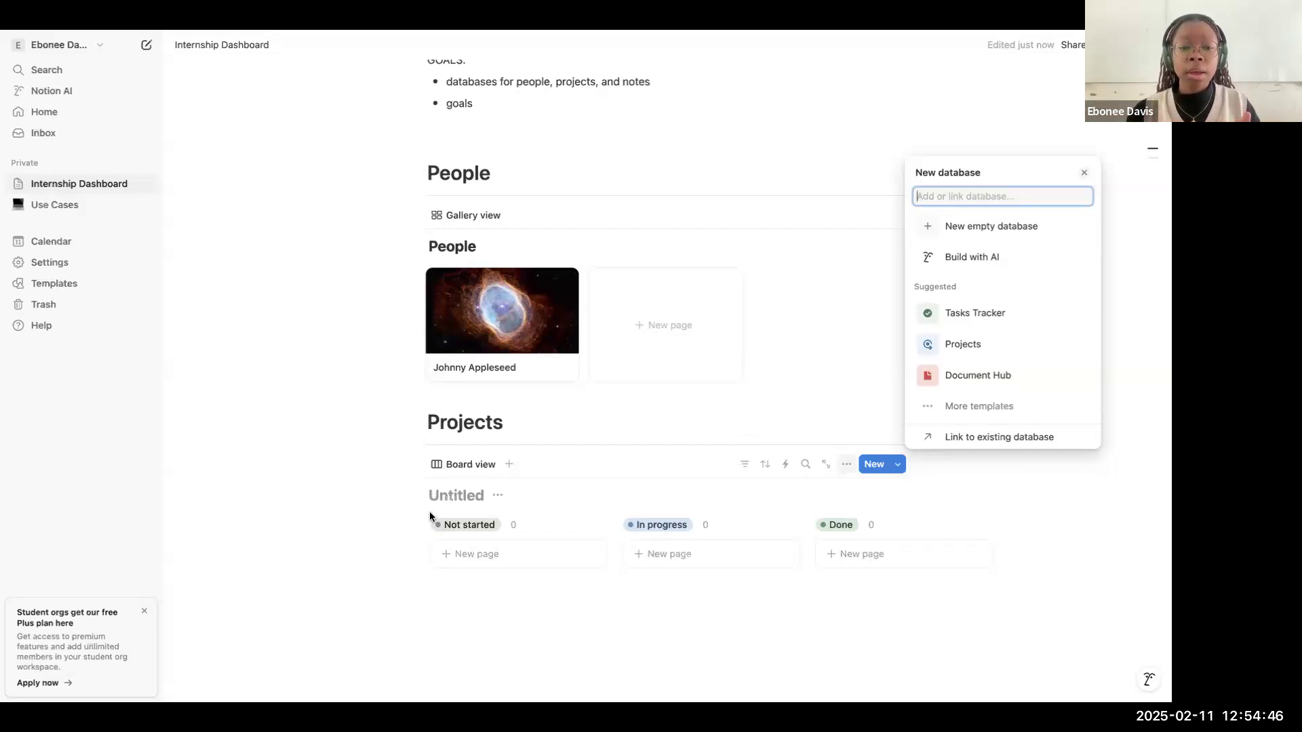
pyautogui.click(448, 496)
pyautogui.write('Projects')
# Step: Create a new card in the Not started column of the Projects board and name it "Project"
pyautogui.scroll(-3, 559, 430)
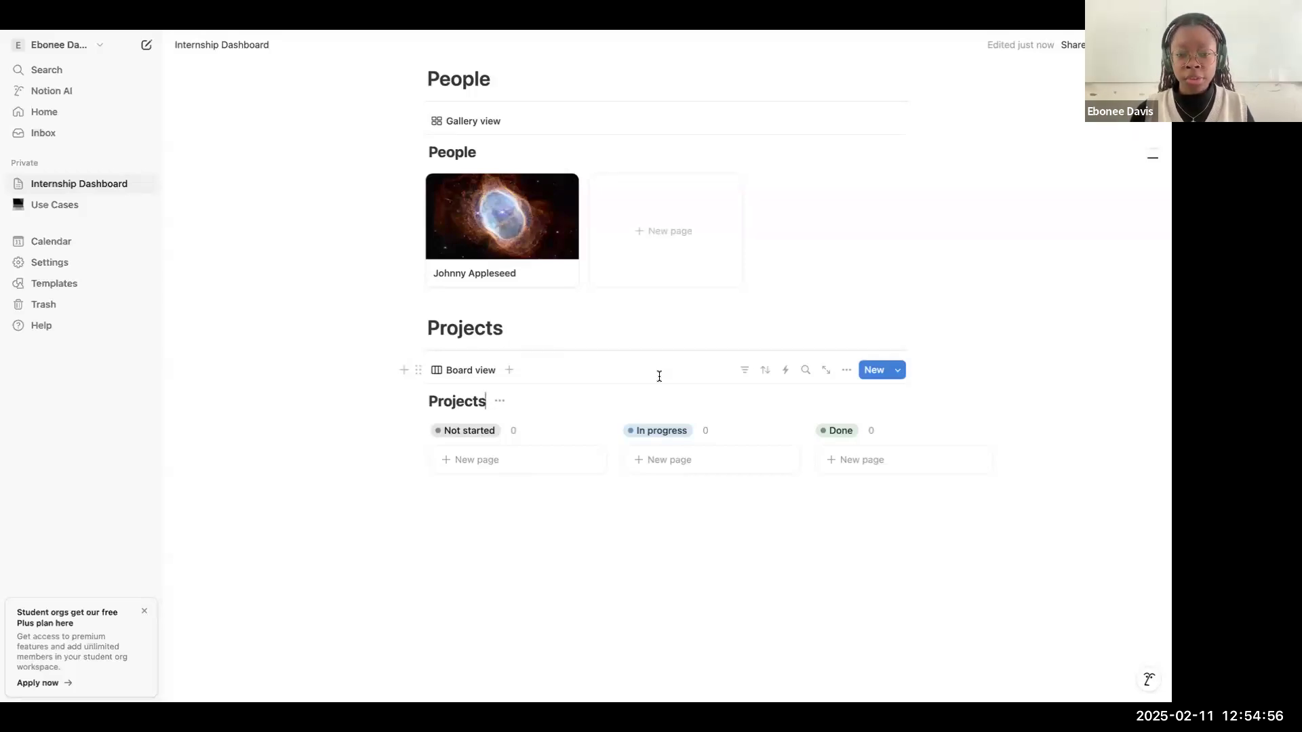
pyautogui.click(562, 465)
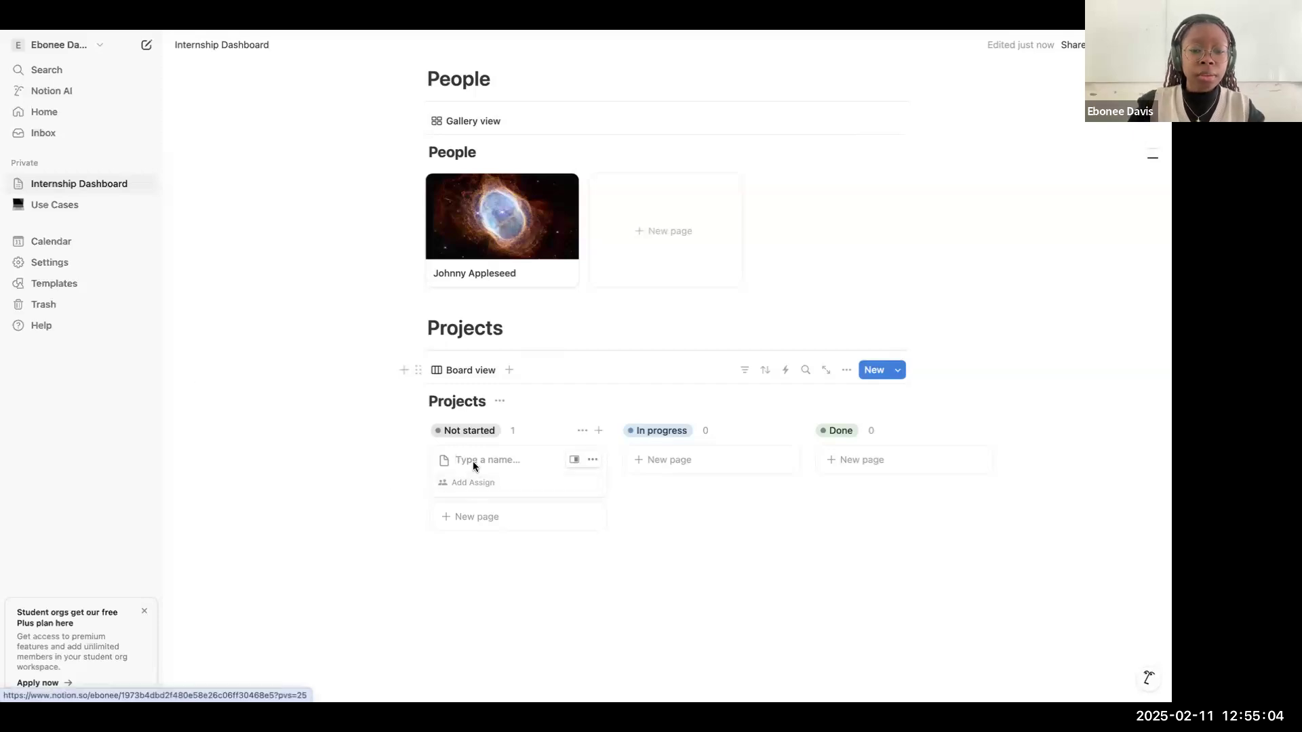
pyautogui.write('P')
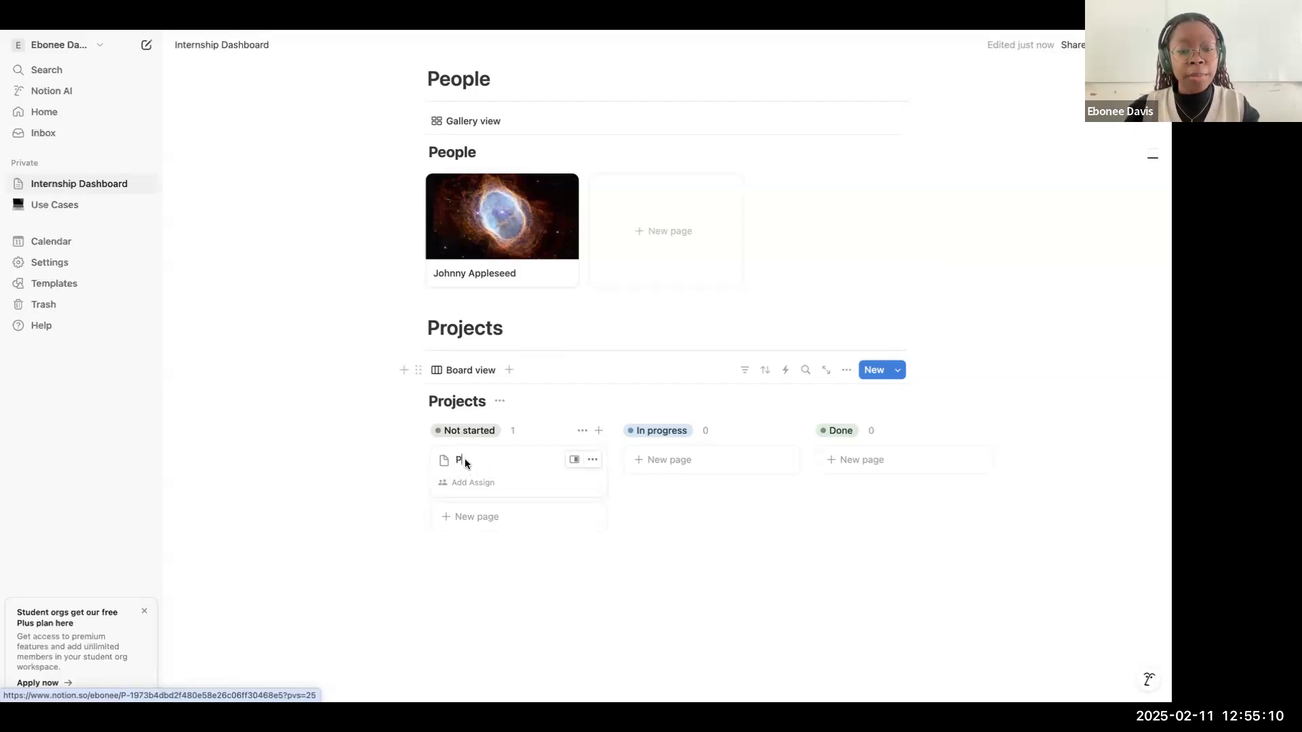
pyautogui.write('roject')
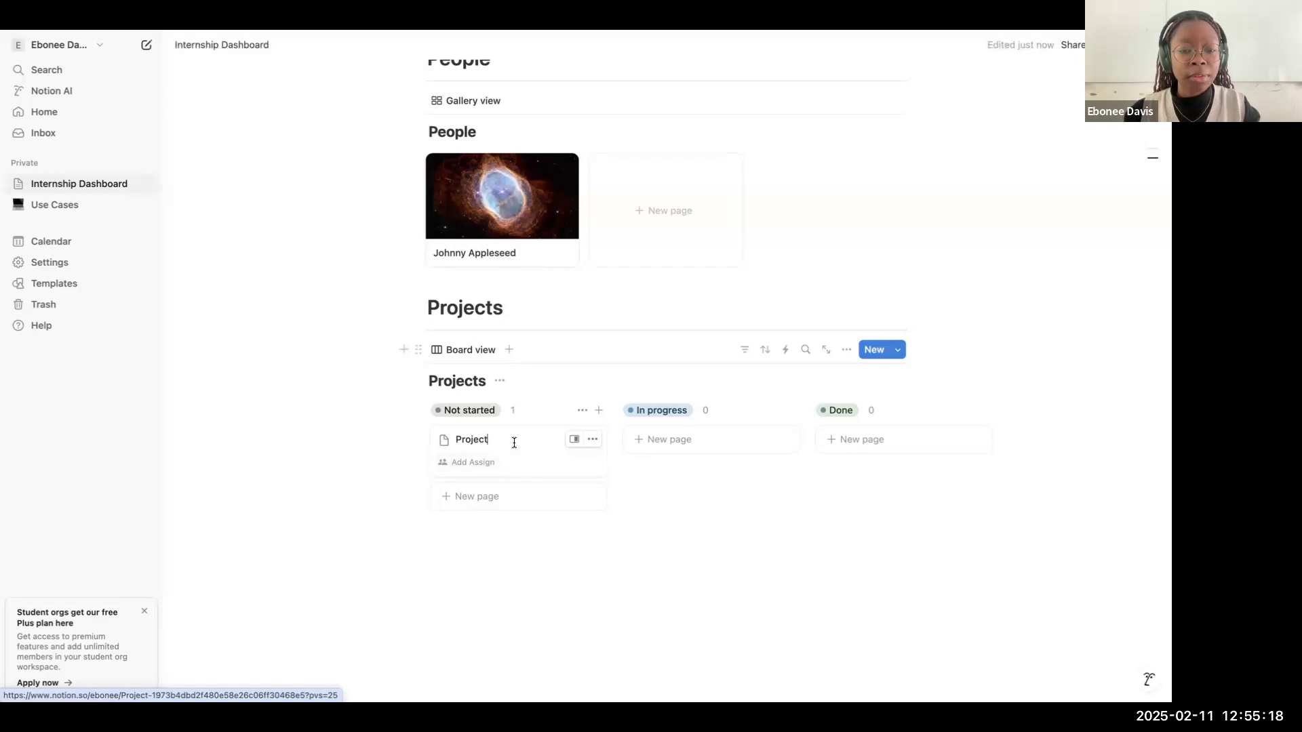
# Step: Open the "Project" card's page and delete its Assign property
pyautogui.click(575, 440)
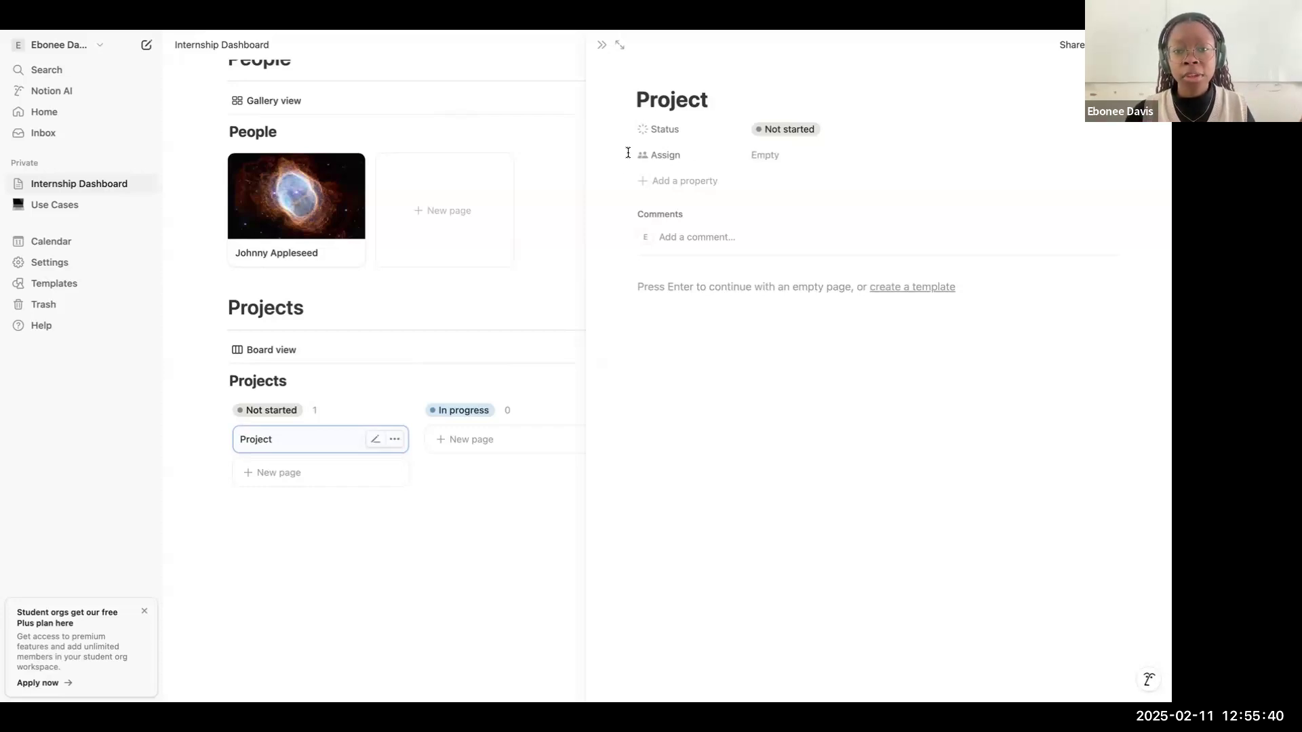
pyautogui.click(701, 281)
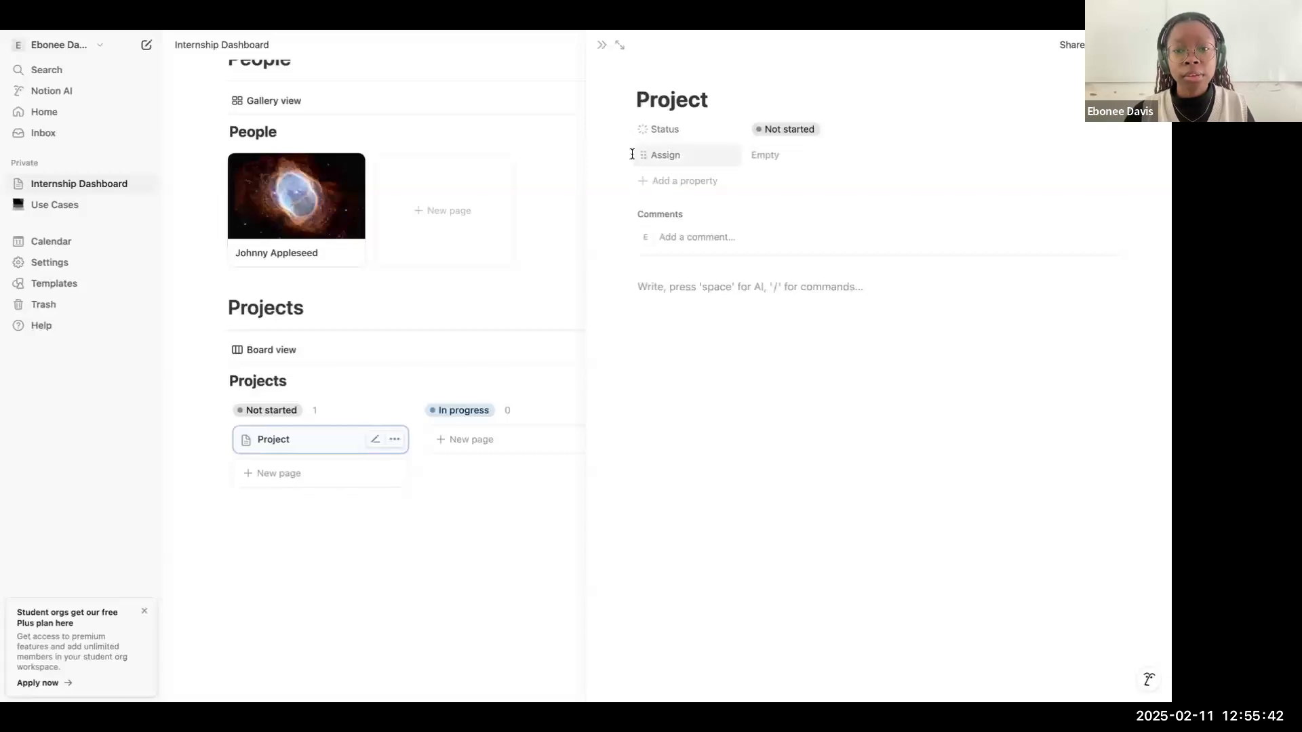
pyautogui.click(643, 155)
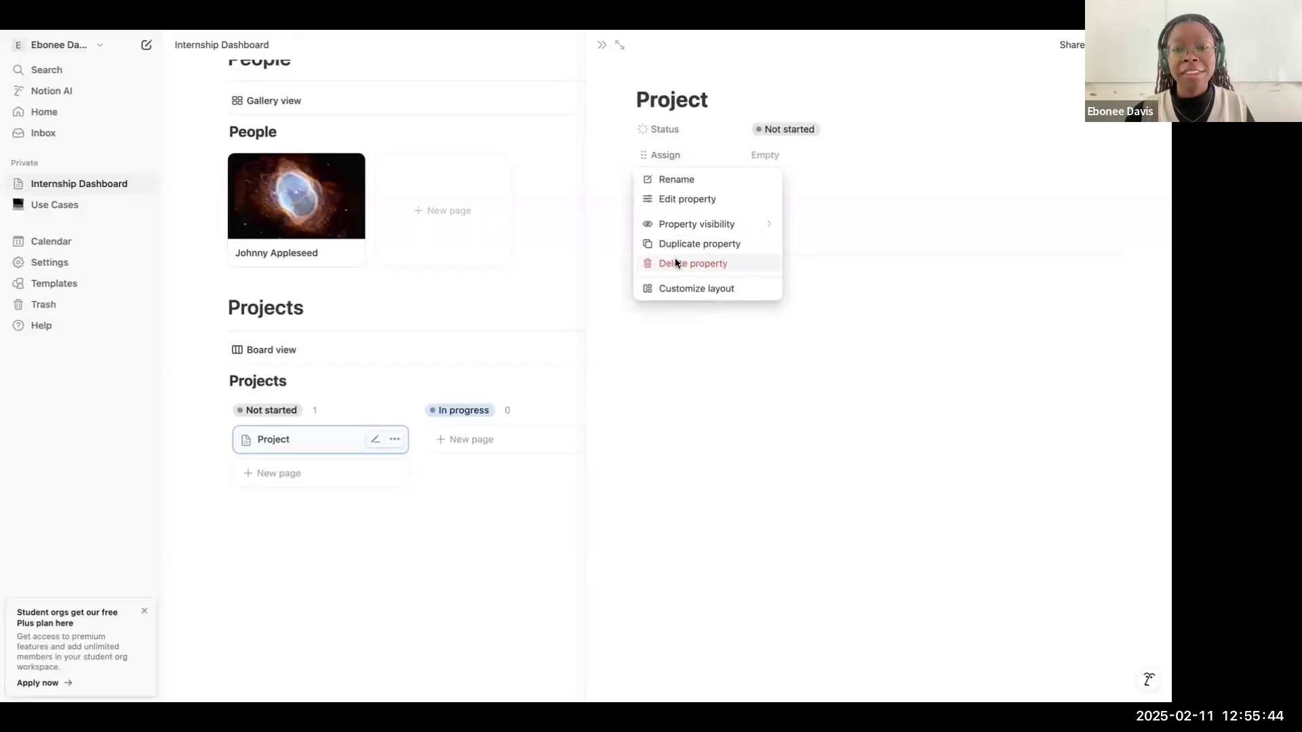
pyautogui.click(676, 263)
pyautogui.click(619, 372)
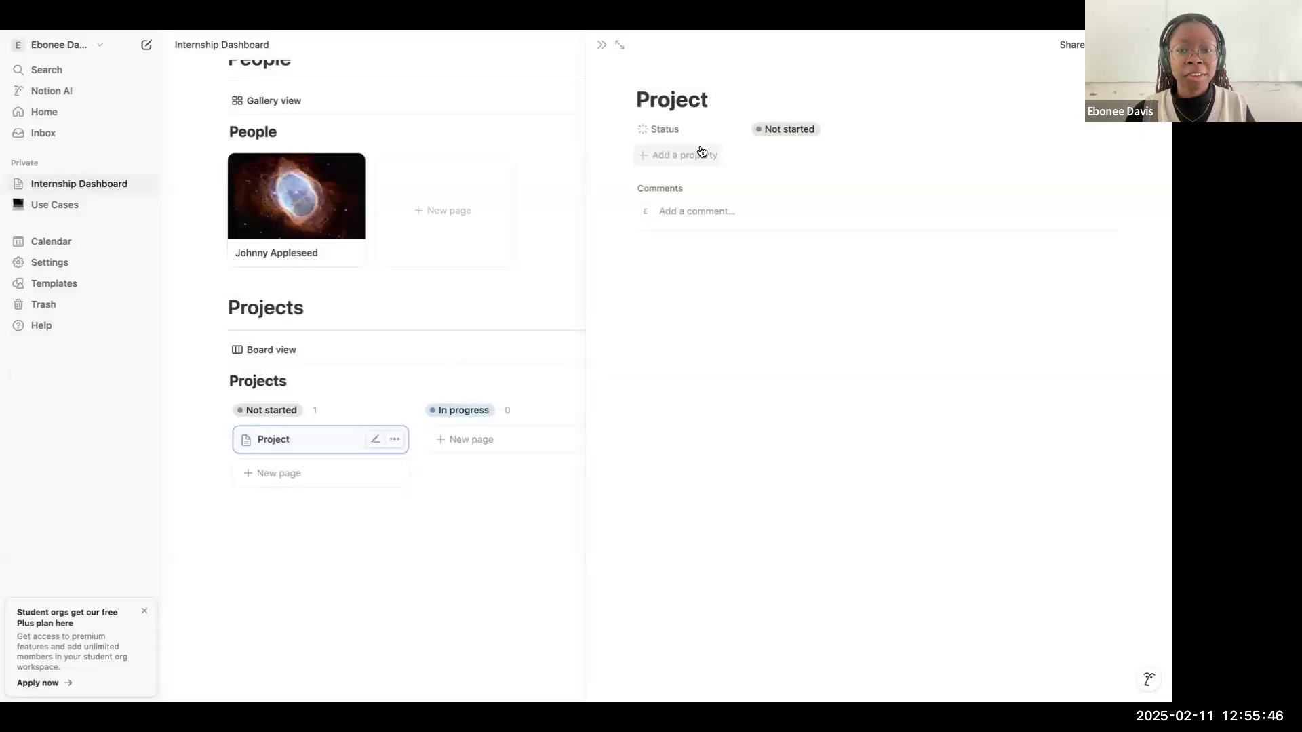
# Step: Add a Date property to the "Project" page and name it "Deadline"
pyautogui.click(698, 153)
pyautogui.scroll(-4, 729, 397)
pyautogui.click(712, 381)
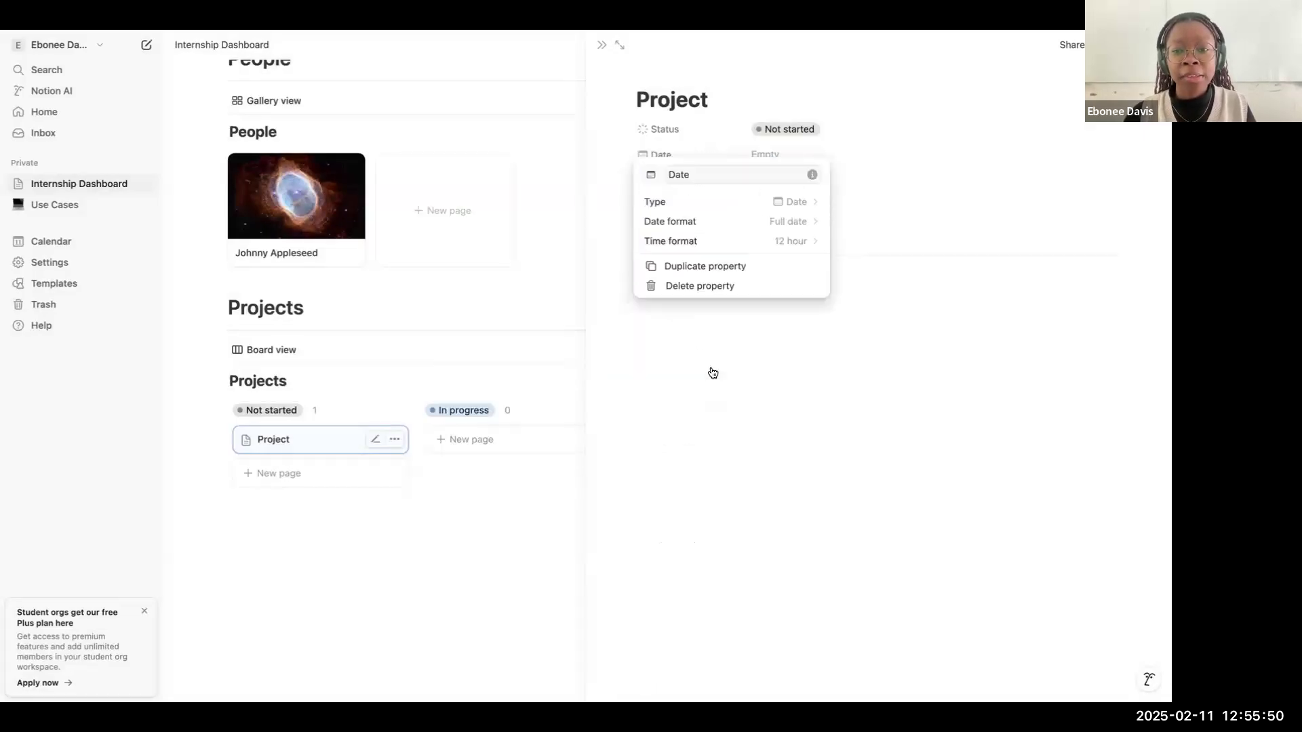
pyautogui.write('Deadline')
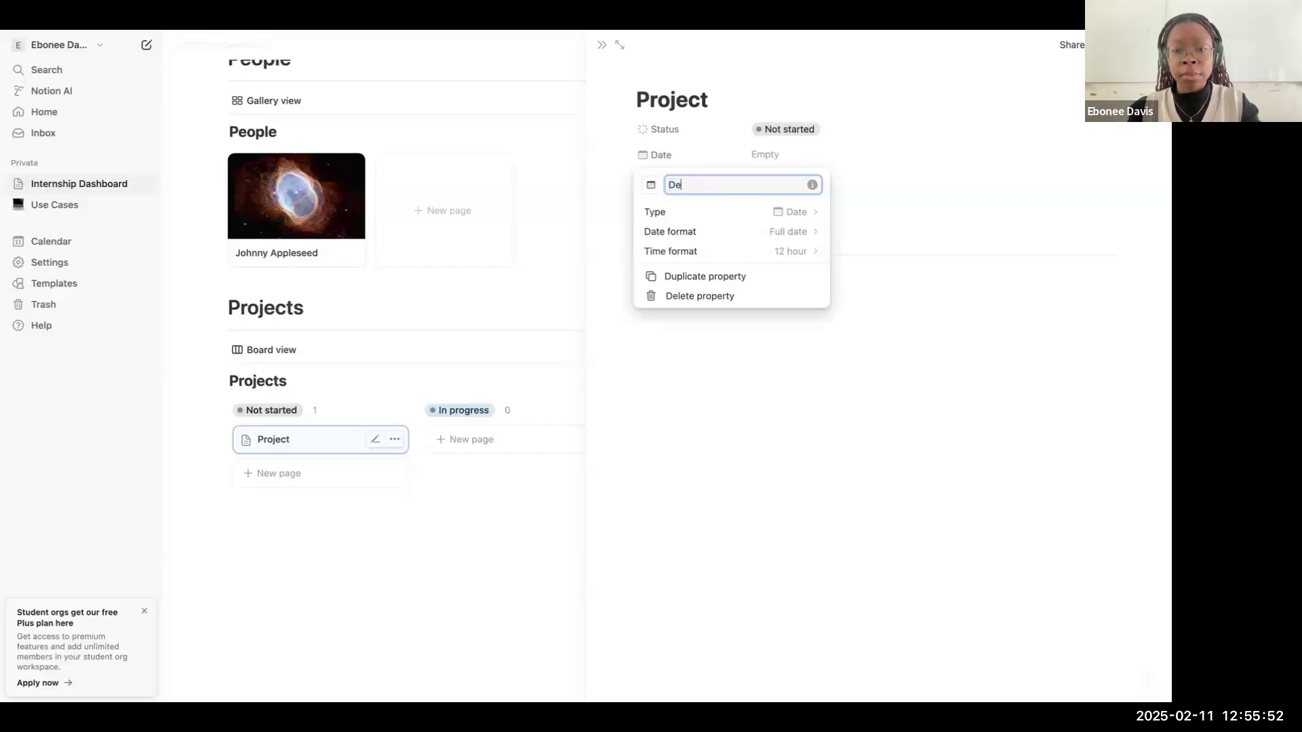
pyautogui.press('Return')
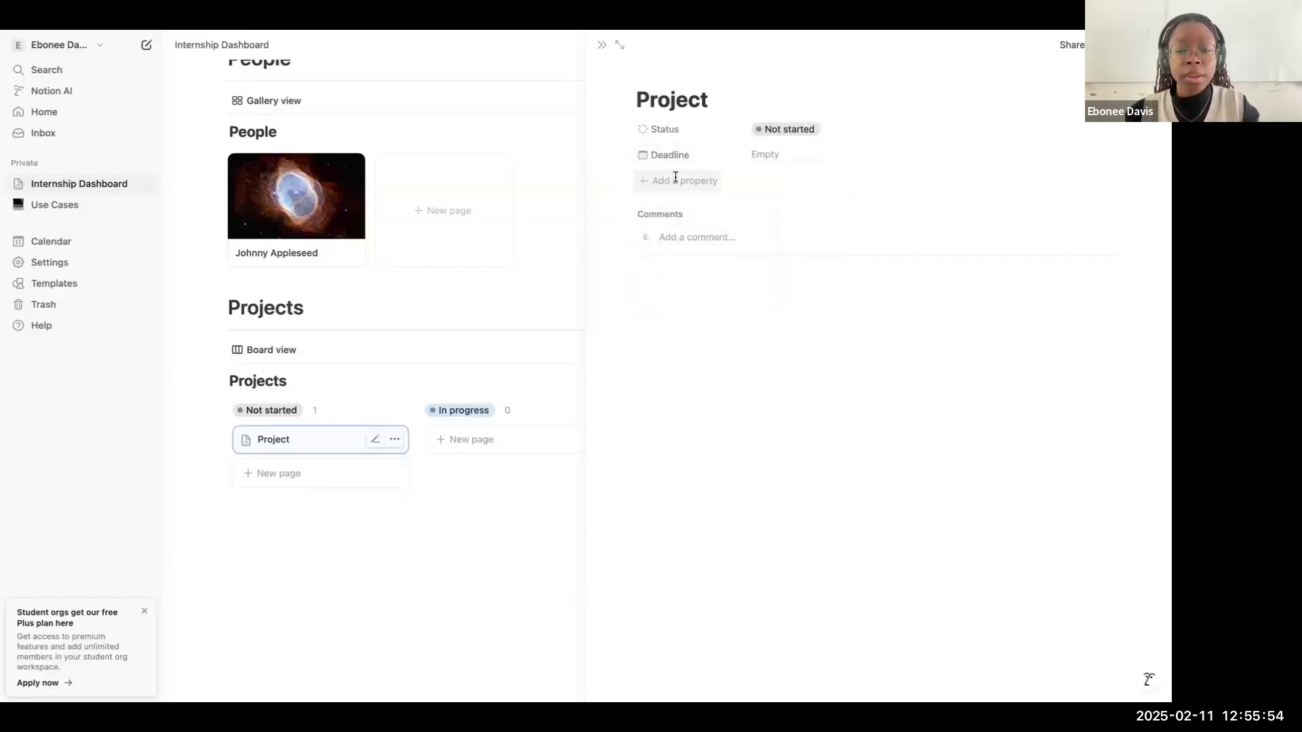
# Step: Add a Multi-select property to the "Project" page and name it "Programming Languages"
pyautogui.click(674, 177)
pyautogui.scroll(-5, 692, 305)
pyautogui.scroll(1, 700, 406)
pyautogui.click(701, 345)
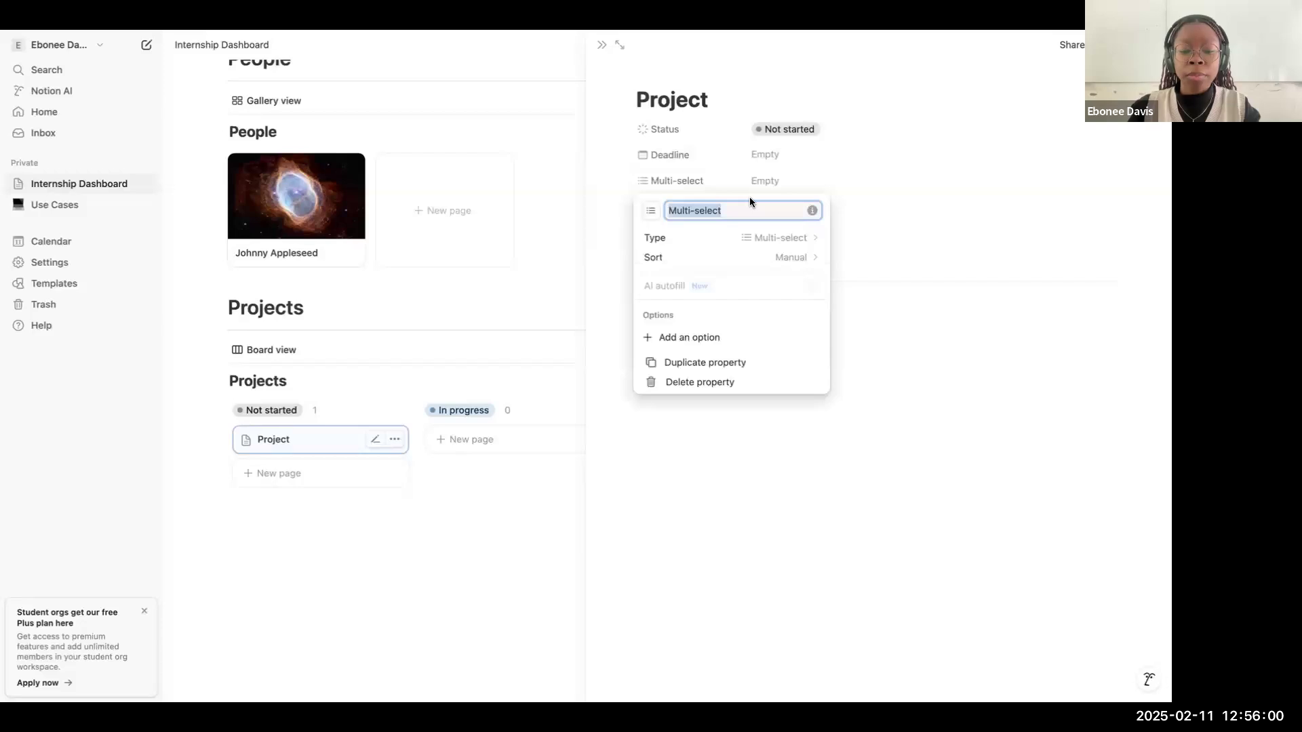
pyautogui.write('proje')
pyautogui.press('BackSpace')
pyautogui.press('BackSpace')
pyautogui.press('BackSpace')
pyautogui.press('BackSpace')
pyautogui.press('BackSpace')
pyautogui.write('Programming Languages')
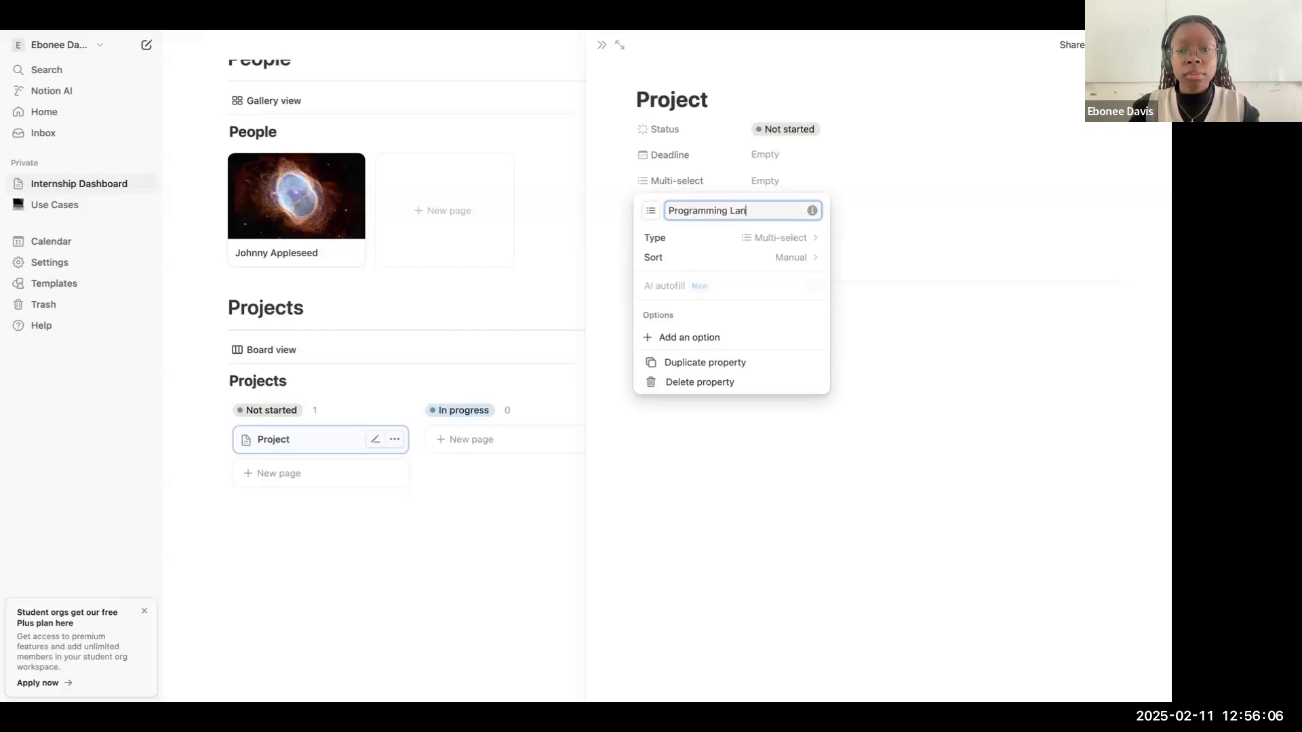
pyautogui.click(893, 176)
# Step: Create the options "C++" and "C" in the project's Programming Languages property and assign both
pyautogui.click(817, 181)
pyautogui.write('C++')
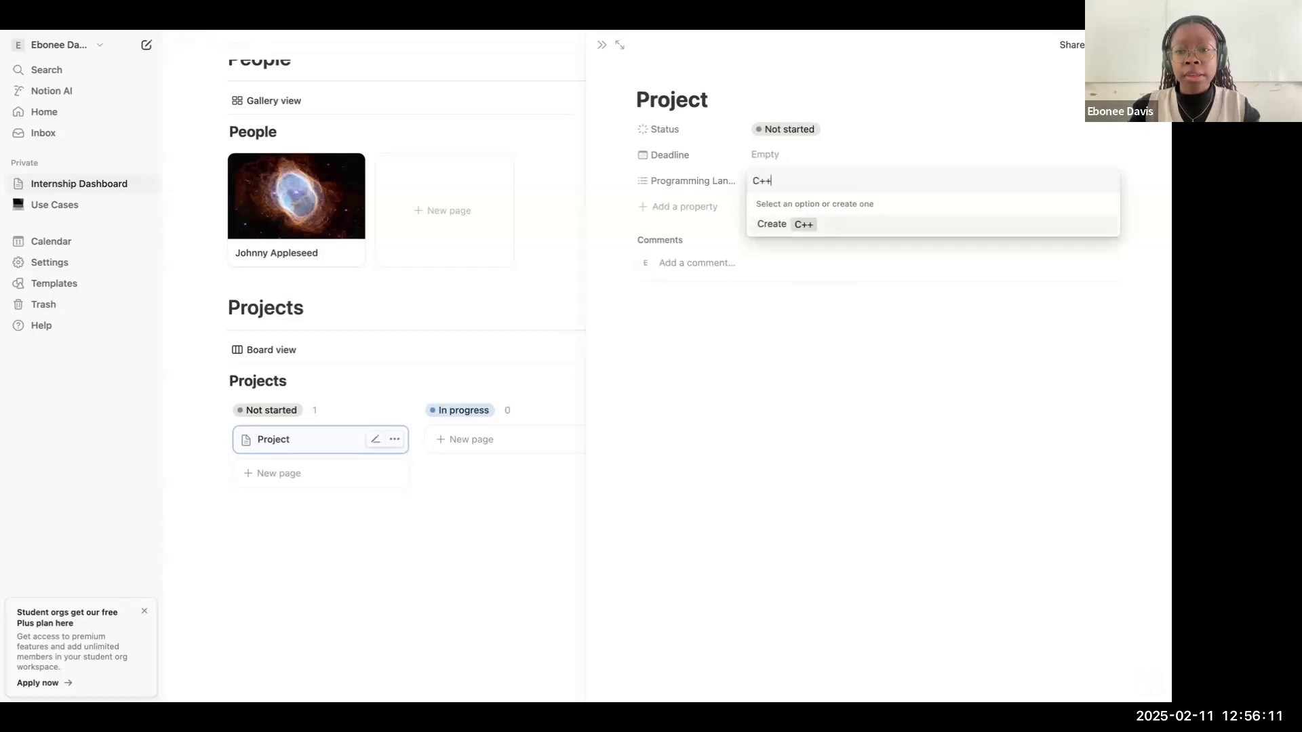
pyautogui.press('Return')
pyautogui.write('C')
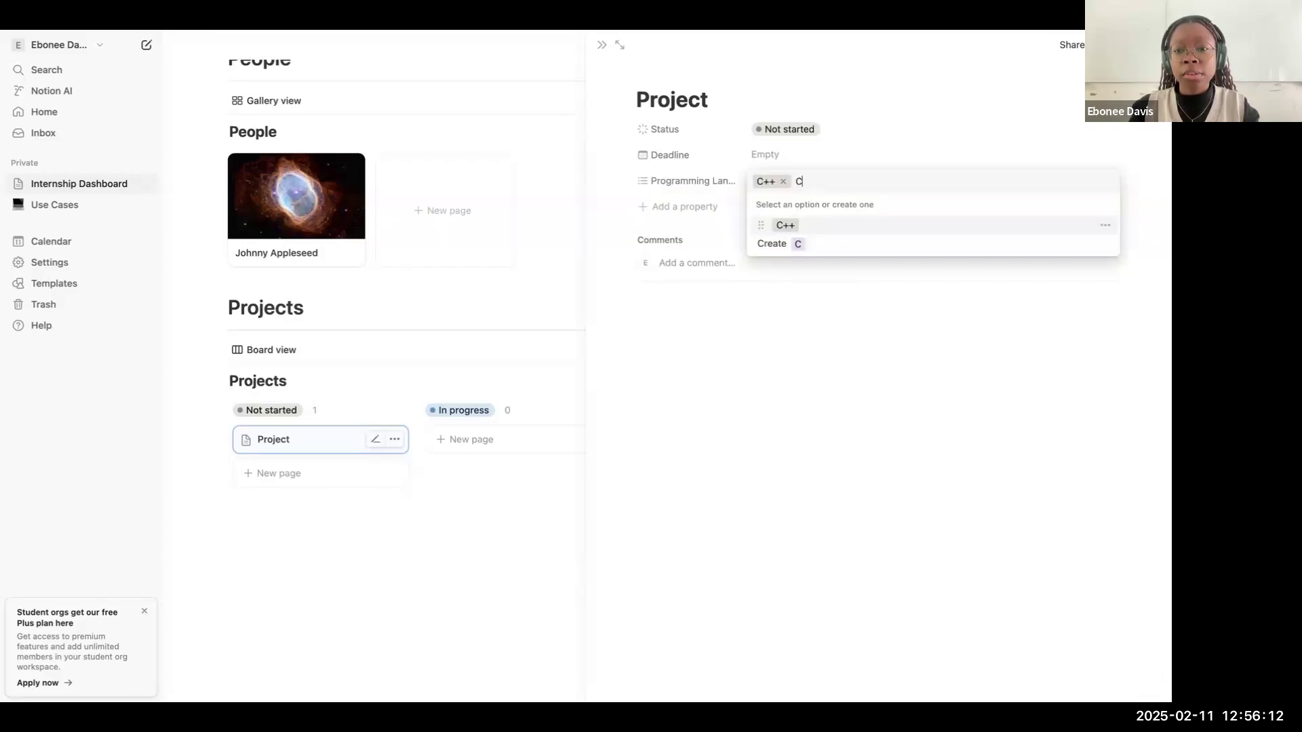
pyautogui.click(793, 244)
pyautogui.click(803, 132)
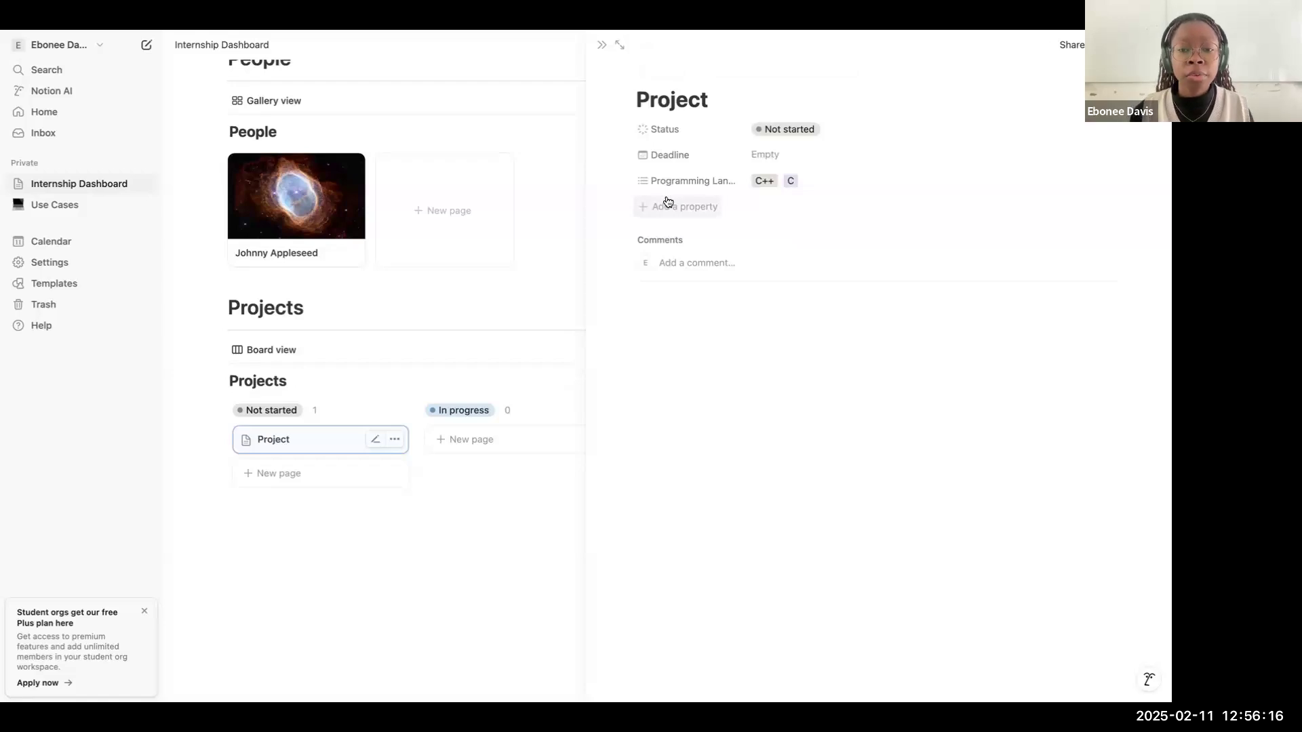
# Step: Create a new page template for the Projects database from the empty "Project" page and title it "Project Template"
pyautogui.click(724, 352)
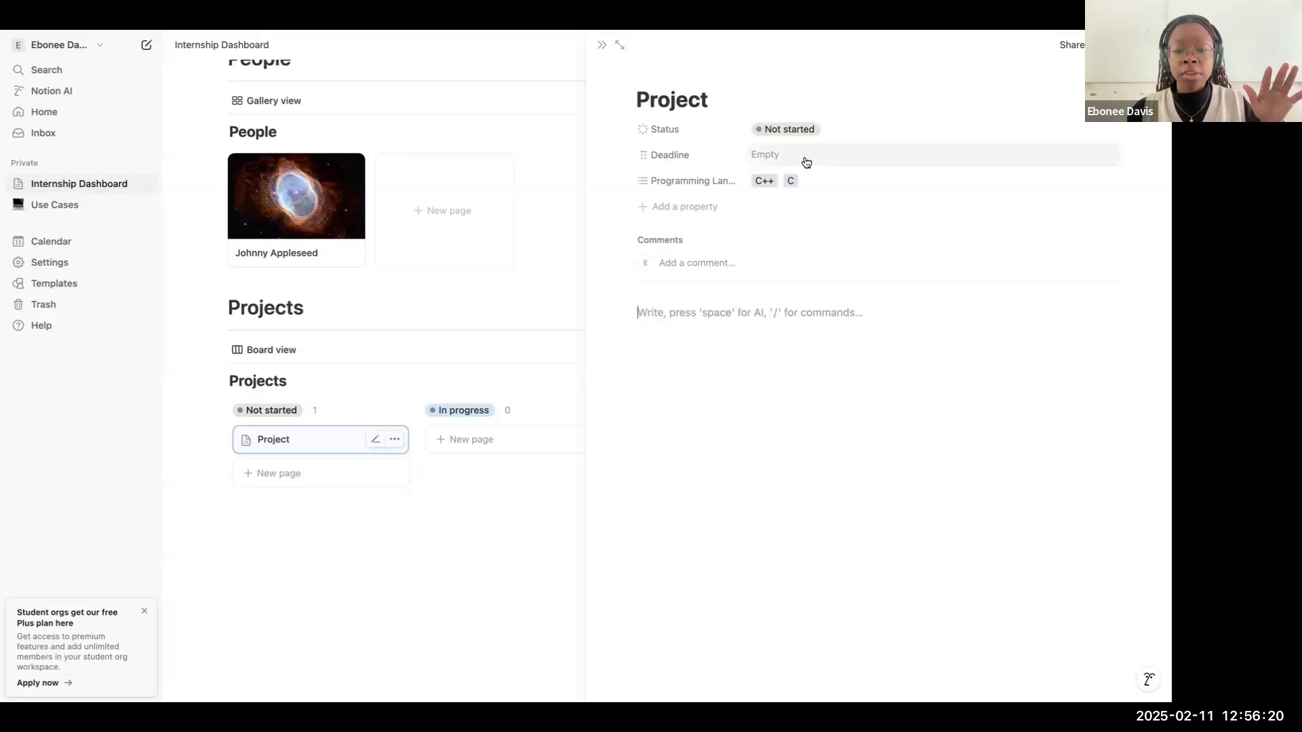
pyautogui.press('BackSpace')
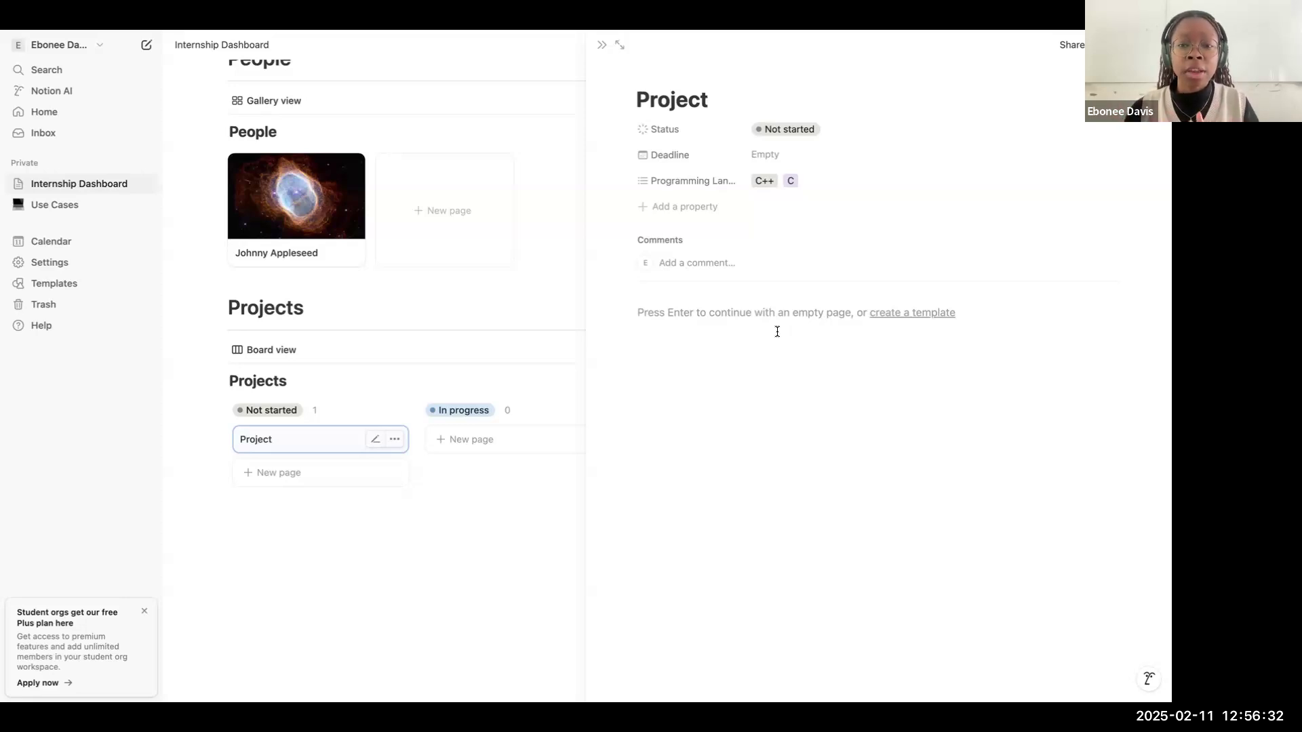
pyautogui.click(877, 322)
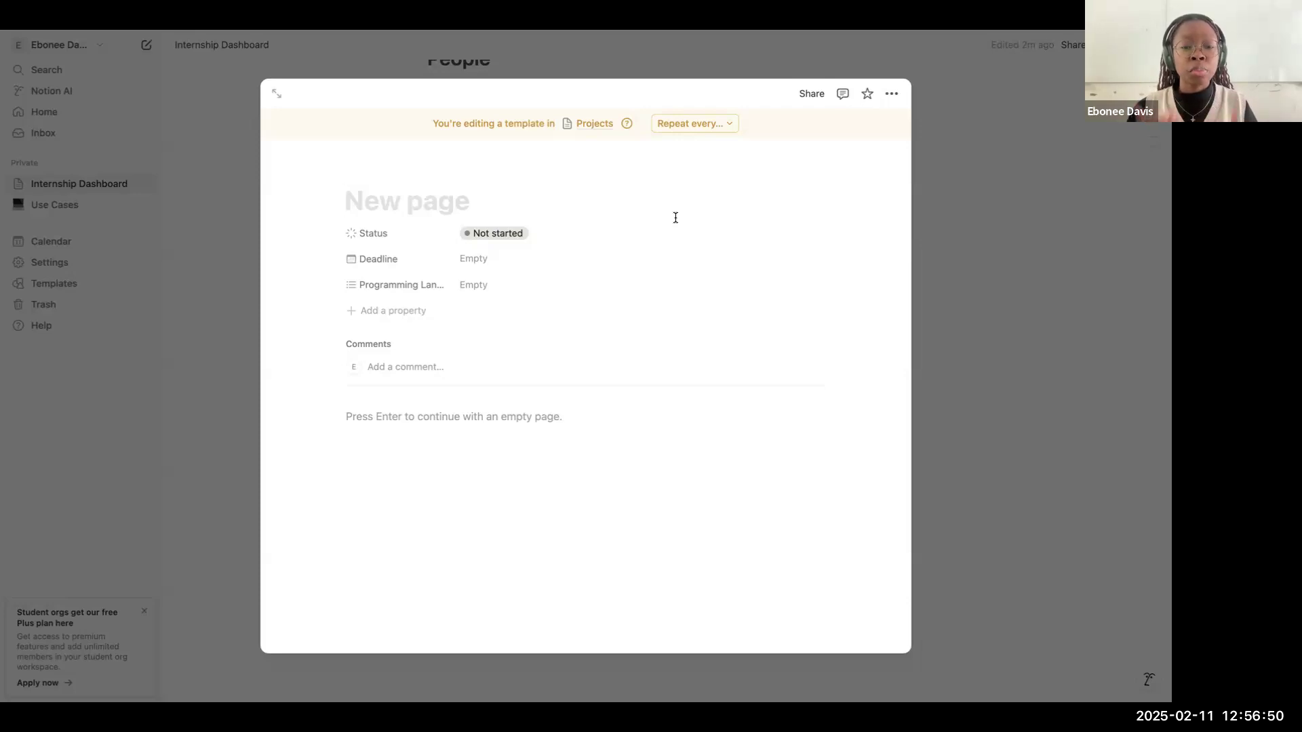
pyautogui.write('Projec t Template')
pyautogui.press('Return')
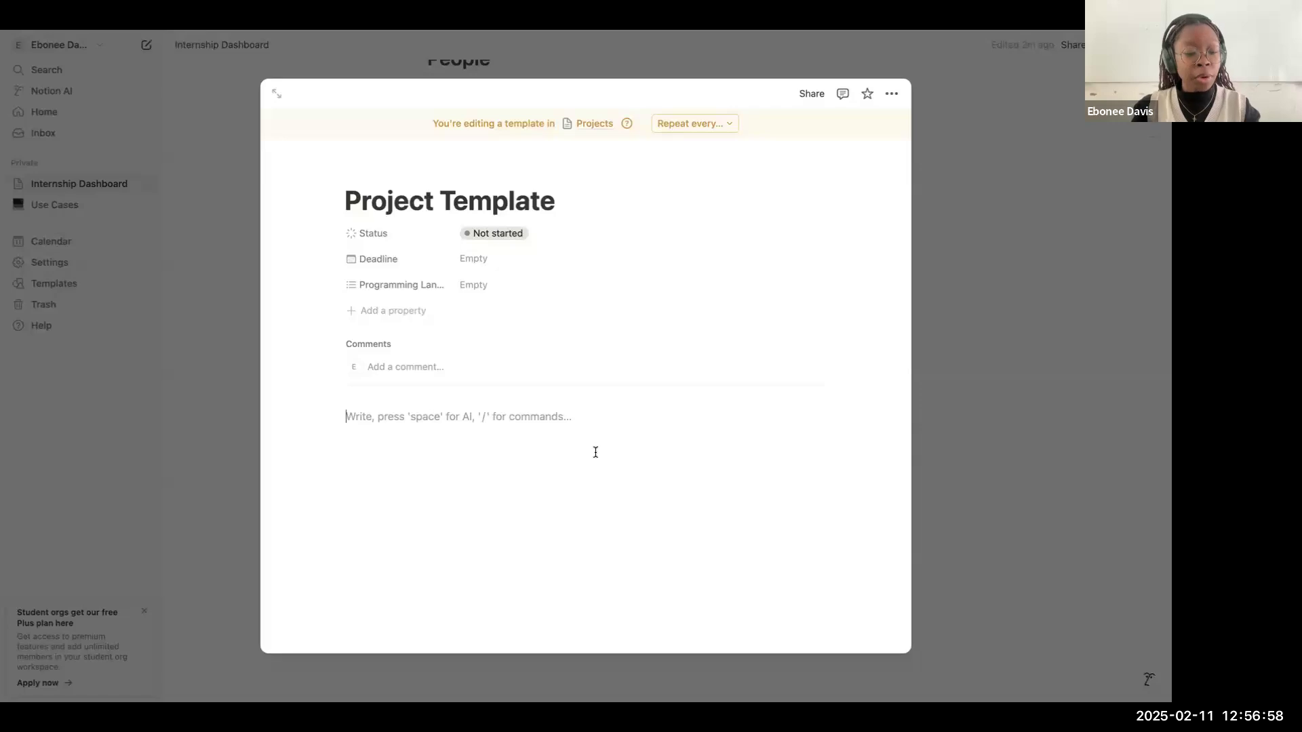
# Step: Add a Heading 1 reading "Objectives" to the template body, with a divider beneath it
pyautogui.write('/h')
pyautogui.press('Return')
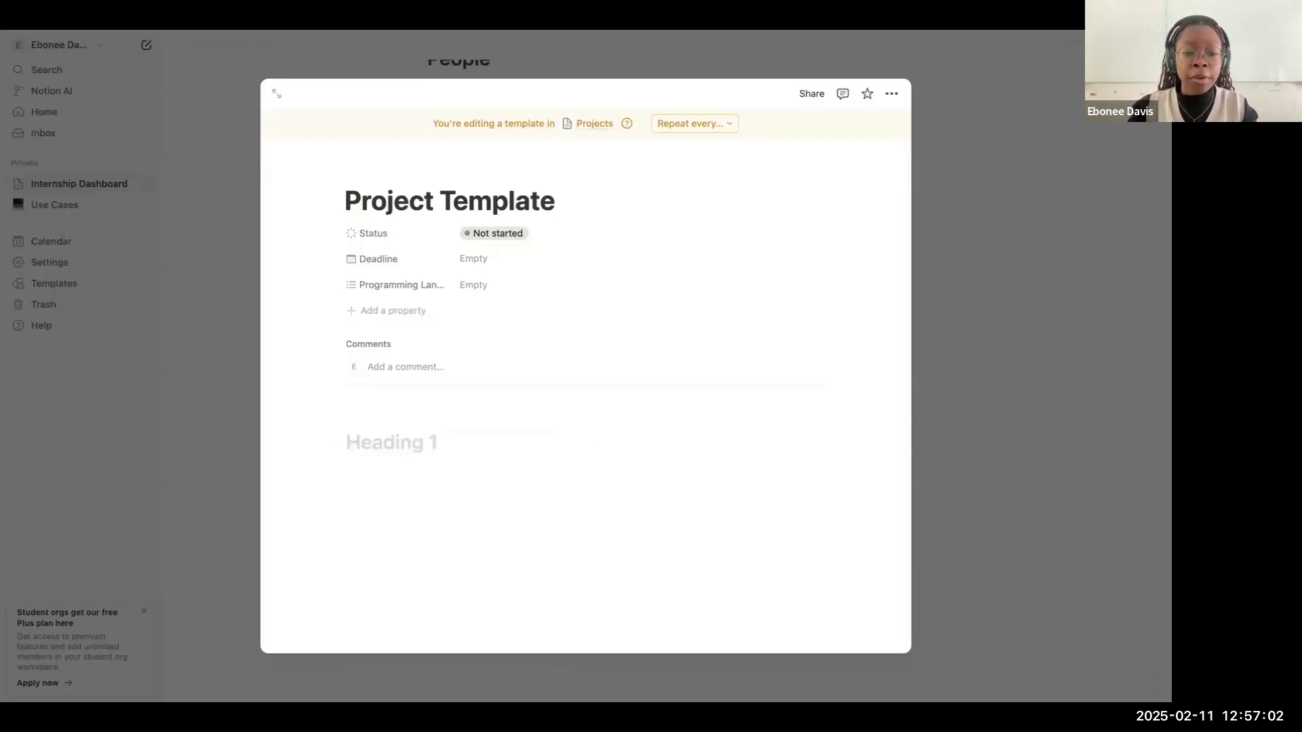
pyautogui.write('Objectives')
pyautogui.press('Return')
pyautogui.write('/divi')
pyautogui.press('Return')
# Step: Insert an empty bulleted list item below the Objectives divider, followed by a blank text line
pyautogui.write('- a')
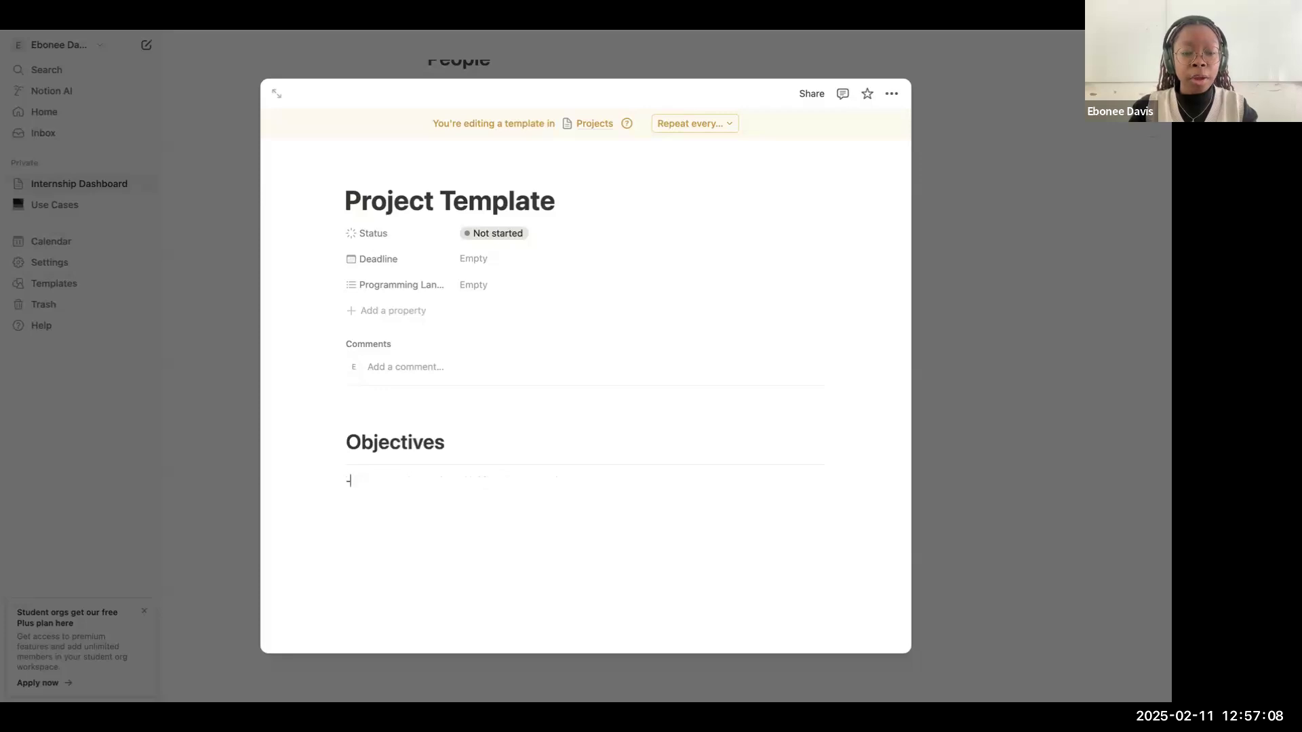
pyautogui.press('Return')
pyautogui.press('Return')
pyautogui.press('BackSpace')
pyautogui.press('BackSpace')
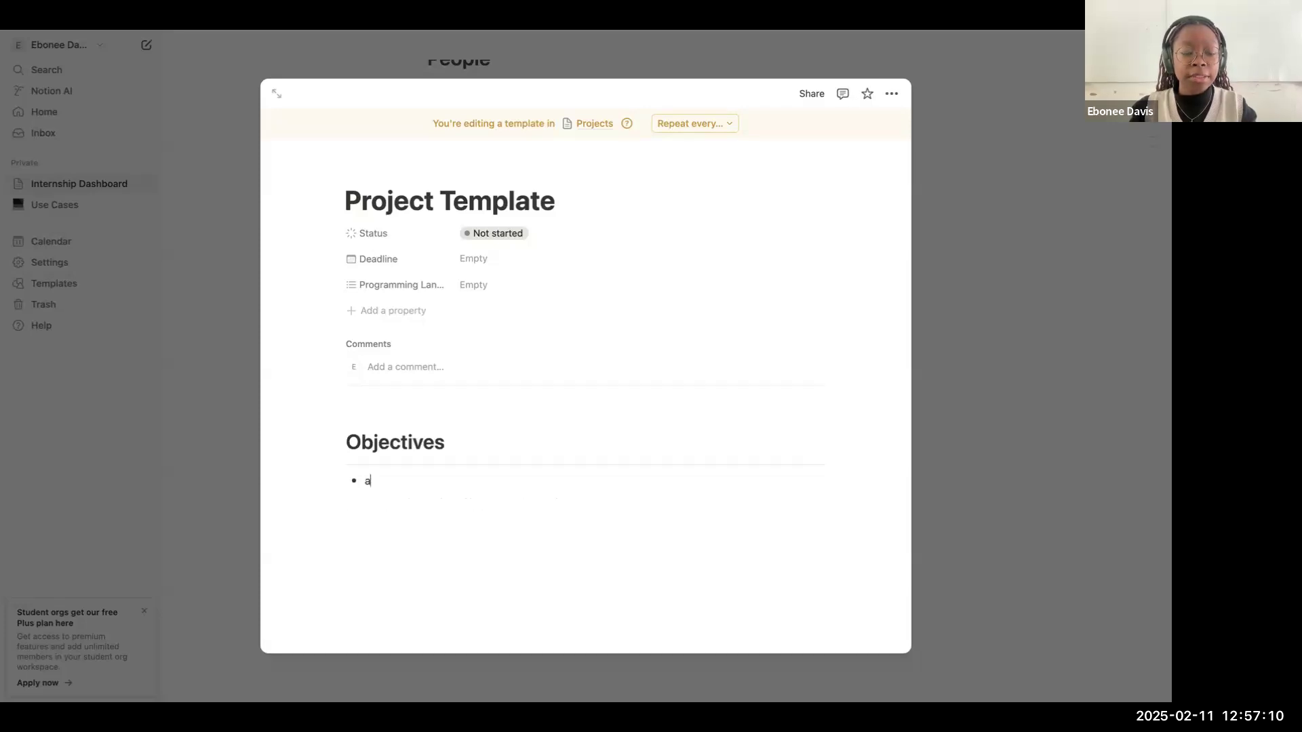
pyautogui.write('a')
pyautogui.press('Return')
pyautogui.press('Return')
pyautogui.press('Return')
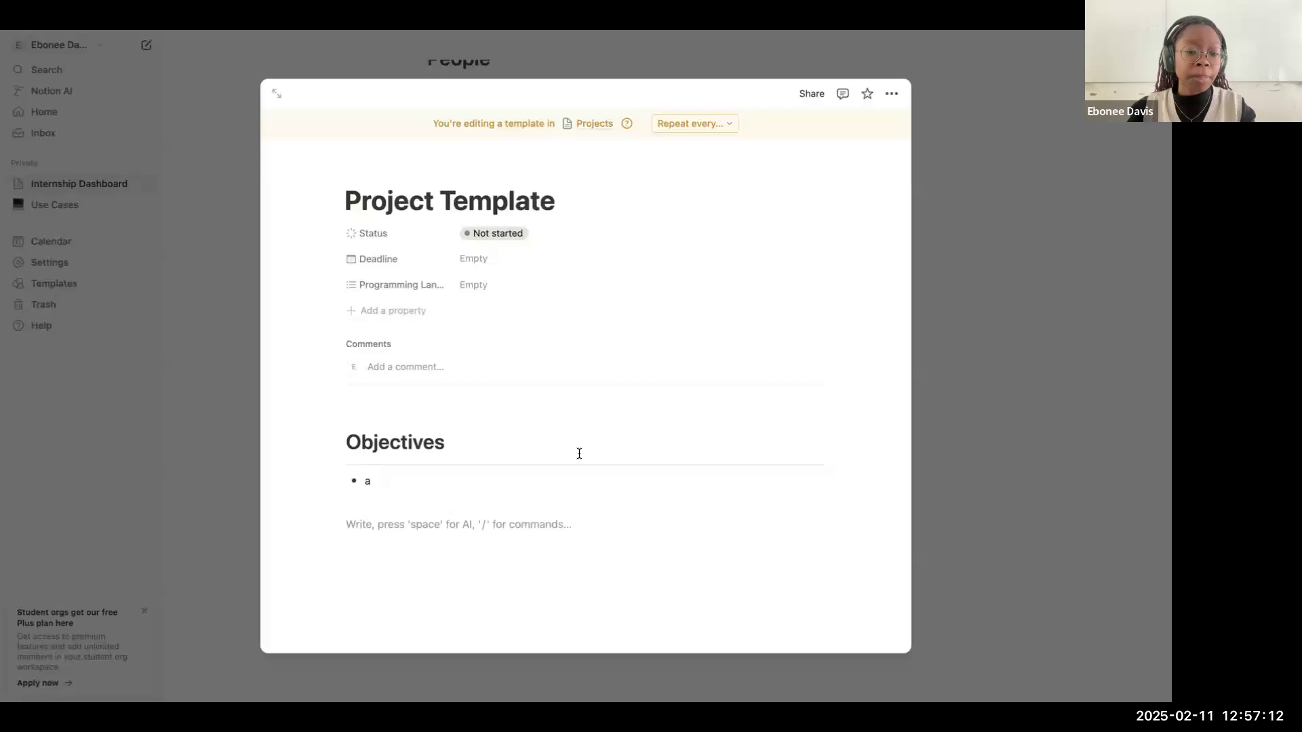
pyautogui.click(482, 476)
pyautogui.press('BackSpace')
pyautogui.click(406, 524)
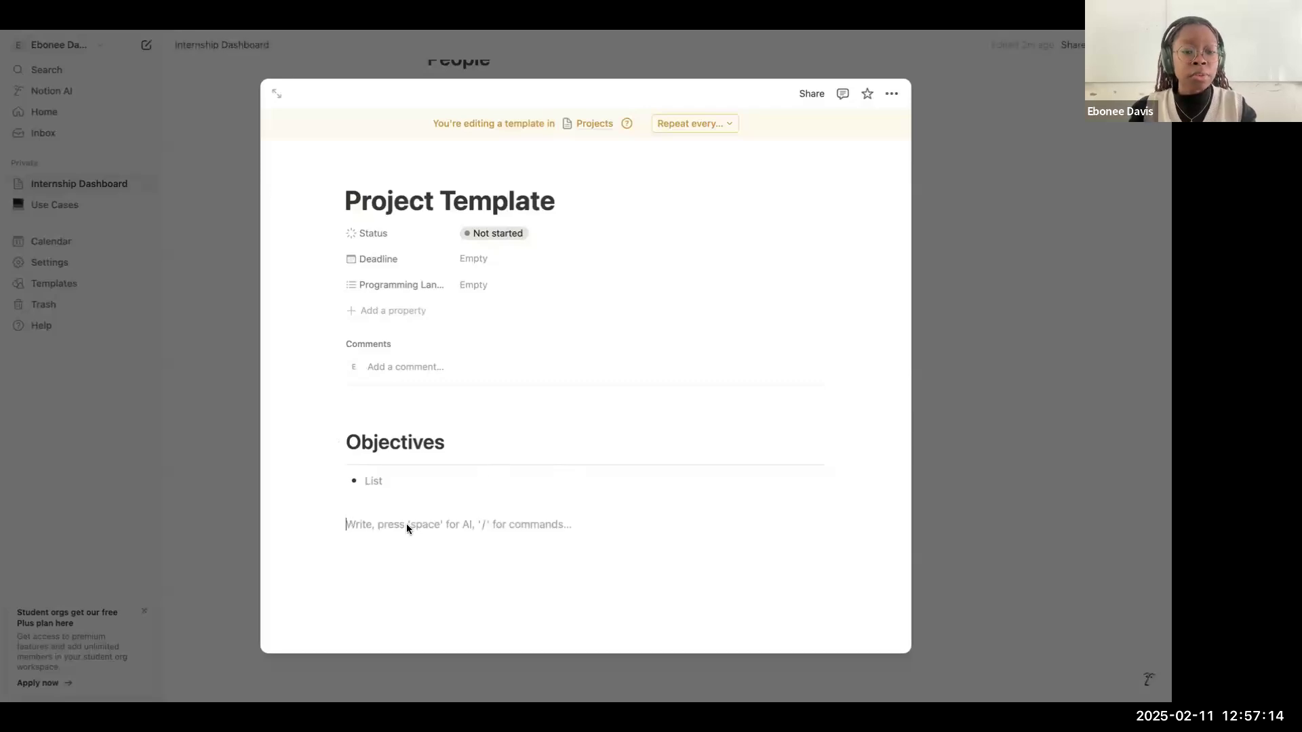
# Step: Duplicate the Objectives heading, divider and bullet below the original, and rename the copied heading "Resources"
pyautogui.moveTo(381, 405); pyautogui.dragTo(440, 491)
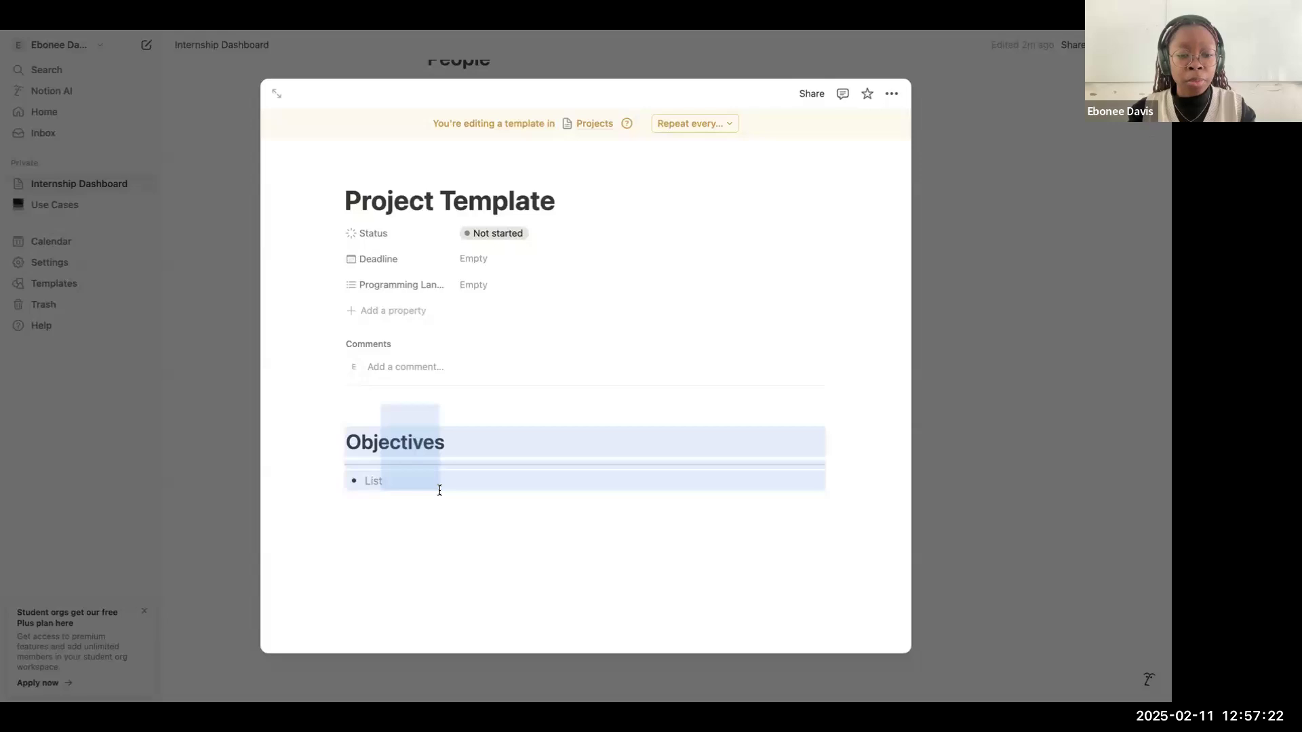
pyautogui.moveTo(440, 490); pyautogui.dragTo(439, 491)
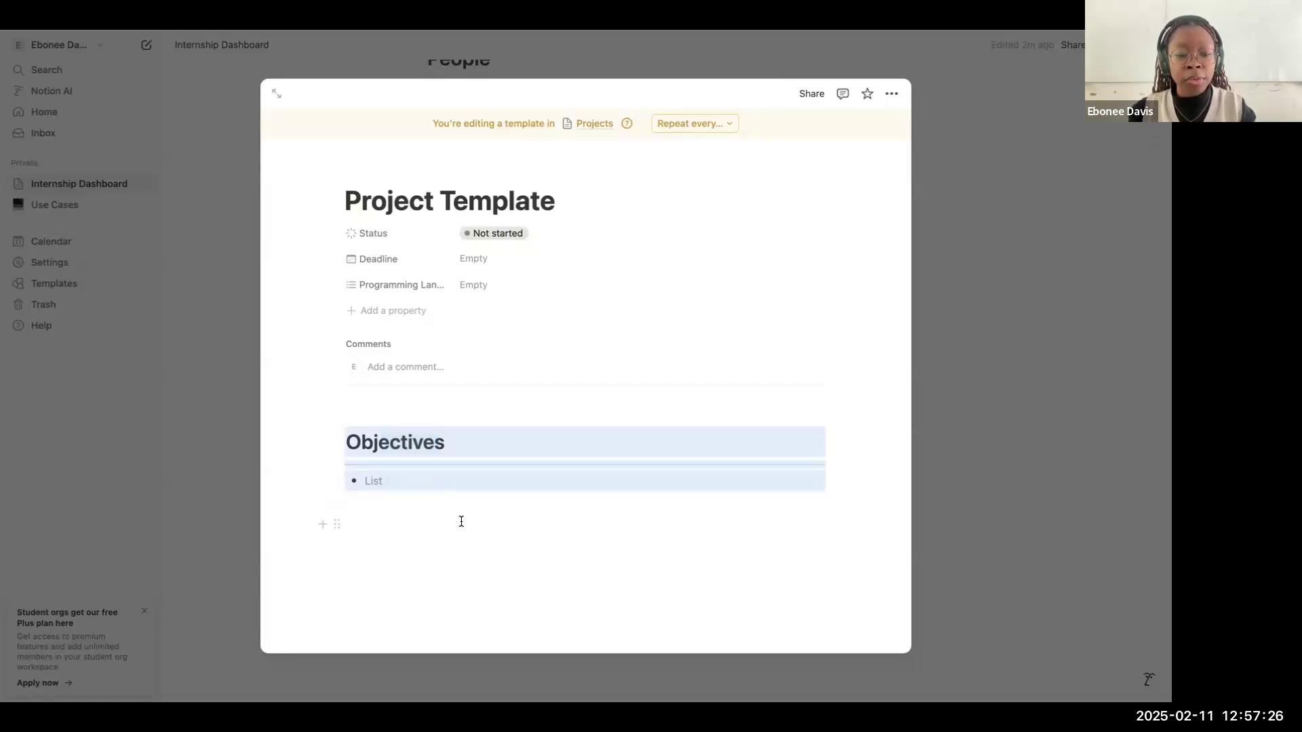
pyautogui.hotkey('ctrl', 'd')
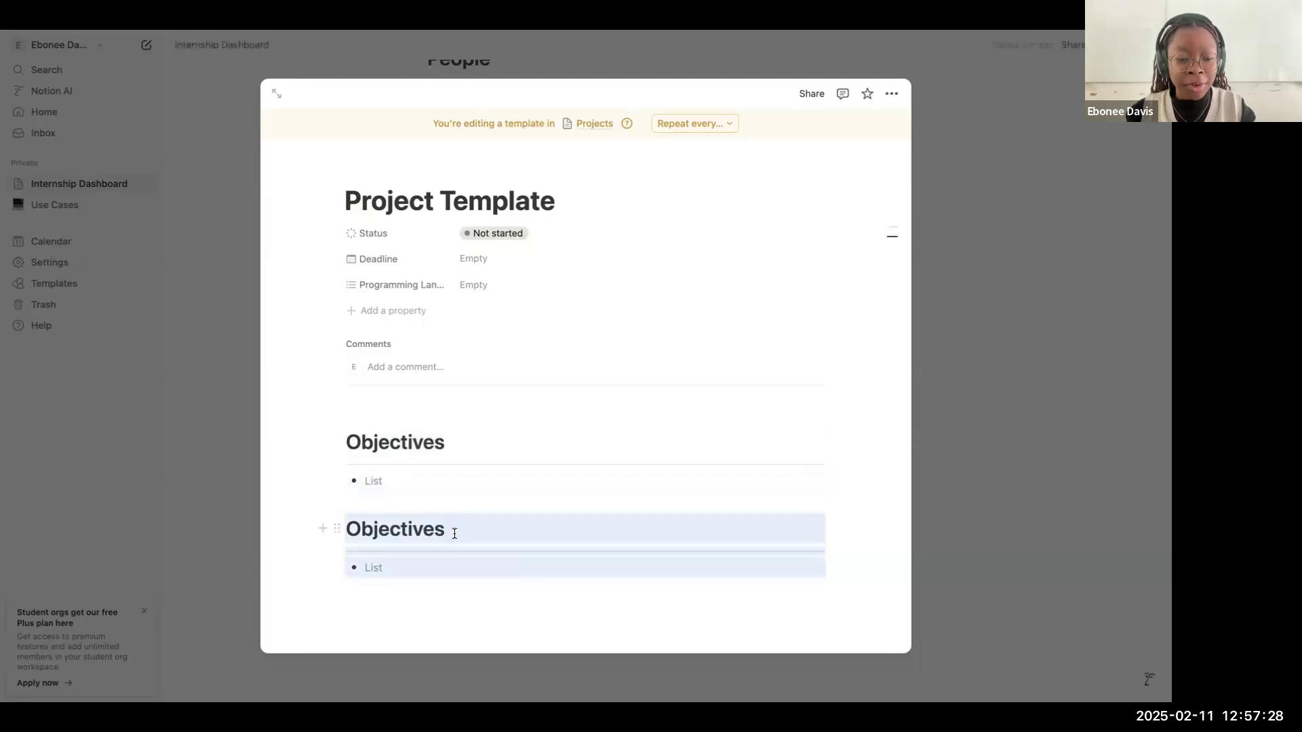
pyautogui.moveTo(460, 531); pyautogui.dragTo(349, 531)
pyautogui.write('Re')
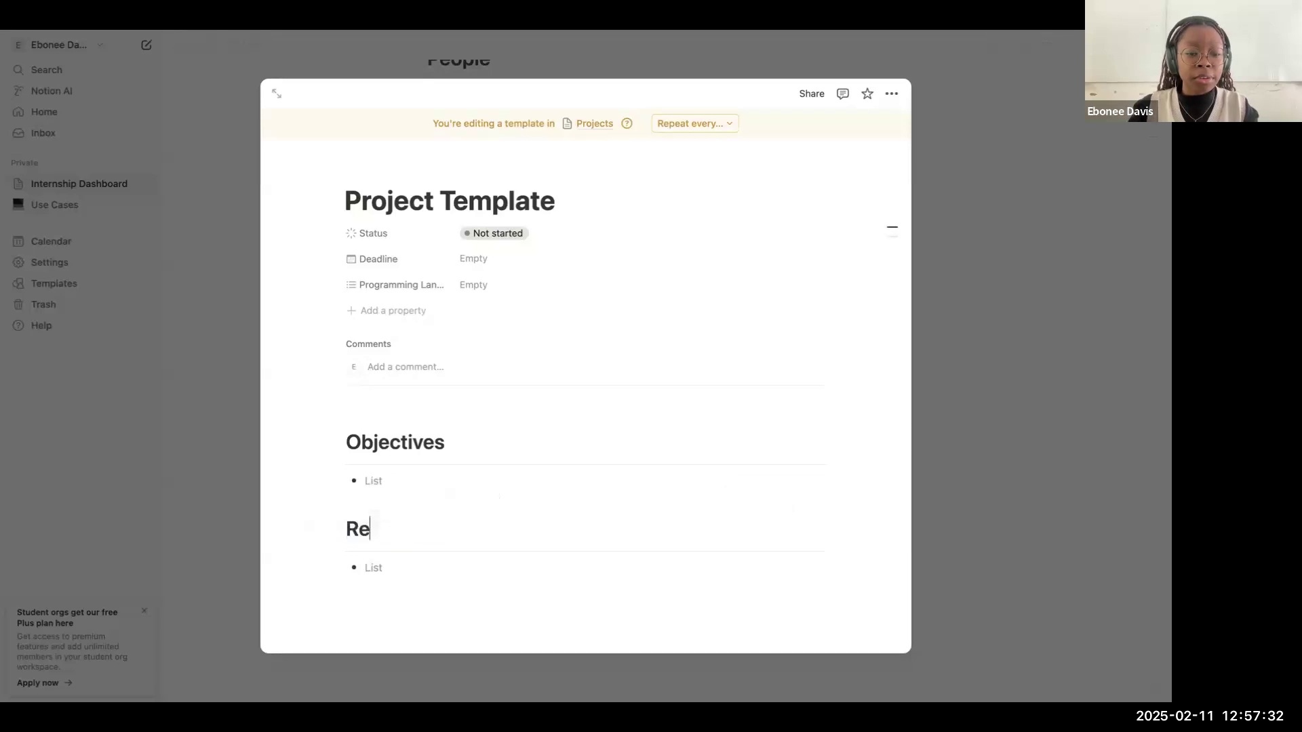
pyautogui.write('sources')
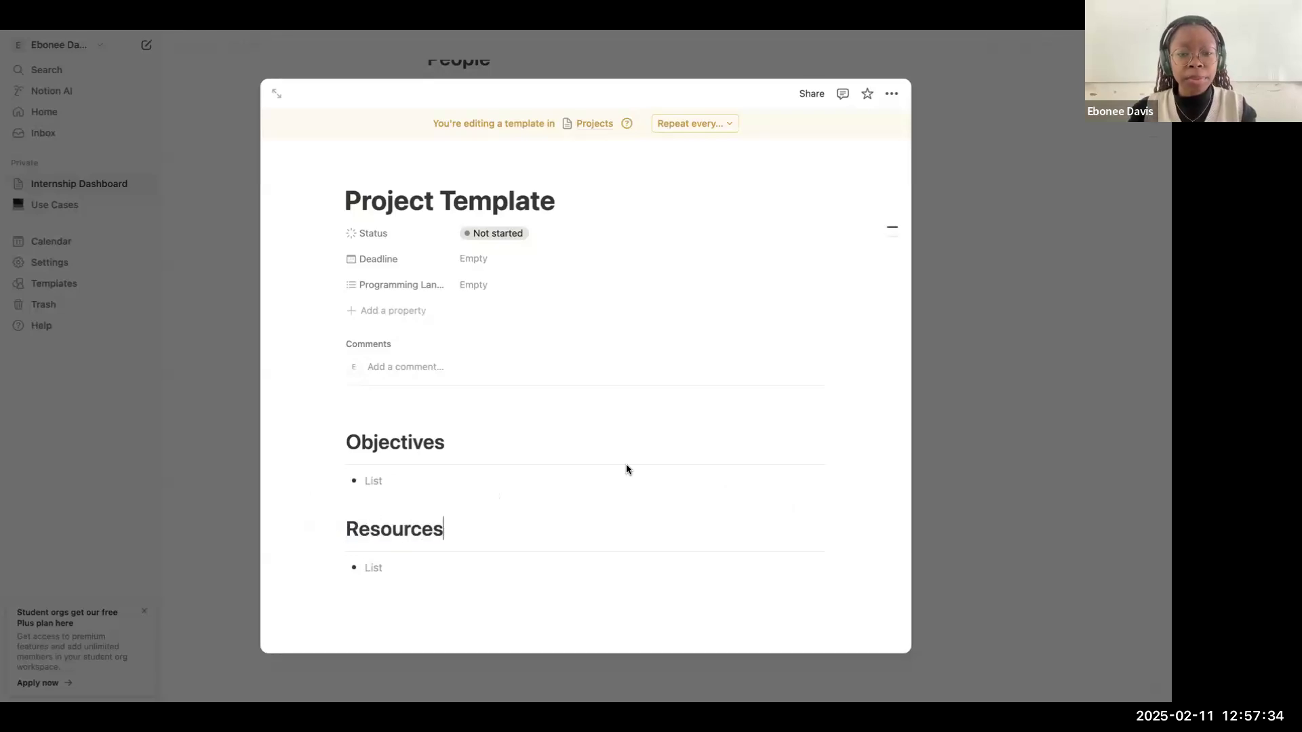
# Step: Close the template, apply "Project Template" to the "Project" card's page, and rename the card "Project 1"
pyautogui.click(978, 333)
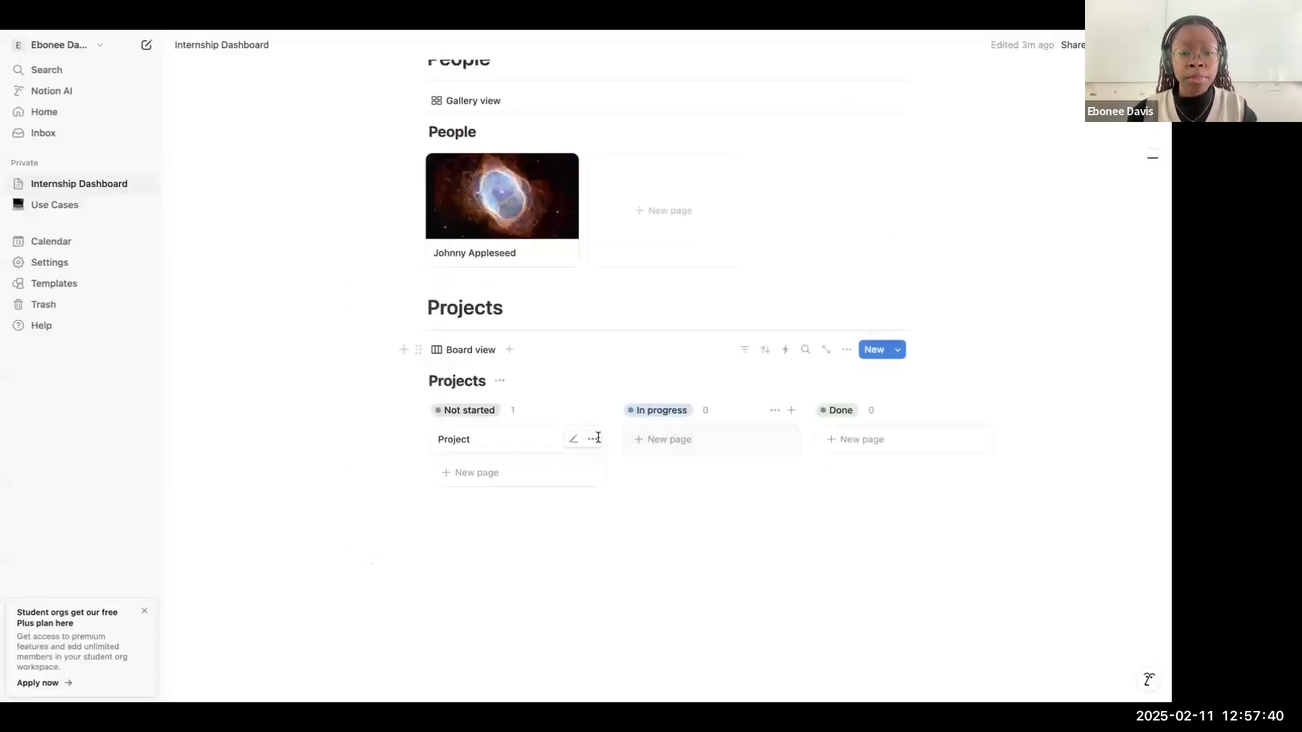
pyautogui.click(506, 442)
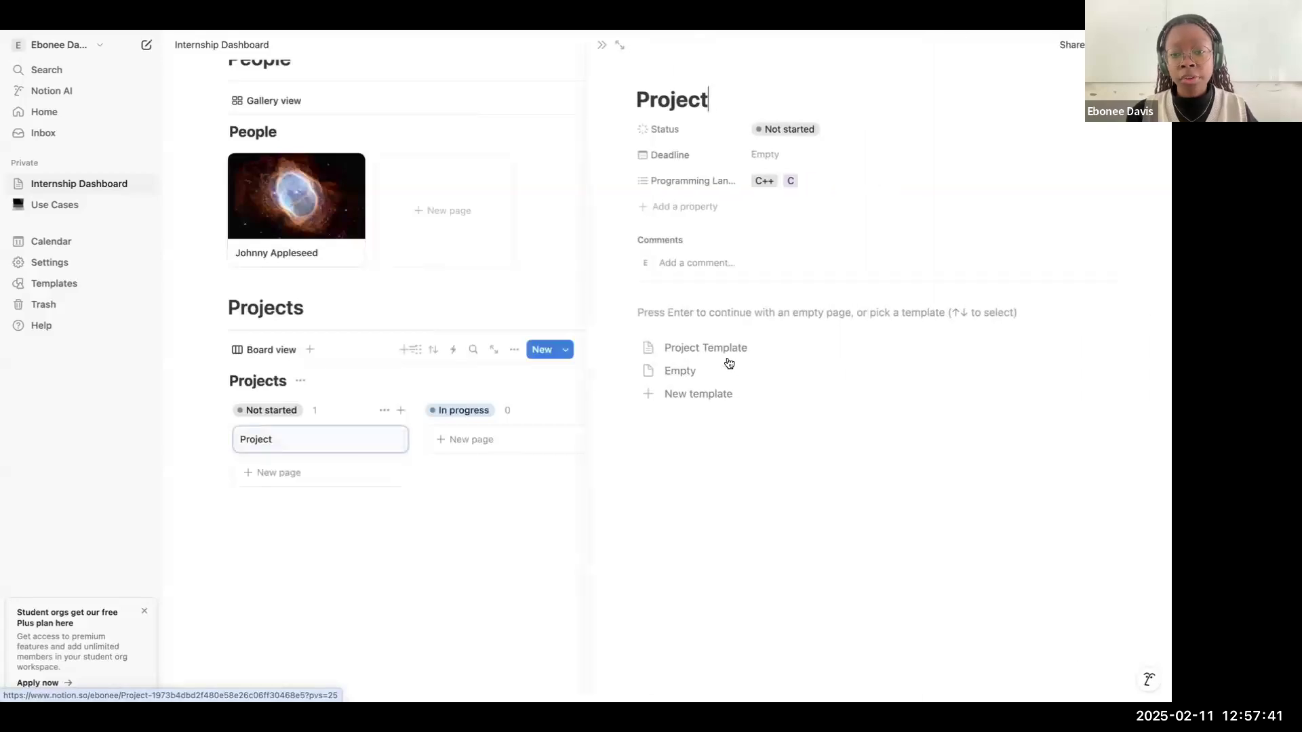
pyautogui.click(763, 353)
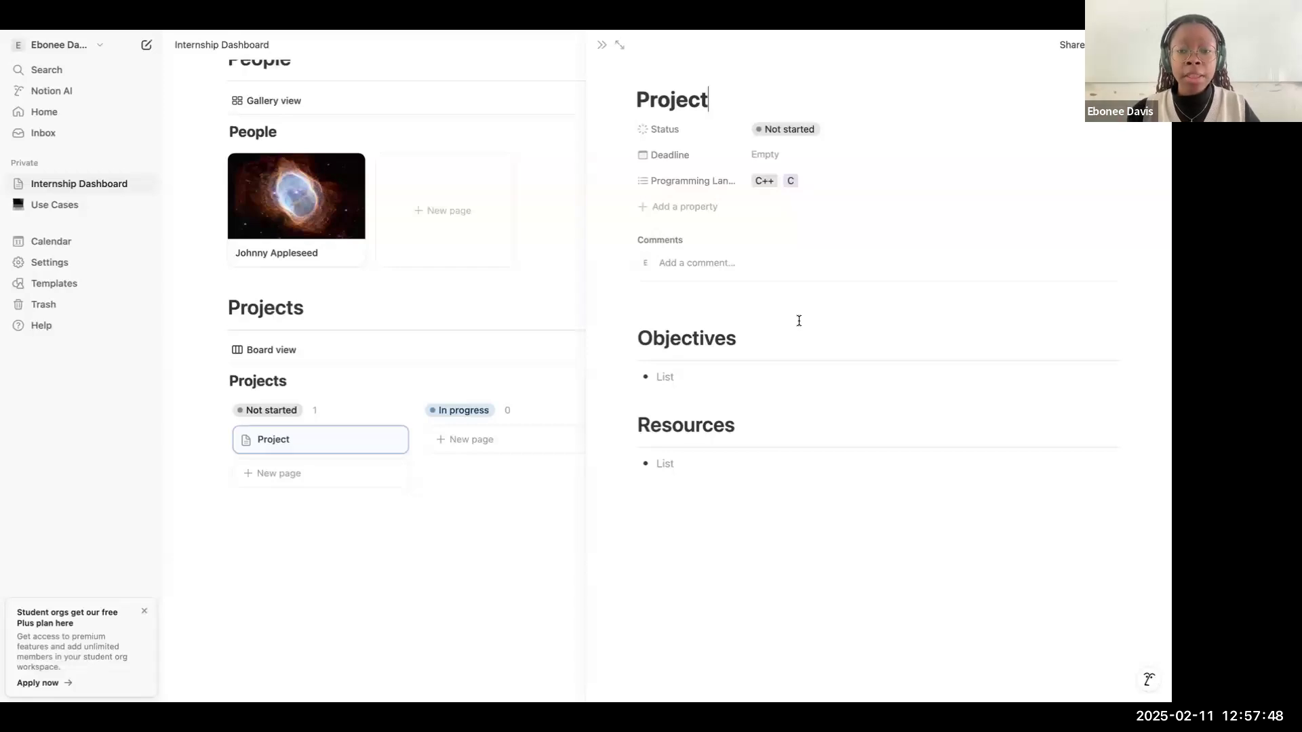
pyautogui.write('1')
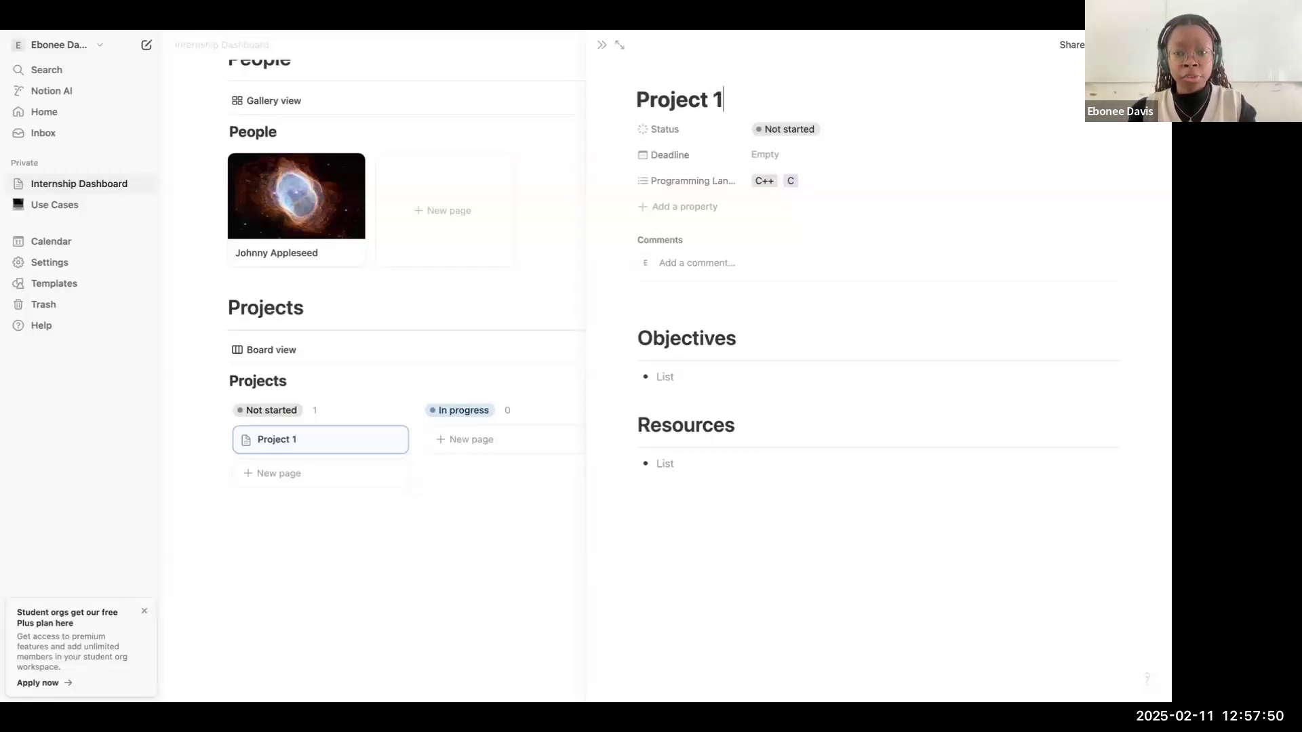
pyautogui.click(602, 45)
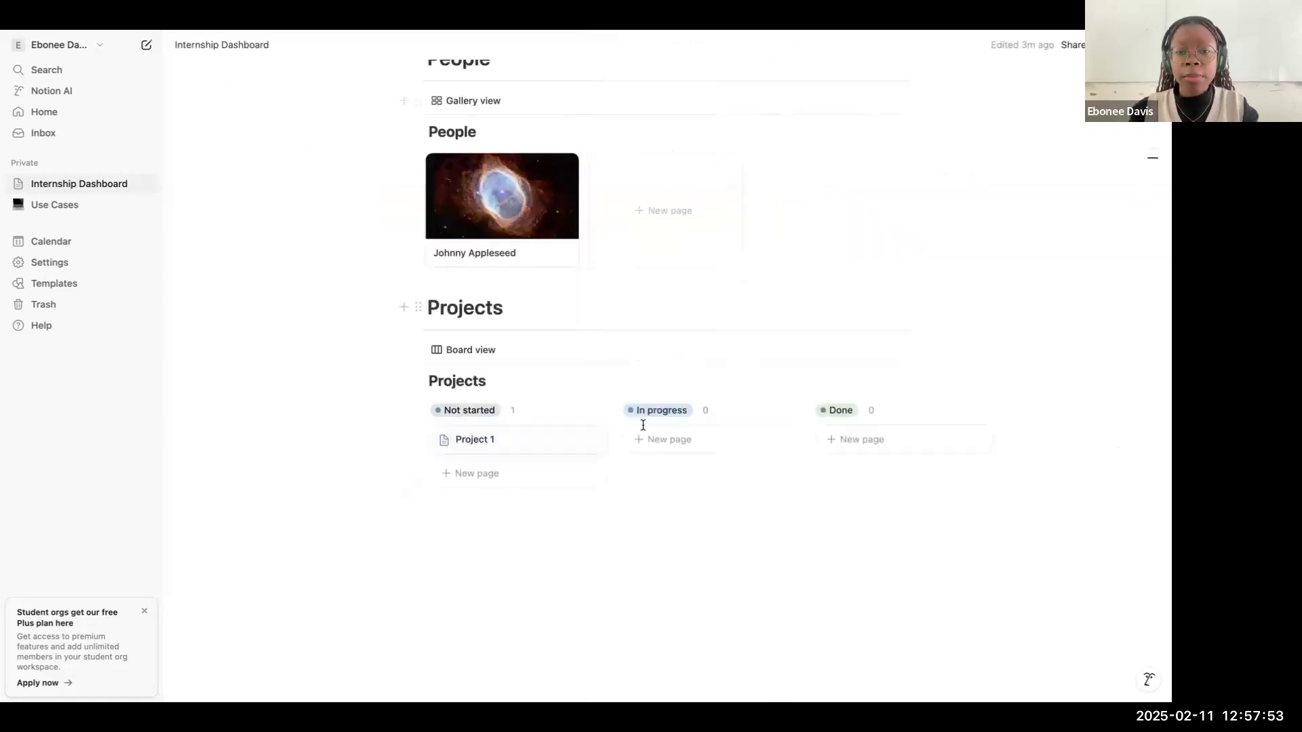
# Step: Create a card named "Project 2" in the In progress column and apply "Project Template" to its page
pyautogui.click(724, 443)
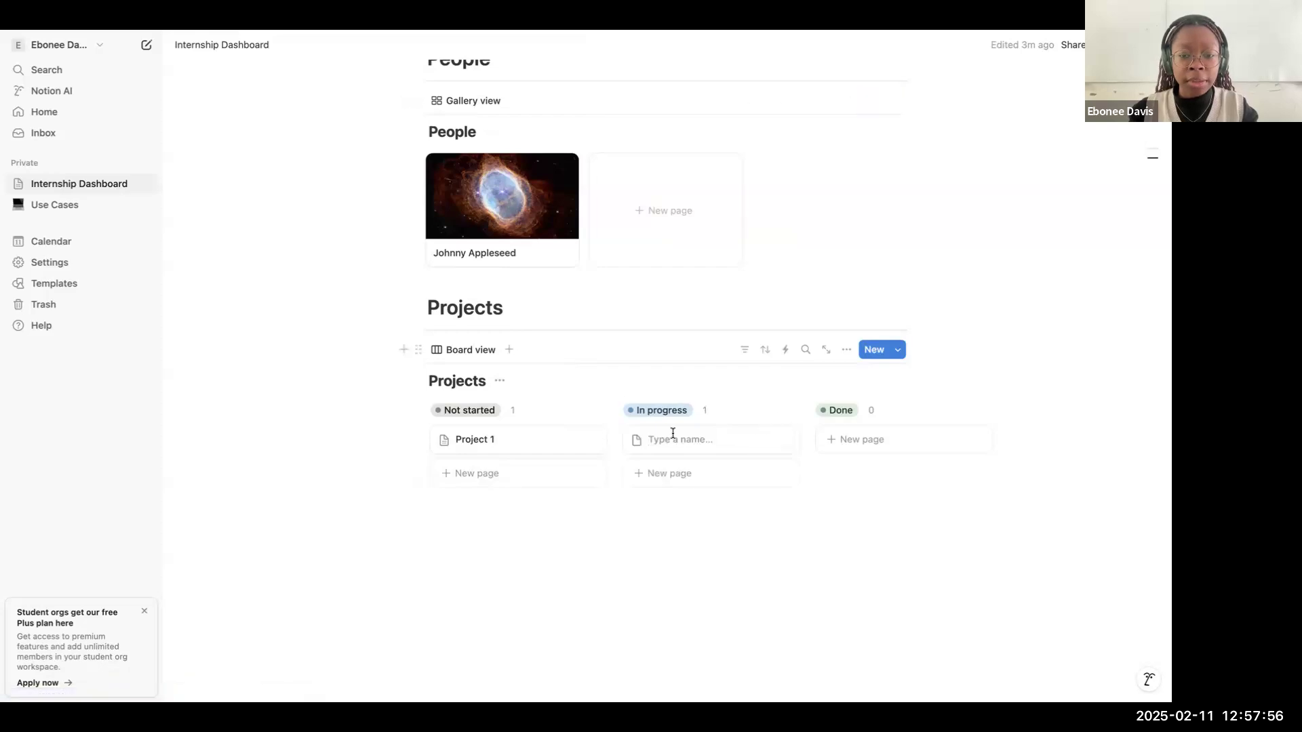
pyautogui.write('Project 2')
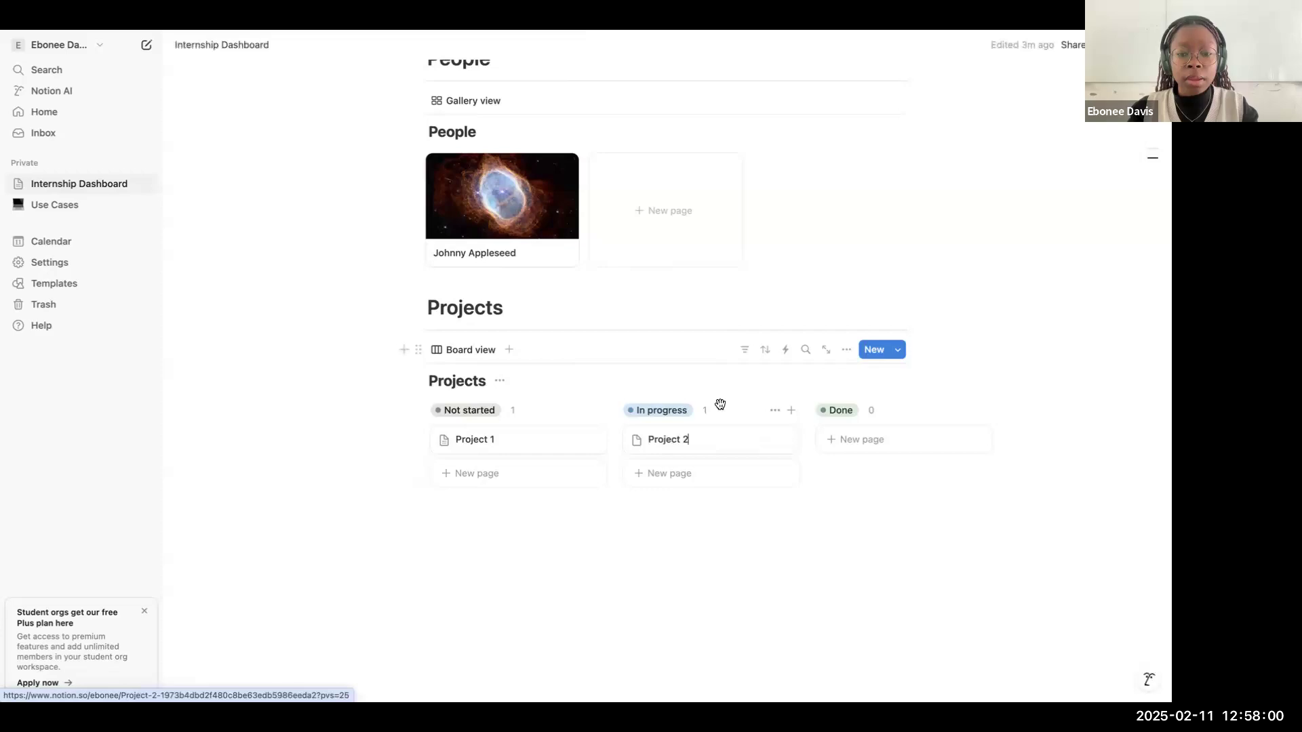
pyautogui.click(762, 443)
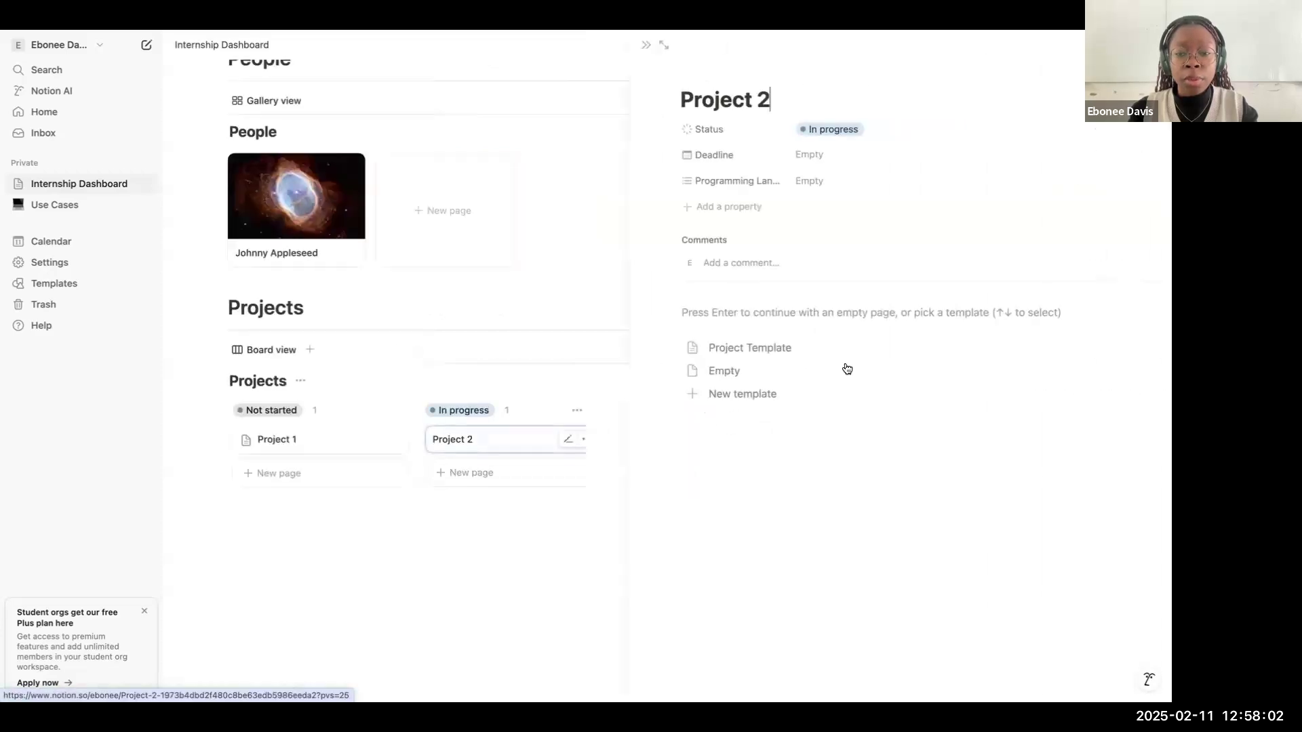
pyautogui.click(776, 348)
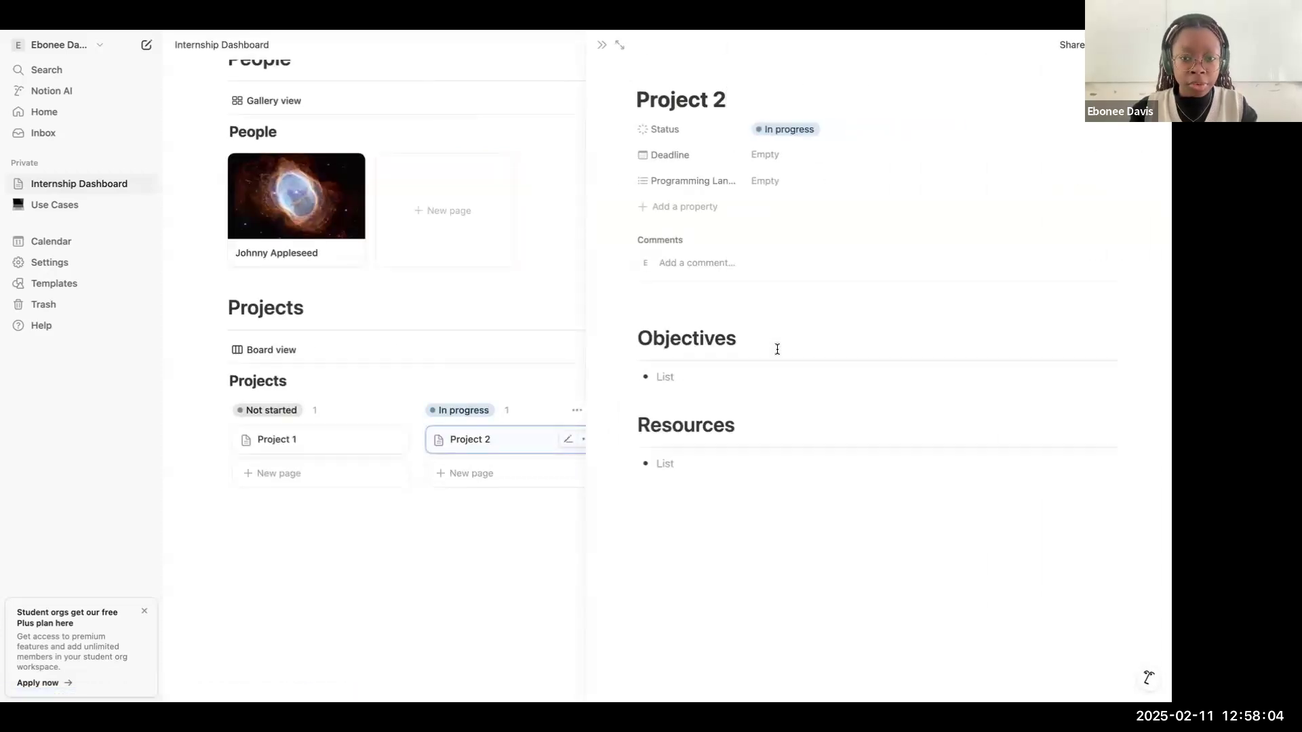
pyautogui.click(604, 52)
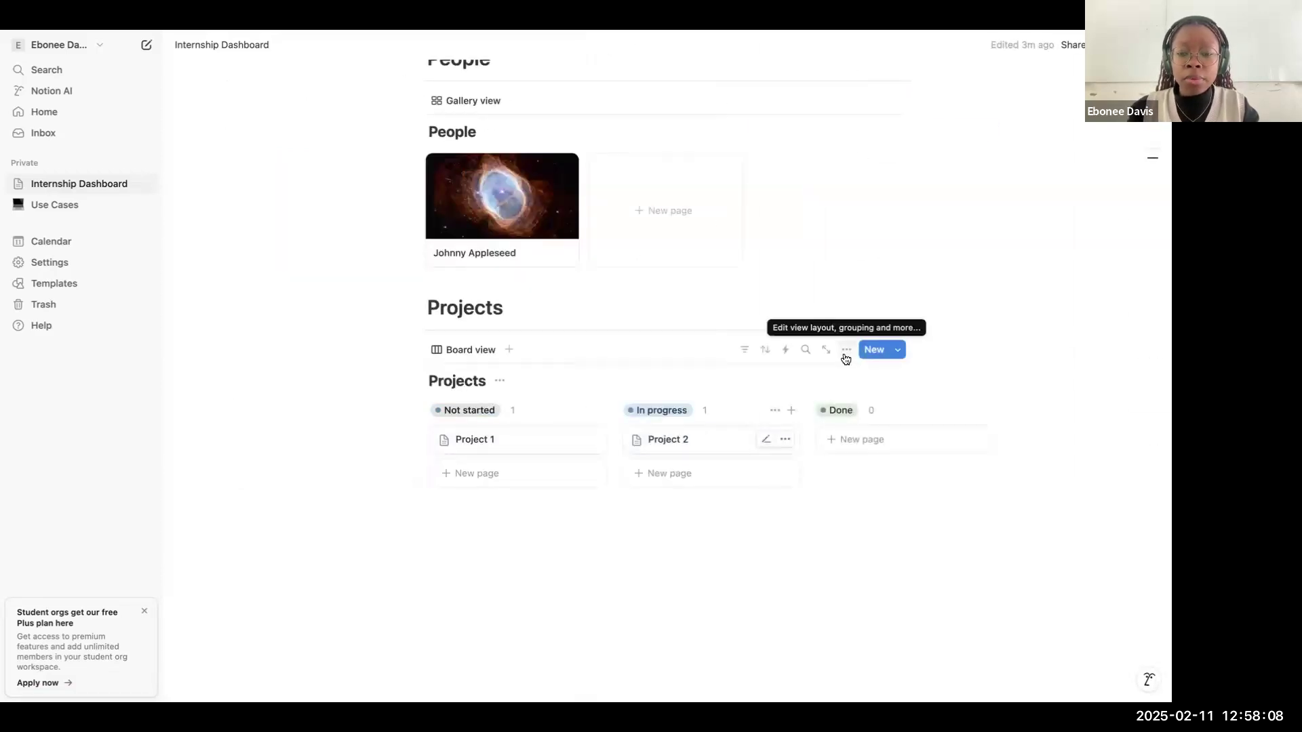
# Step: Show the Programming Languages and Deadline properties on the cards of the Projects board view
pyautogui.click(845, 353)
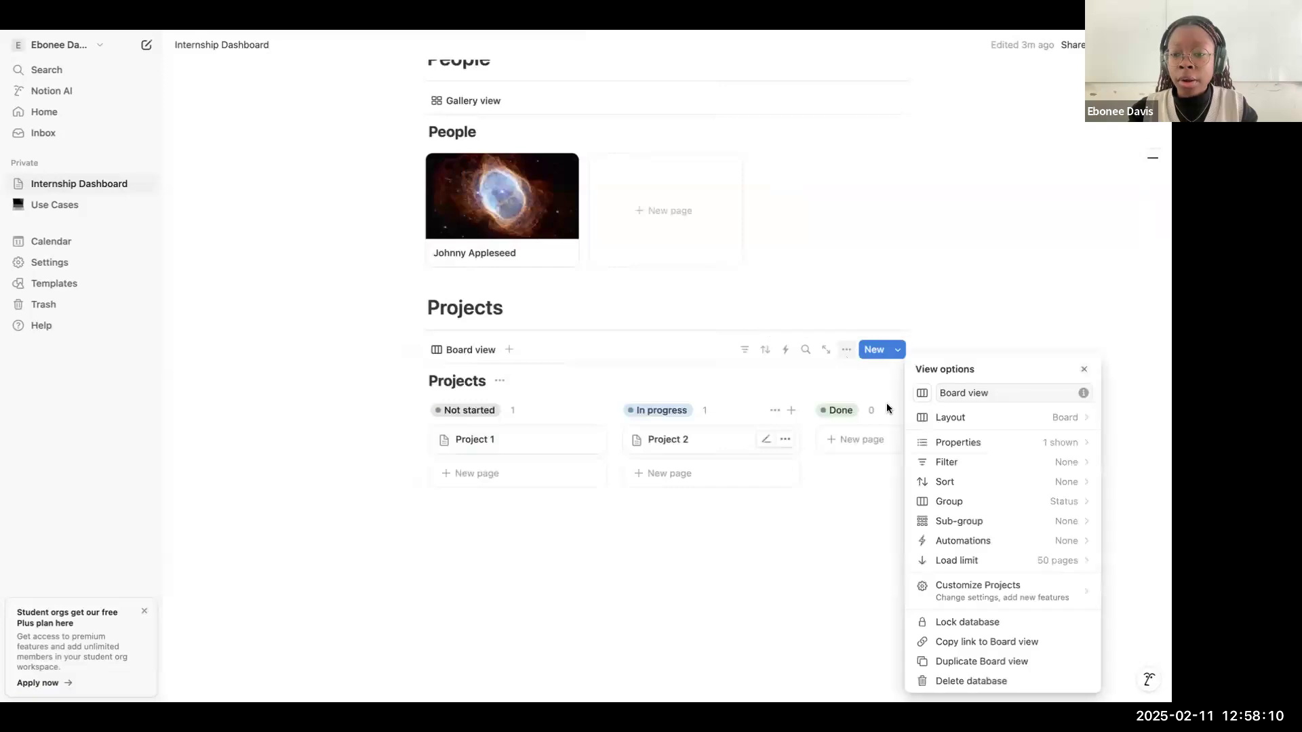
pyautogui.click(967, 465)
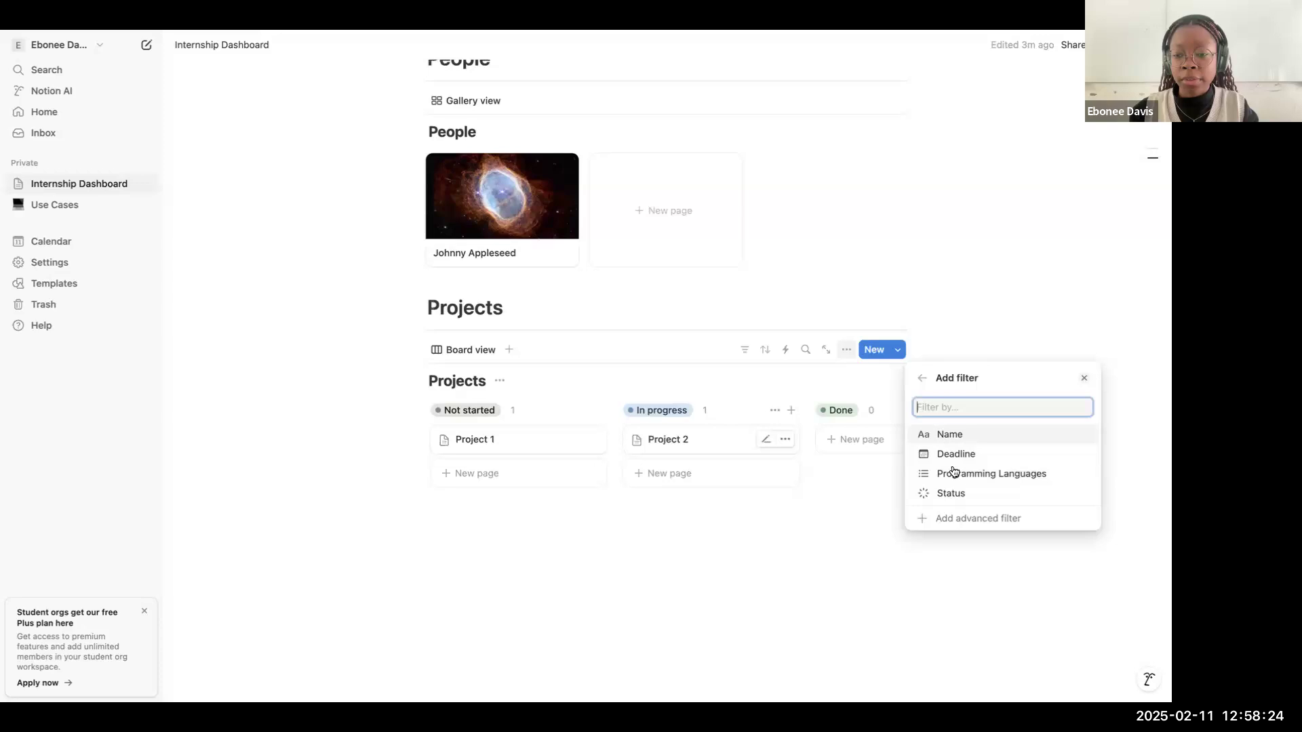
pyautogui.click(922, 378)
pyautogui.click(953, 442)
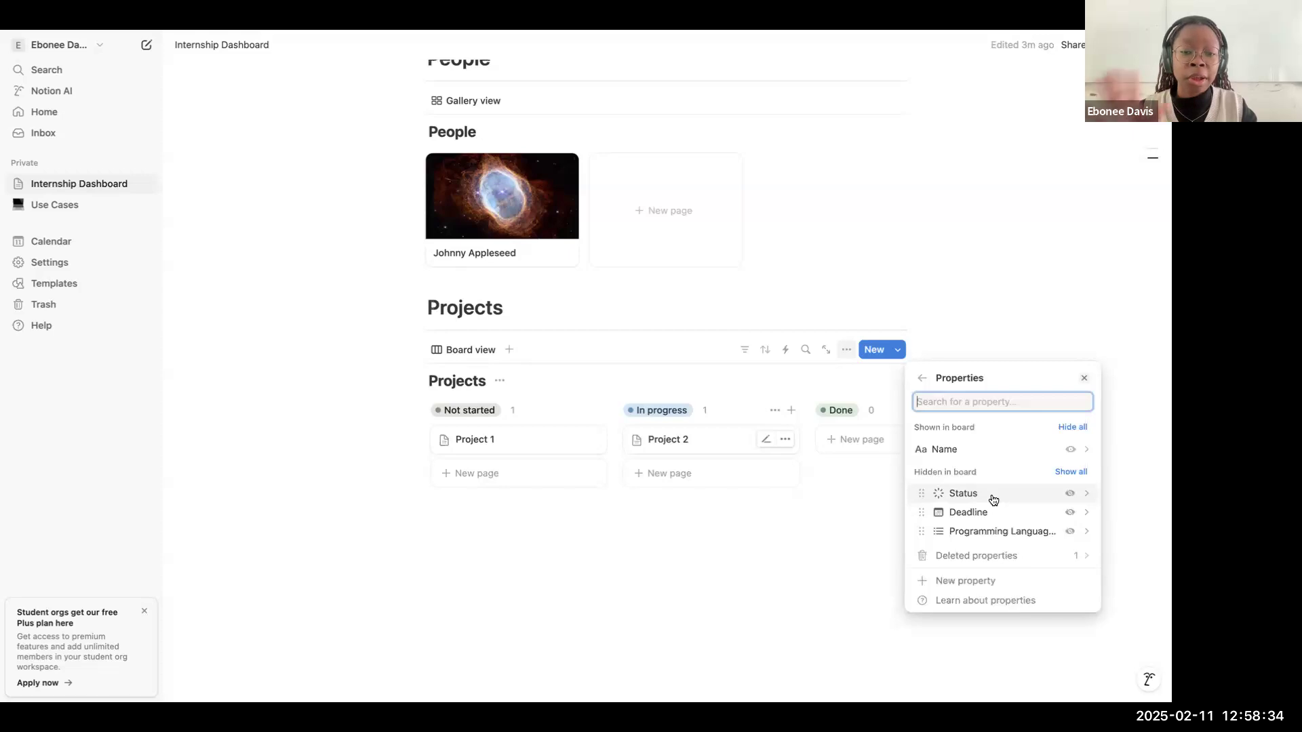
pyautogui.click(1071, 533)
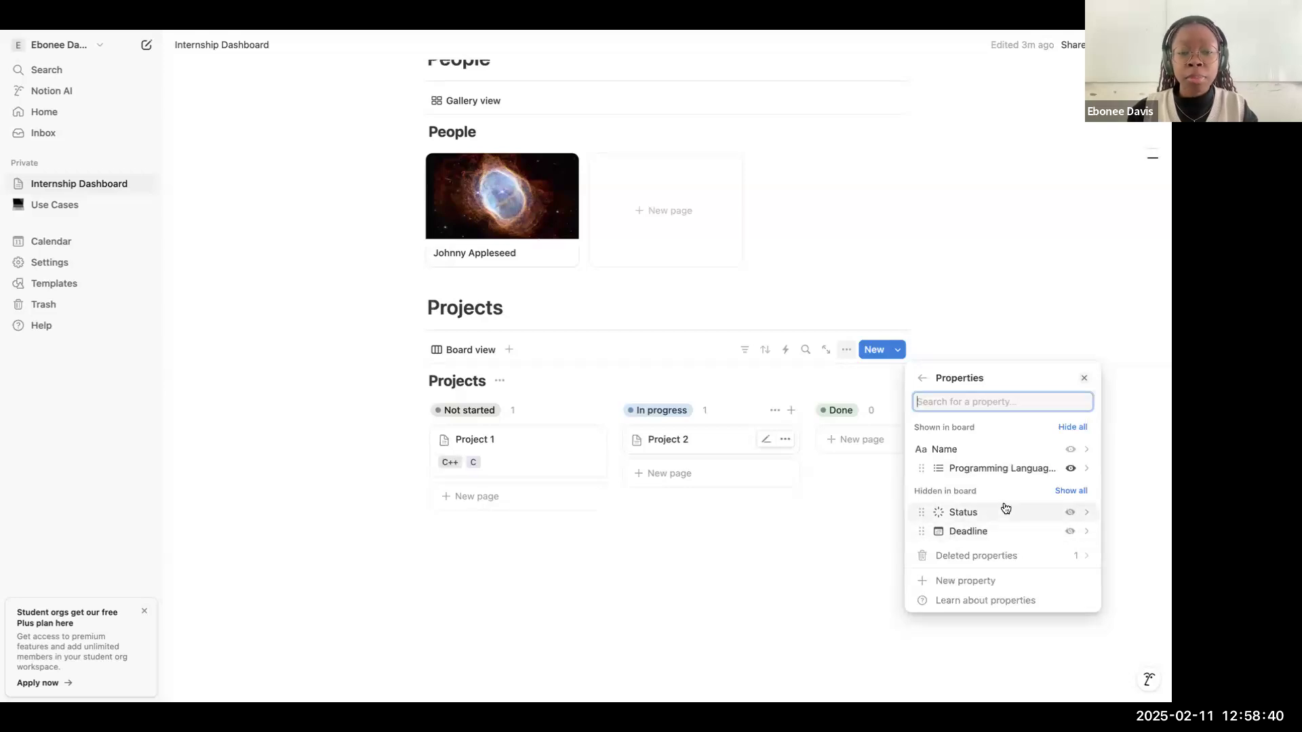
pyautogui.click(1070, 531)
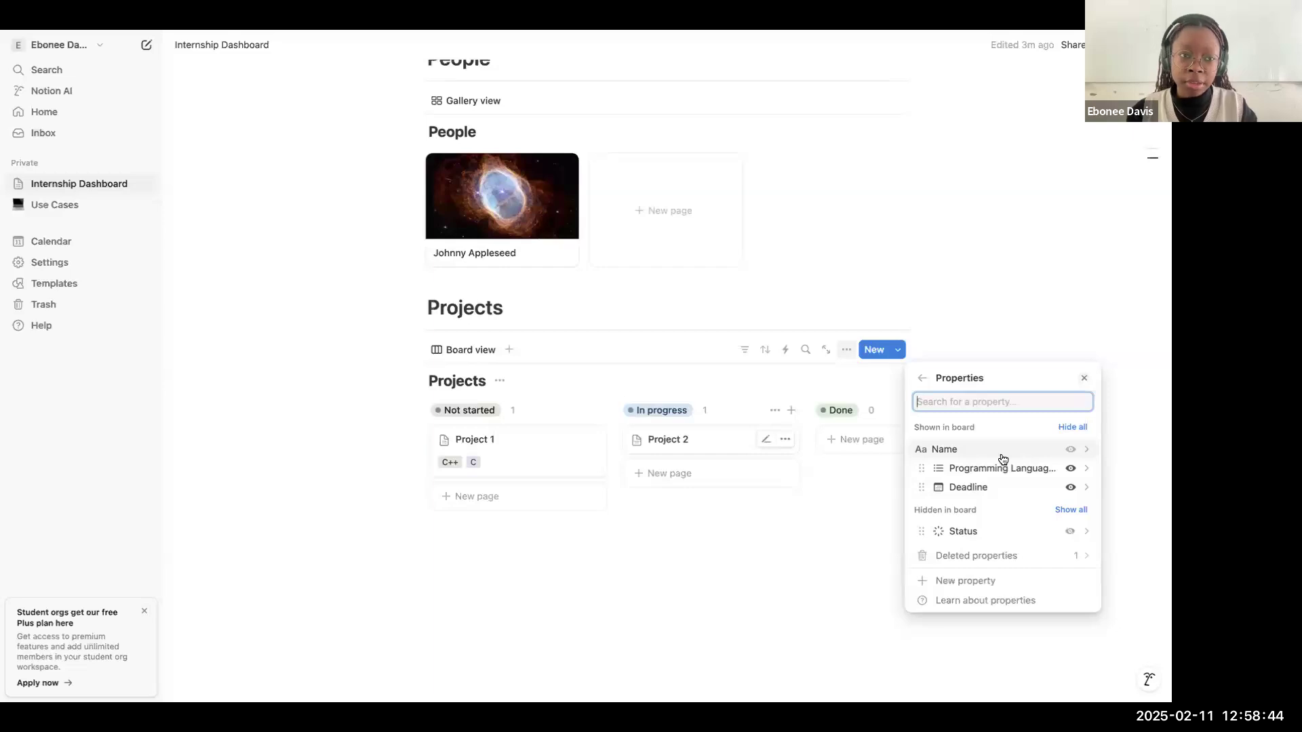
pyautogui.click(923, 379)
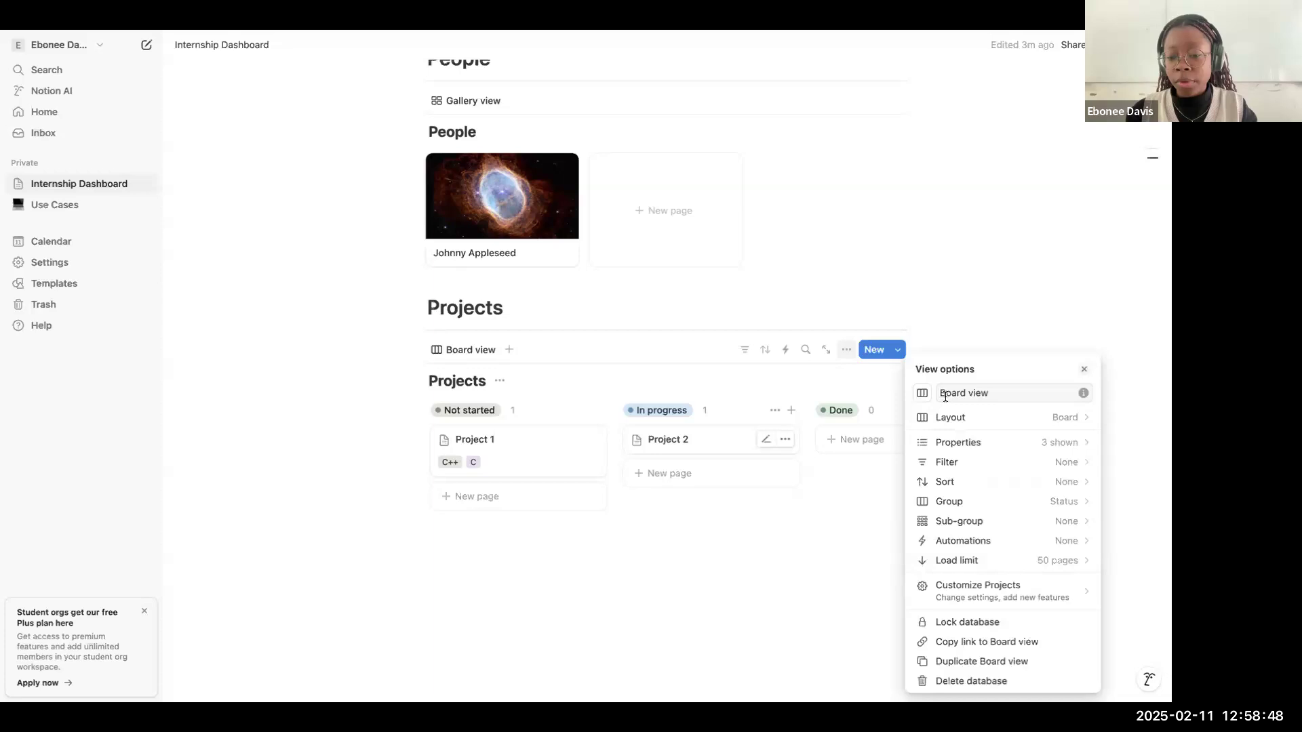
# Step: Try sub-grouping the Projects board by Programming Languages, and remove that sub-grouping
pyautogui.click(961, 502)
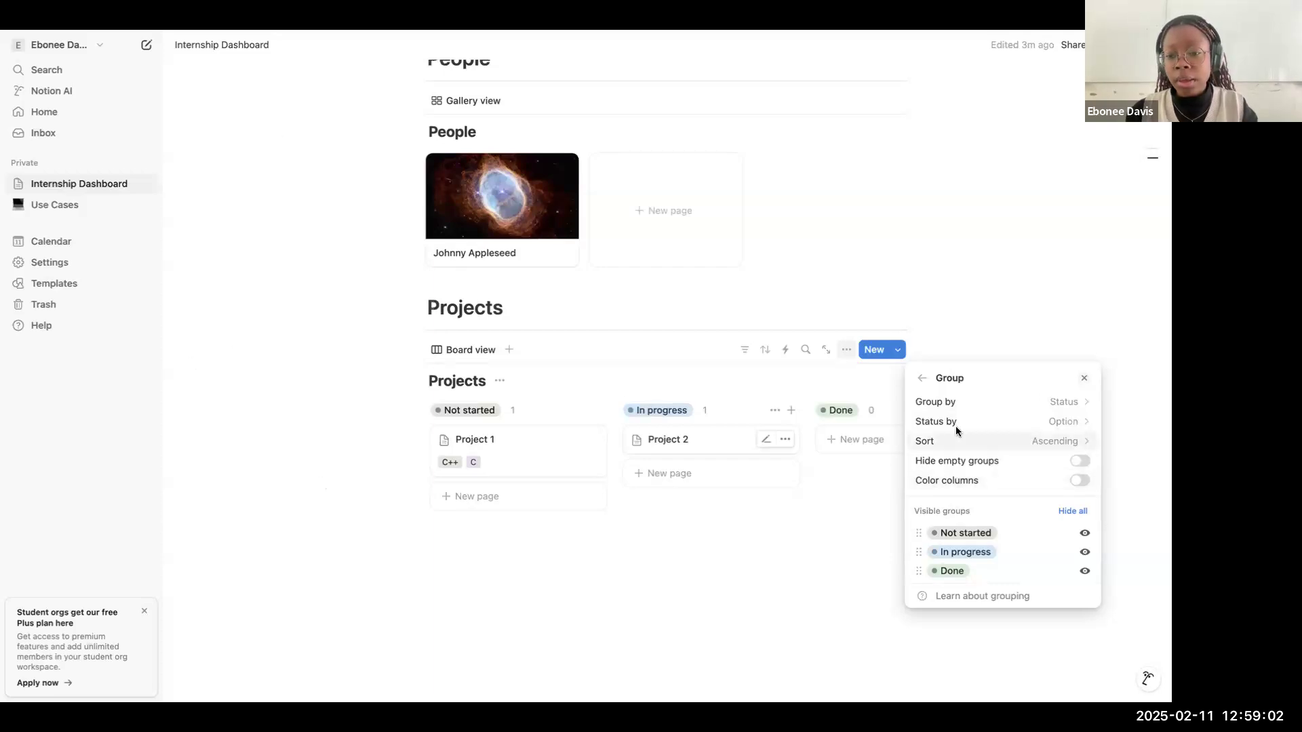
pyautogui.click(921, 378)
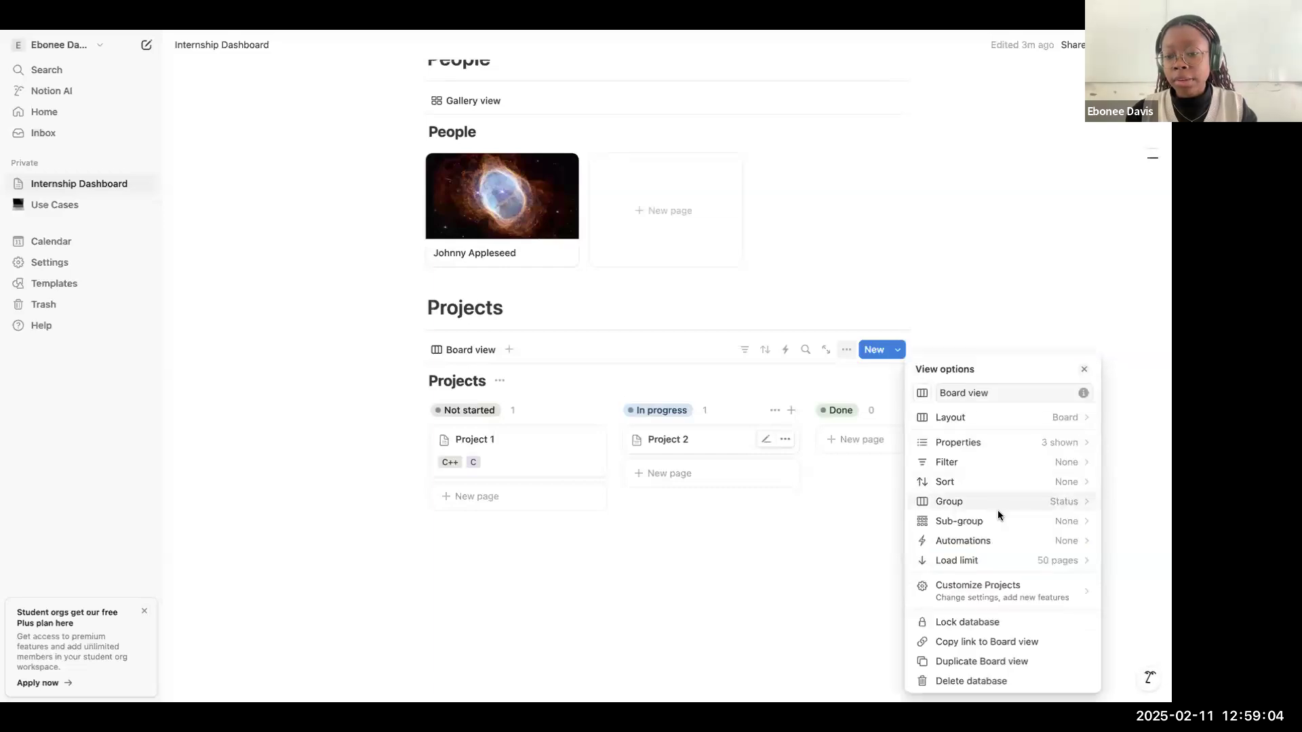
pyautogui.click(994, 521)
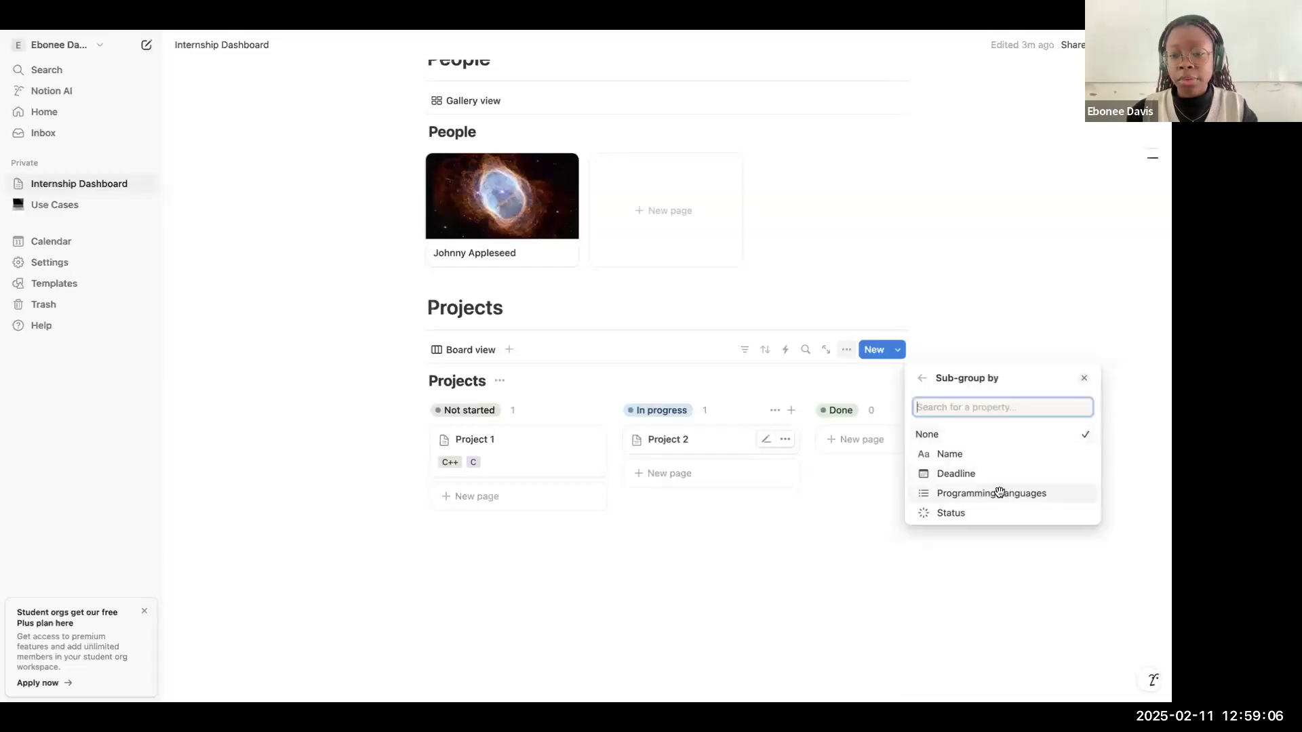
pyautogui.click(1000, 495)
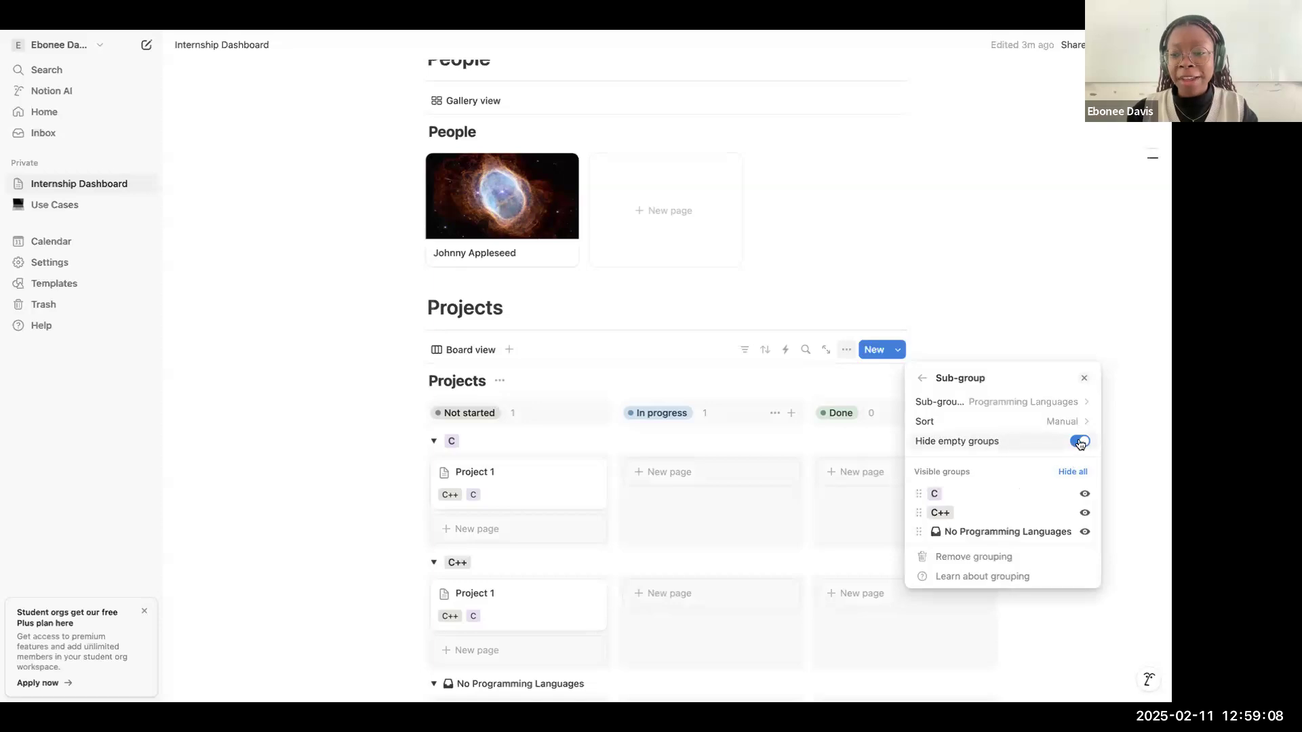
pyautogui.click(980, 557)
pyautogui.click(921, 378)
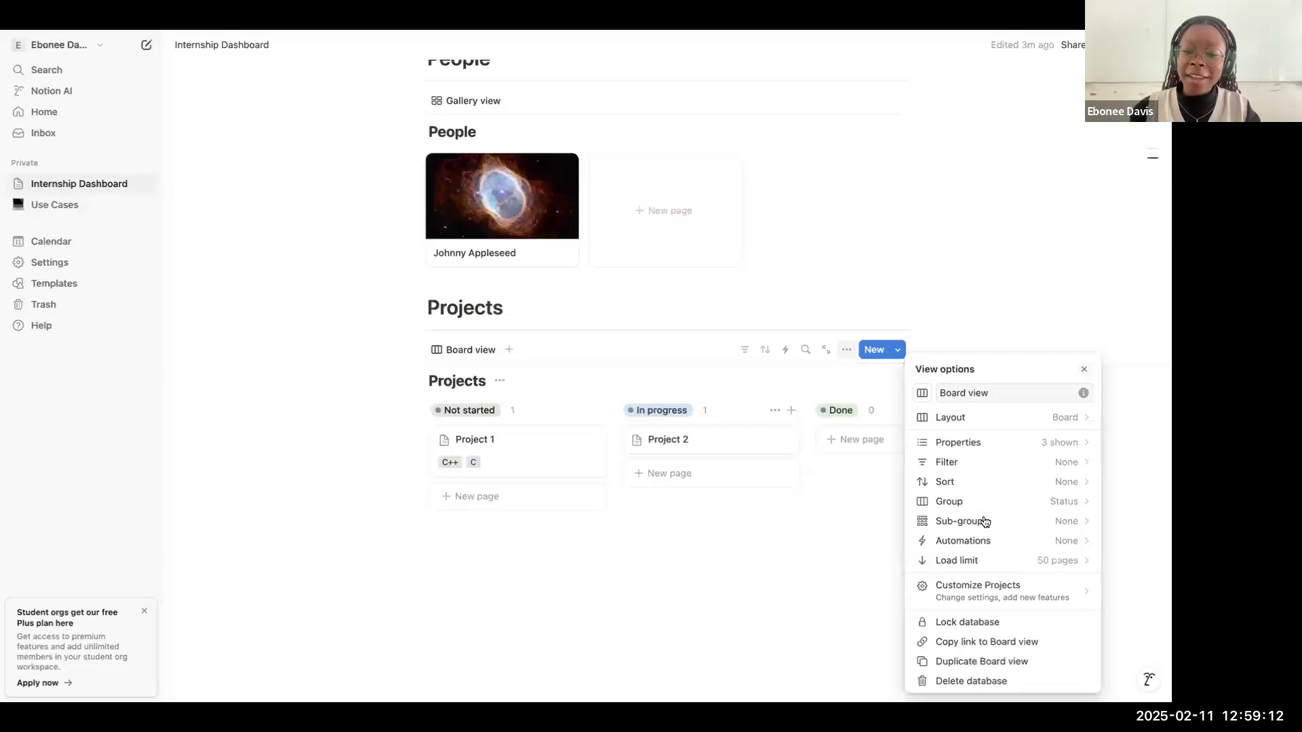
pyautogui.click(575, 348)
# Step: Add a Calendar view to the Projects database
pyautogui.click(508, 350)
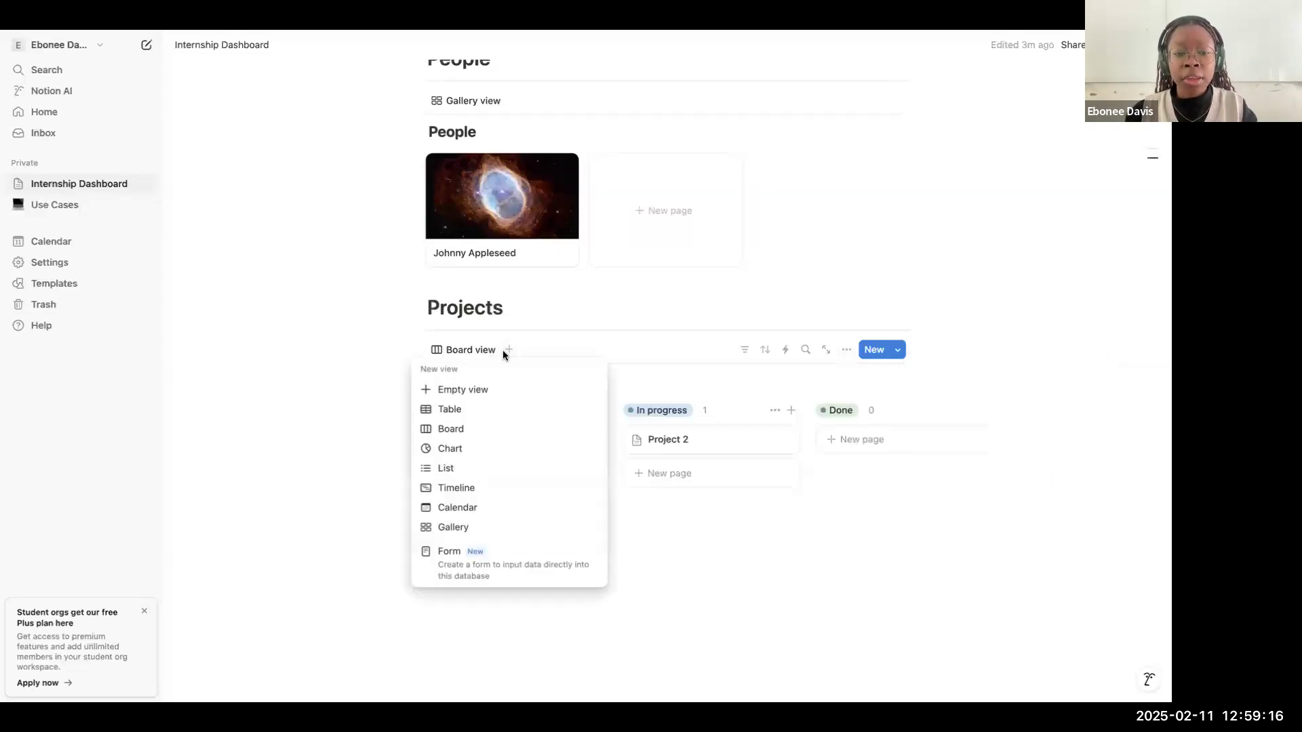
pyautogui.click(585, 345)
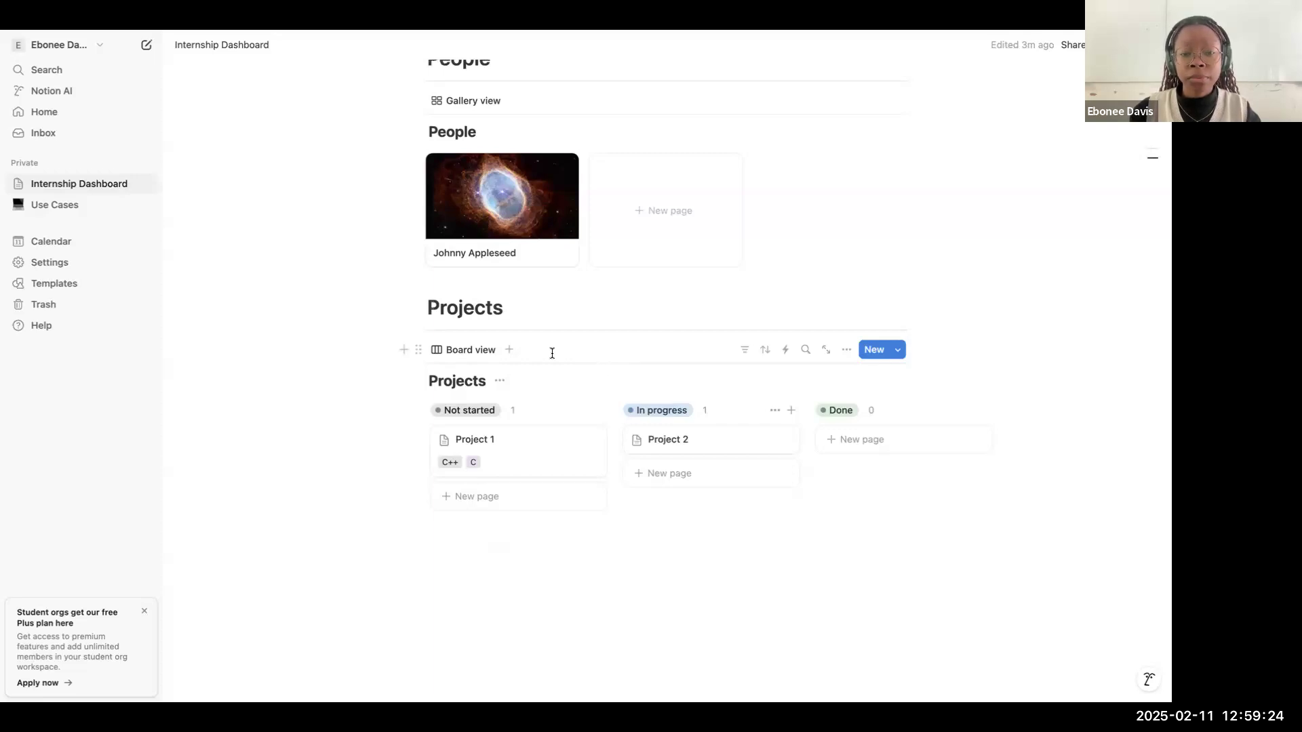
pyautogui.click(509, 350)
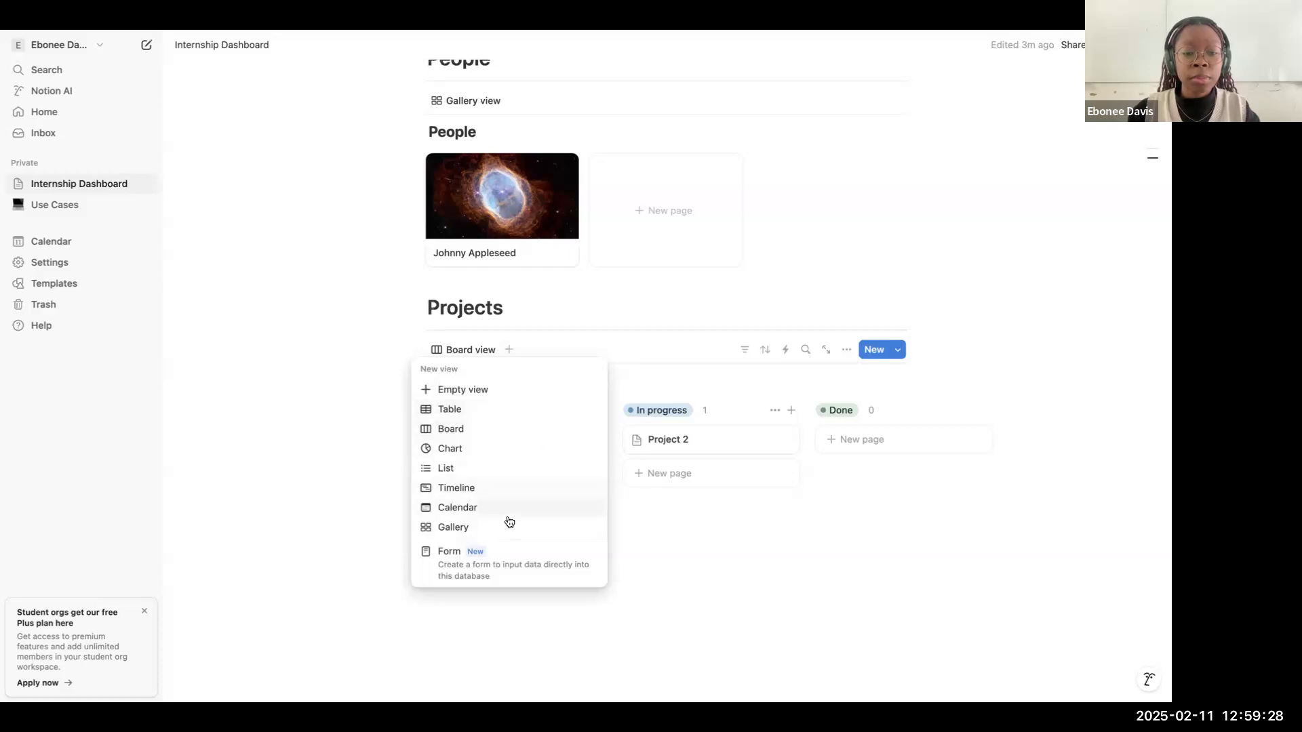
pyautogui.click(650, 355)
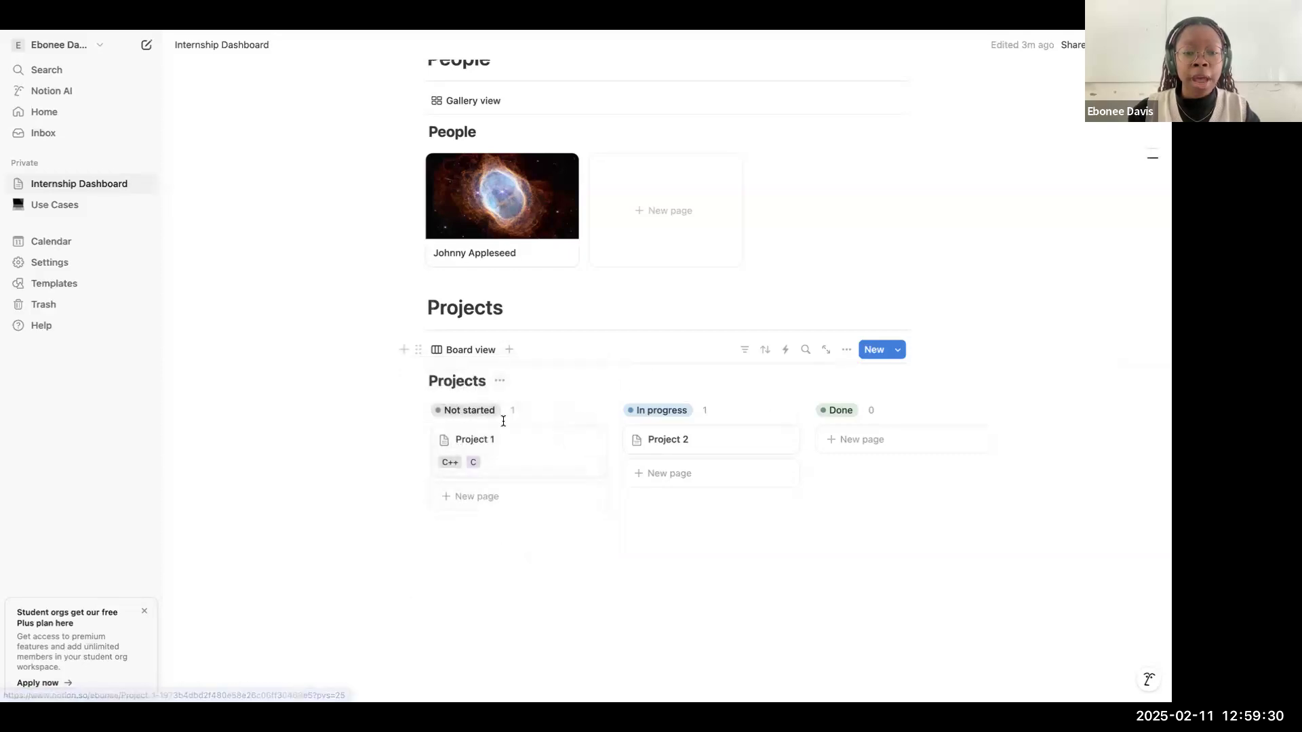
pyautogui.click(508, 350)
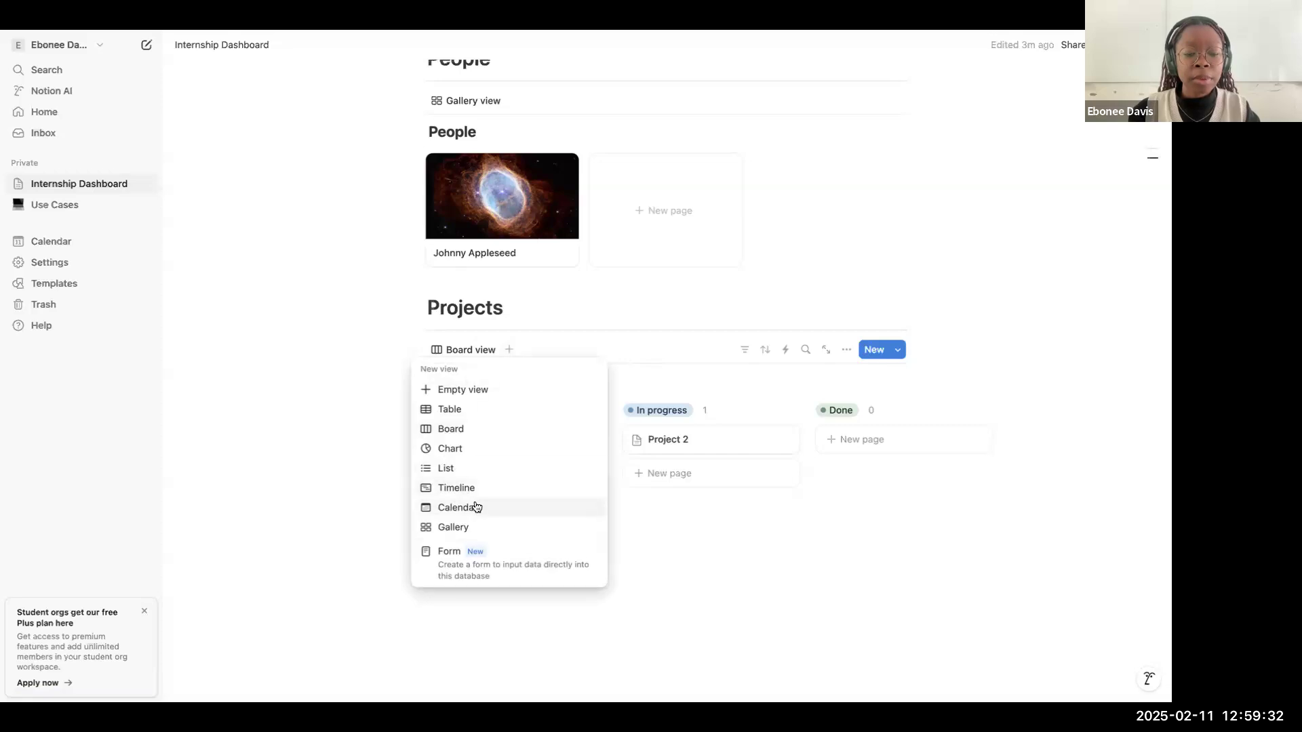
pyautogui.click(475, 507)
pyautogui.scroll(-5, 621, 372)
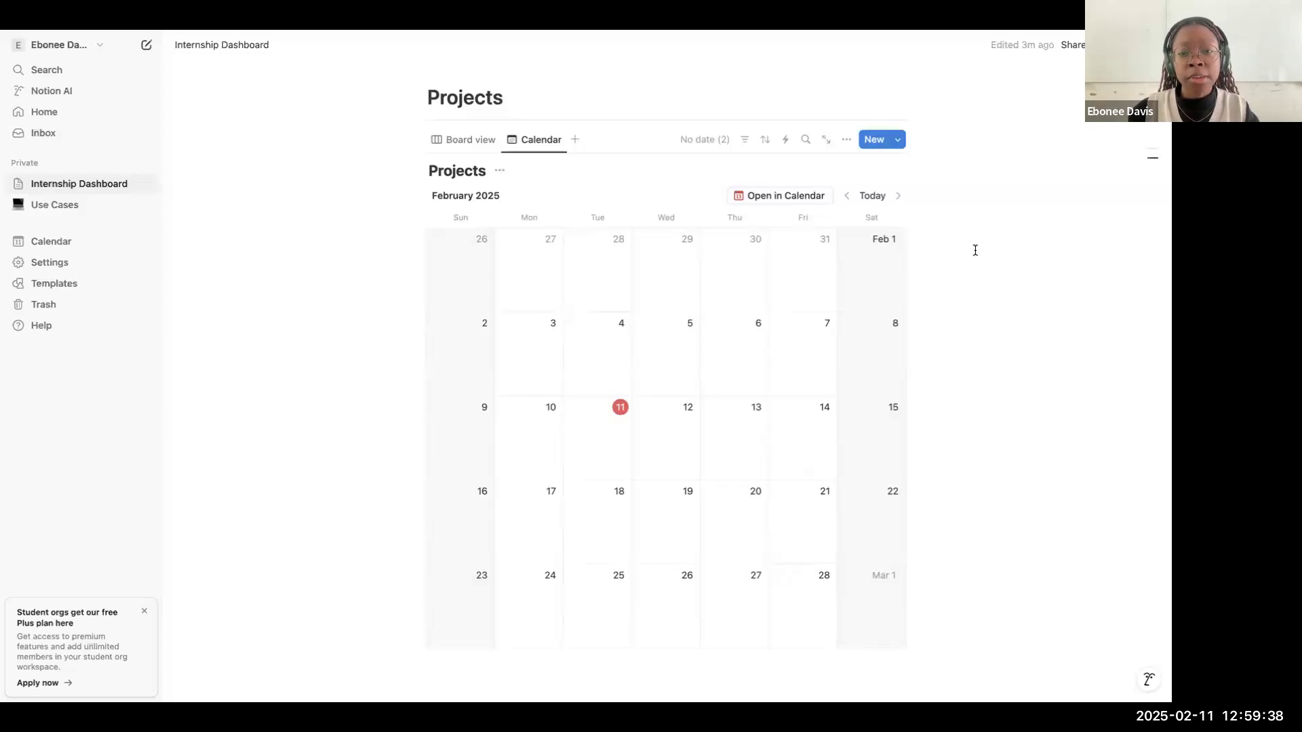
# Step: Schedule the undated Project 2 on February 14 and Project 1 on February 18, 2025 in the Projects calendar
pyautogui.click(718, 140)
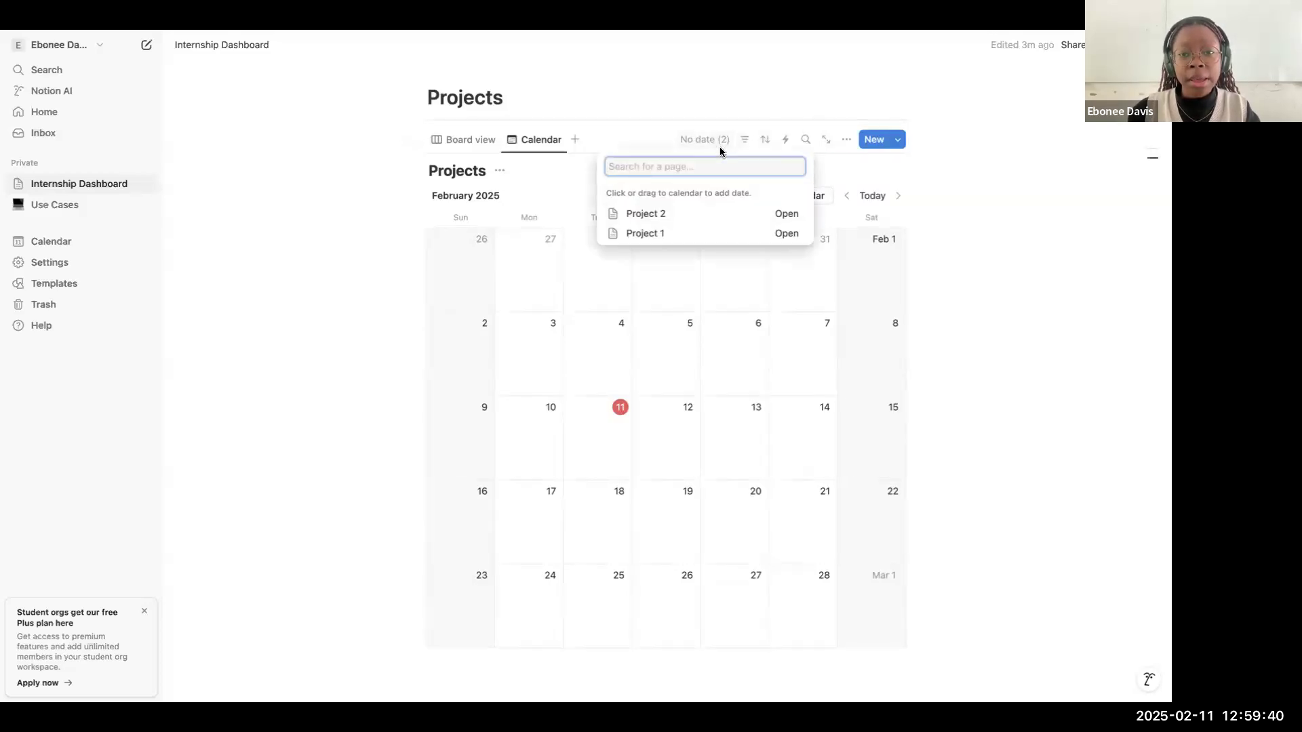
pyautogui.moveTo(721, 217); pyautogui.dragTo(800, 419)
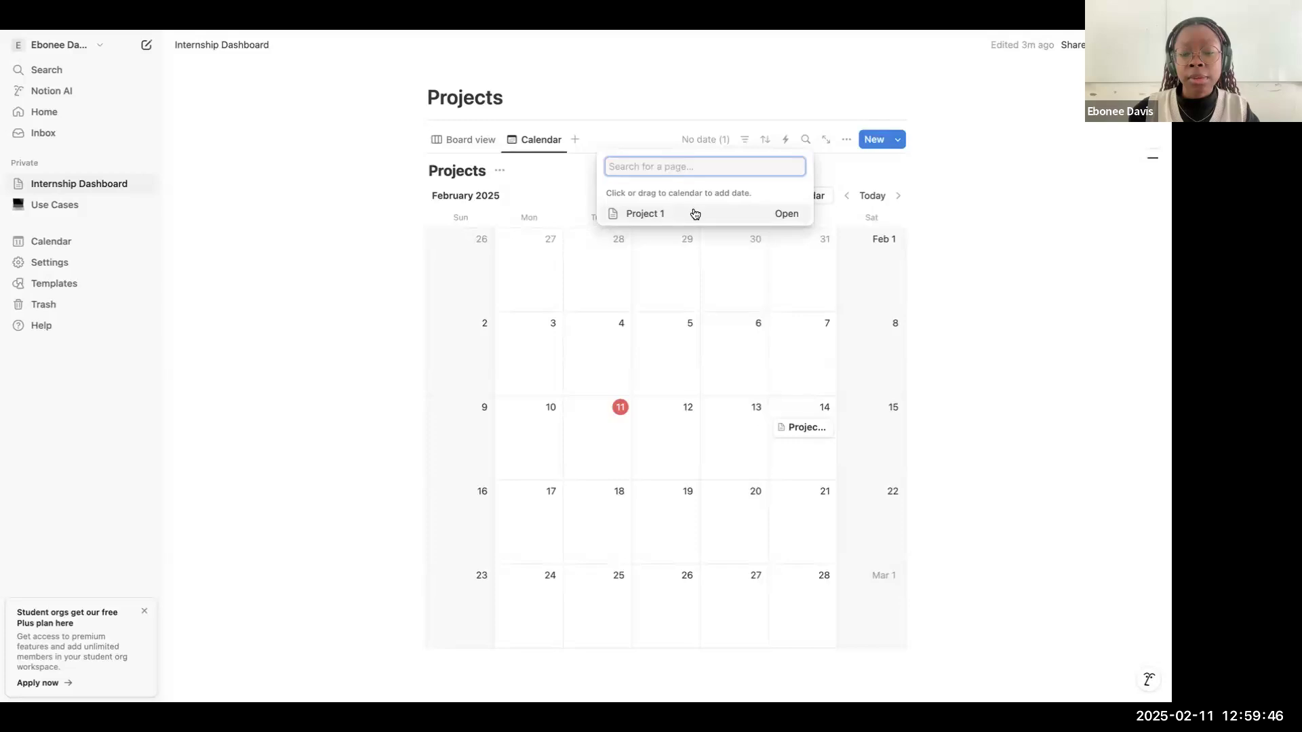
pyautogui.moveTo(695, 214); pyautogui.dragTo(582, 510)
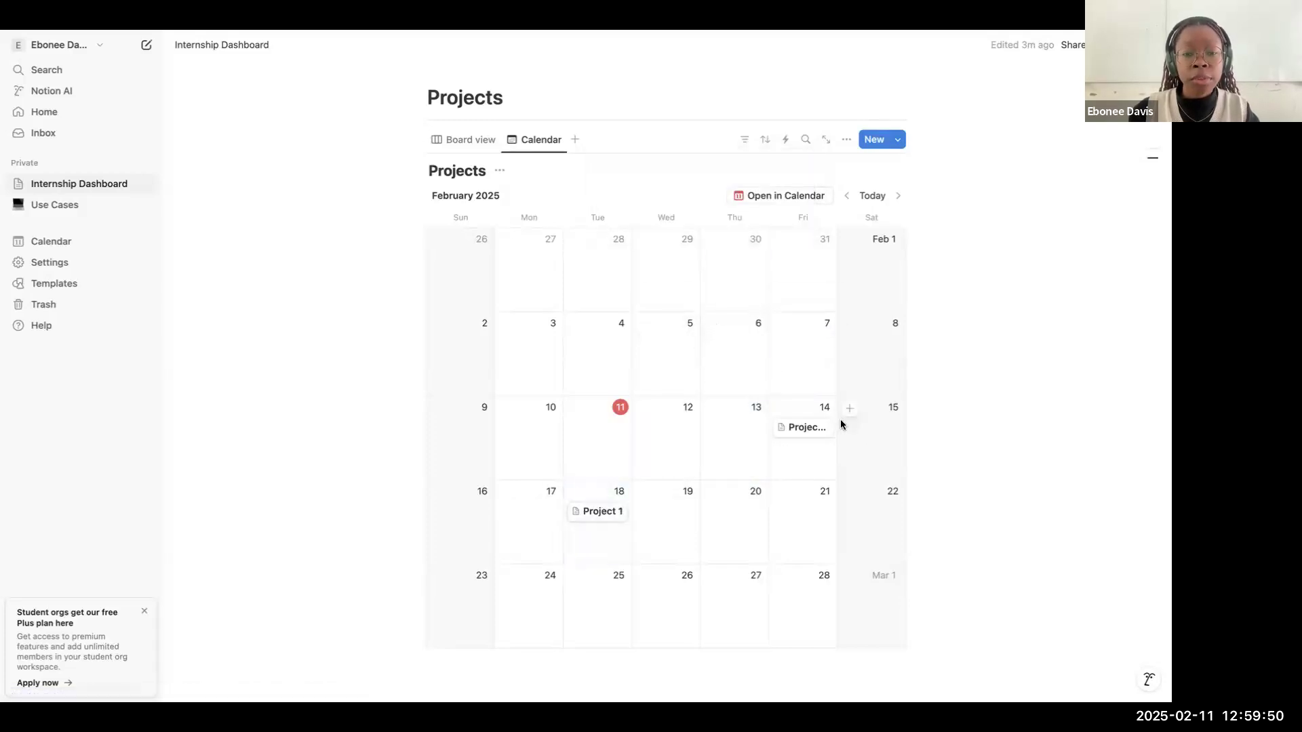
# Step: Return the Projects database to its Board view and review the dashboard's goals list and sections
pyautogui.click(576, 141)
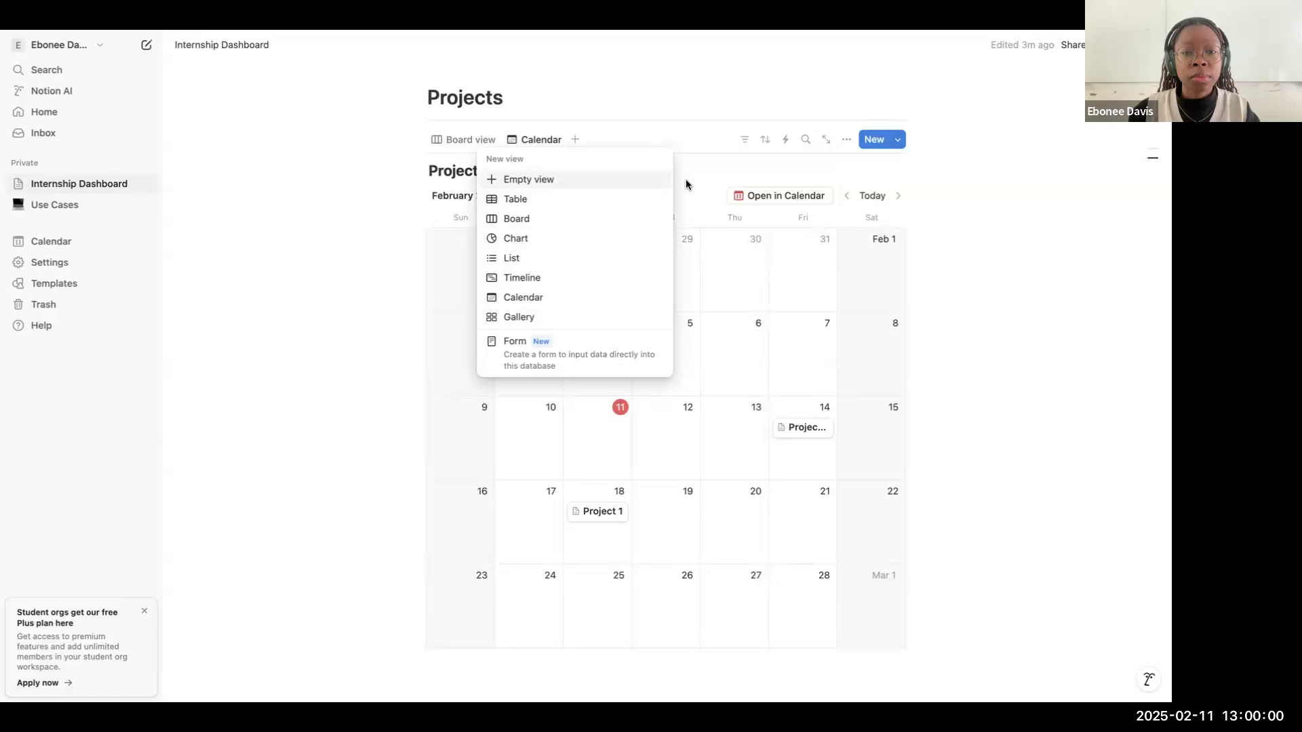
pyautogui.click(526, 142)
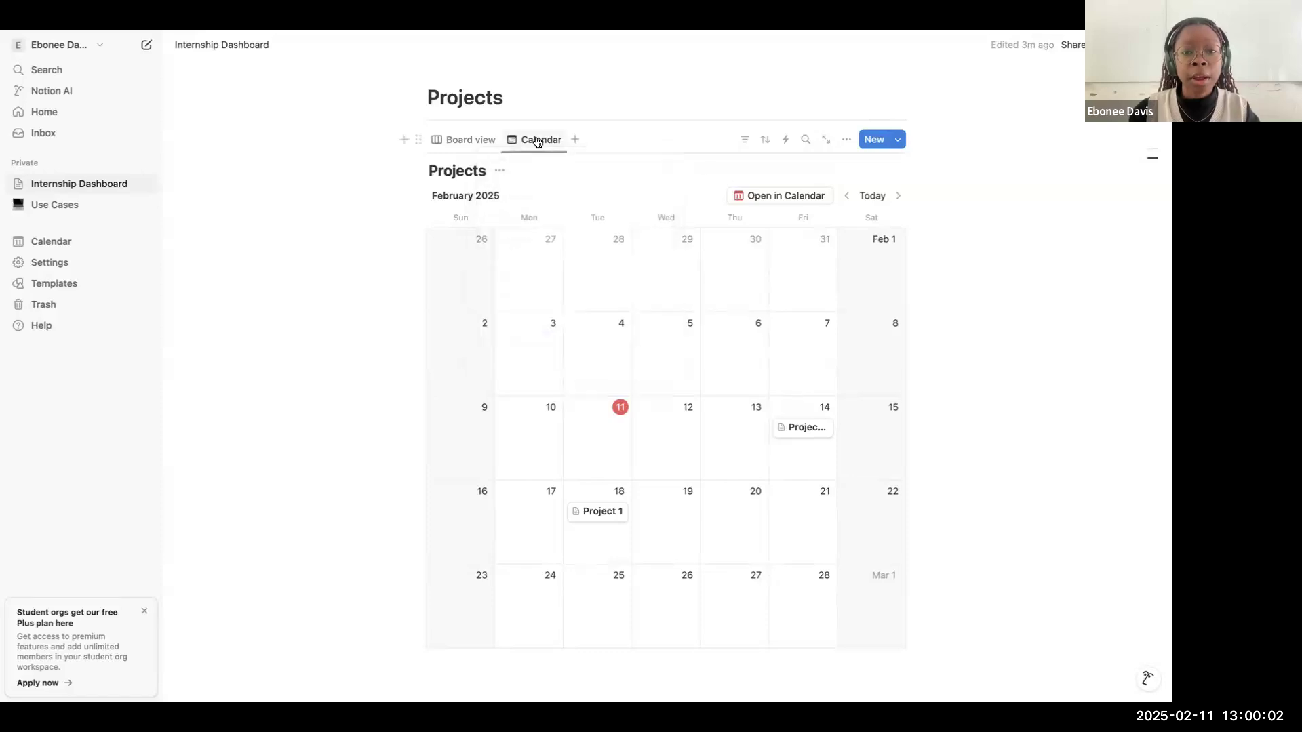
pyautogui.click(474, 139)
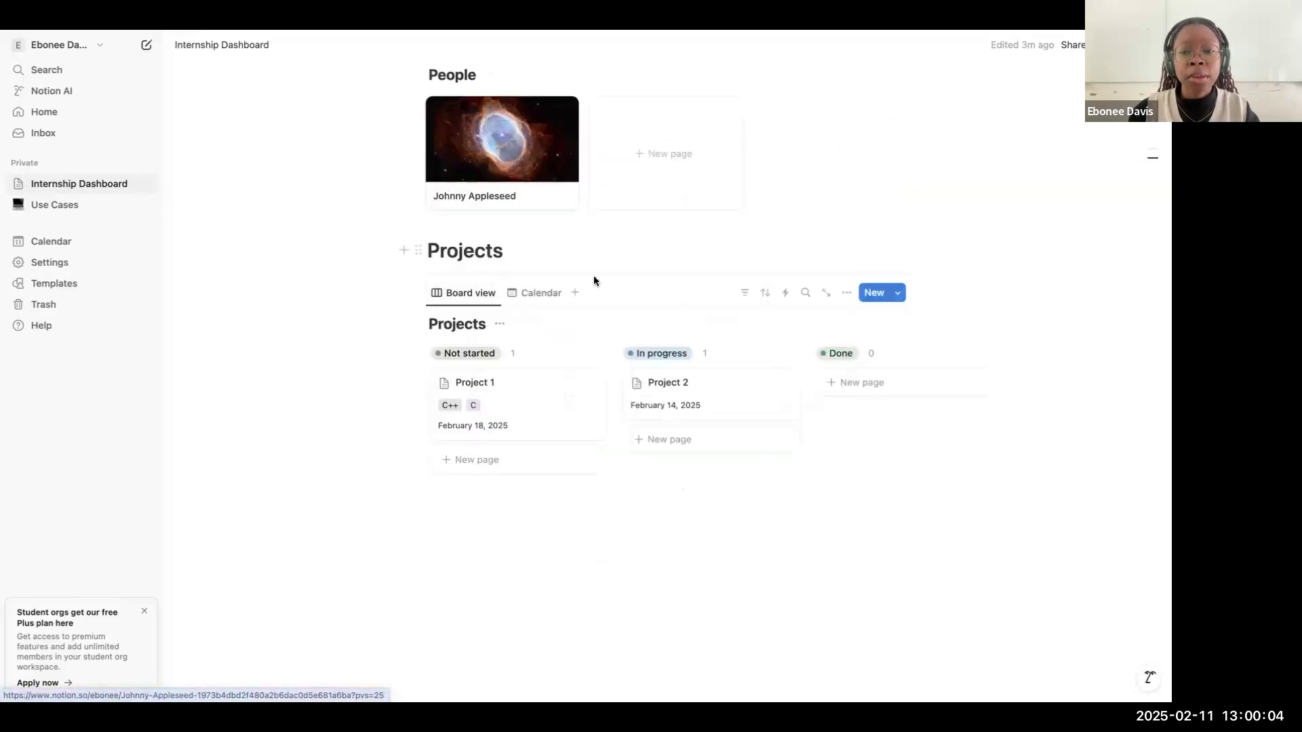
pyautogui.scroll(3, 595, 282)
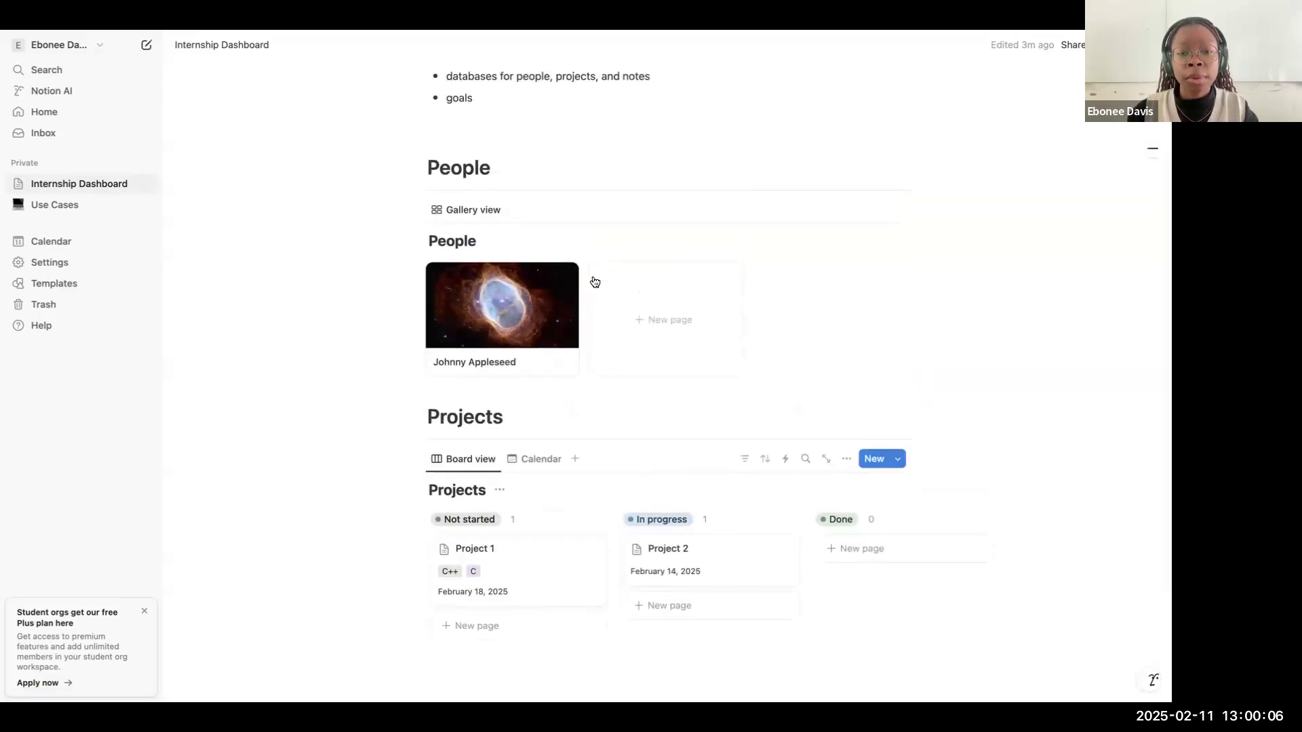
pyautogui.scroll(3, 595, 282)
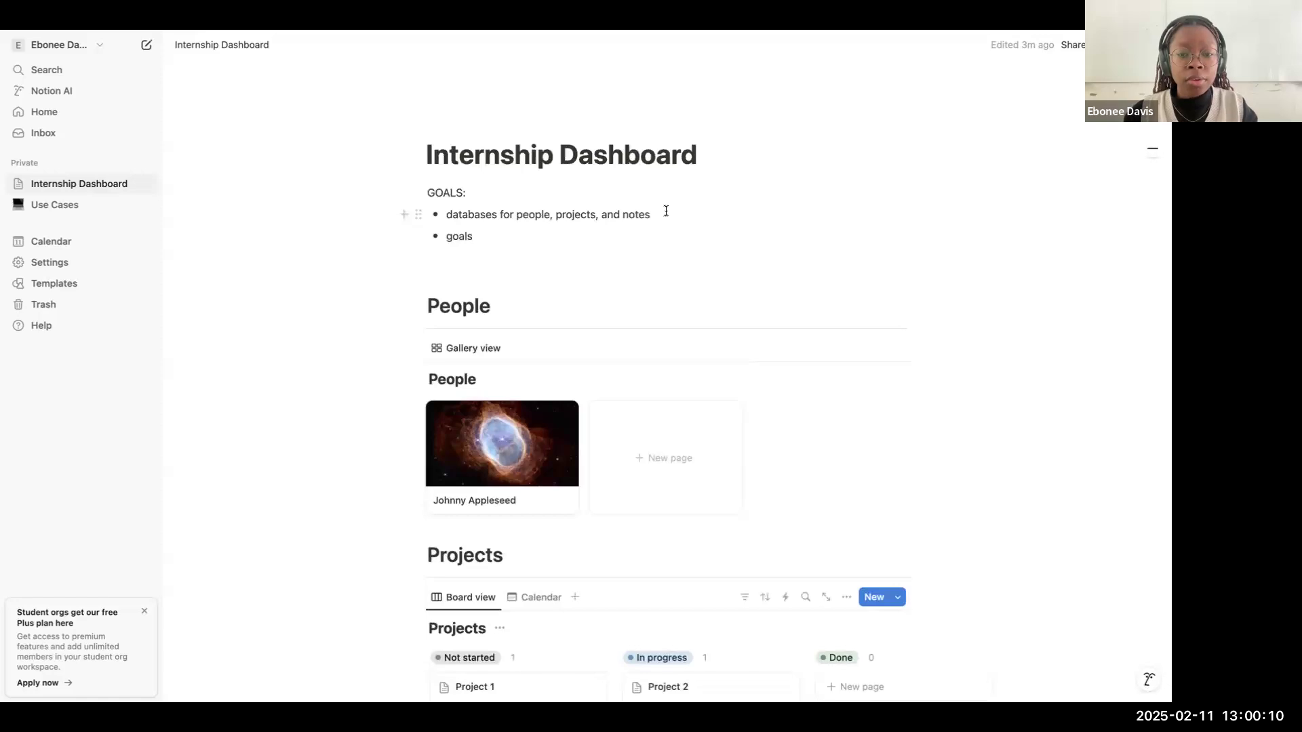
pyautogui.scroll(-1, 666, 211)
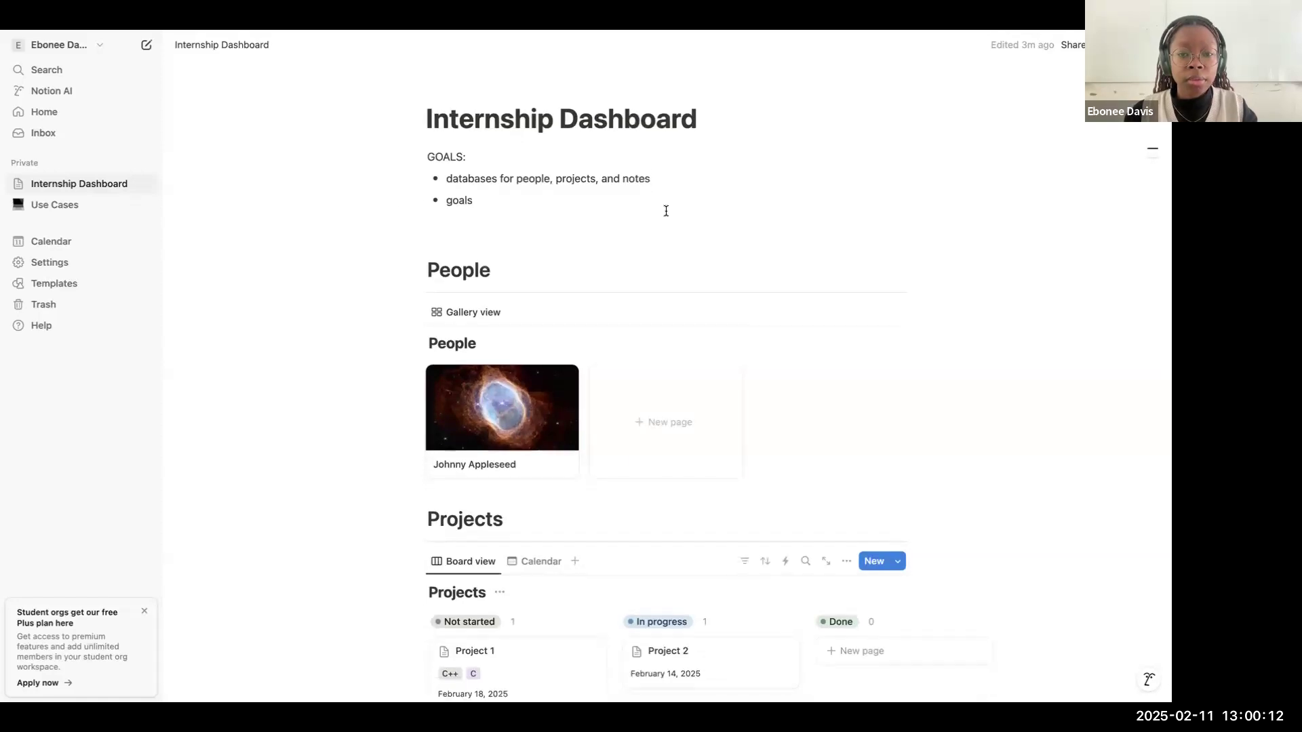
pyautogui.scroll(-5, 663, 196)
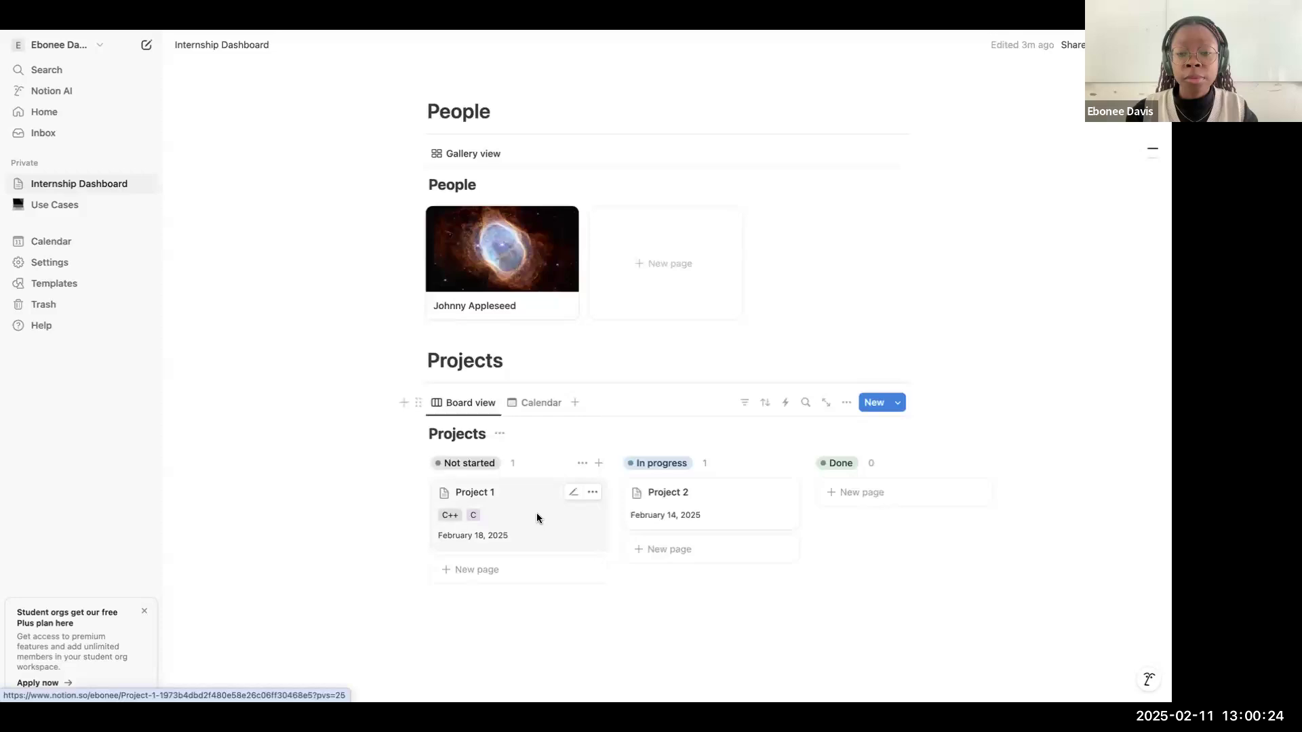
# Step: Open the Project 1 page and set up a new relation property linked to the People database
pyautogui.click(555, 520)
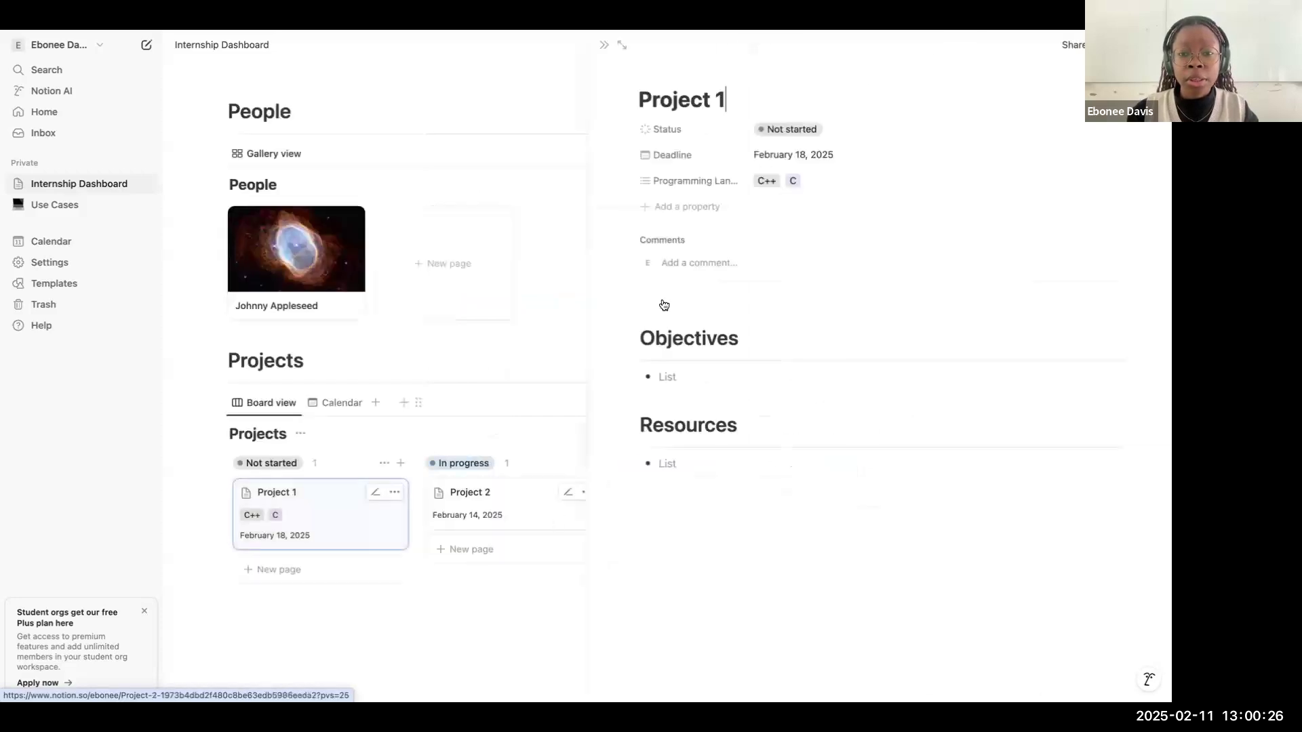
pyautogui.click(705, 212)
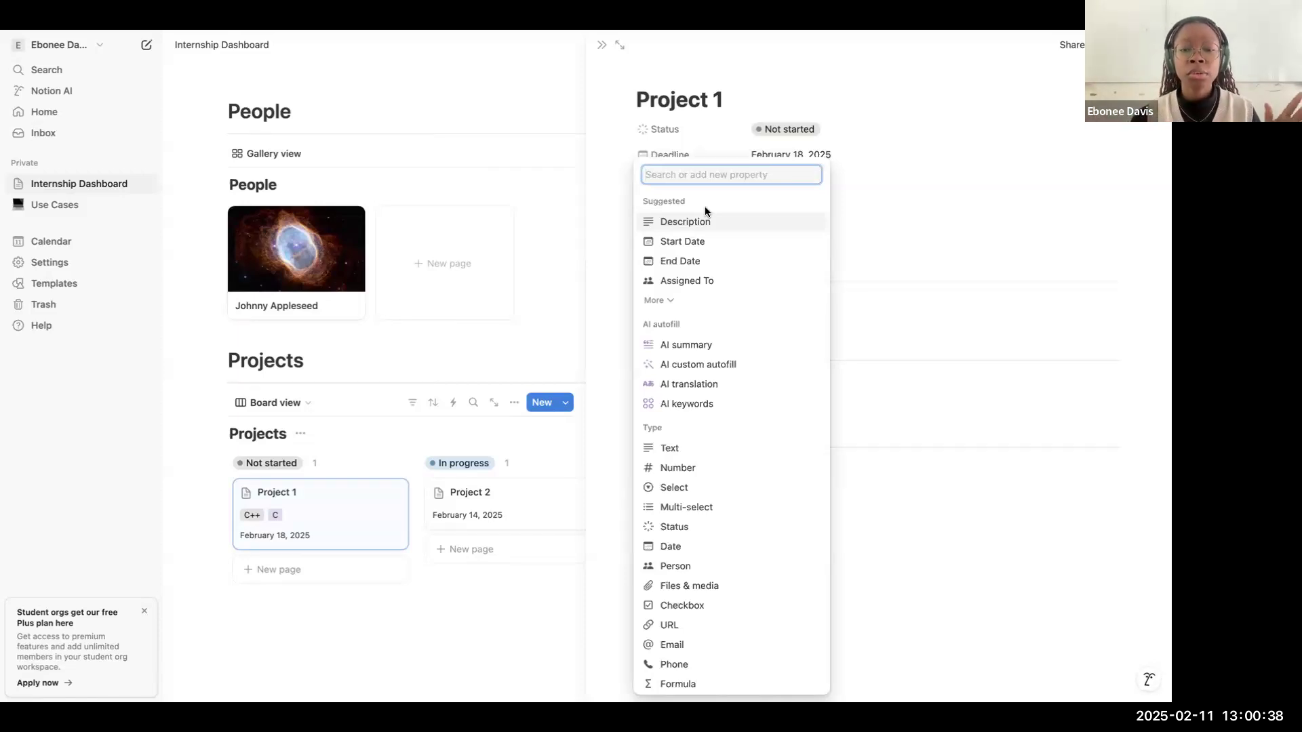
pyautogui.scroll(-2, 729, 312)
pyautogui.scroll(-5, 731, 317)
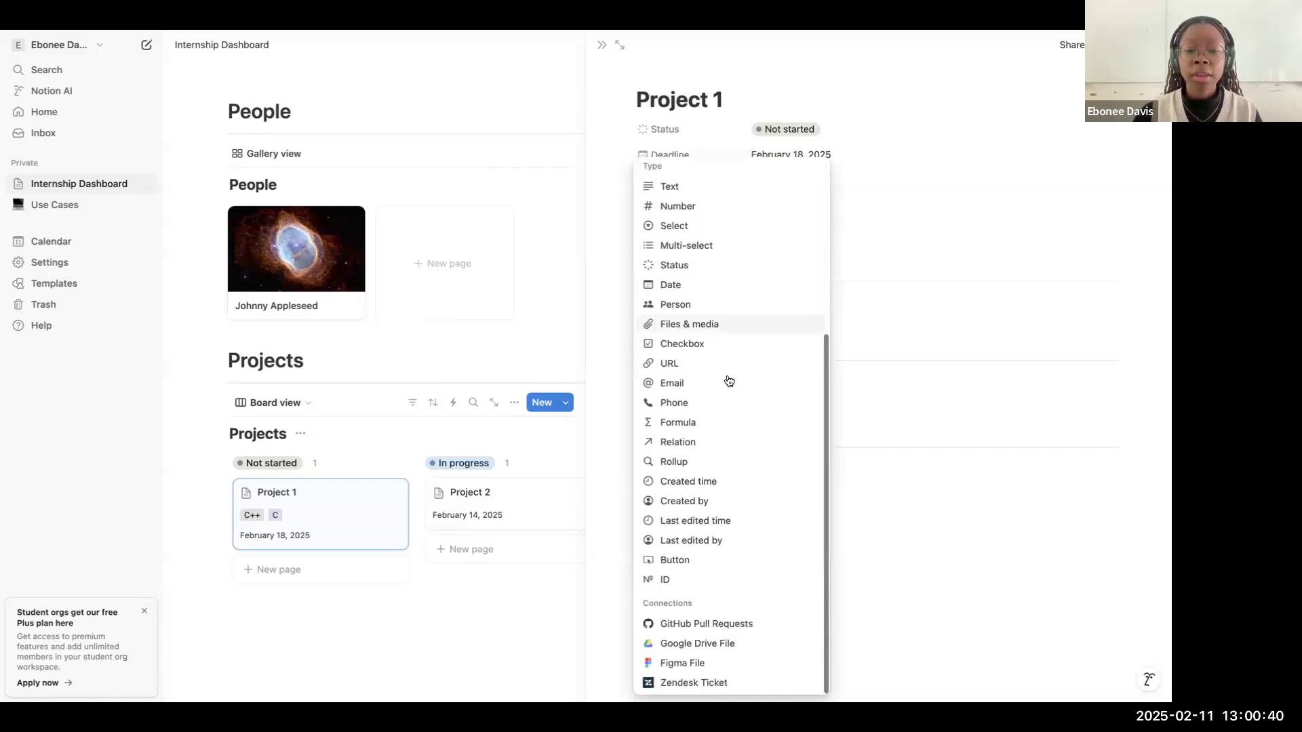
pyautogui.click(705, 444)
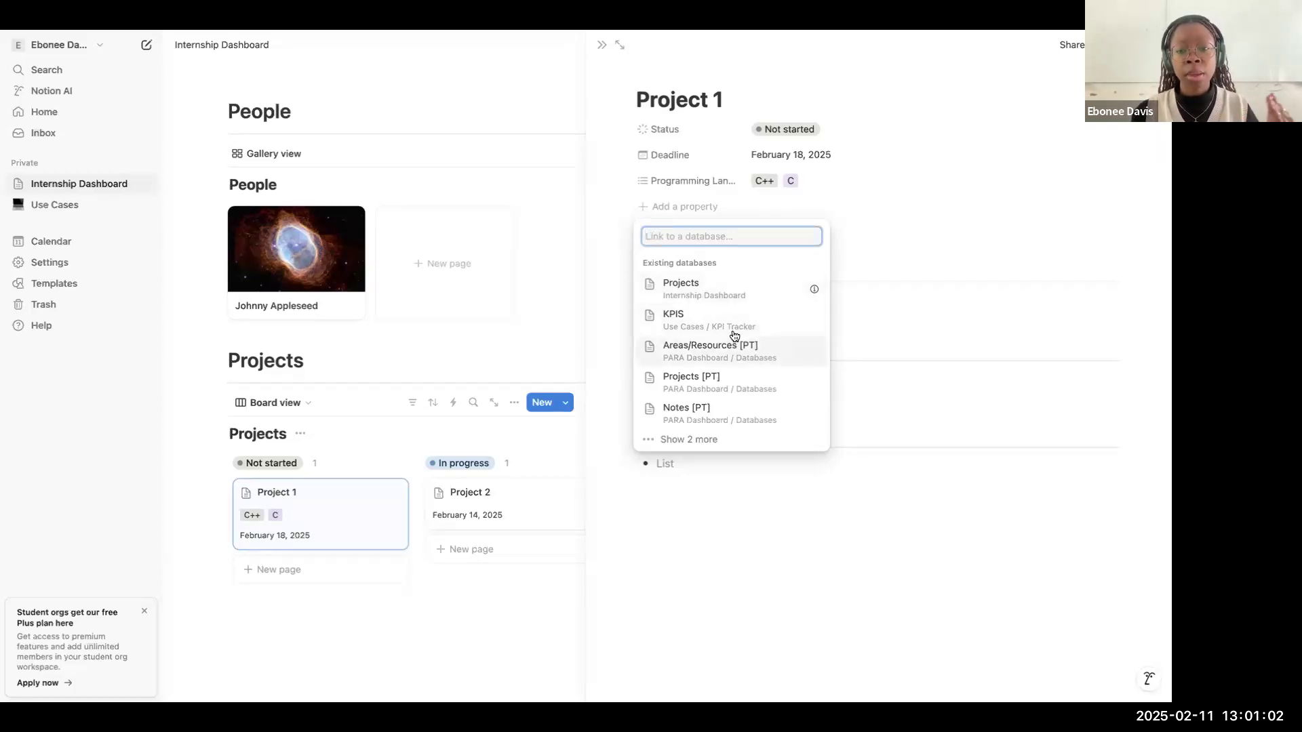
pyautogui.write('p')
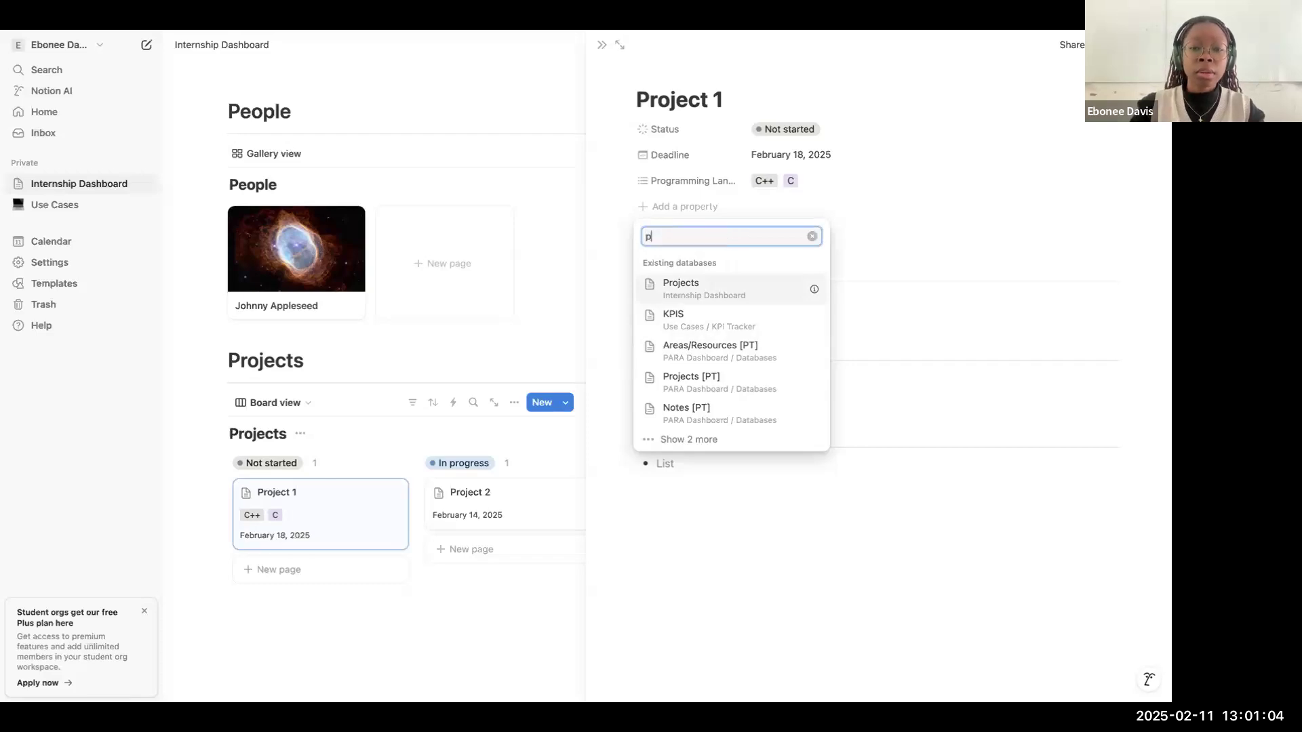
pyautogui.write('eopl')
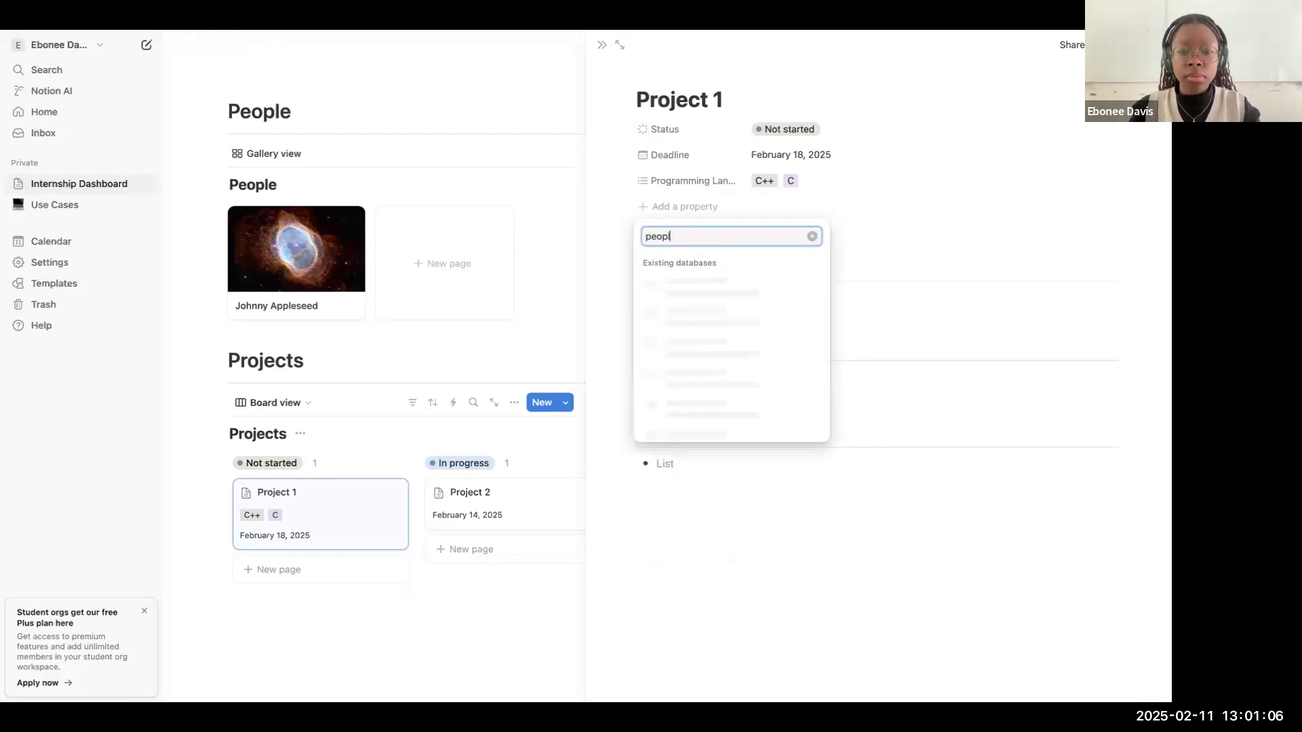
pyautogui.click(707, 285)
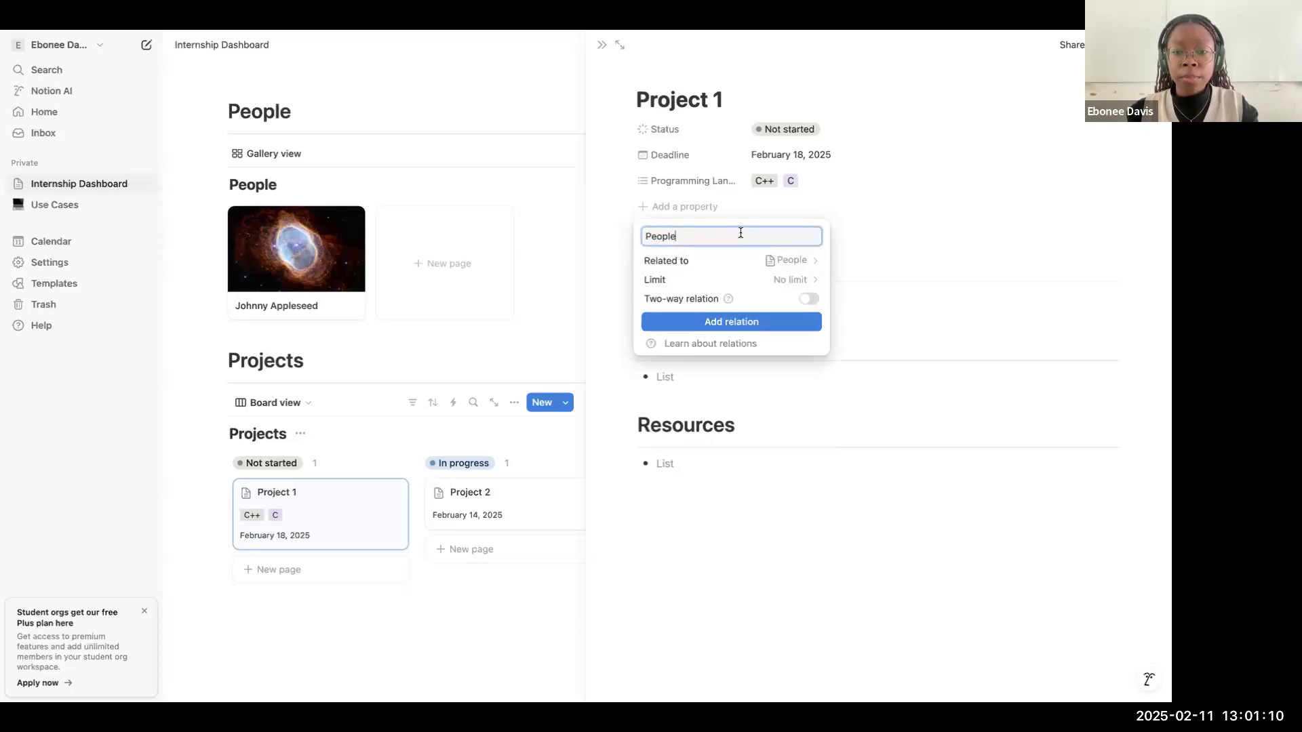
# Step: Make the People relation two-way with the default related property name Projects and no limit, and add it to the page
pyautogui.click(803, 281)
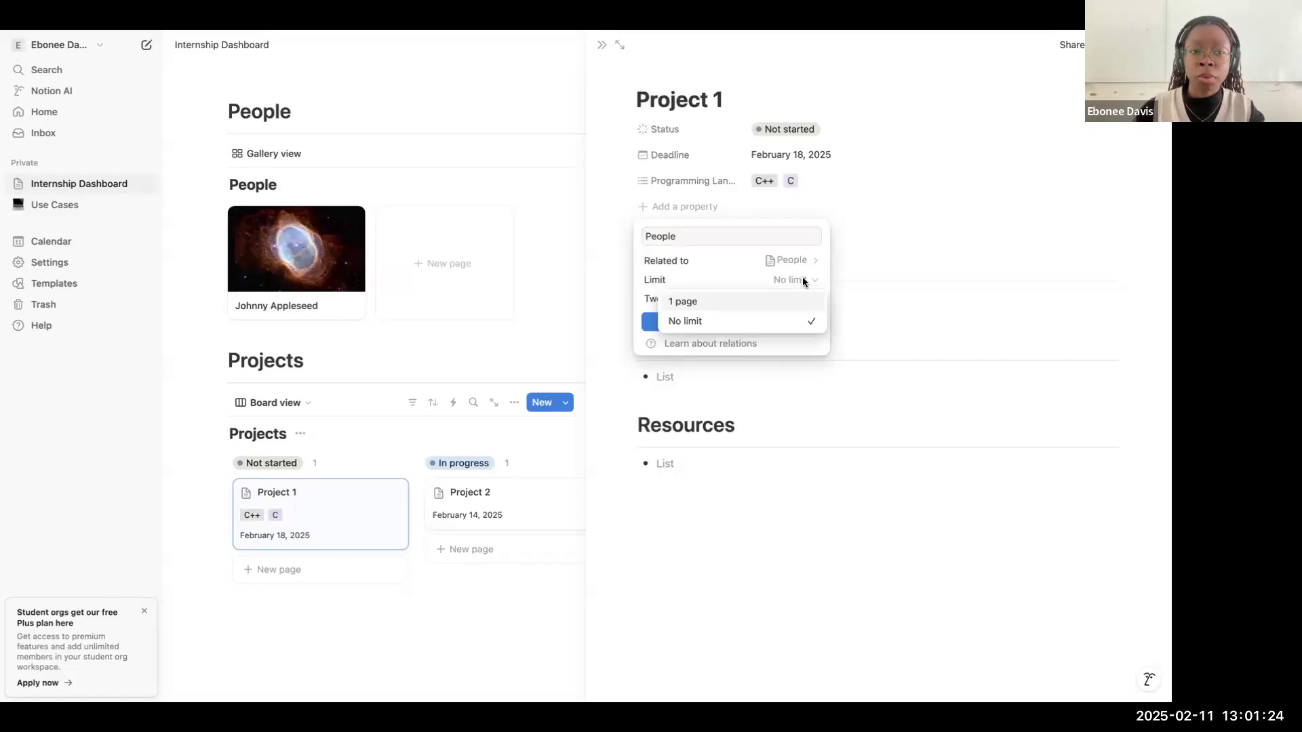
pyautogui.click(791, 281)
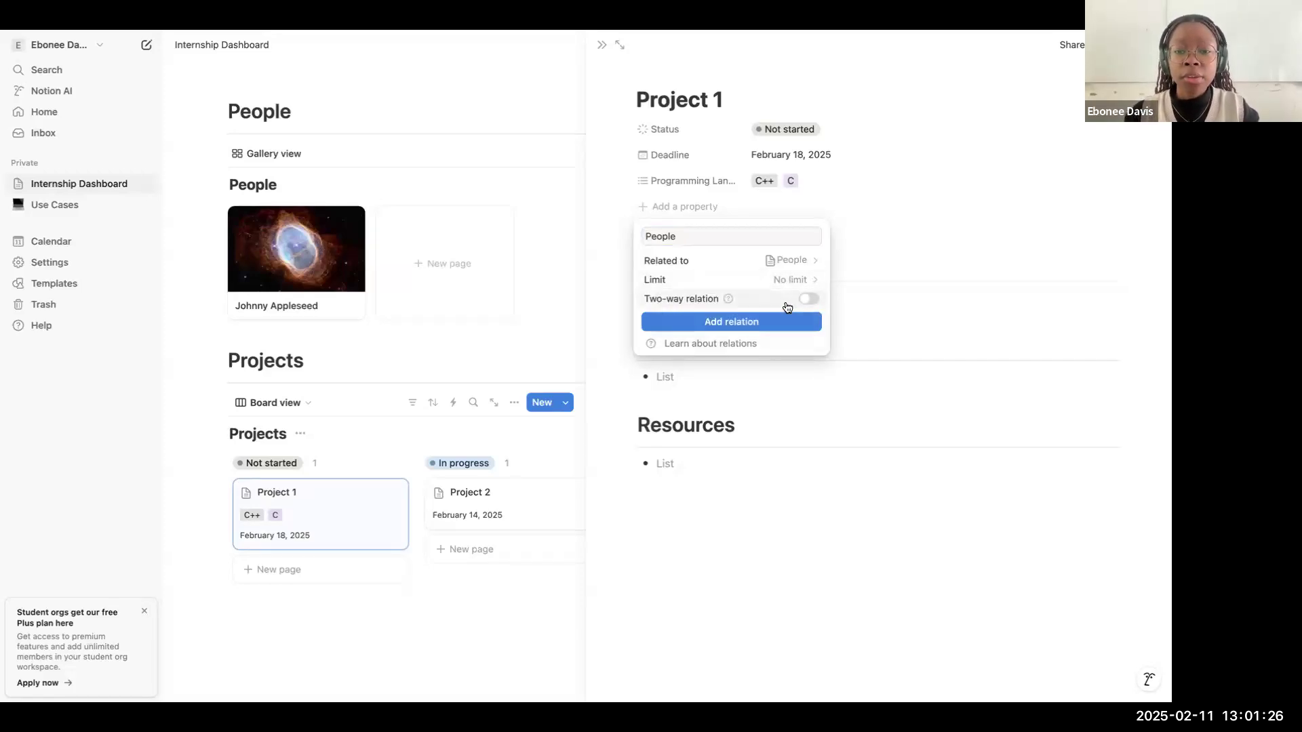
pyautogui.click(771, 299)
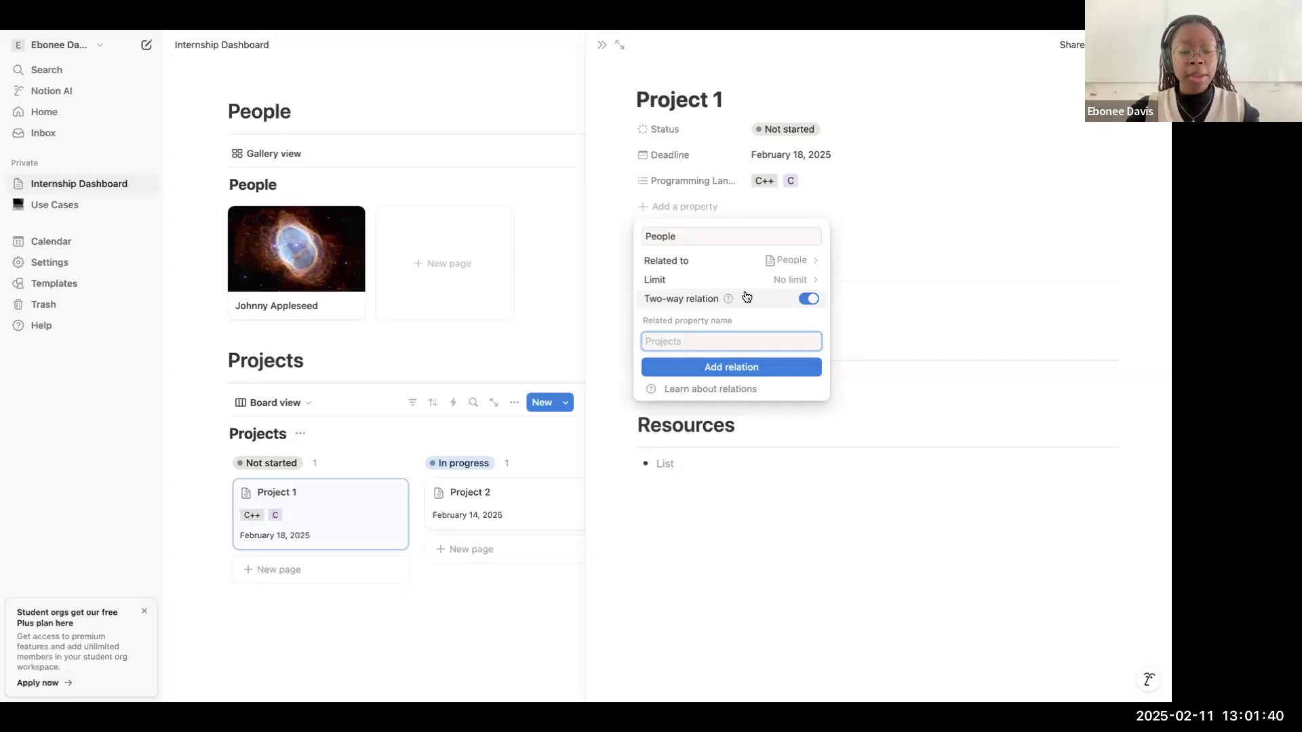
pyautogui.write('Proj')
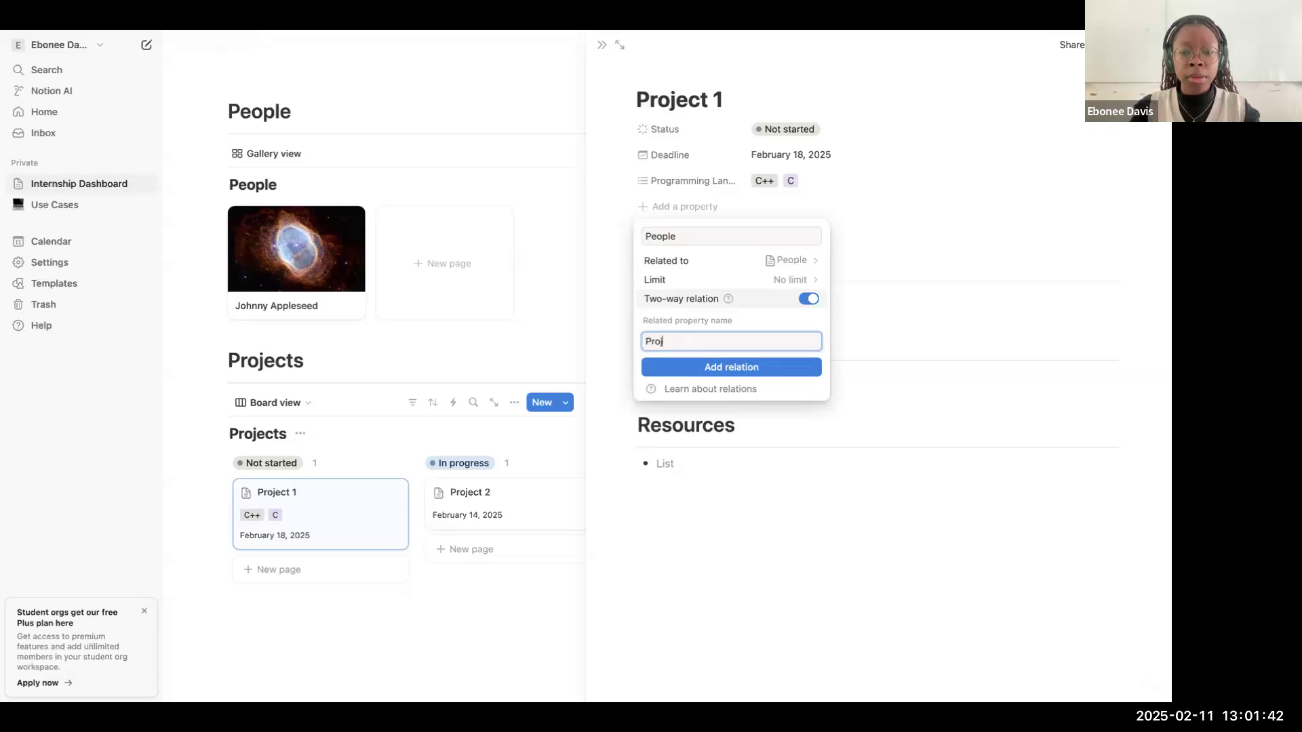
pyautogui.press('BackSpace')
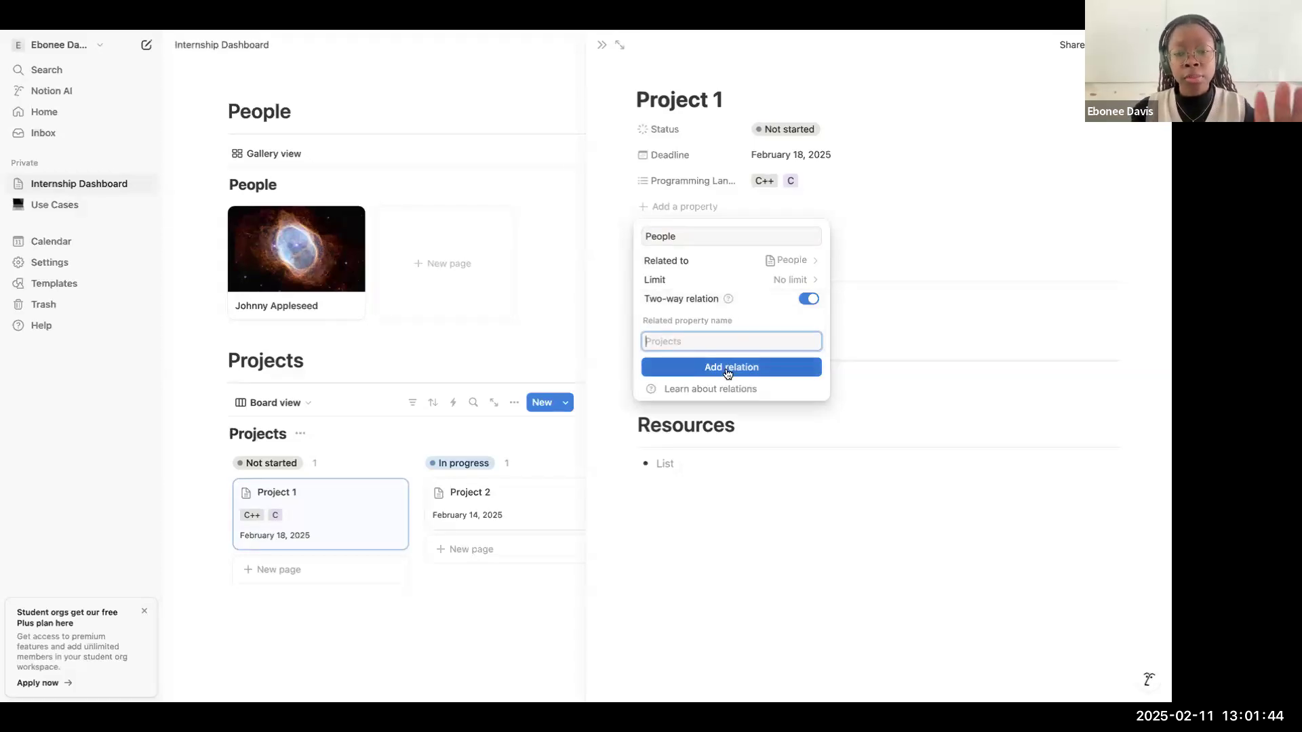
pyautogui.click(728, 369)
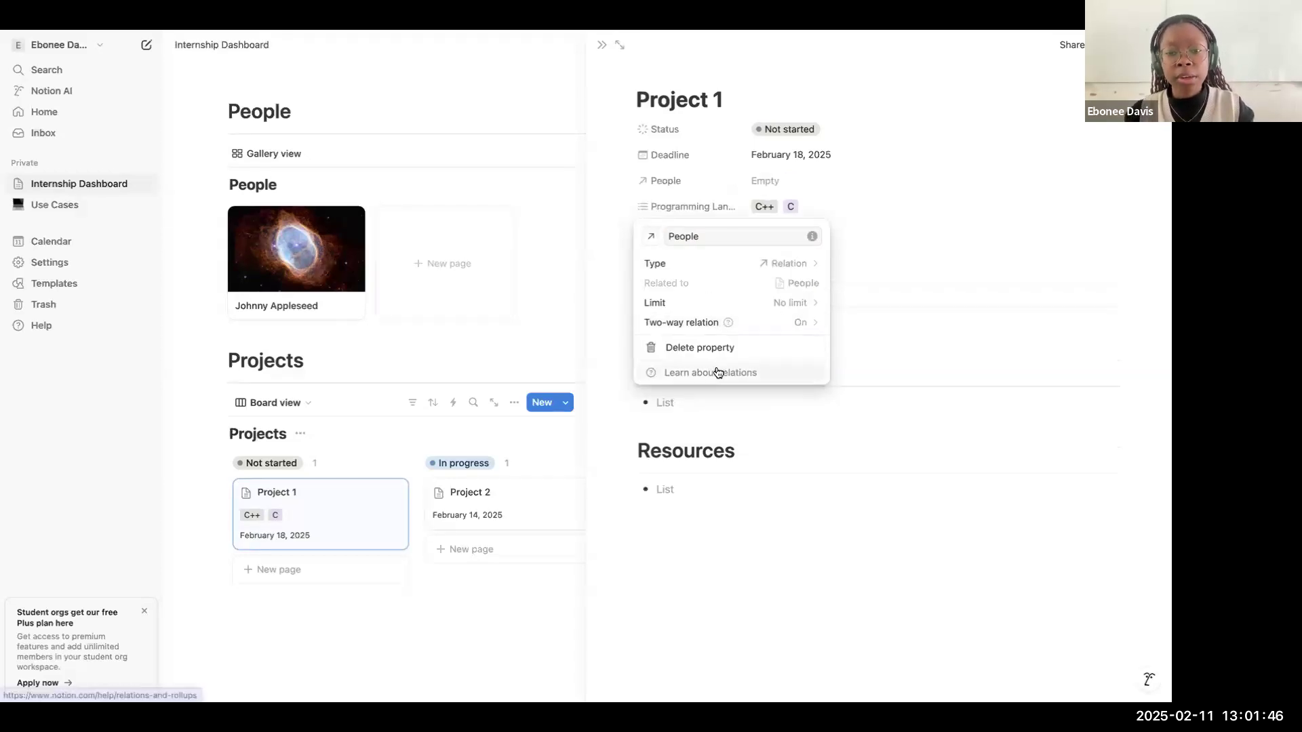
pyautogui.click(781, 183)
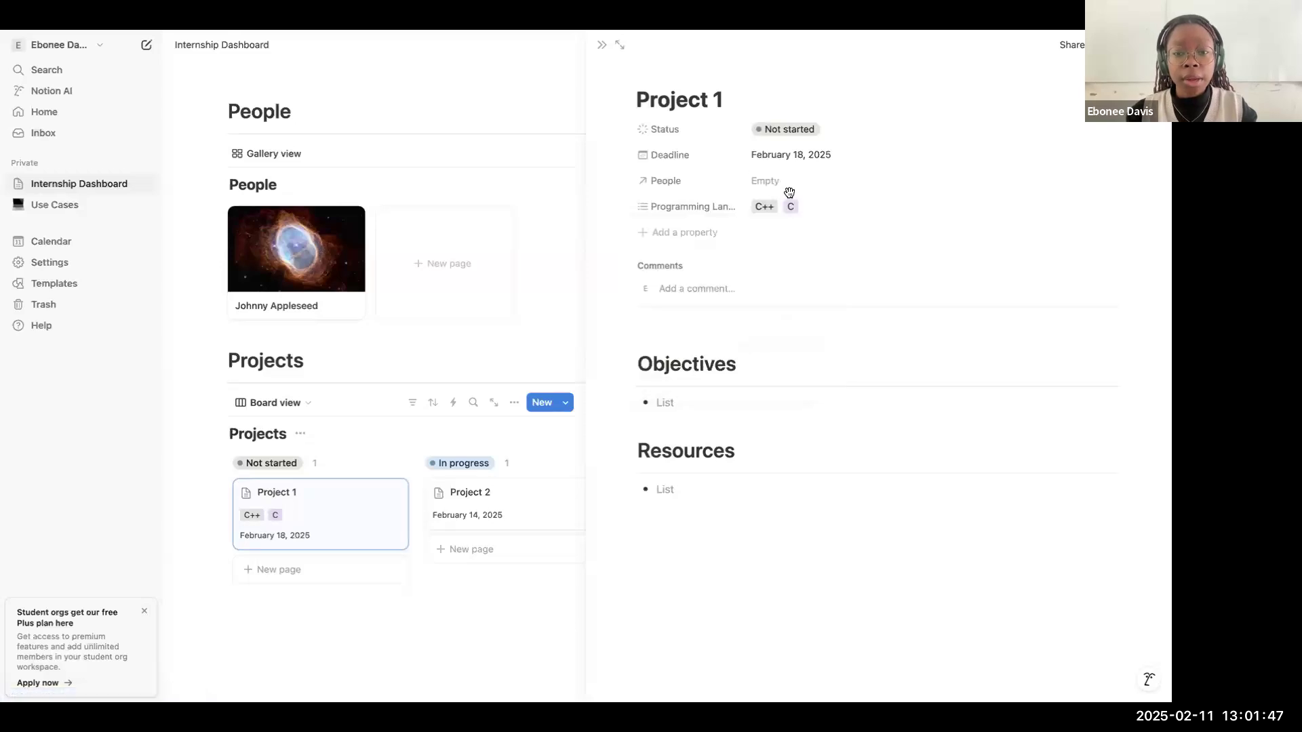
# Step: Link the existing person from the People database to Project 1 through its People relation, and close the project page
pyautogui.click(836, 182)
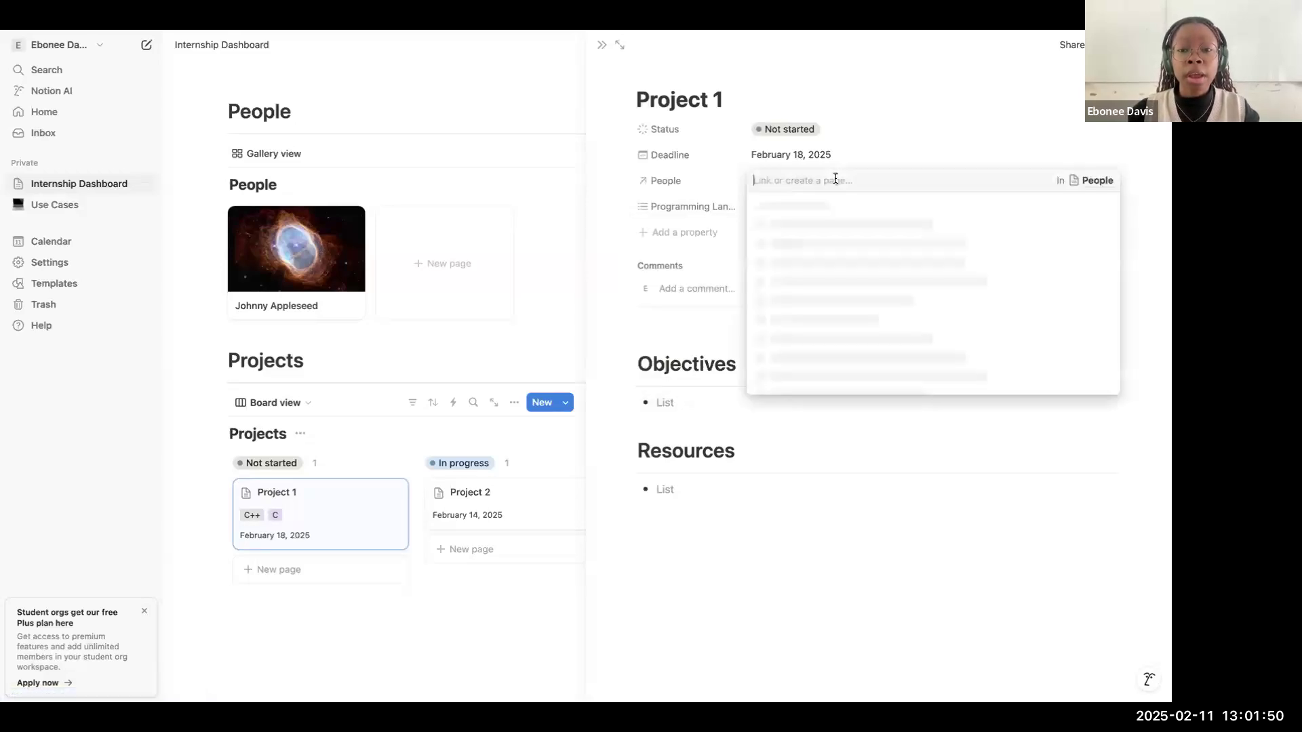
pyautogui.click(828, 206)
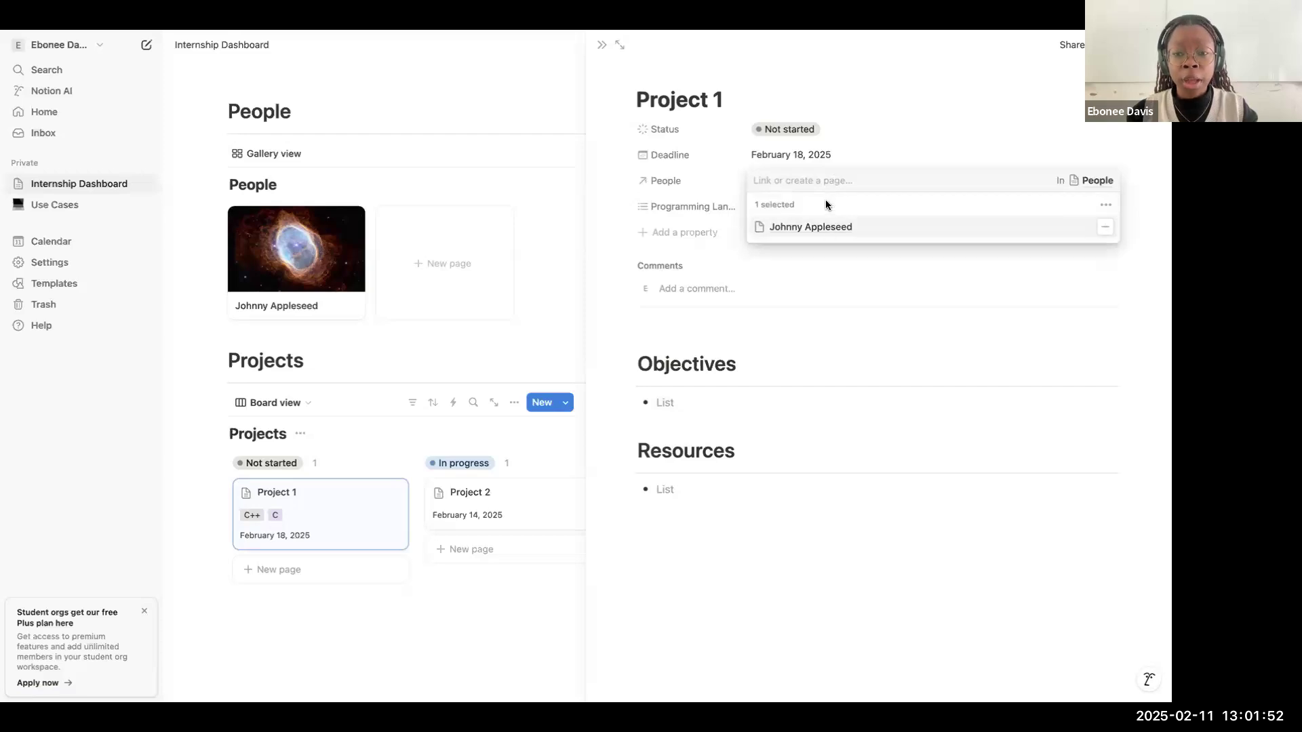
pyautogui.click(832, 152)
pyautogui.click(602, 44)
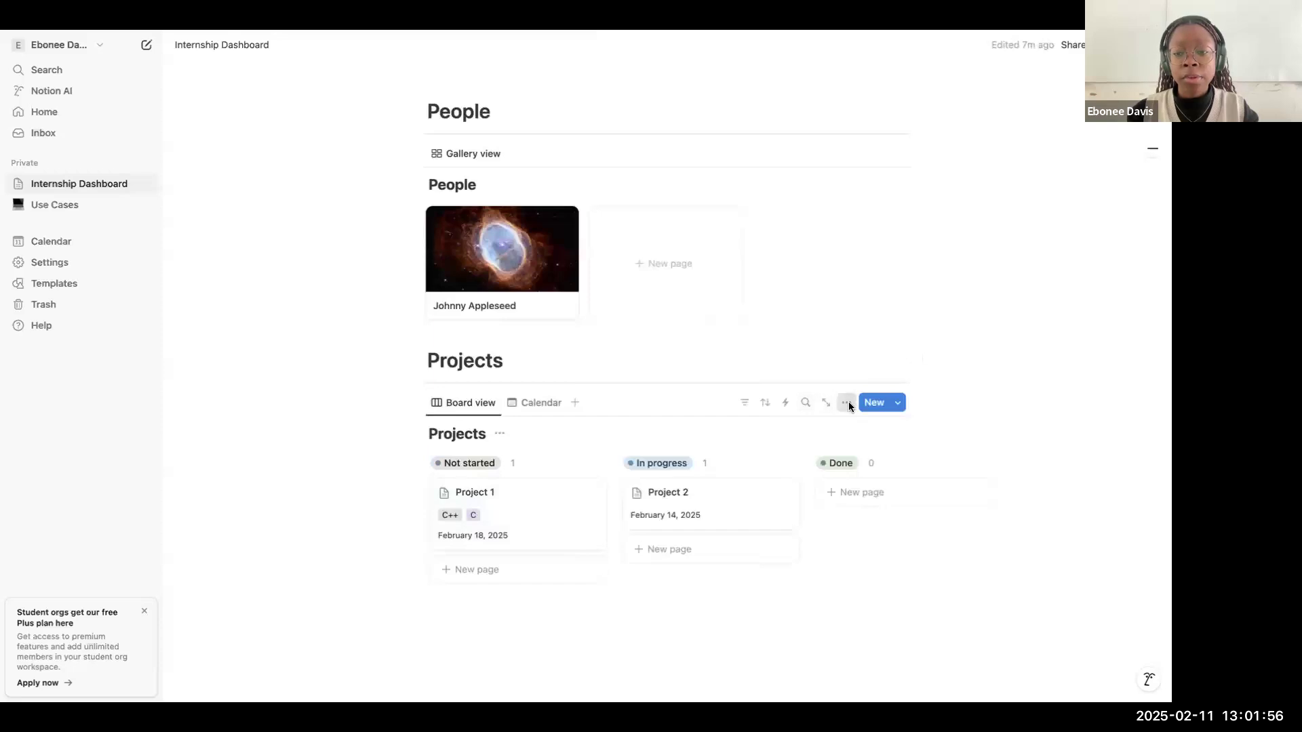
# Step: Show the People property on the cards of the Projects board view
pyautogui.click(846, 402)
pyautogui.click(949, 425)
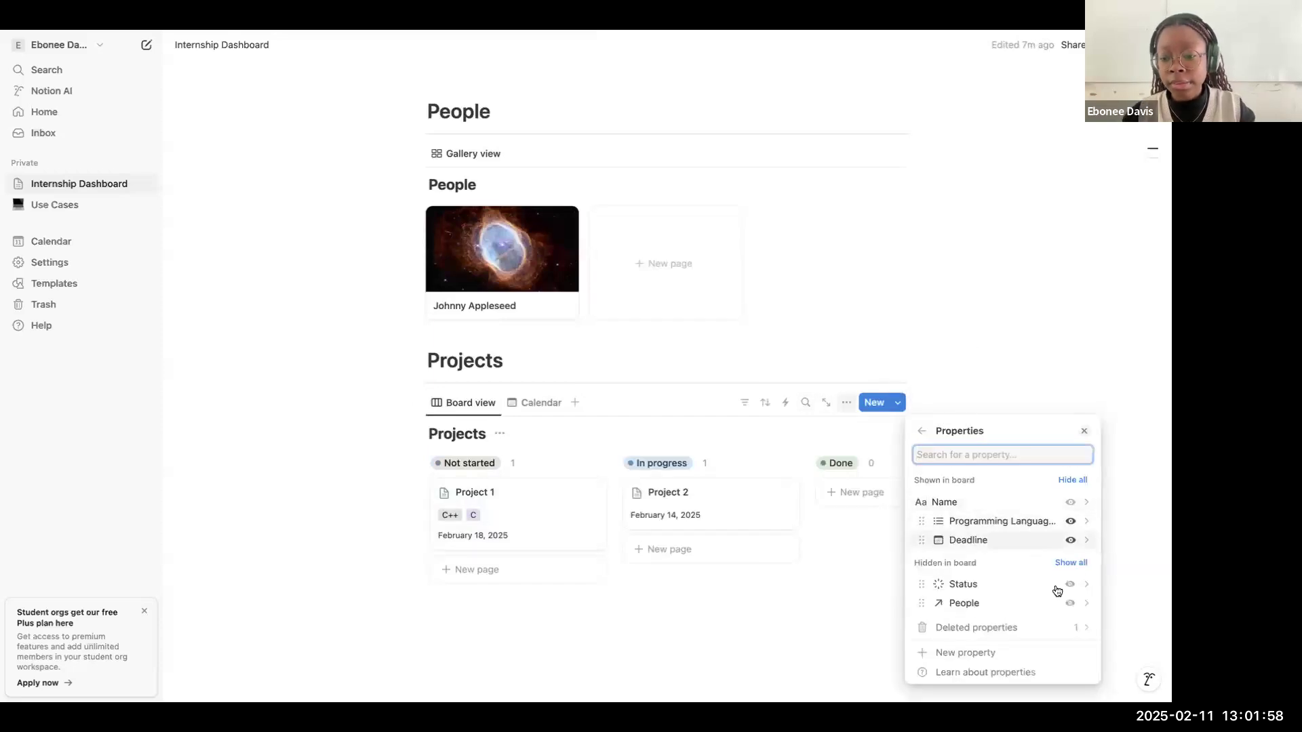
pyautogui.click(1070, 603)
pyautogui.click(689, 295)
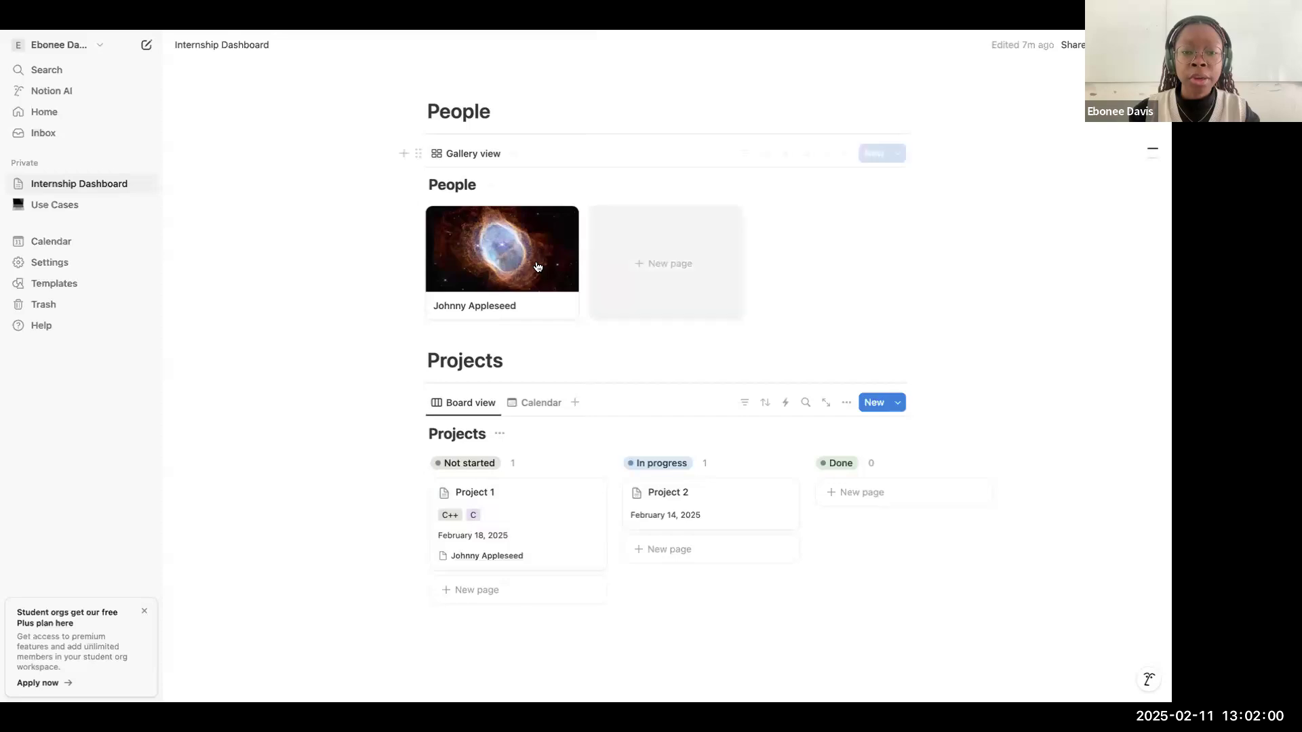
# Step: Show the Projects property on the cards of the People gallery view
pyautogui.click(847, 153)
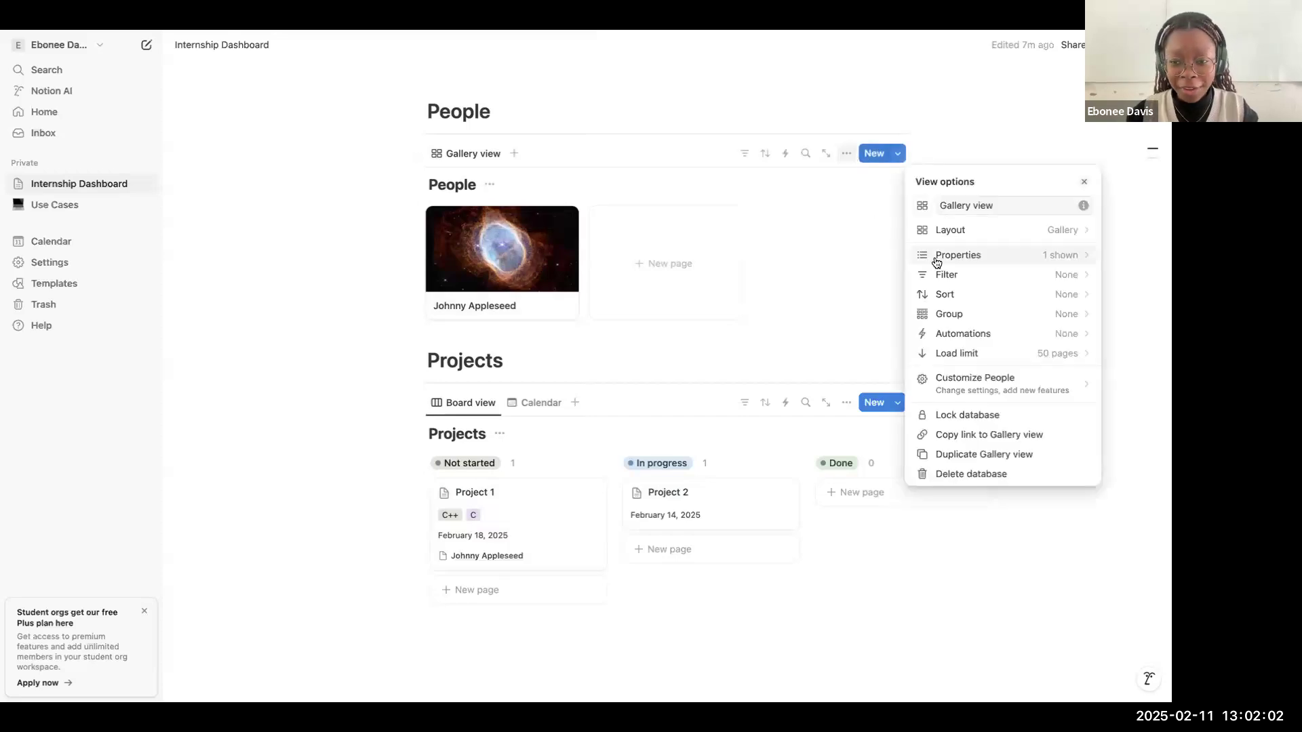
pyautogui.click(936, 263)
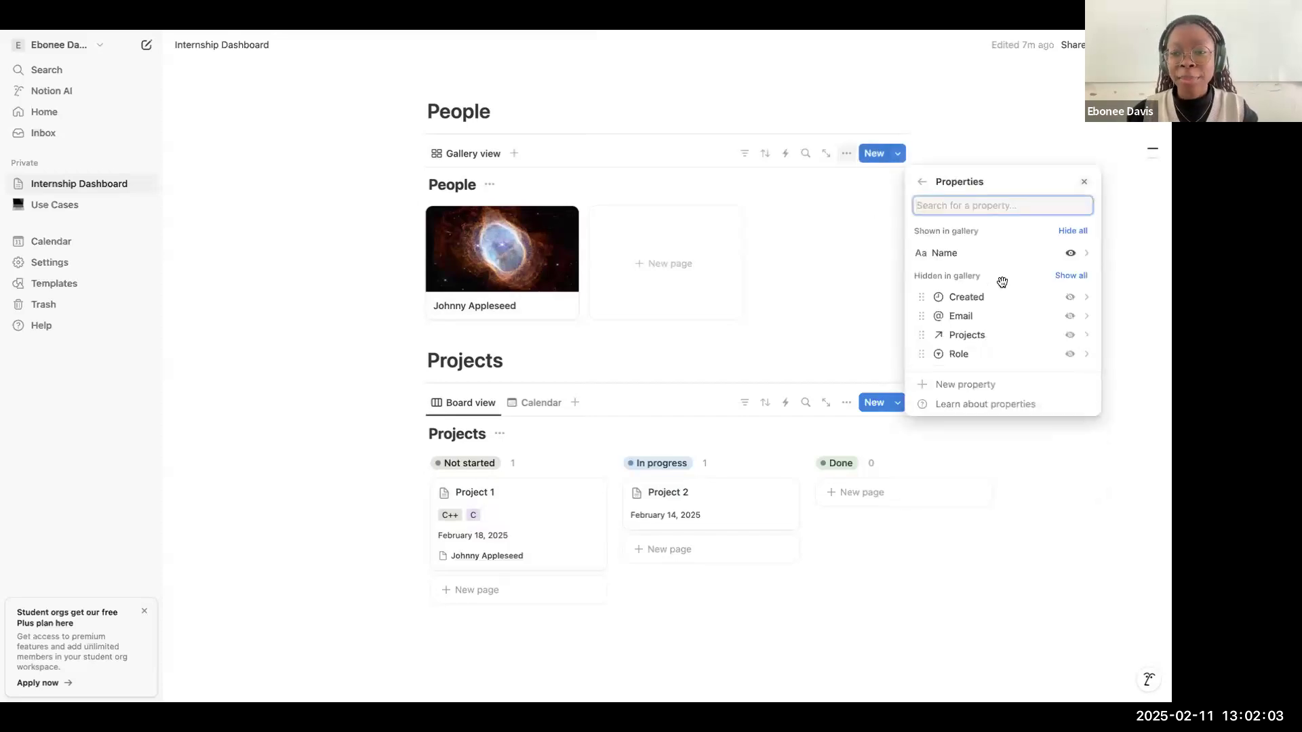
pyautogui.click(1070, 335)
pyautogui.click(776, 290)
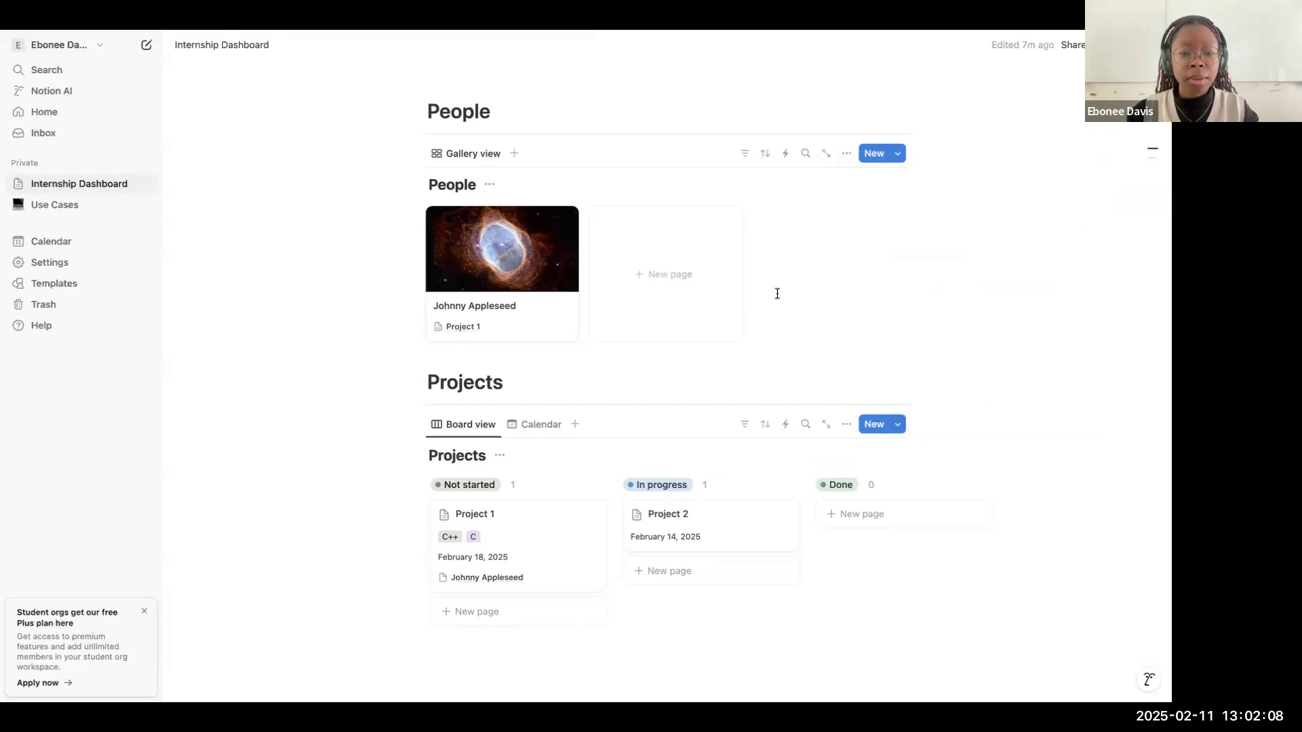
# Step: Insert a table view with a new empty database below the Projects board
pyautogui.scroll(-1, 776, 291)
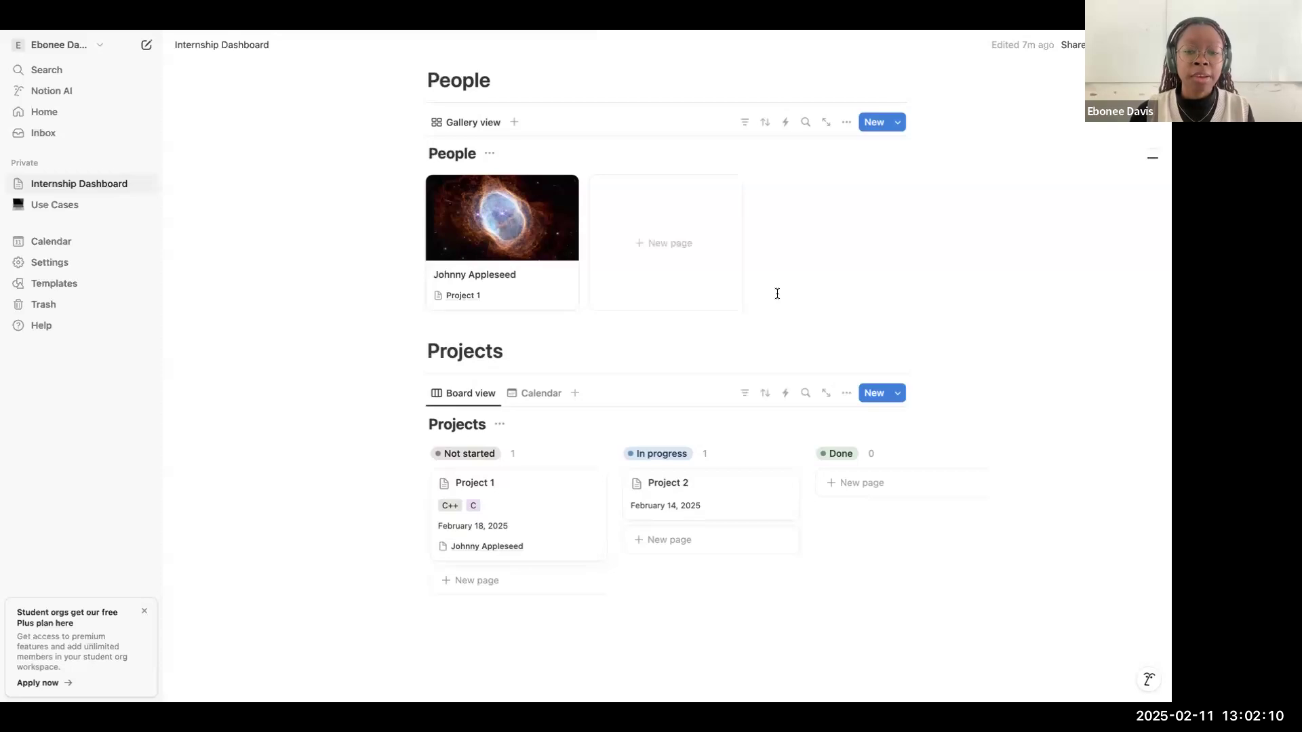
pyautogui.scroll(-2, 777, 292)
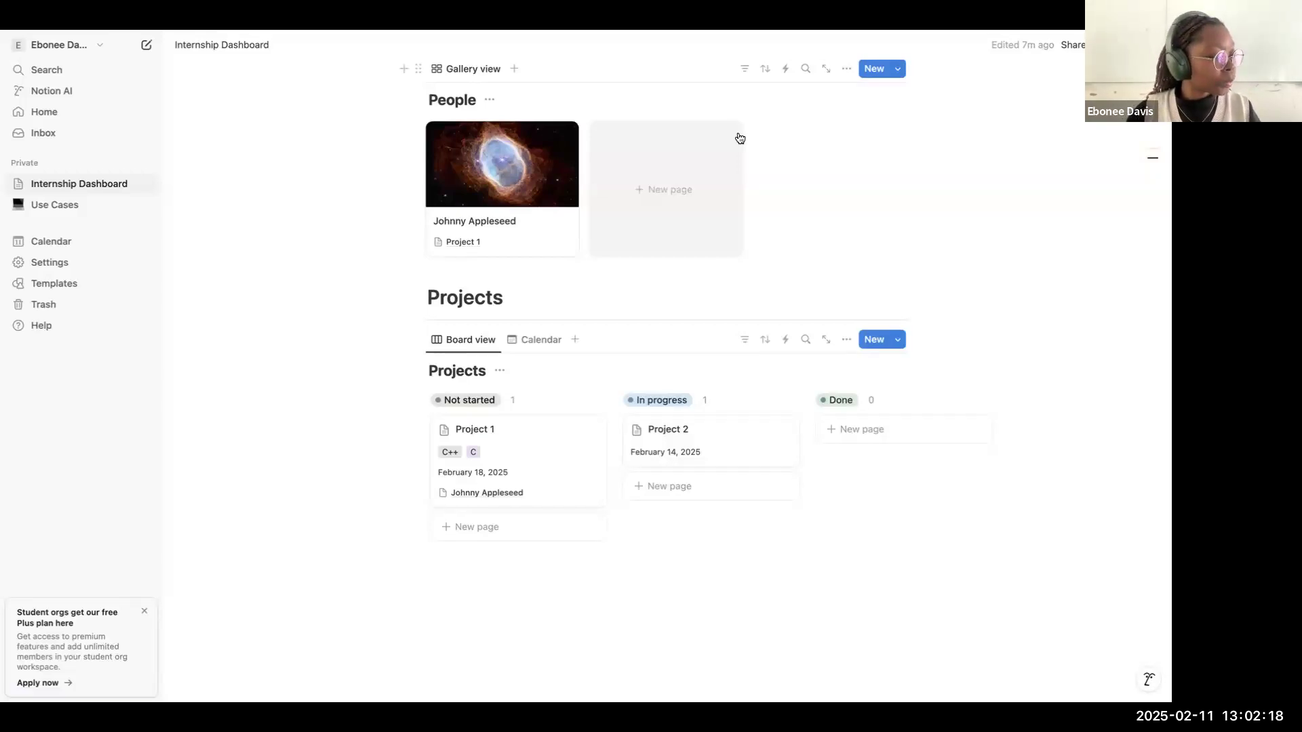
pyautogui.scroll(3, 669, 227)
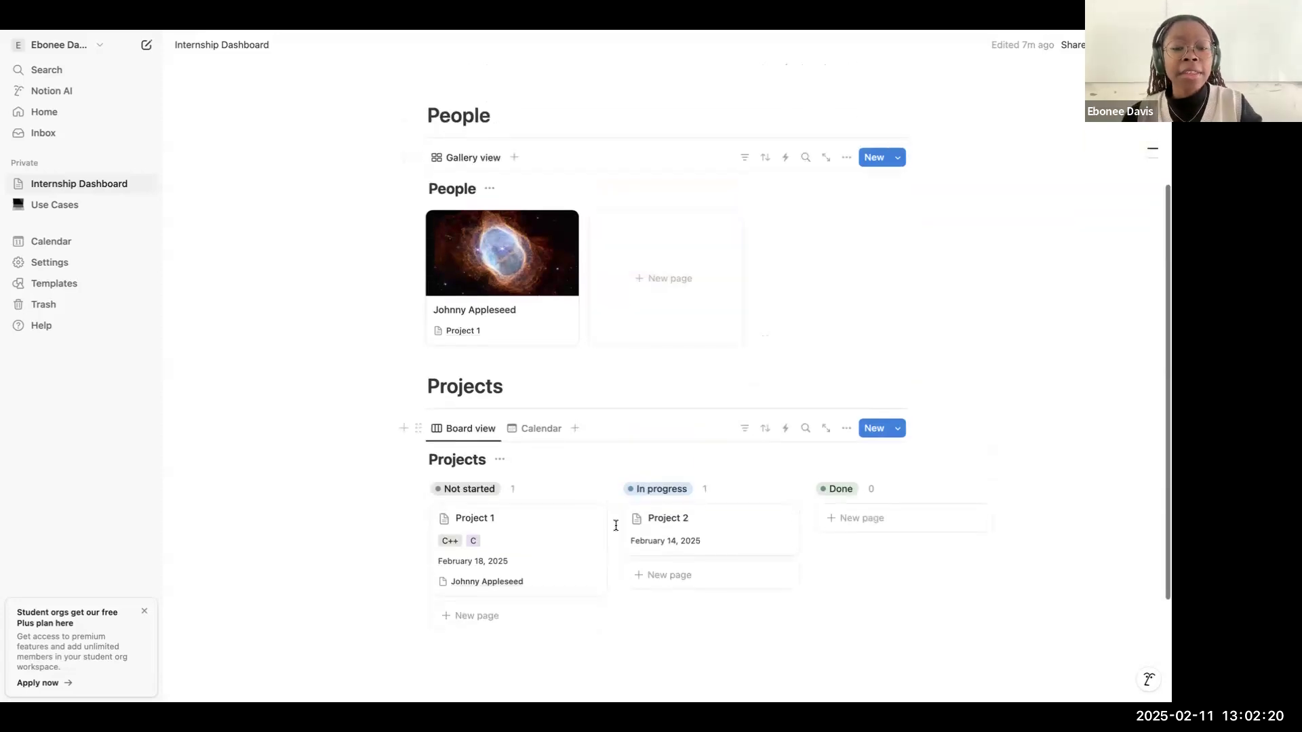
pyautogui.scroll(-5, 584, 569)
pyautogui.click(555, 611)
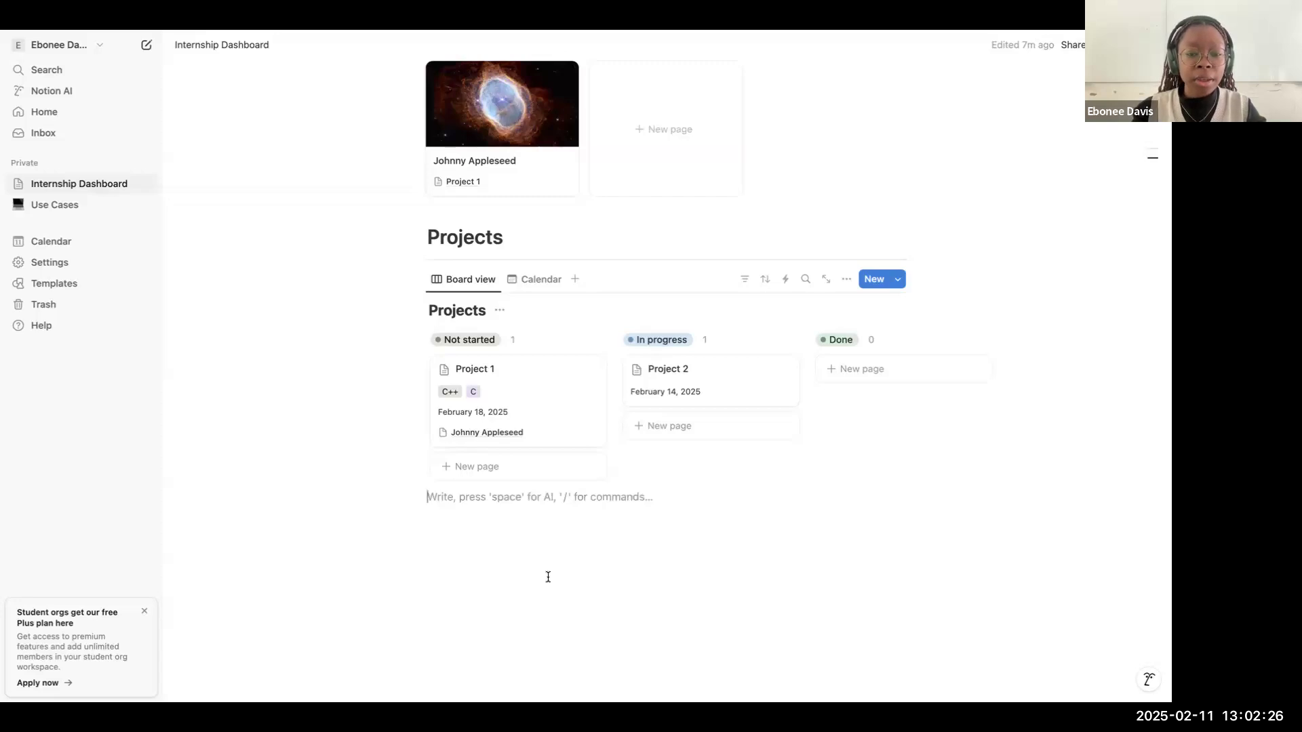
pyautogui.write('/')
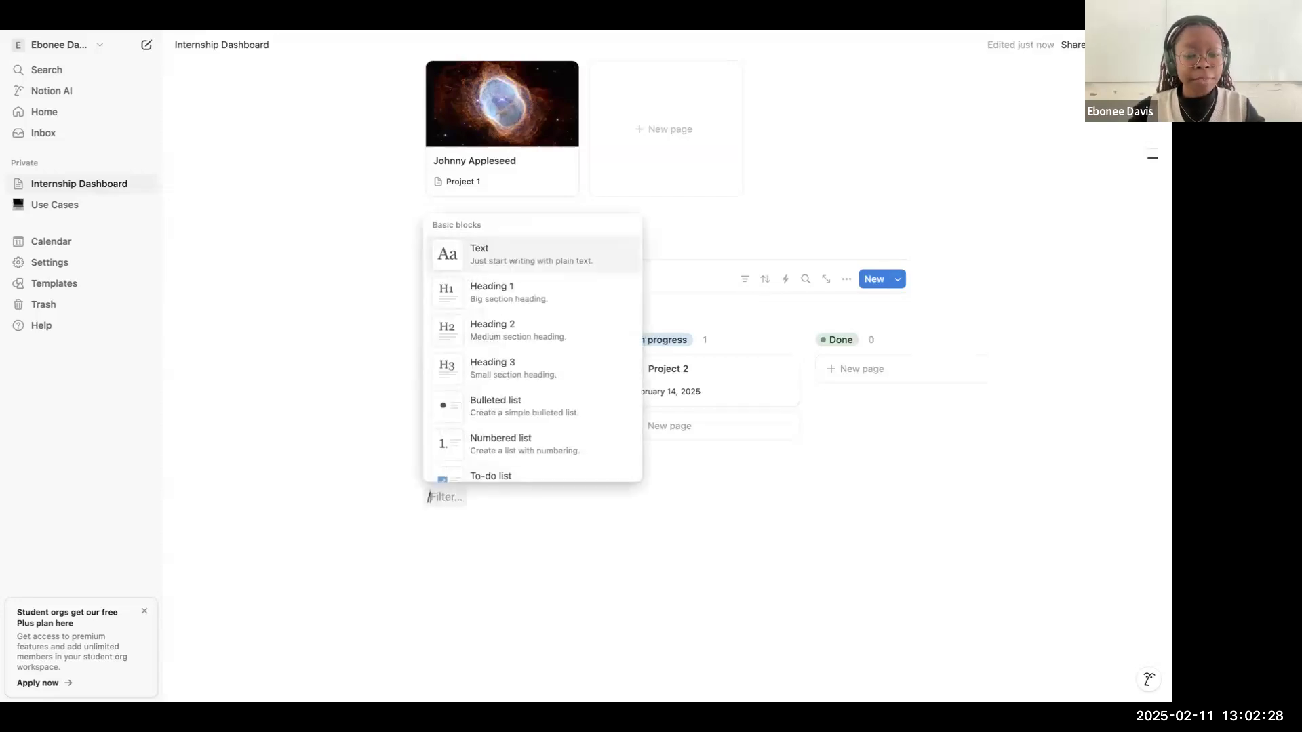
pyautogui.write('data')
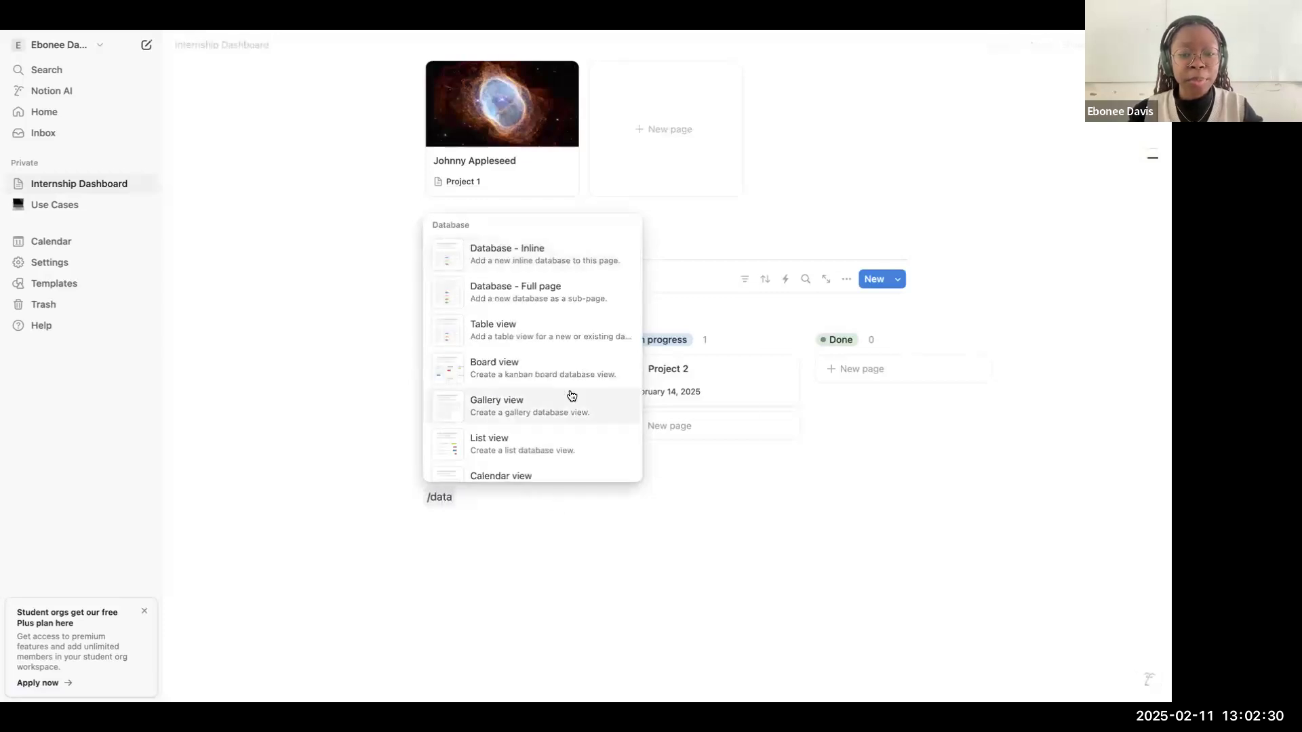
pyautogui.scroll(-1, 572, 396)
pyautogui.scroll(1, 561, 364)
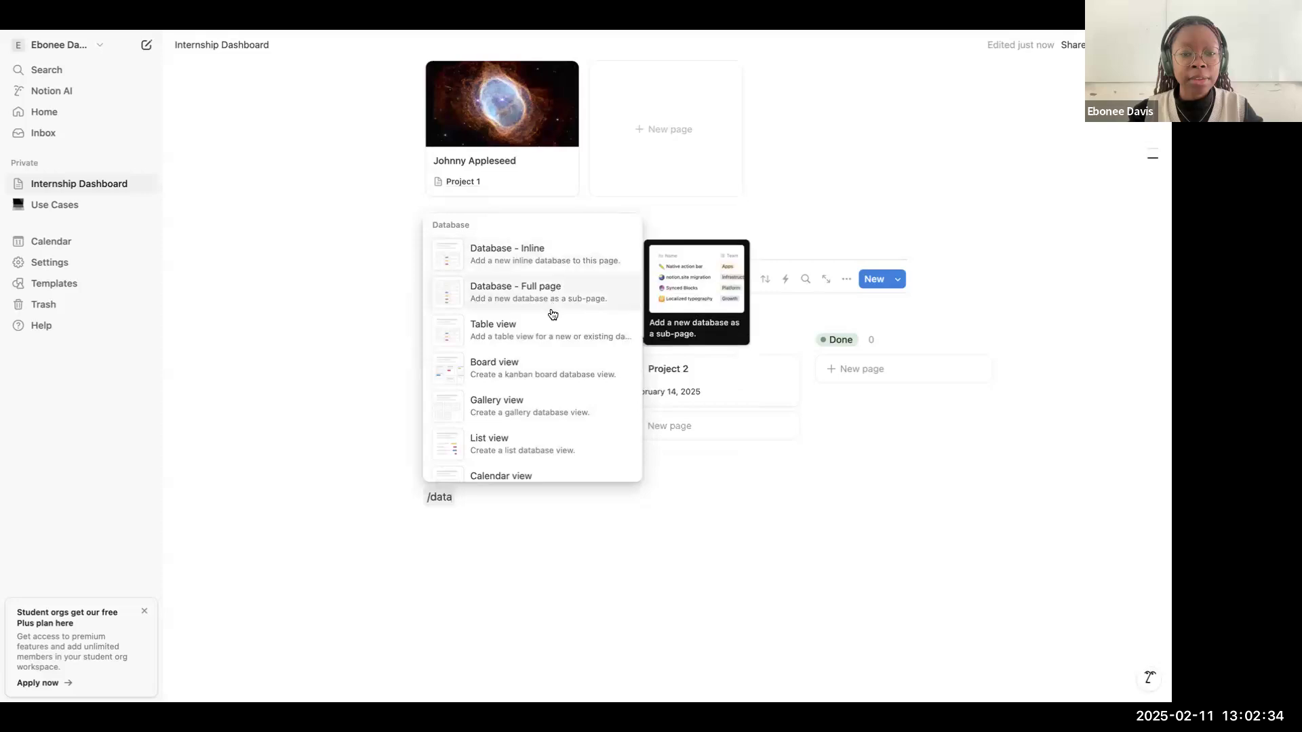
pyautogui.click(544, 339)
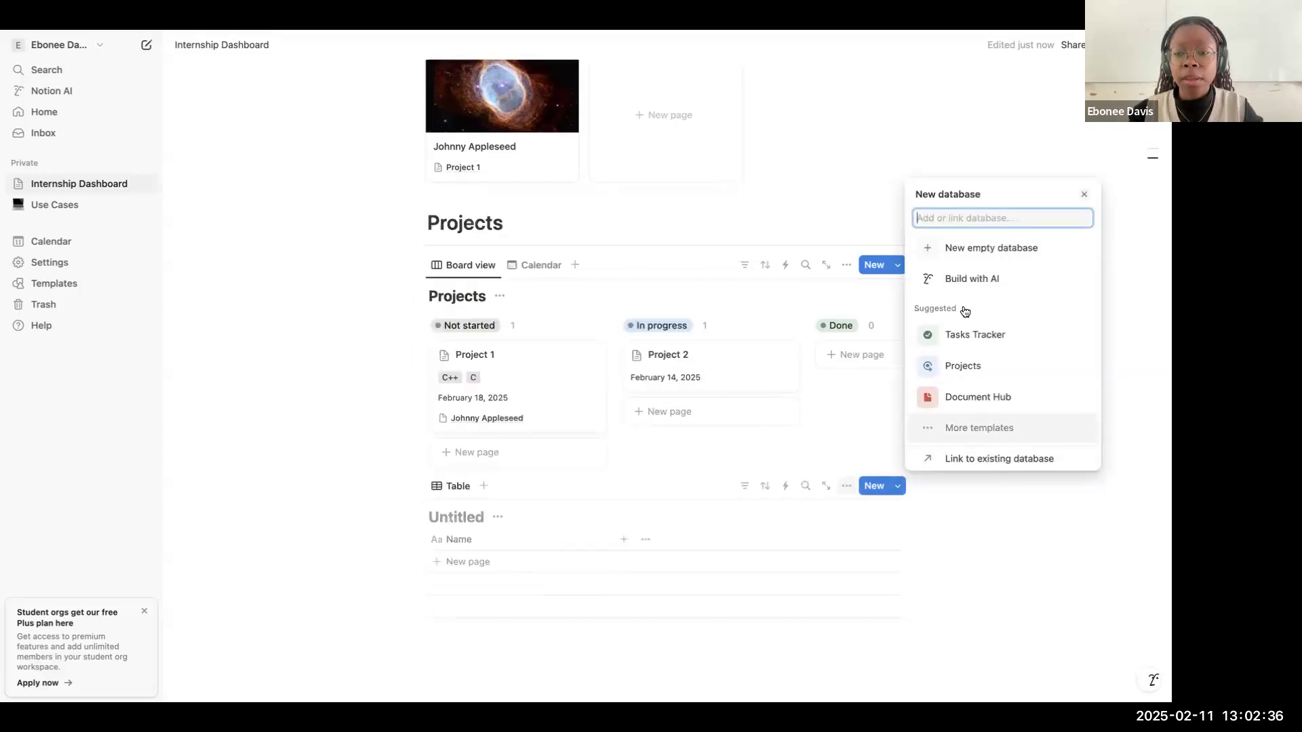
pyautogui.click(991, 252)
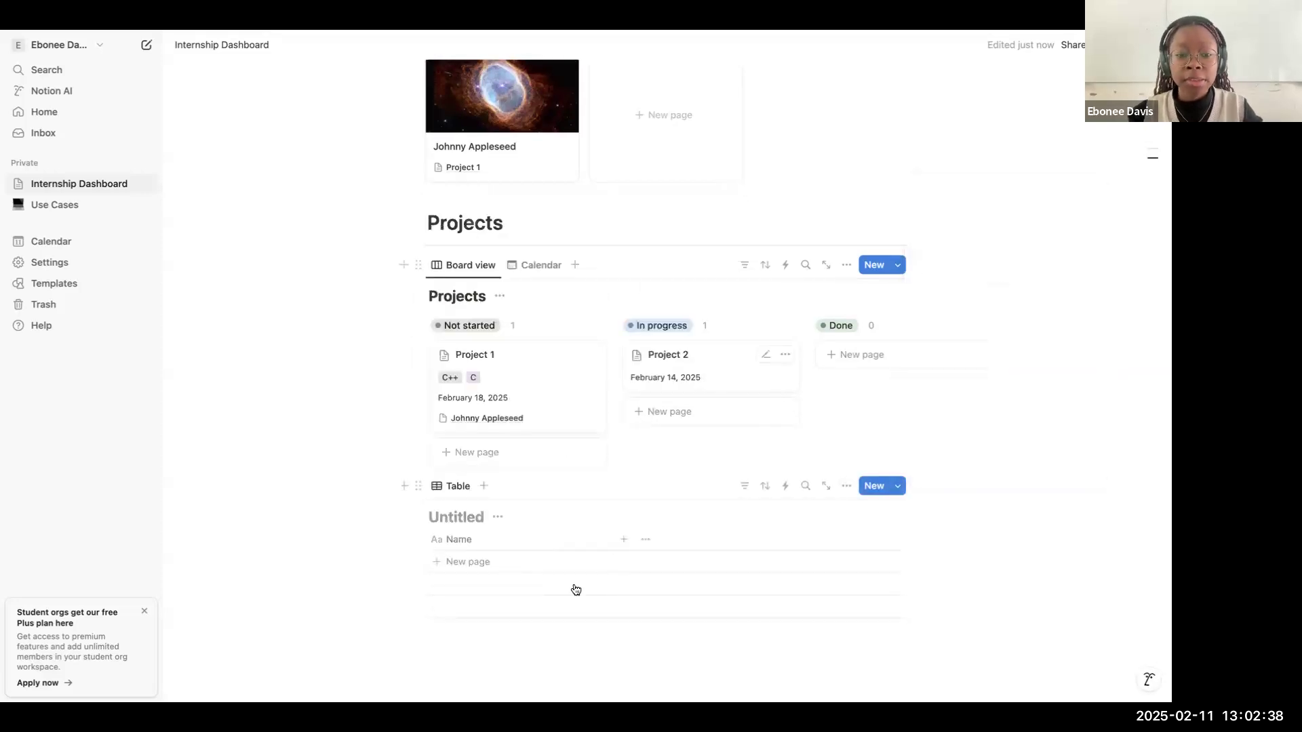
# Step: Title the new untitled database Notes
pyautogui.scroll(-2, 576, 591)
pyautogui.click(468, 409)
pyautogui.write('Notes')
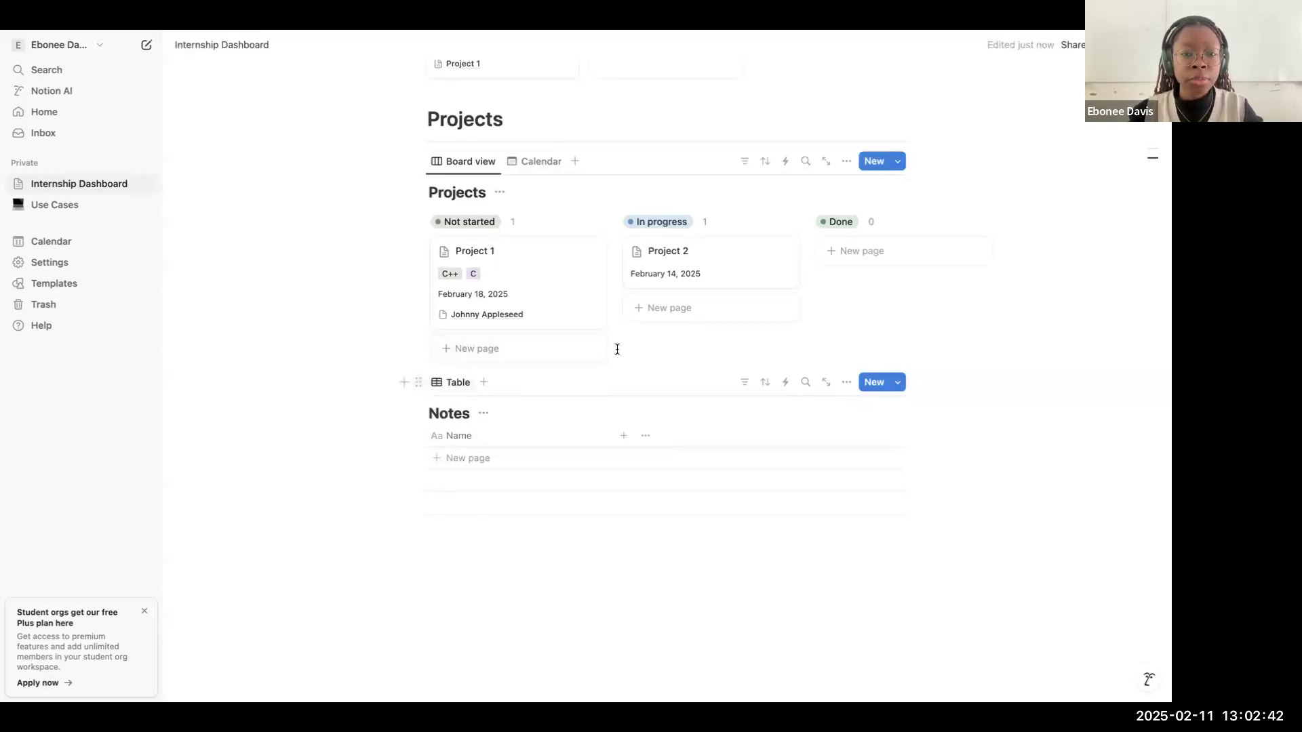
# Step: Add a Heading 1 block reading Notes between the Projects board and the Notes table
pyautogui.click(404, 160)
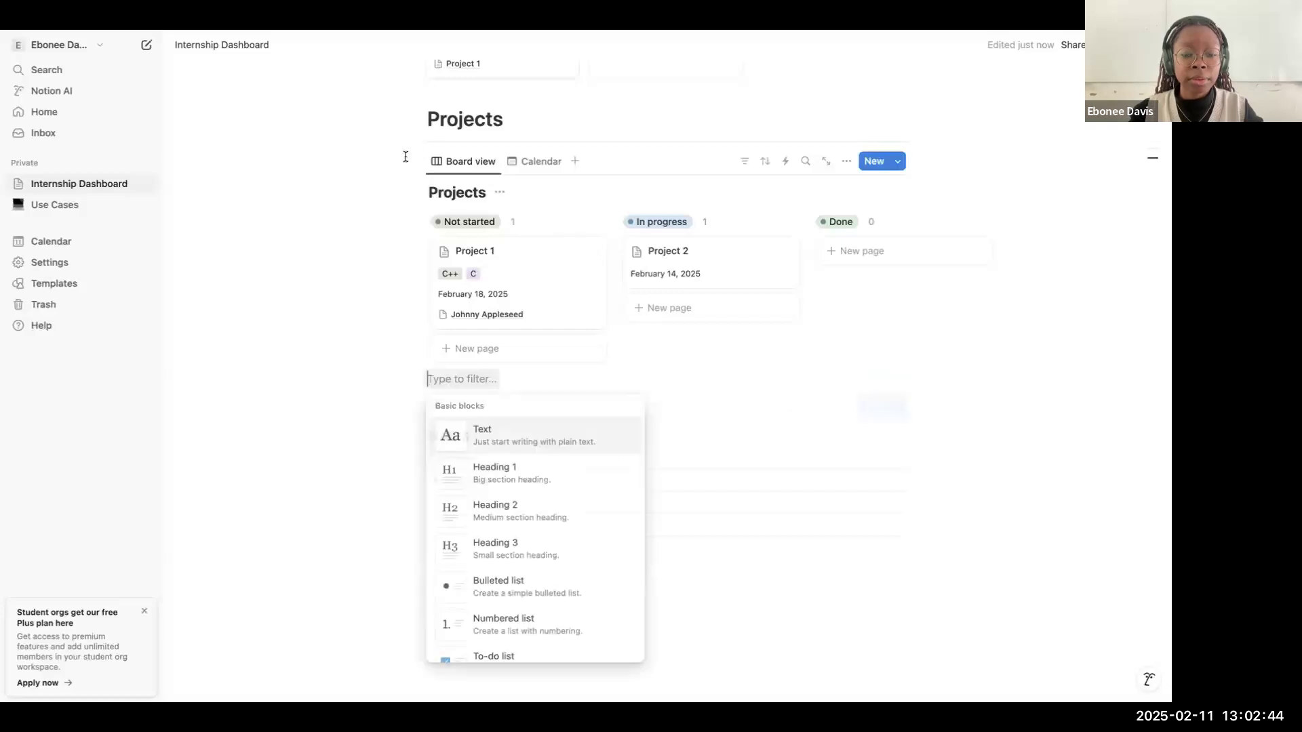
pyautogui.press('Escape')
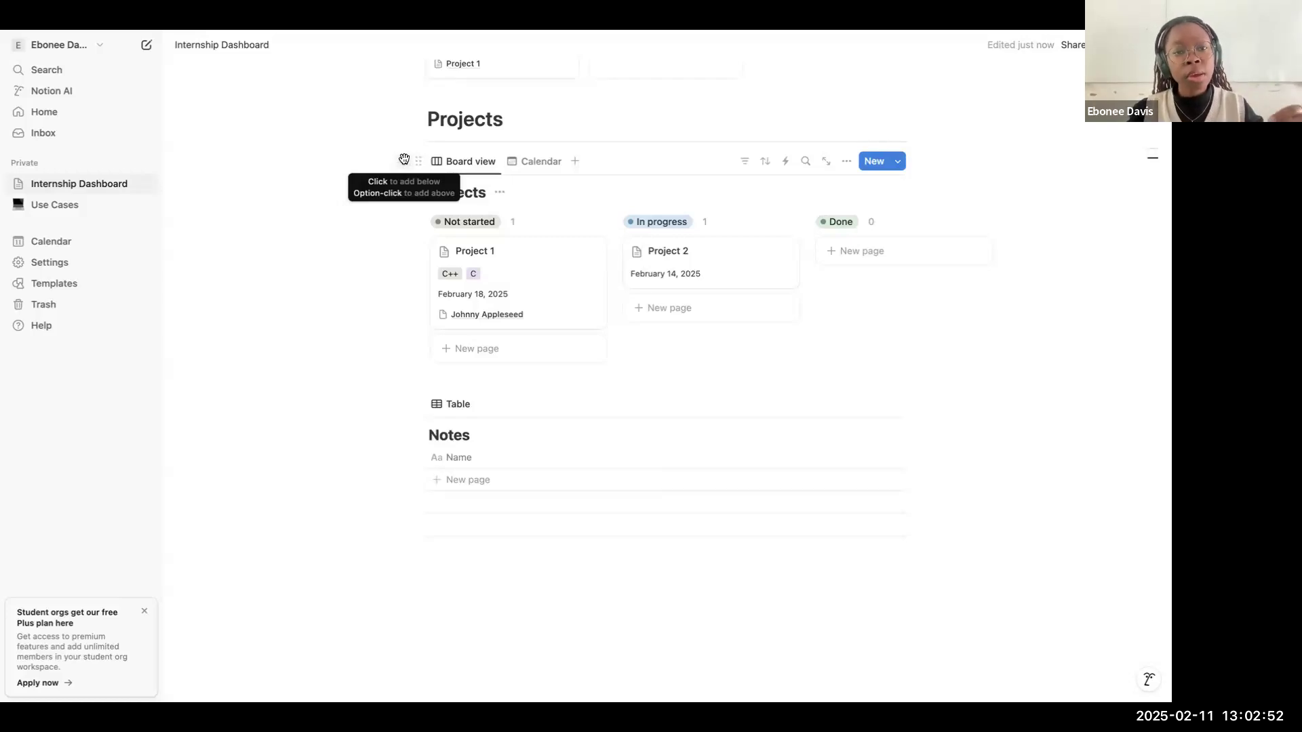
pyautogui.click(404, 161)
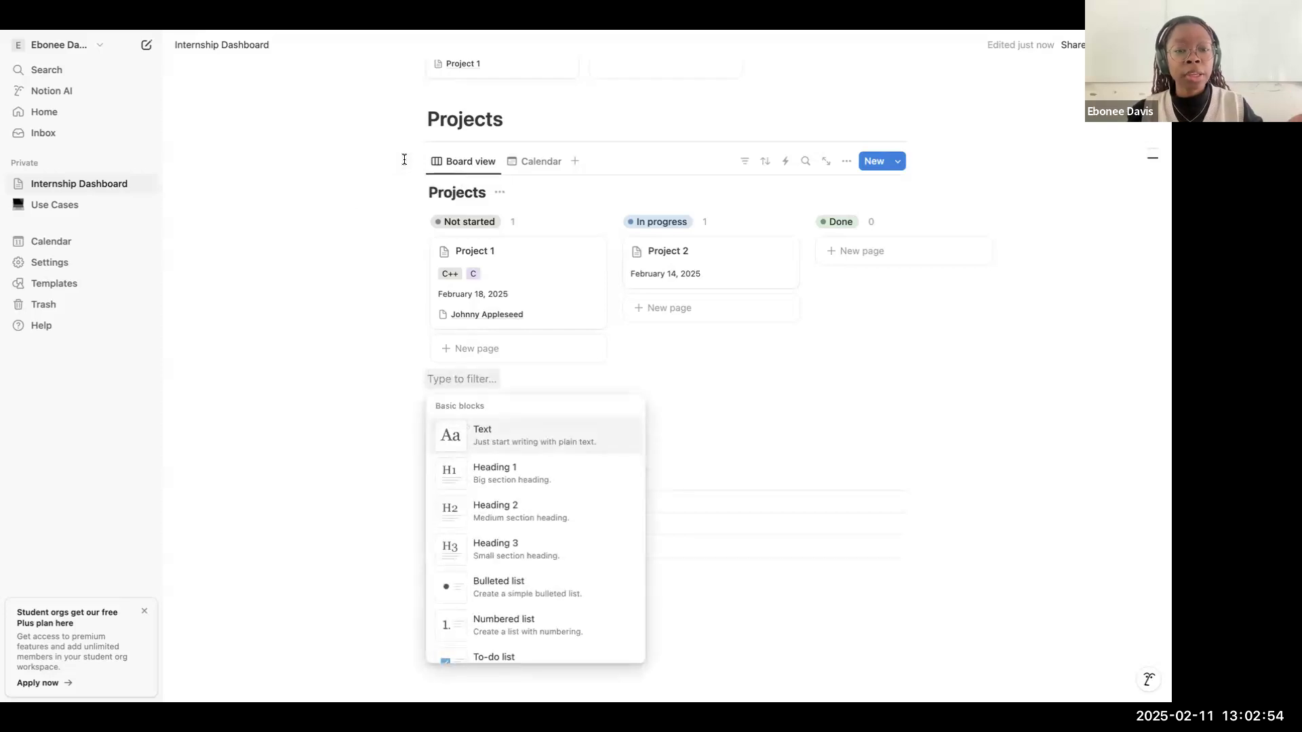
pyautogui.write('head')
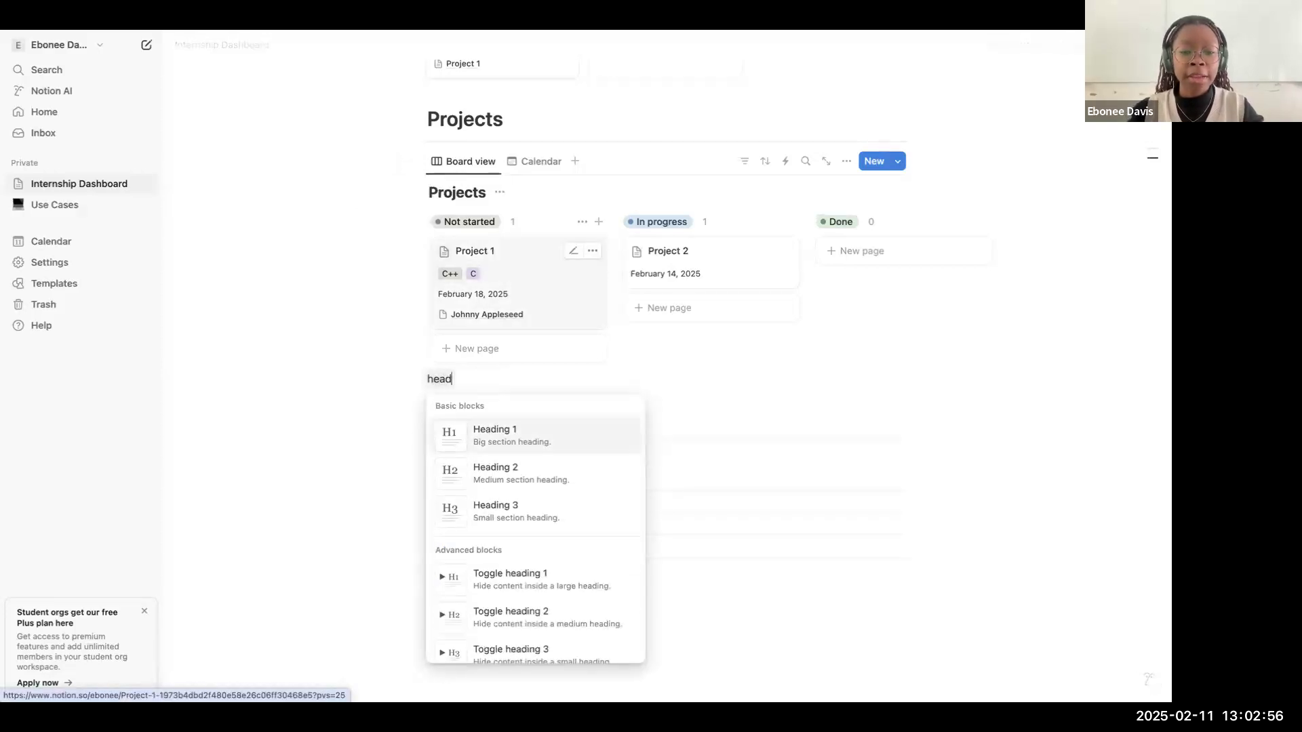
pyautogui.press('Return')
pyautogui.write('Notes')
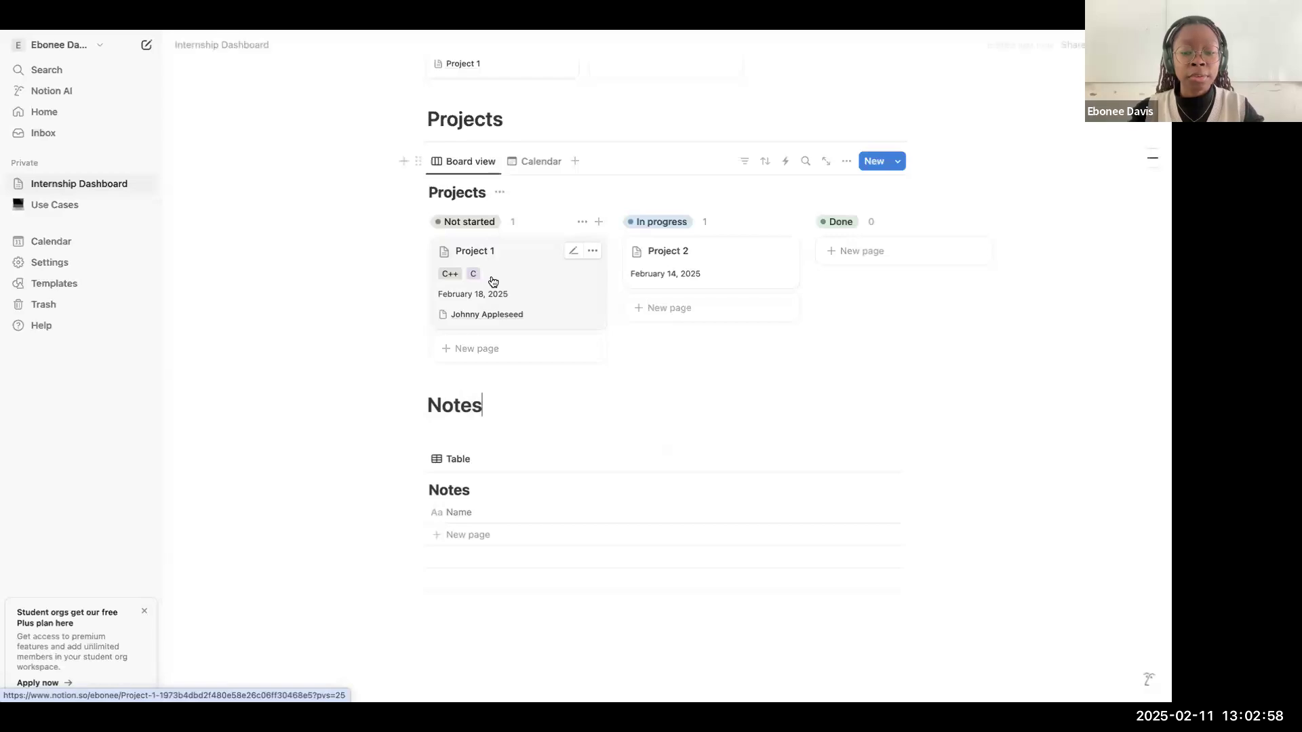
# Step: Insert a divider under the Notes heading and remove the extra empty line below it
pyautogui.press('Return')
pyautogui.write('/di')
pyautogui.press('Return')
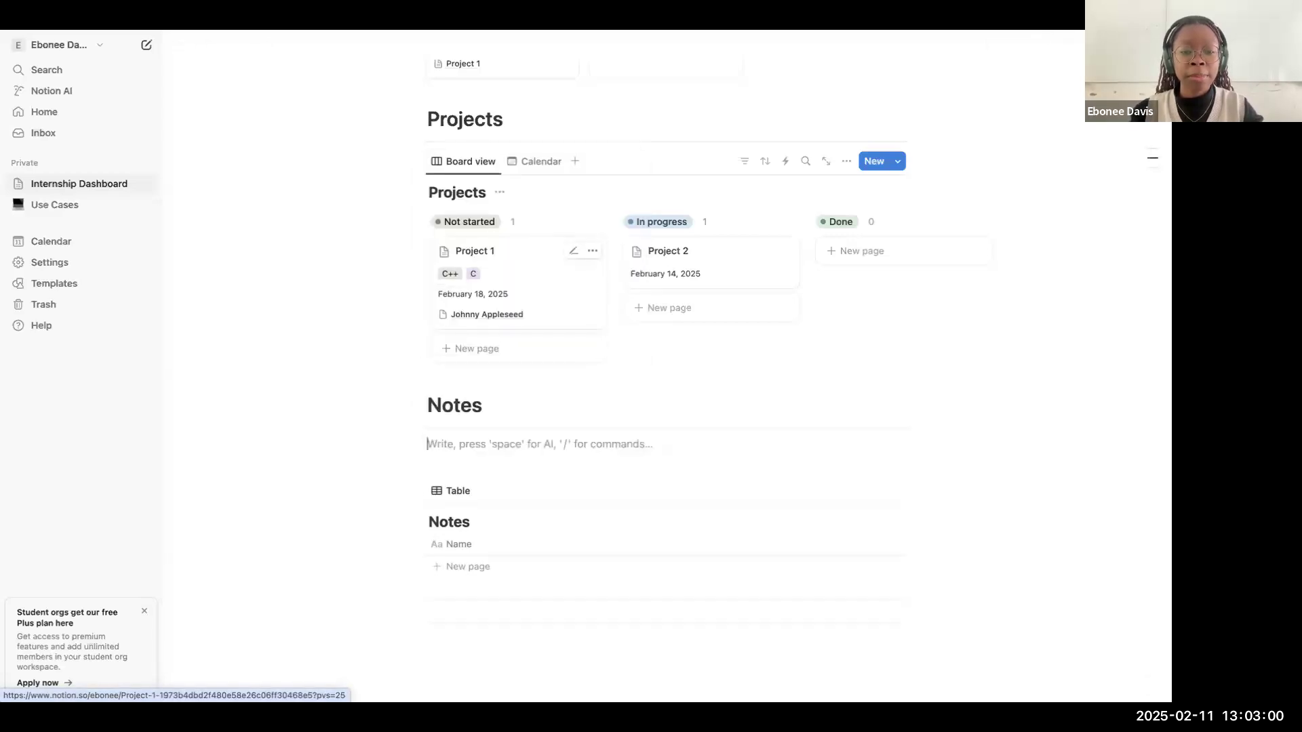
pyautogui.press('BackSpace')
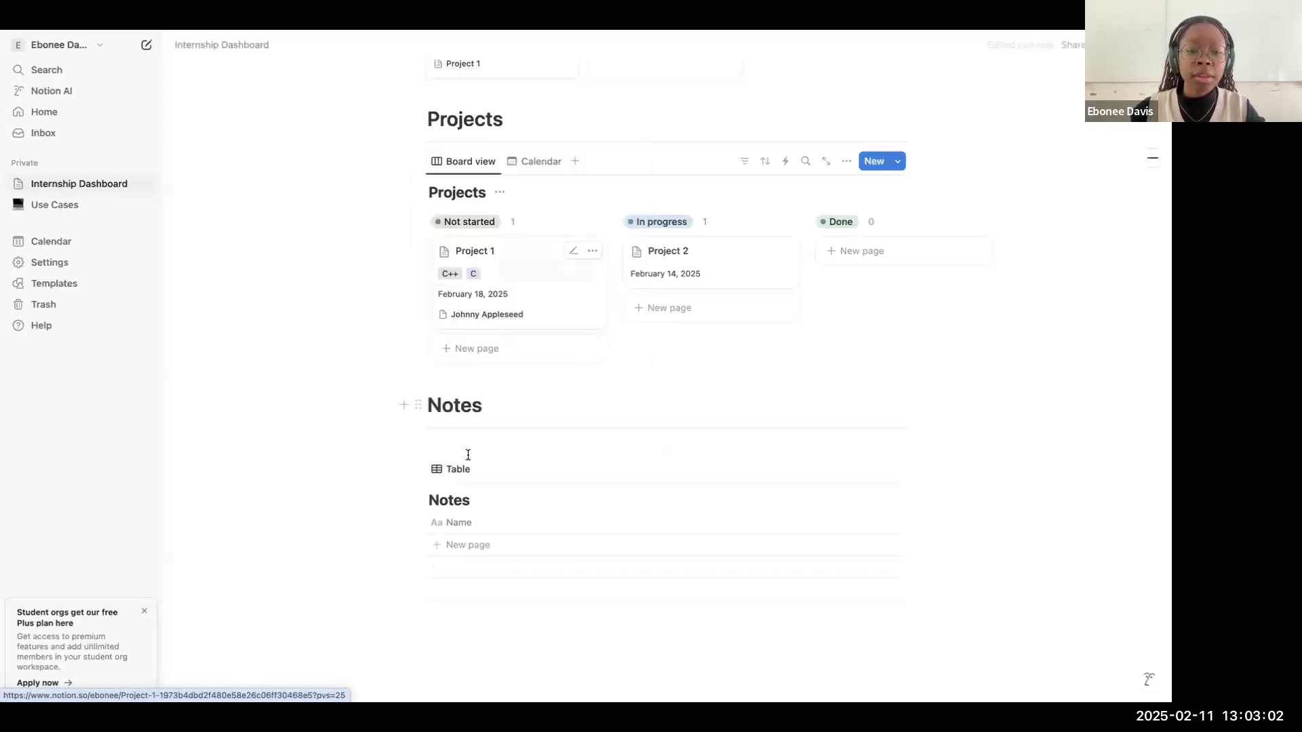
# Step: Create a blank entry in the Notes table, open its page and close it again without adding content
pyautogui.click(552, 549)
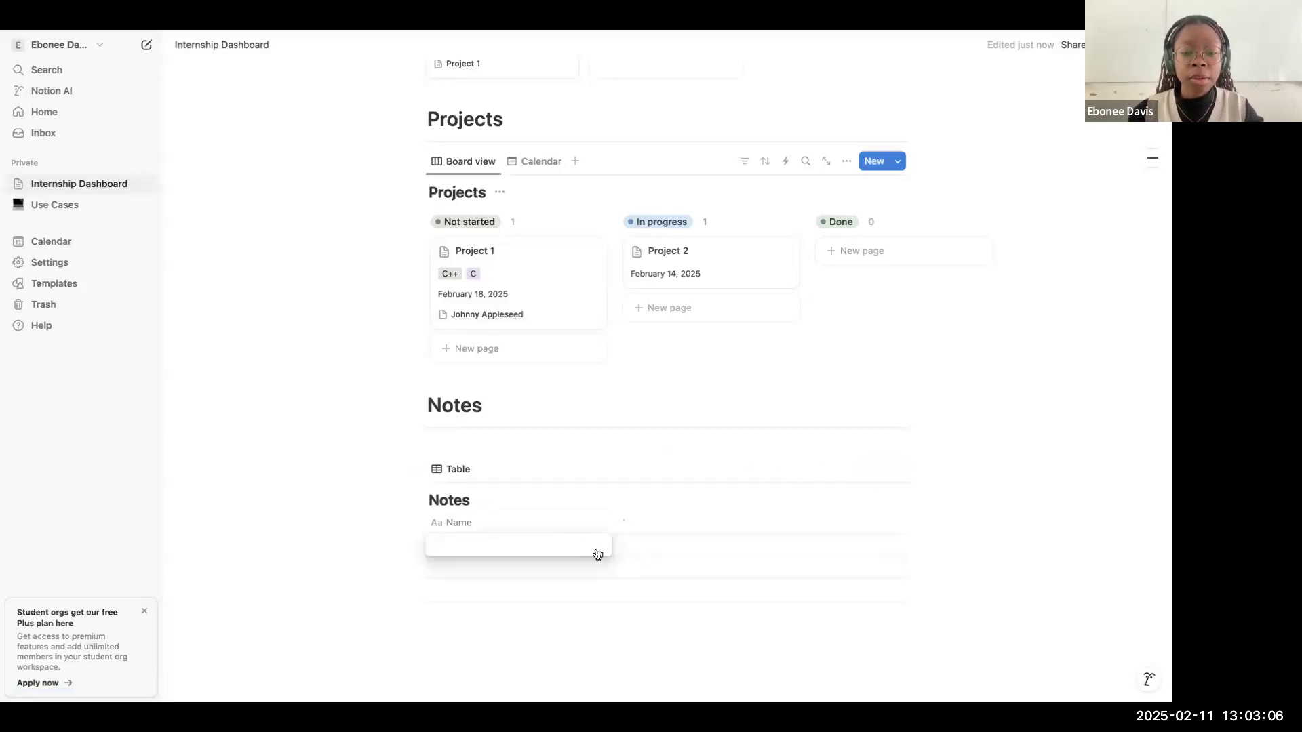
pyautogui.click(589, 548)
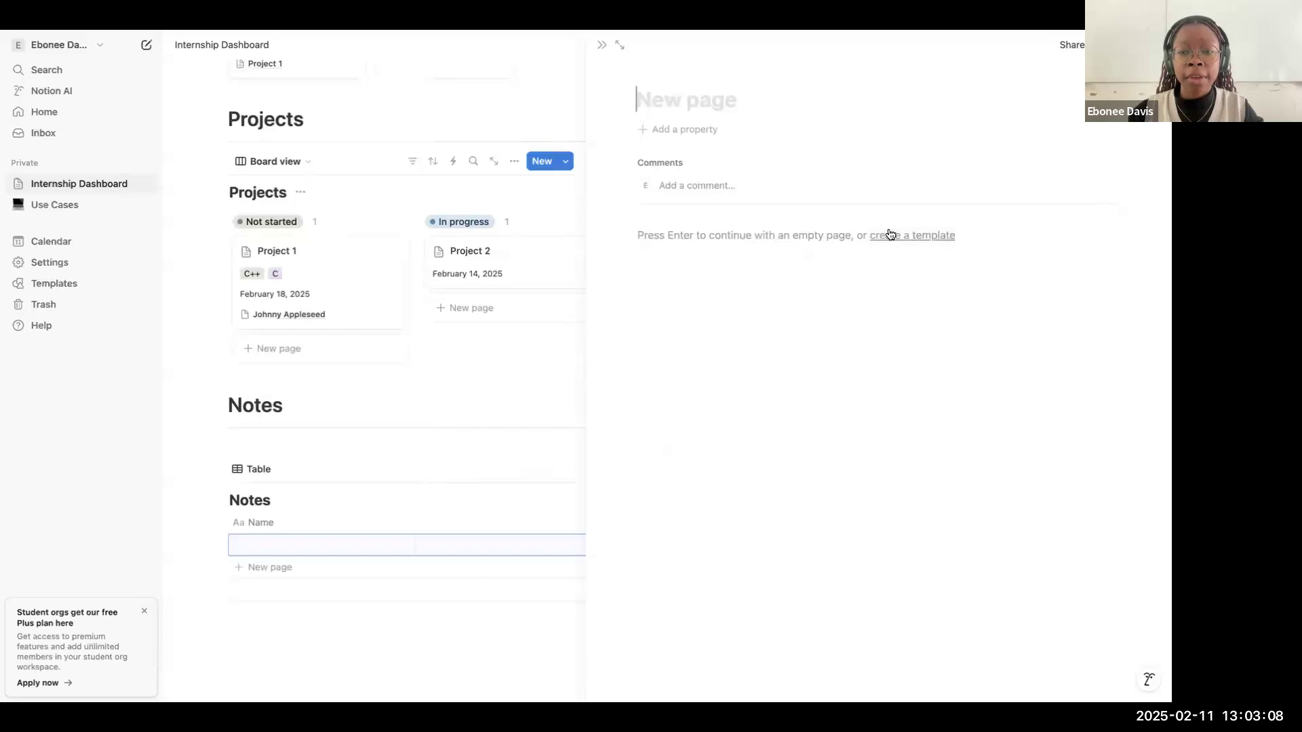
pyautogui.click(604, 45)
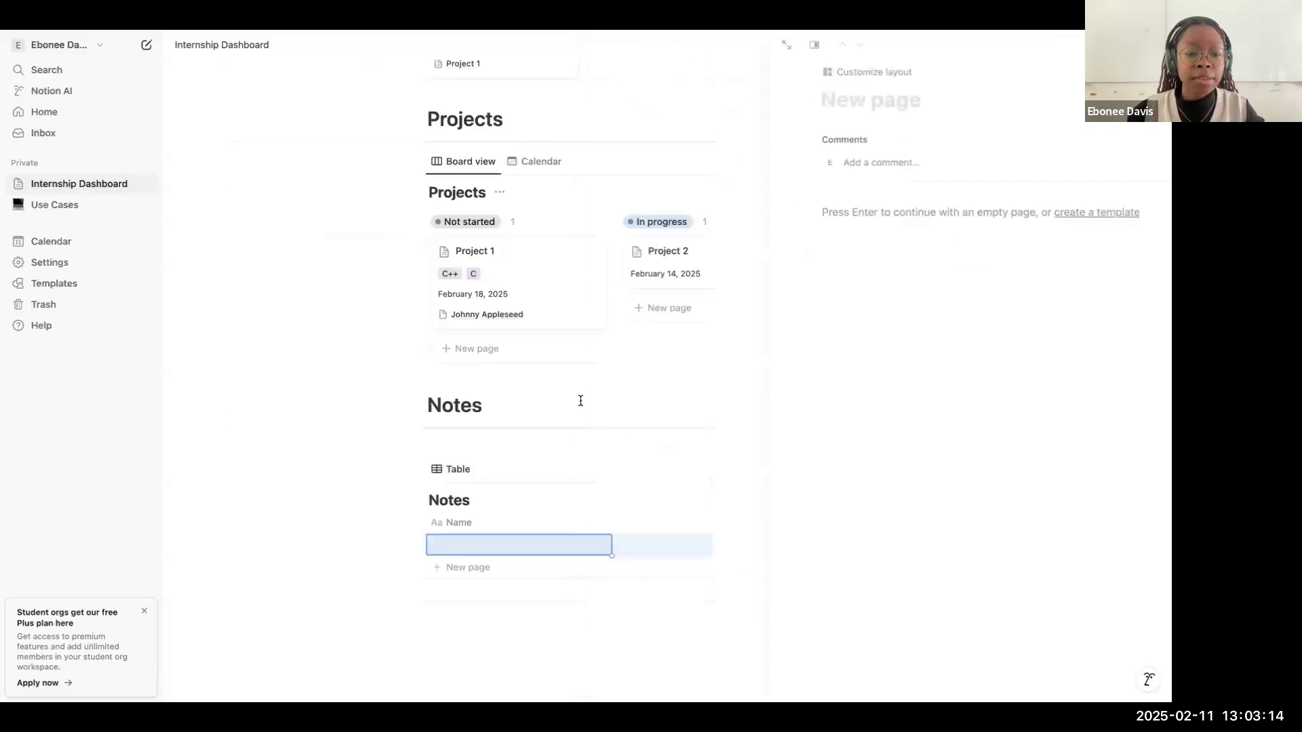
# Step: Add a one-way relation property named Projects to the Notes table, linked to the dashboard's Projects database with no limit
pyautogui.click(625, 528)
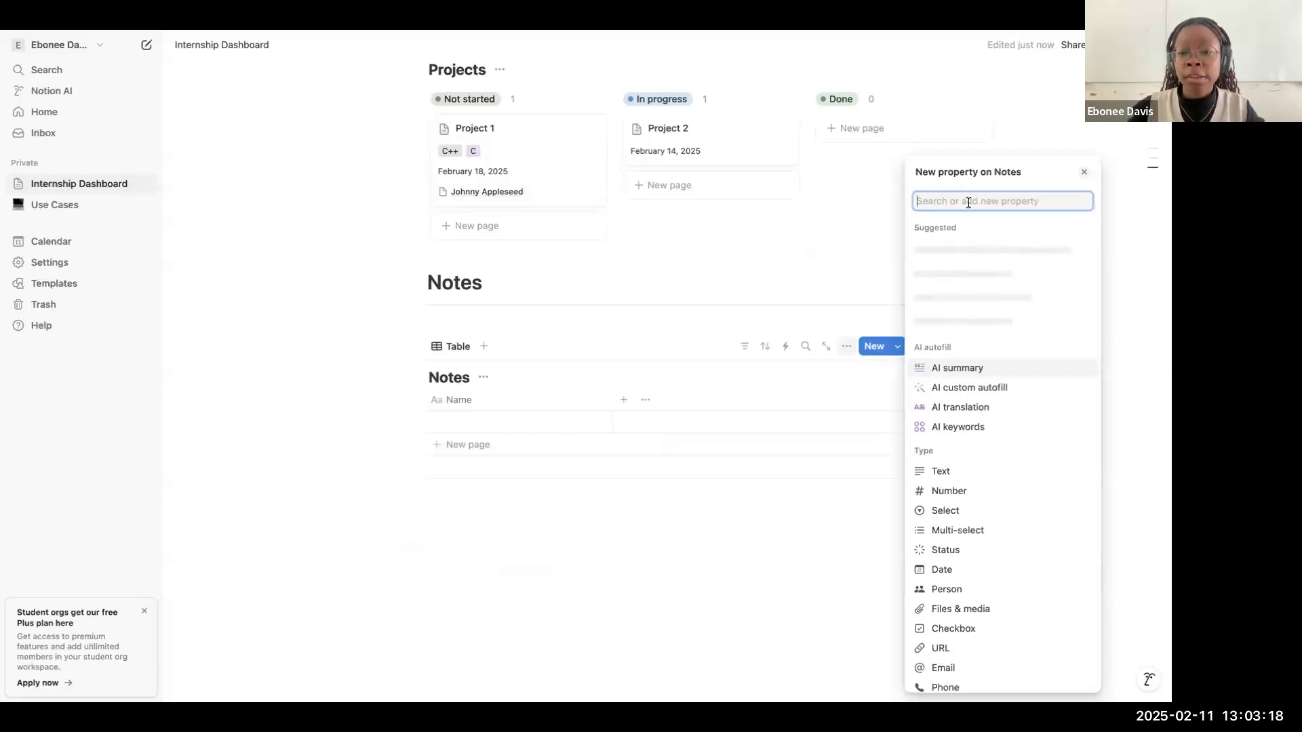
pyautogui.write('rela')
pyautogui.press('Return')
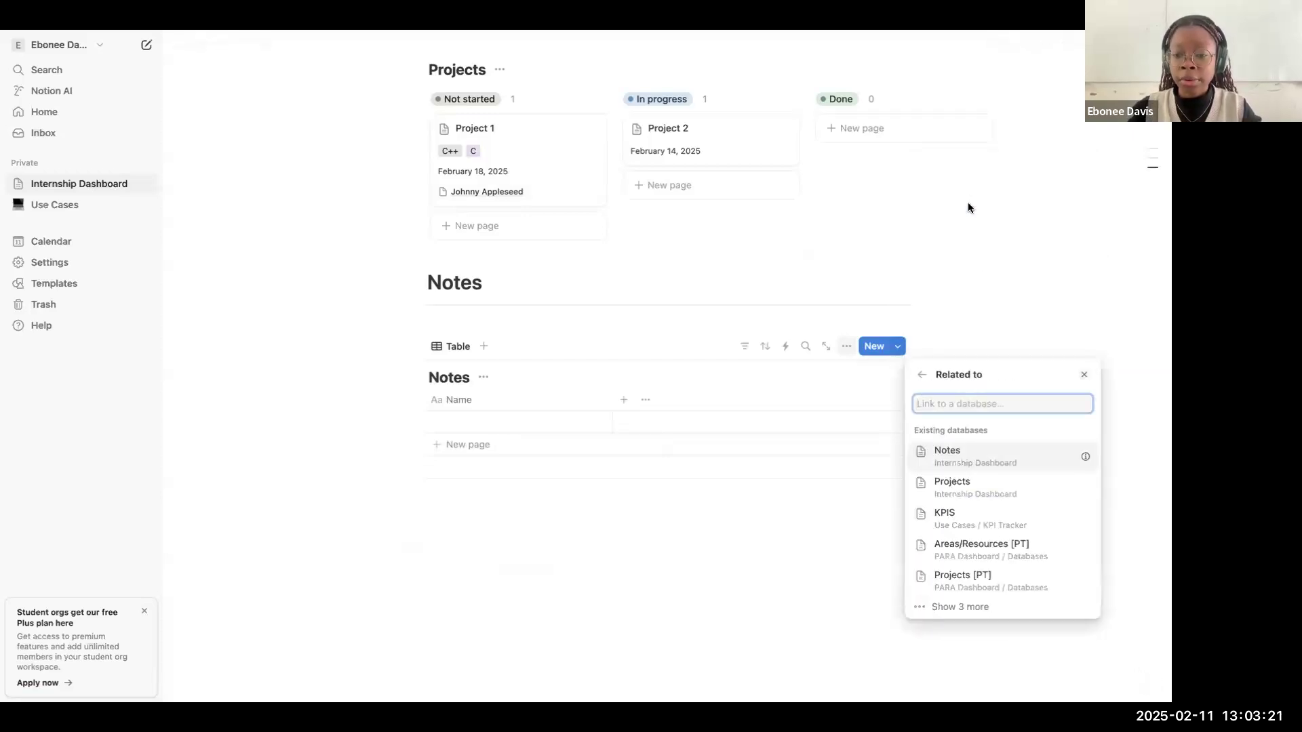
pyautogui.click(1015, 487)
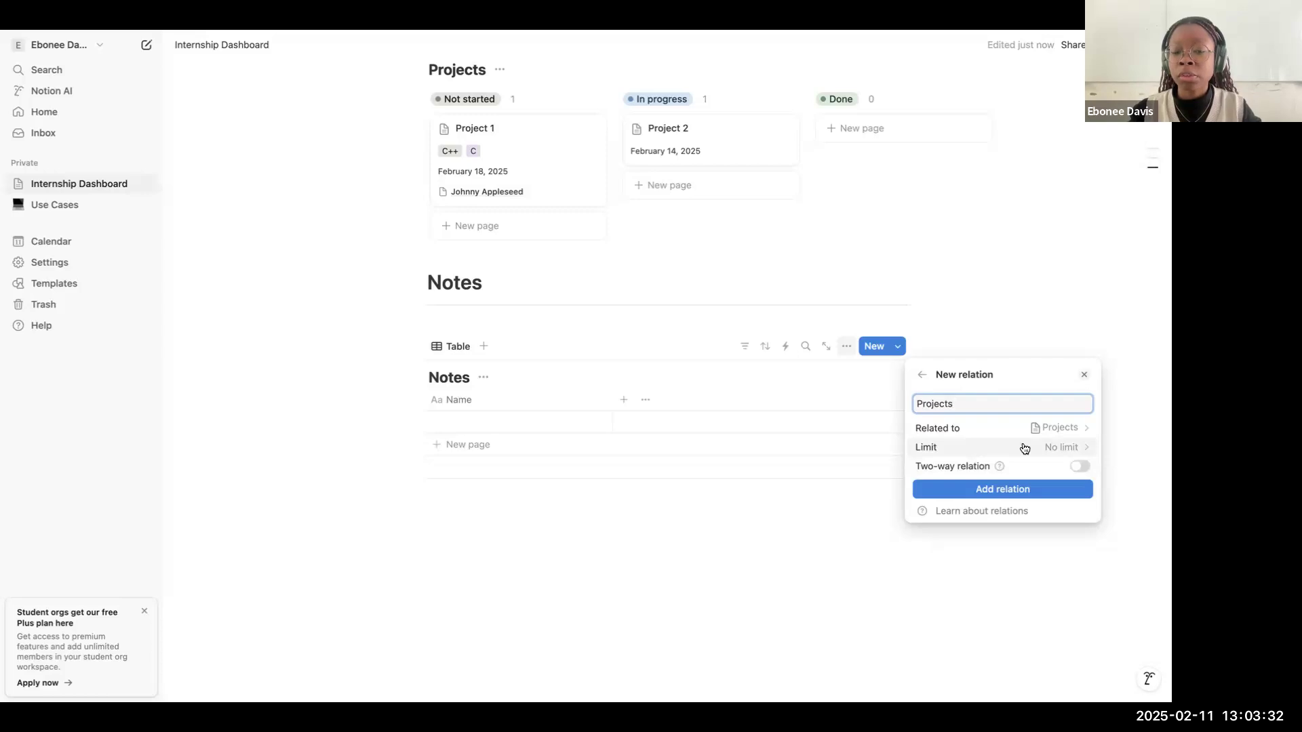
pyautogui.click(1009, 489)
pyautogui.click(784, 378)
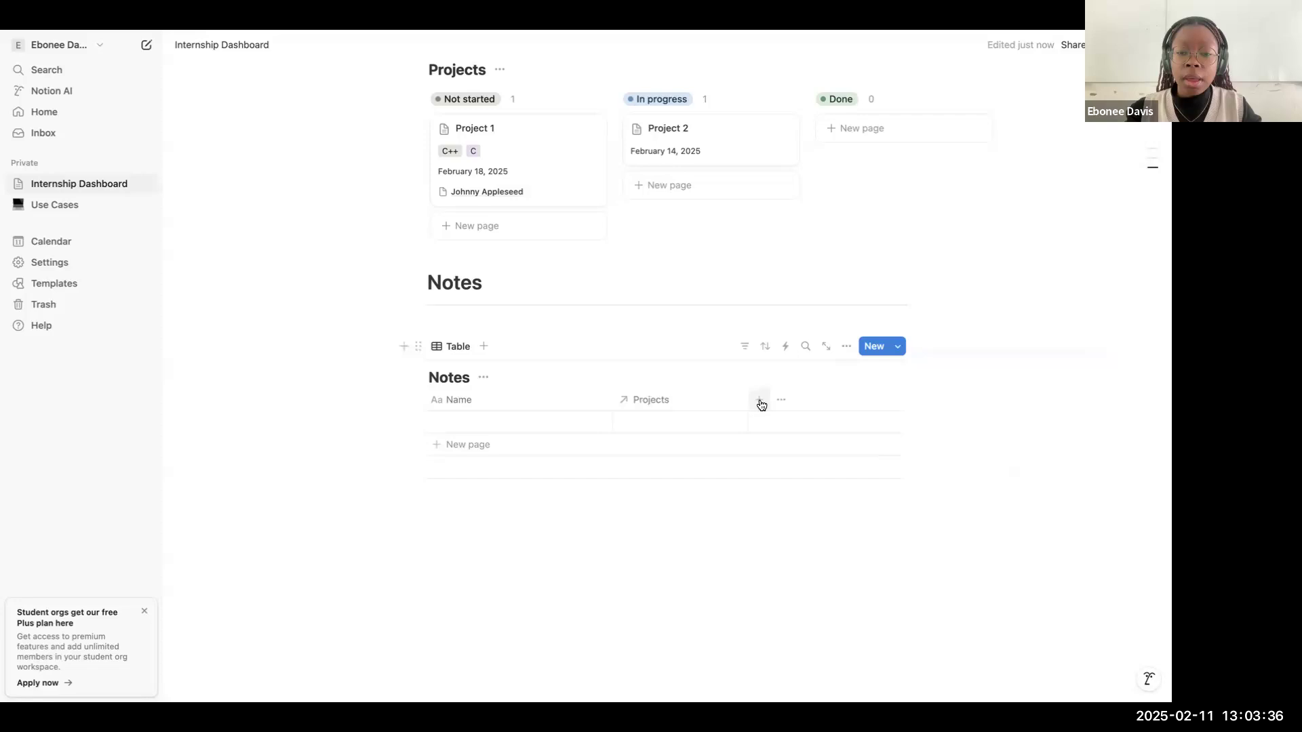
# Step: Add a Date property to the Notes table with the default name Date
pyautogui.click(760, 403)
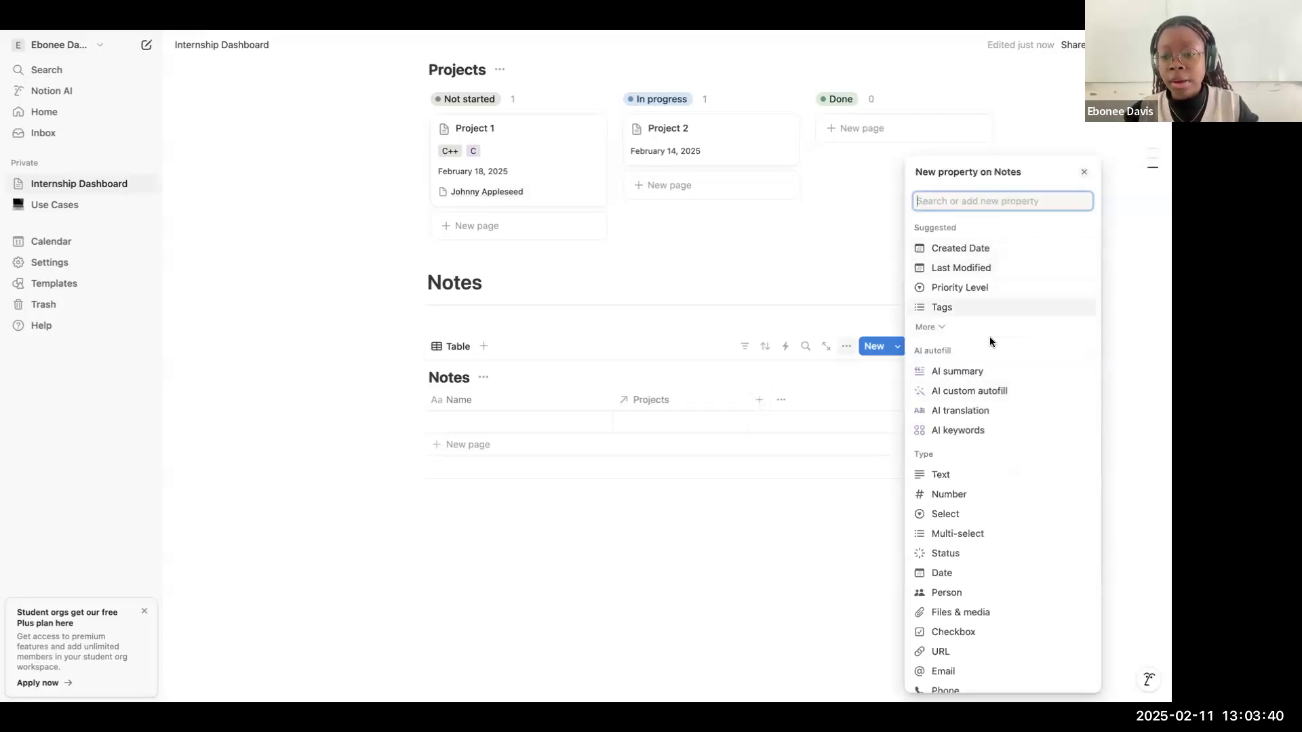
pyautogui.scroll(-3, 990, 339)
pyautogui.scroll(-3, 990, 407)
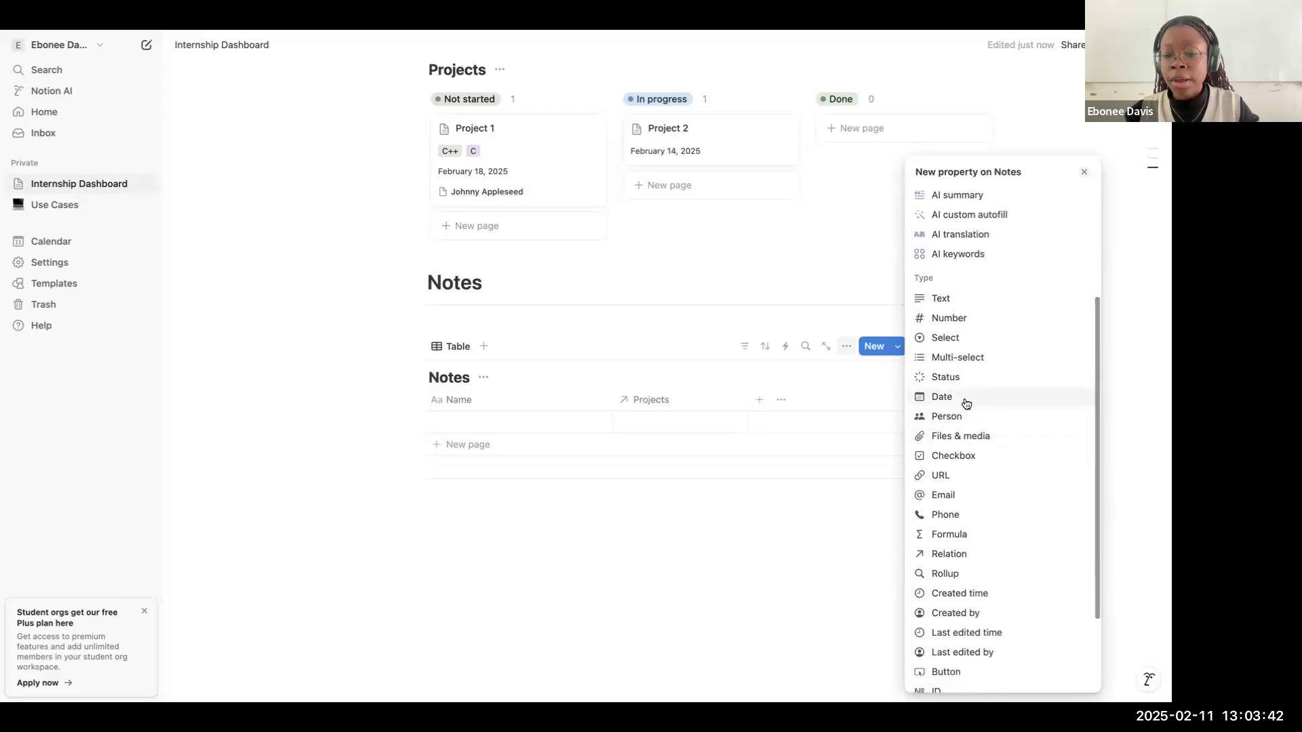
pyautogui.click(966, 399)
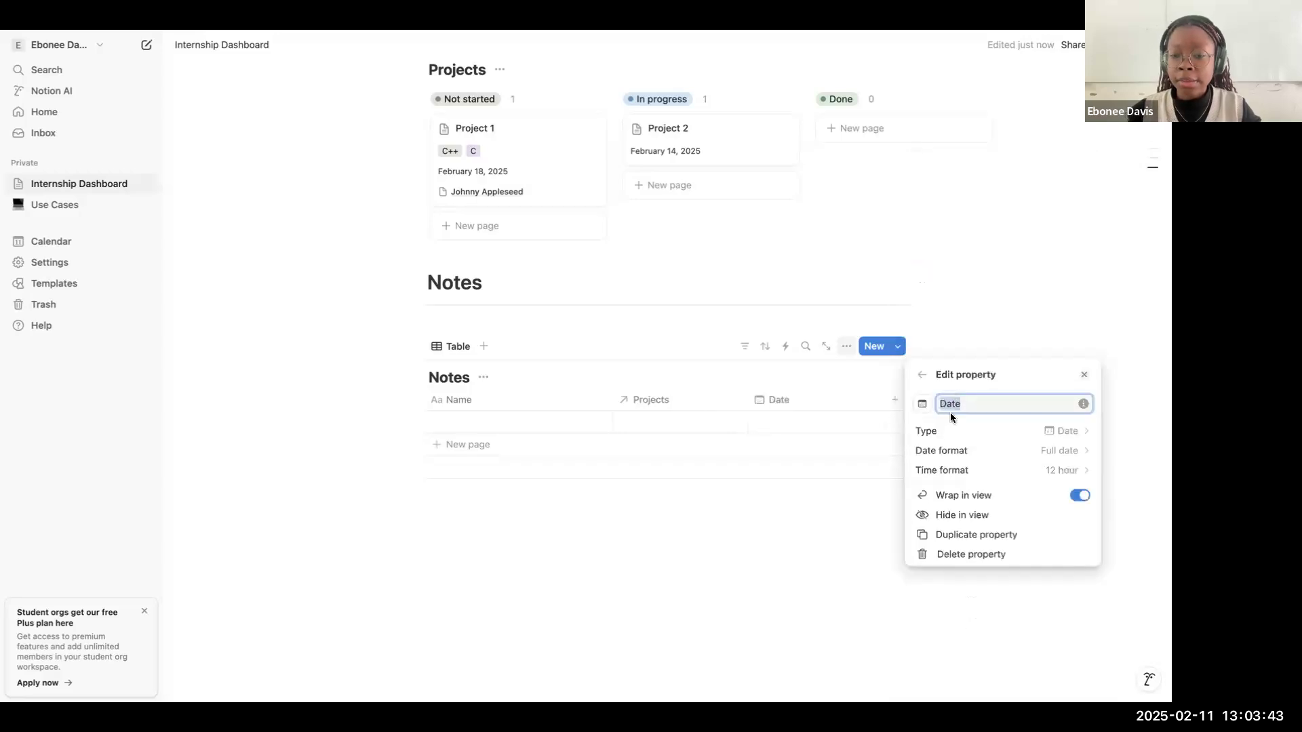
# Step: Link Project 2 in the Projects relation of the blank entry in the Notes table
pyautogui.click(861, 382)
pyautogui.scroll(3, 519, 419)
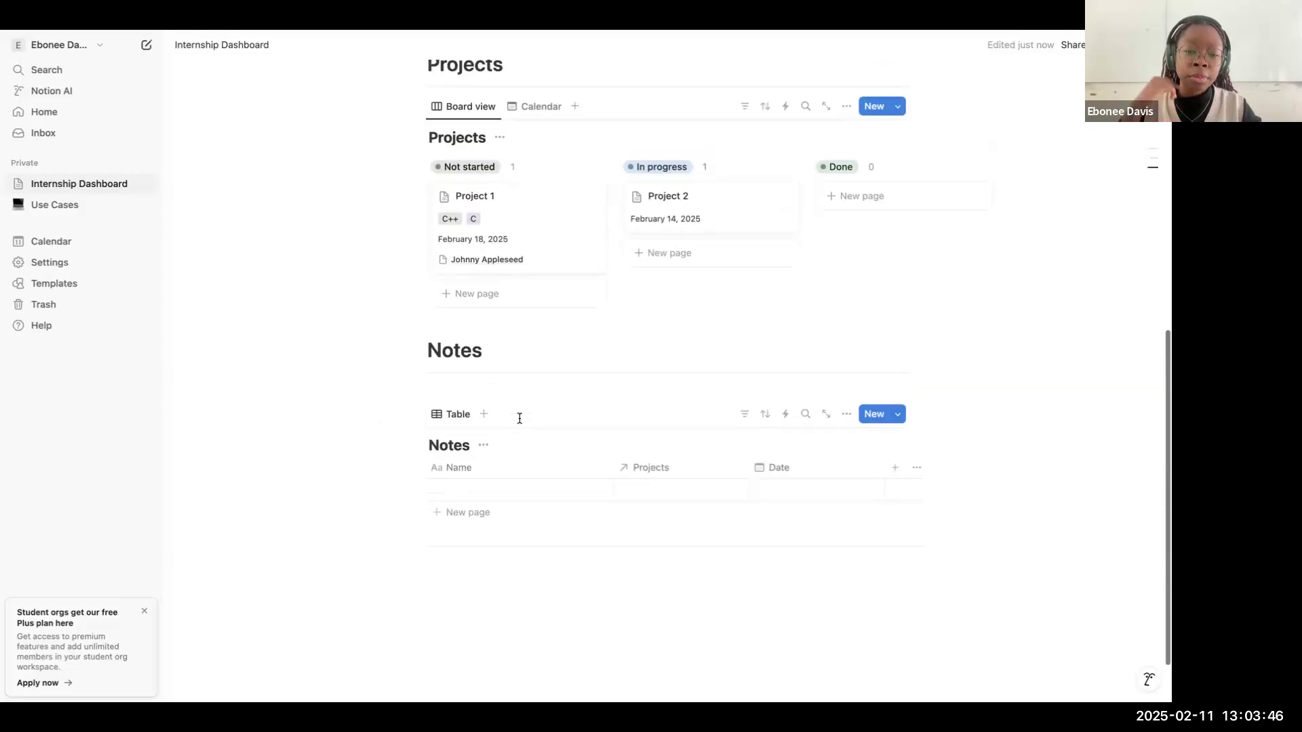
pyautogui.click(654, 528)
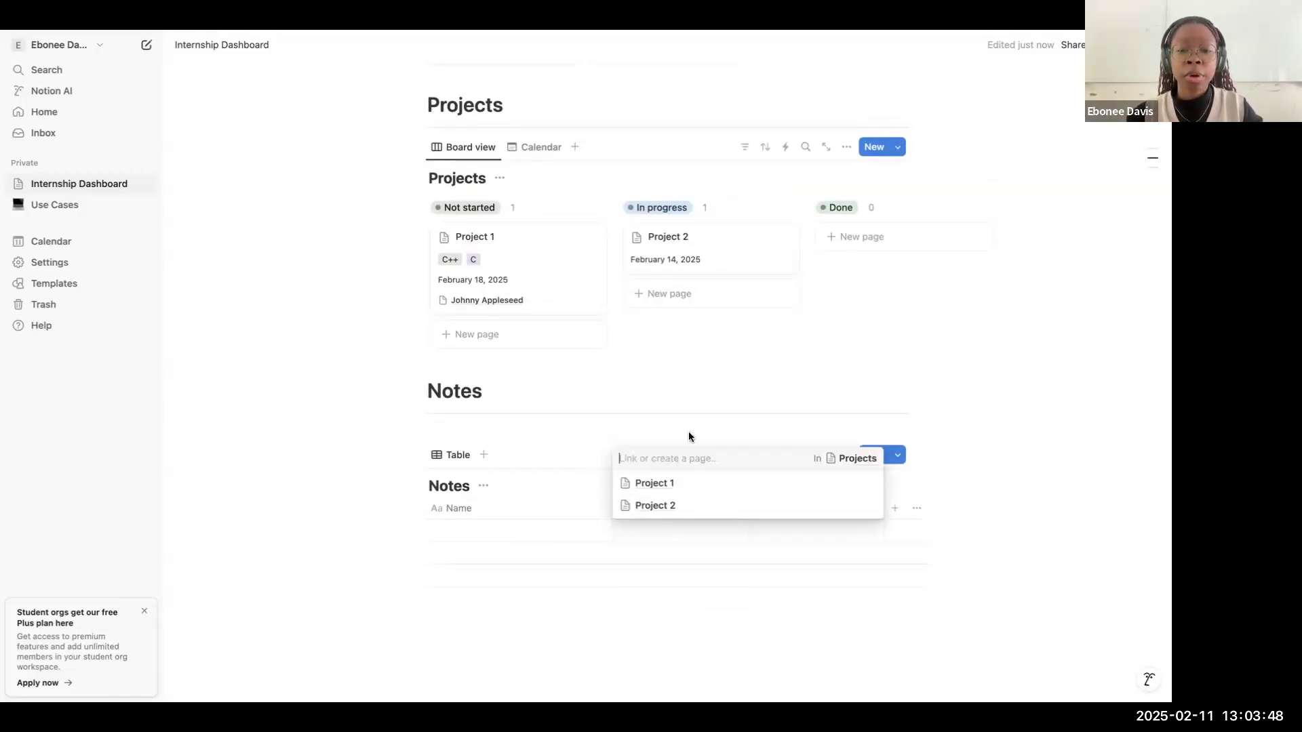
pyautogui.click(667, 505)
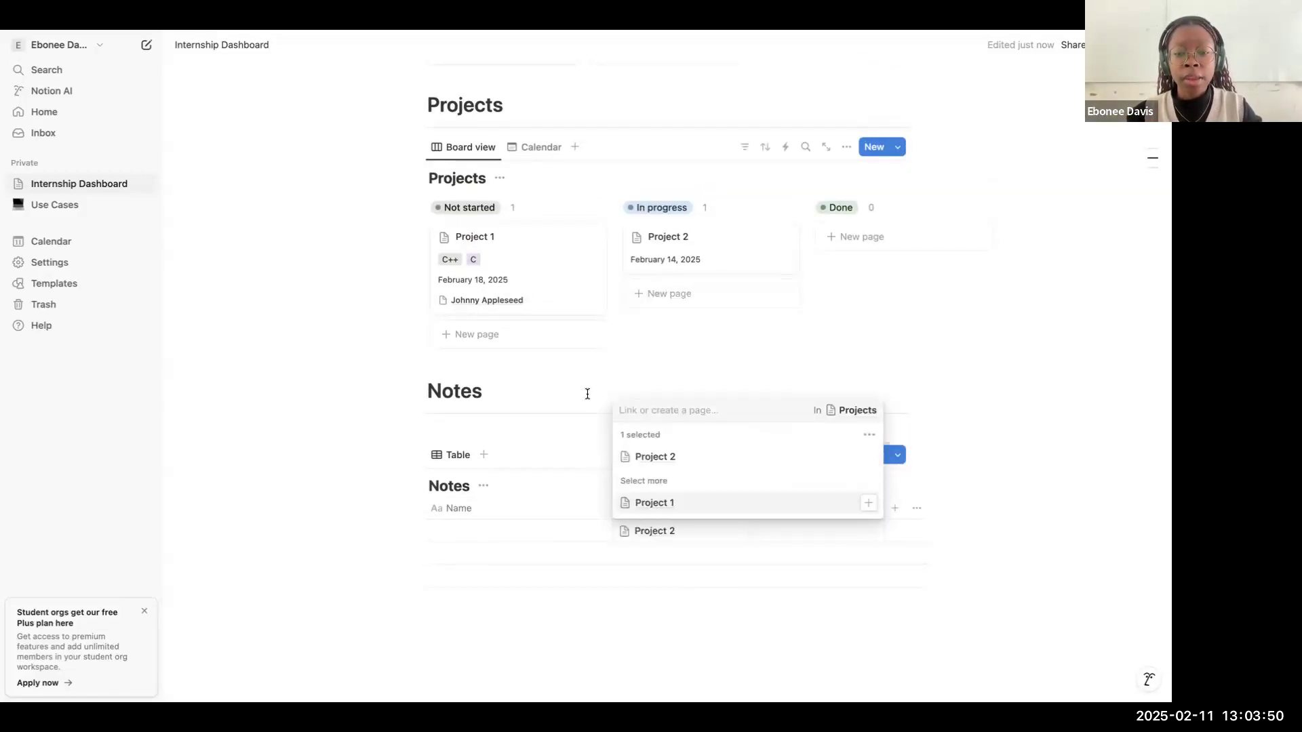
pyautogui.click(600, 392)
# Step: Insert a callout block on the empty line between the goals bullet list and the People heading
pyautogui.scroll(5, 610, 306)
pyautogui.scroll(-4, 668, 477)
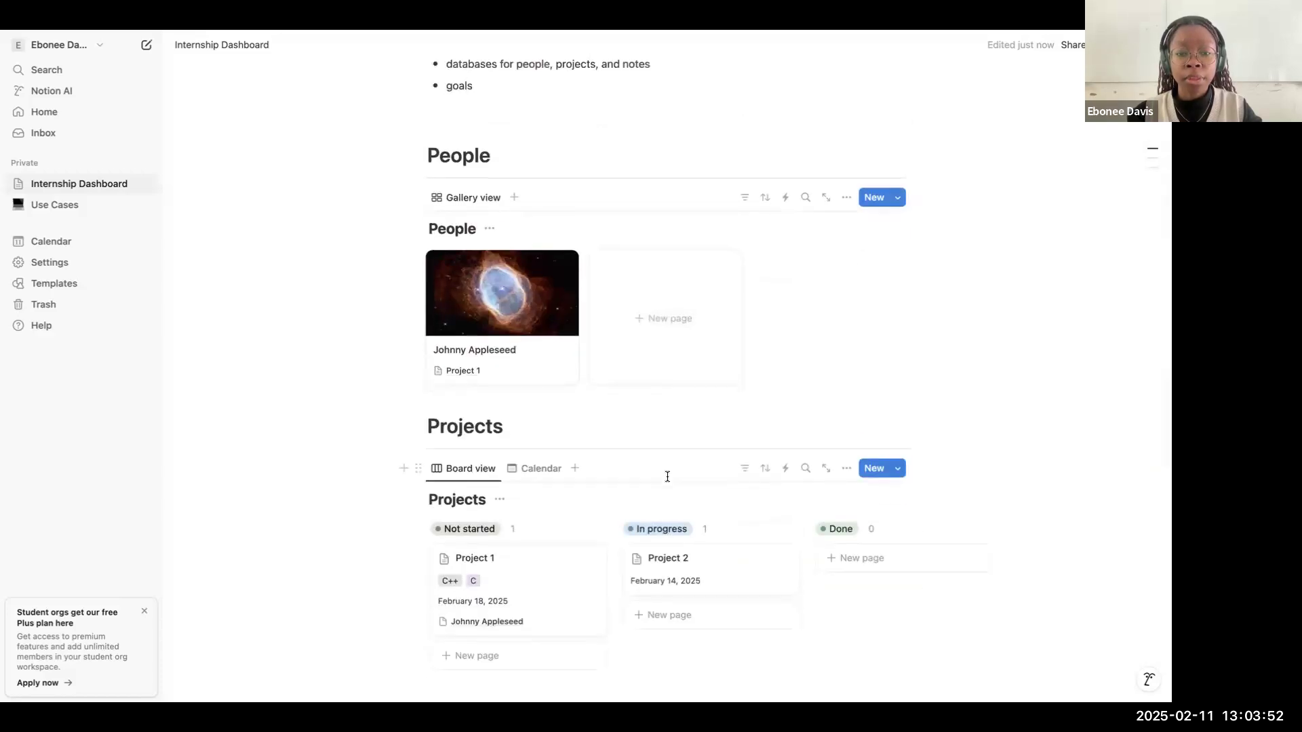
pyautogui.scroll(-4, 856, 430)
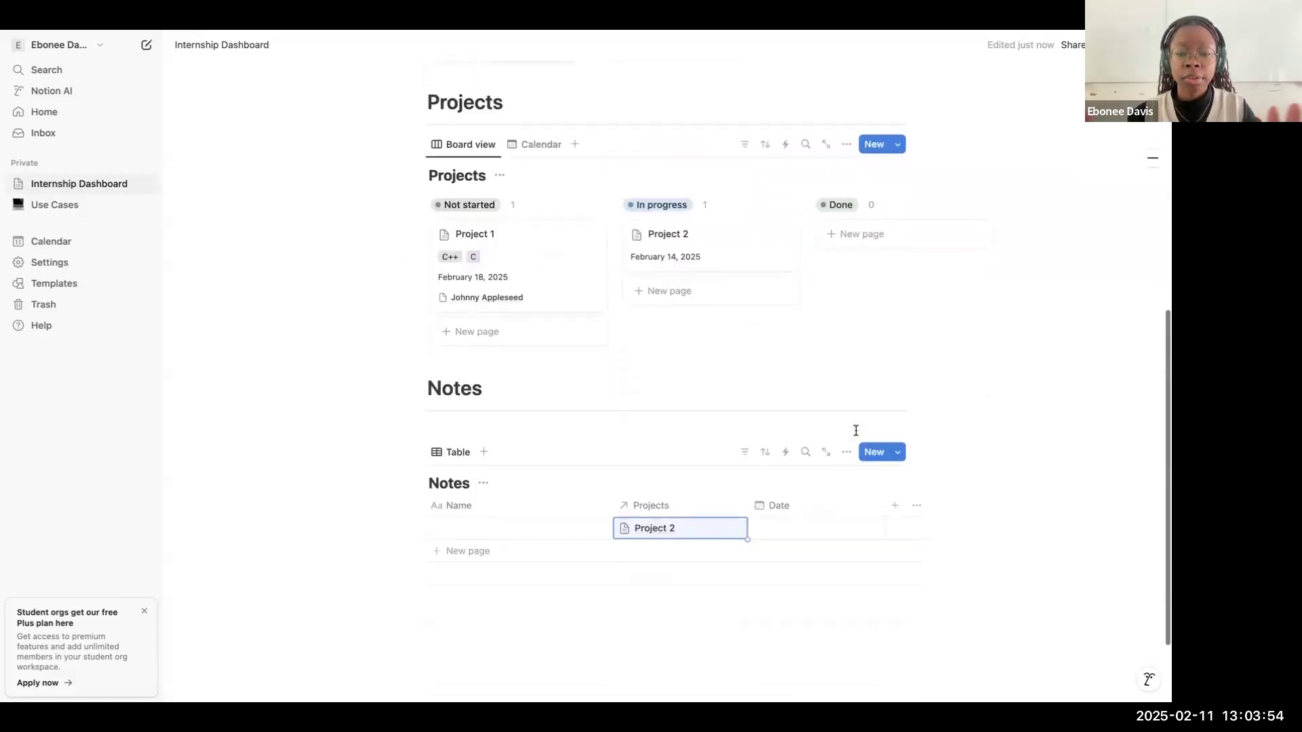
pyautogui.scroll(7, 677, 324)
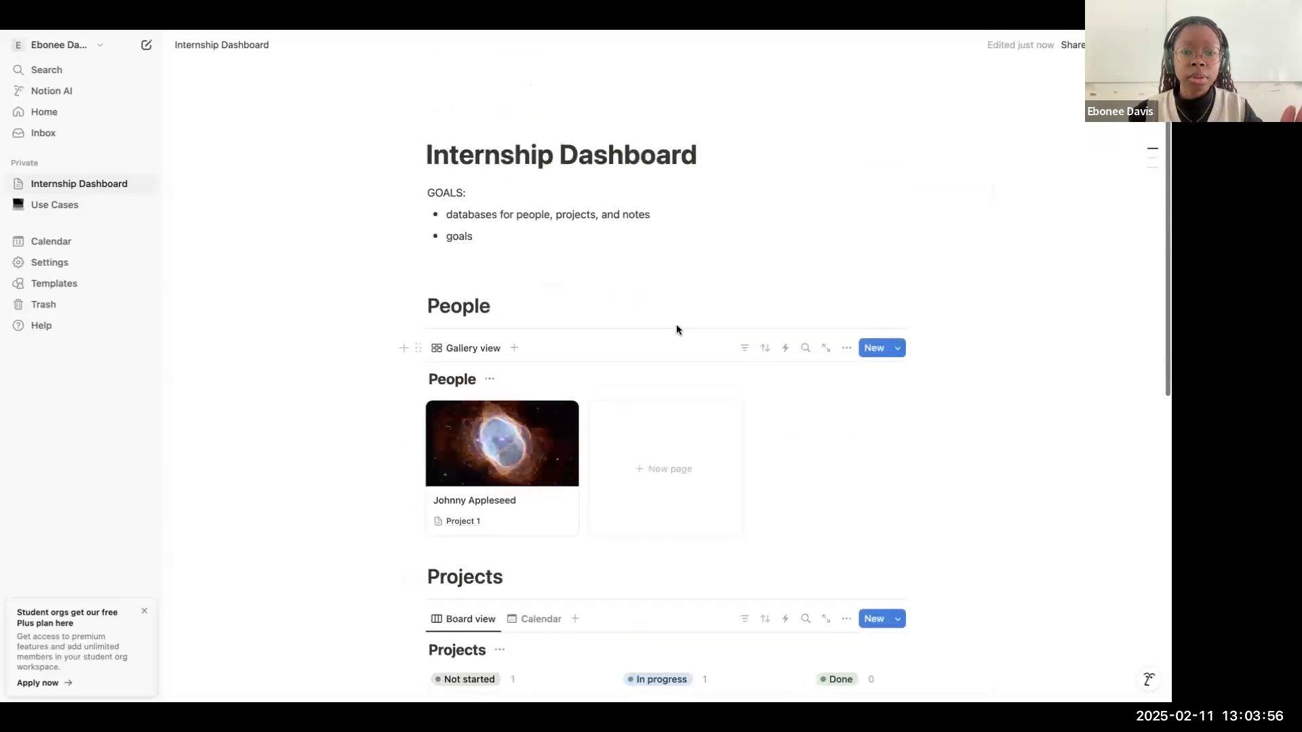
pyautogui.click(489, 277)
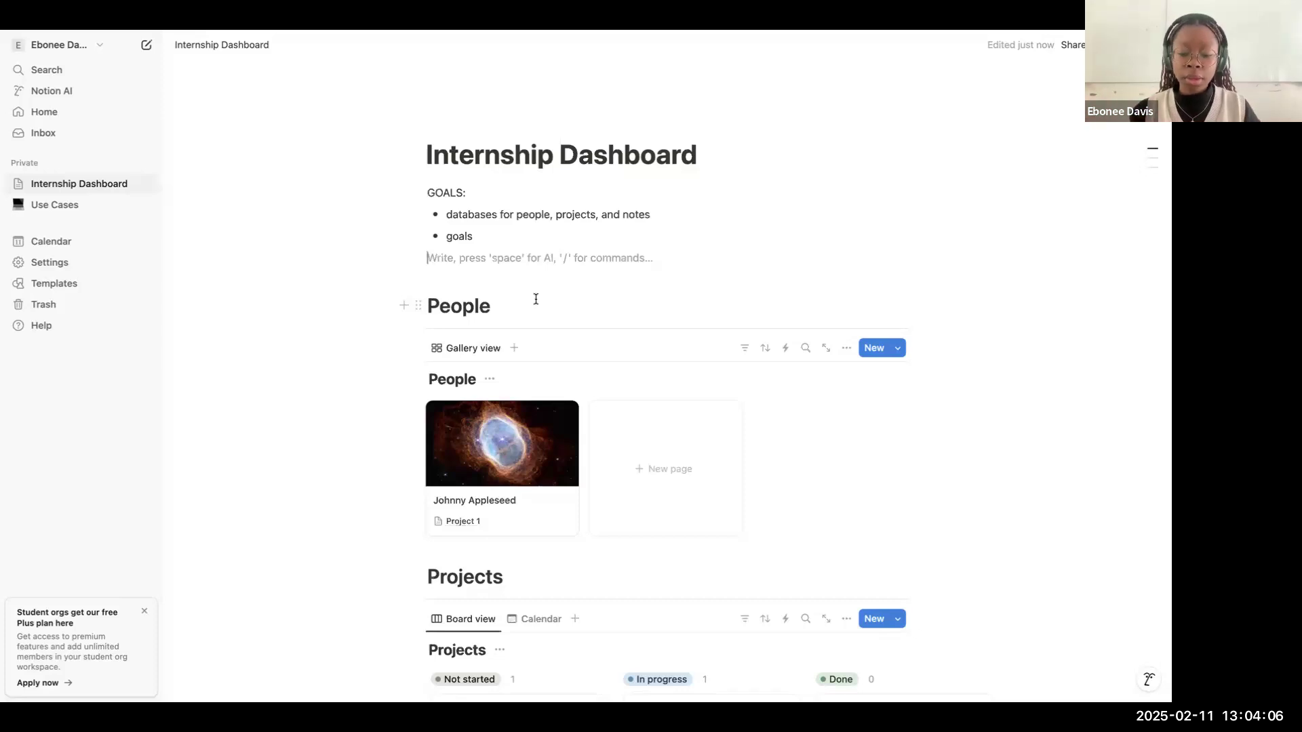
pyautogui.write('/')
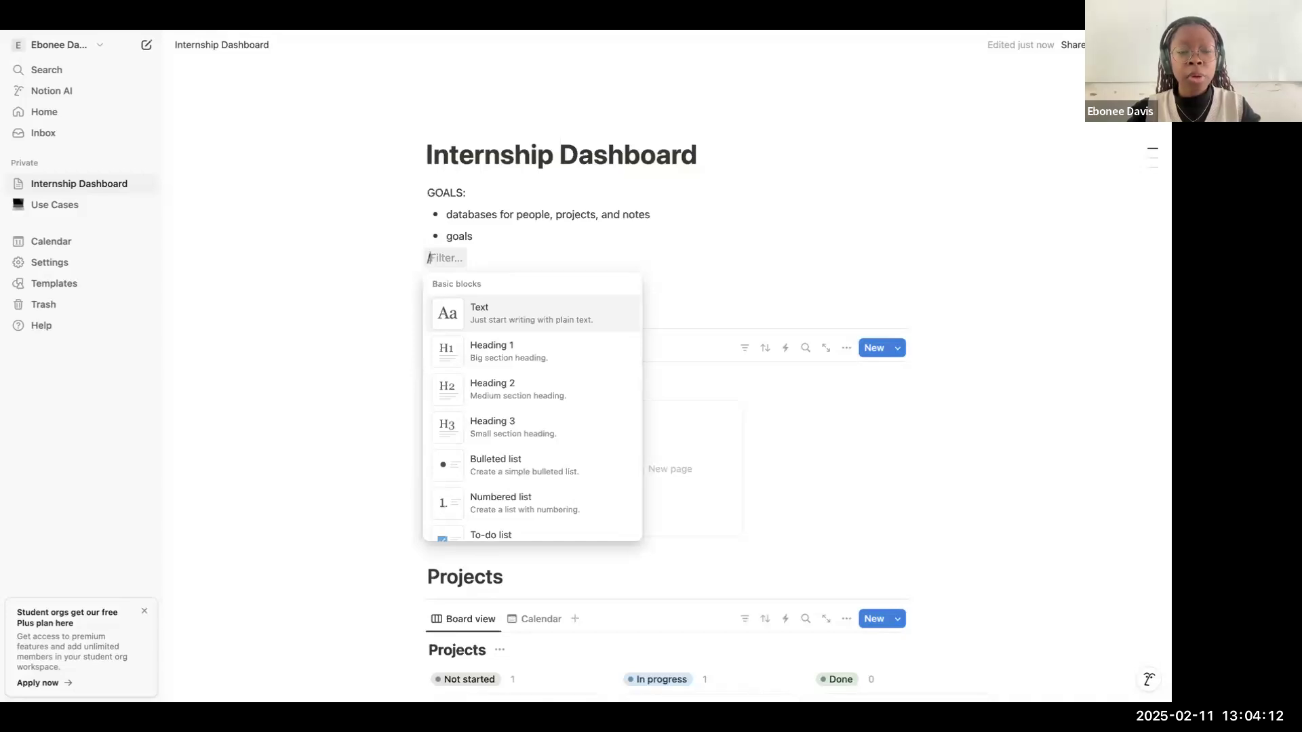
pyautogui.write('call')
pyautogui.press('Return')
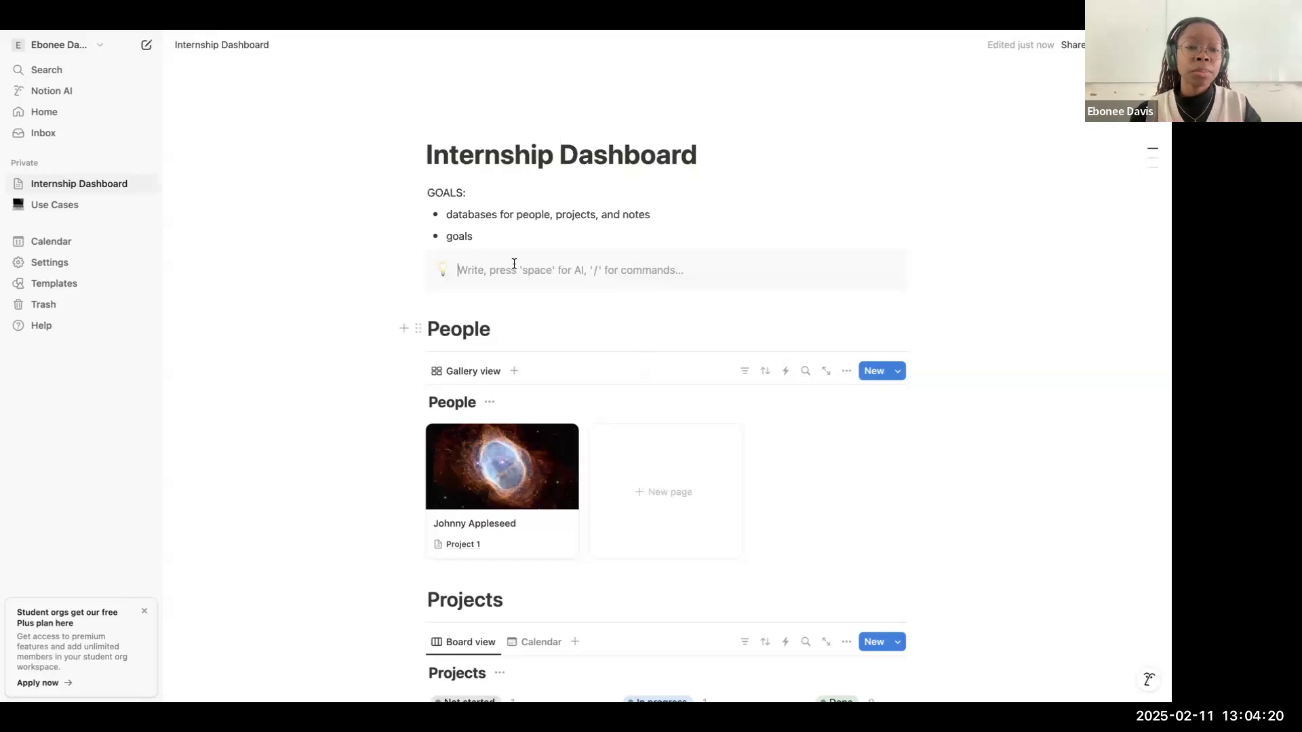
# Step: Change the callout's icon to the star emoji, finding it with the search word "star"
pyautogui.click(443, 273)
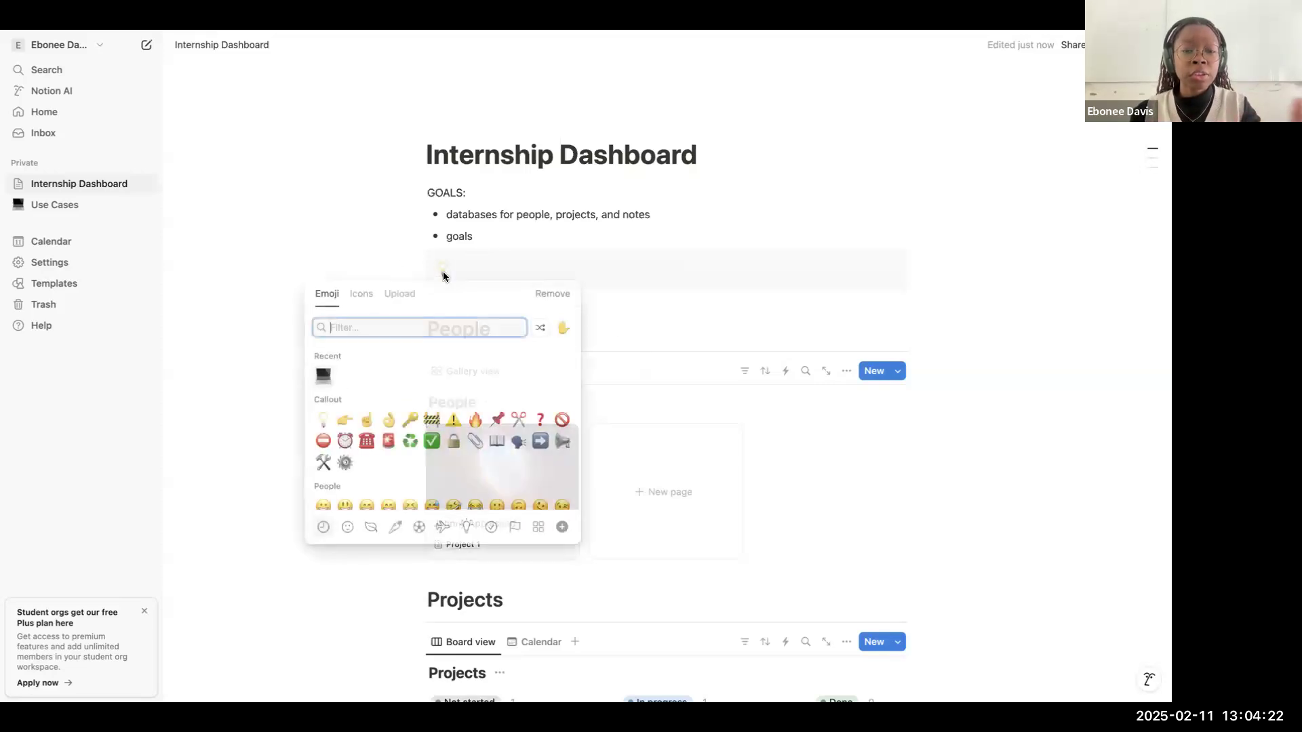
pyautogui.scroll(-1, 450, 461)
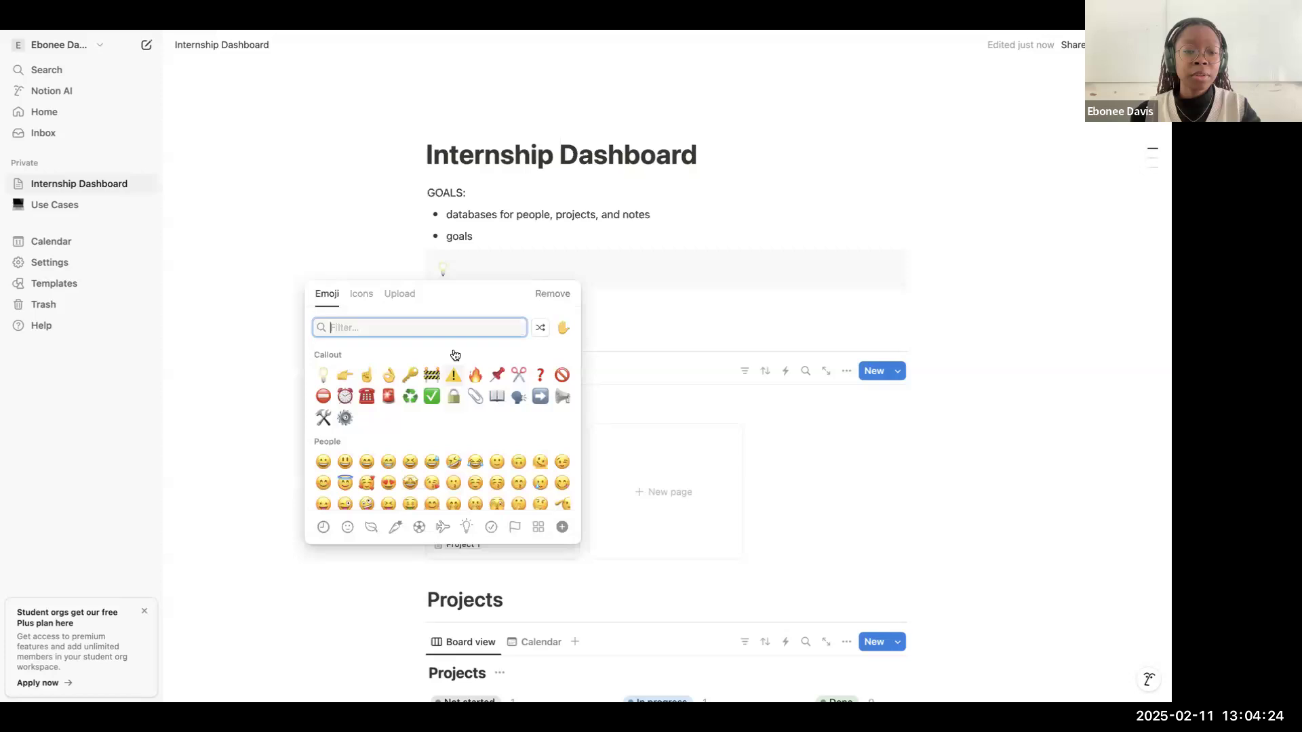
pyautogui.scroll(1, 453, 380)
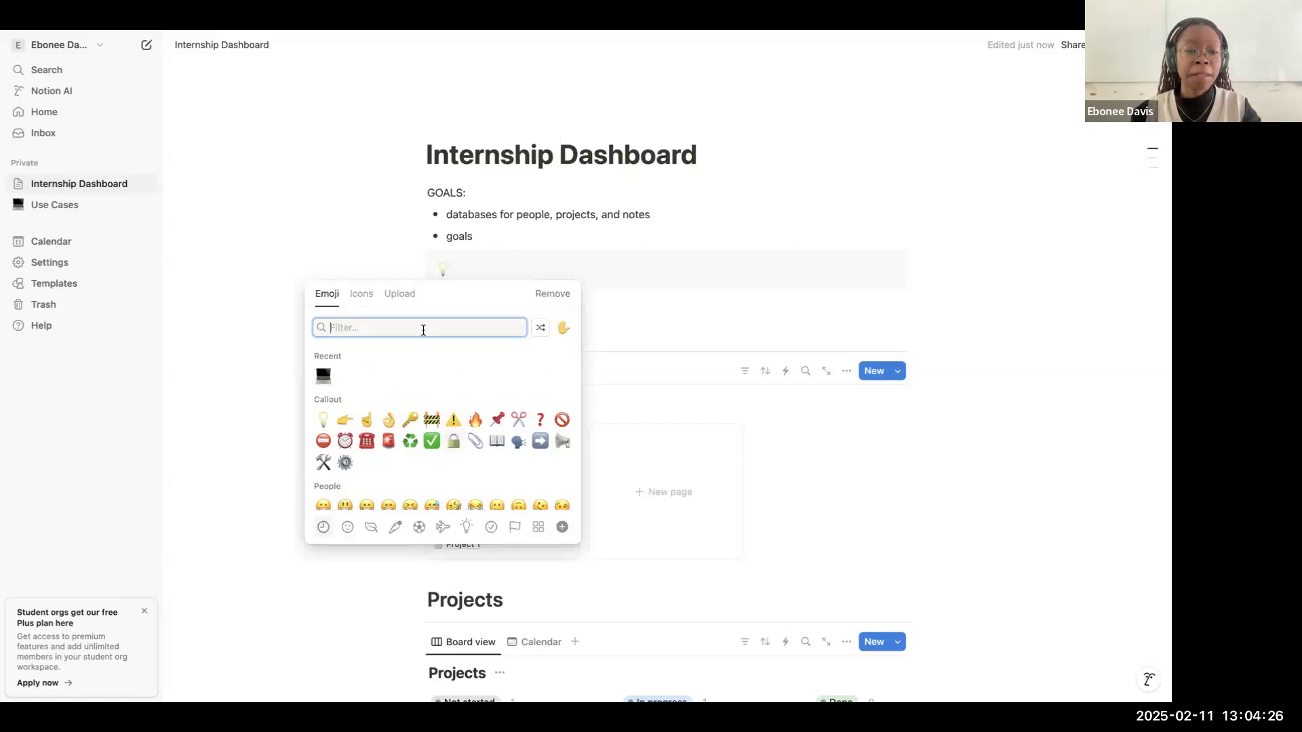
pyautogui.write('star')
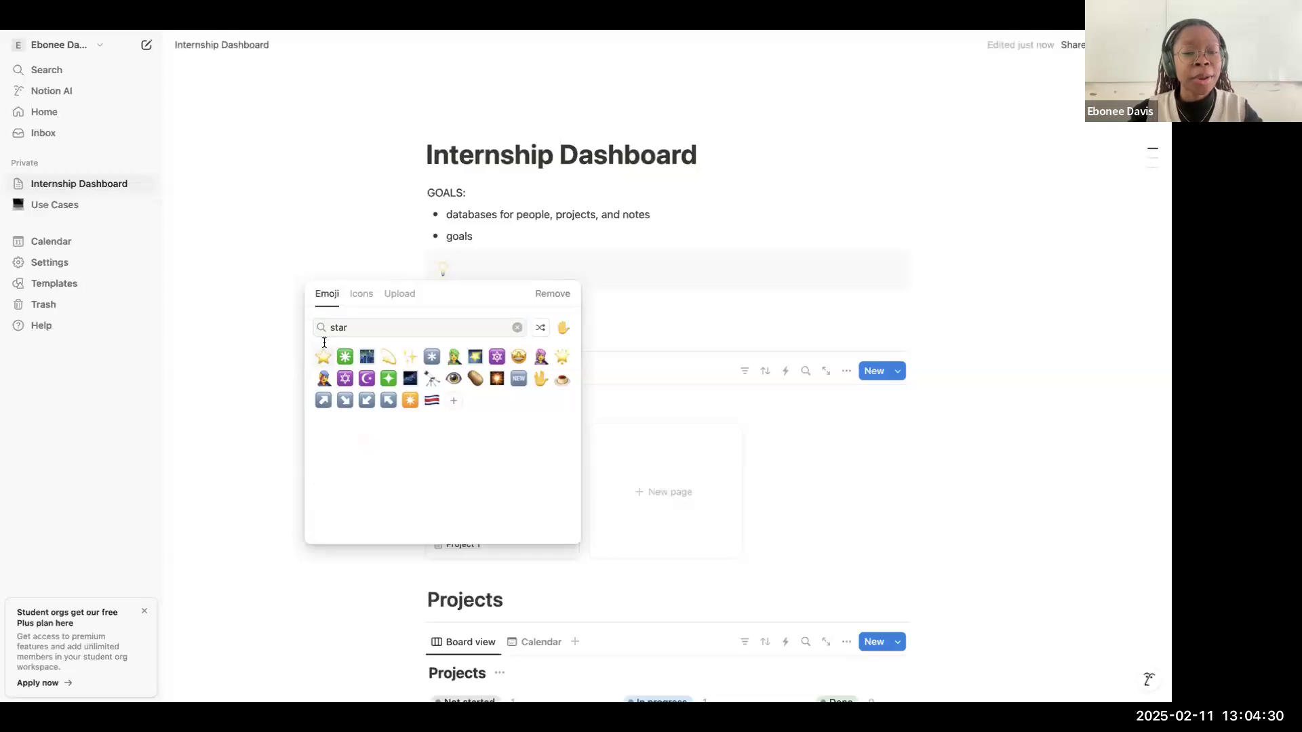
pyautogui.click(323, 356)
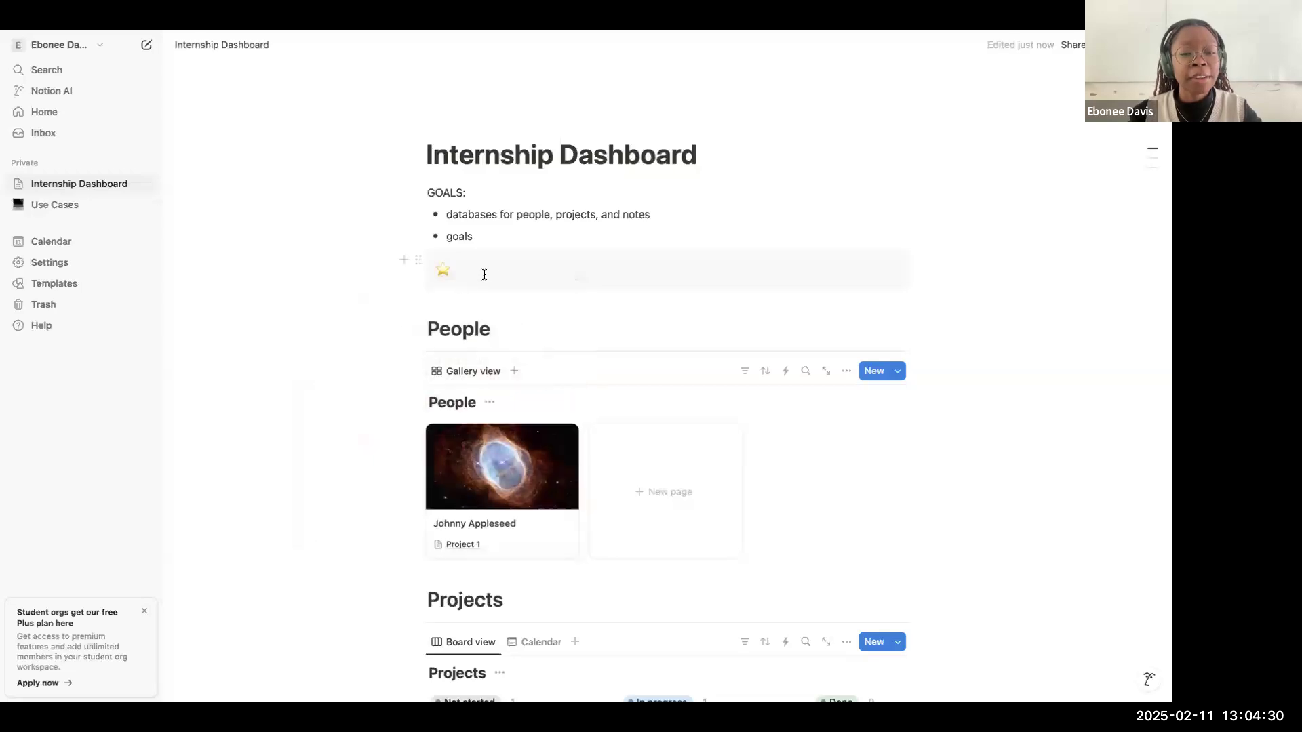
# Step: Write "GOALS by the end of my internship" as the first line of the star callout
pyautogui.write('G')
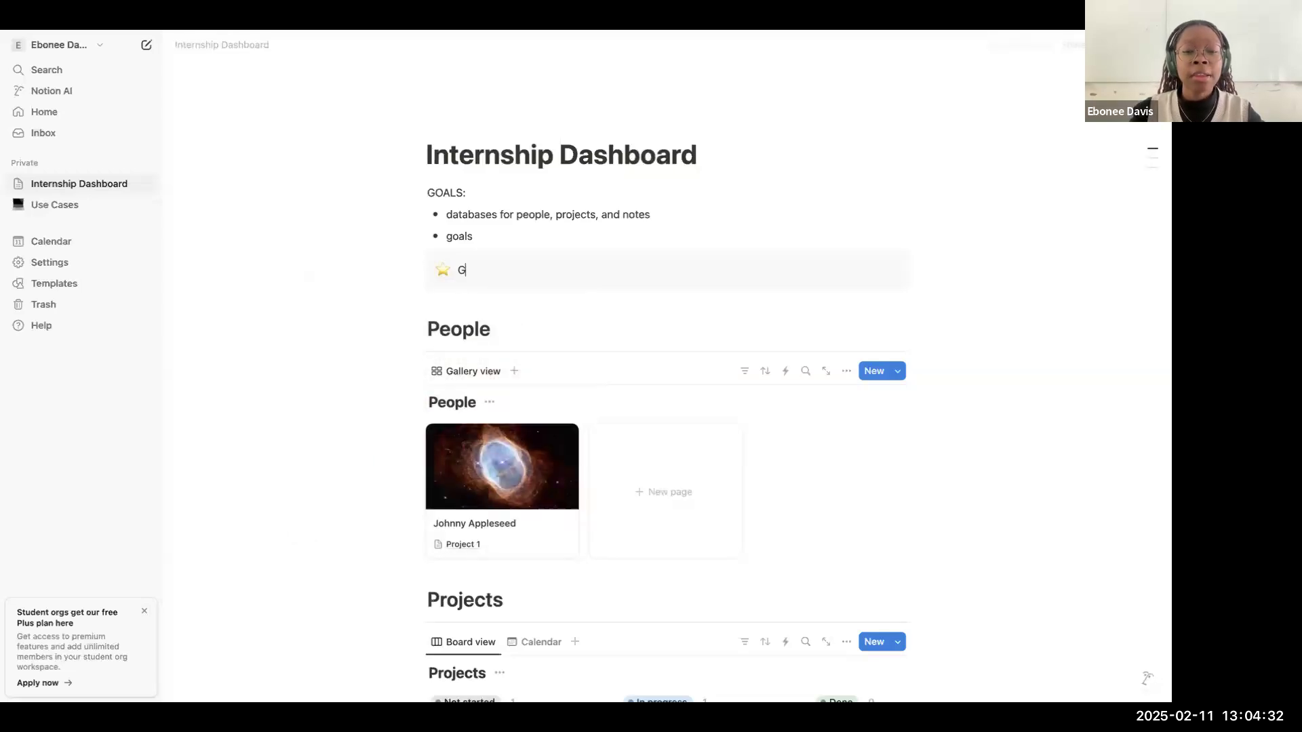
pyautogui.write('AOOALS')
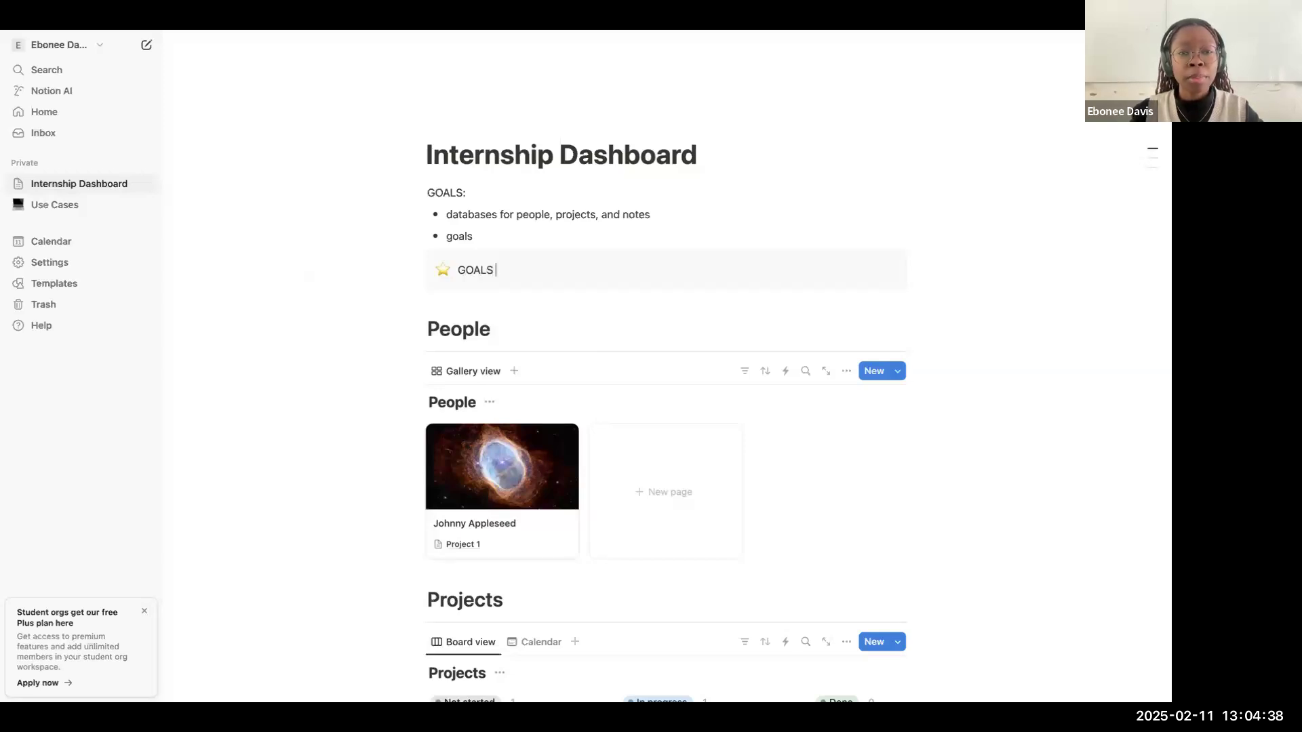
pyautogui.write(' by')
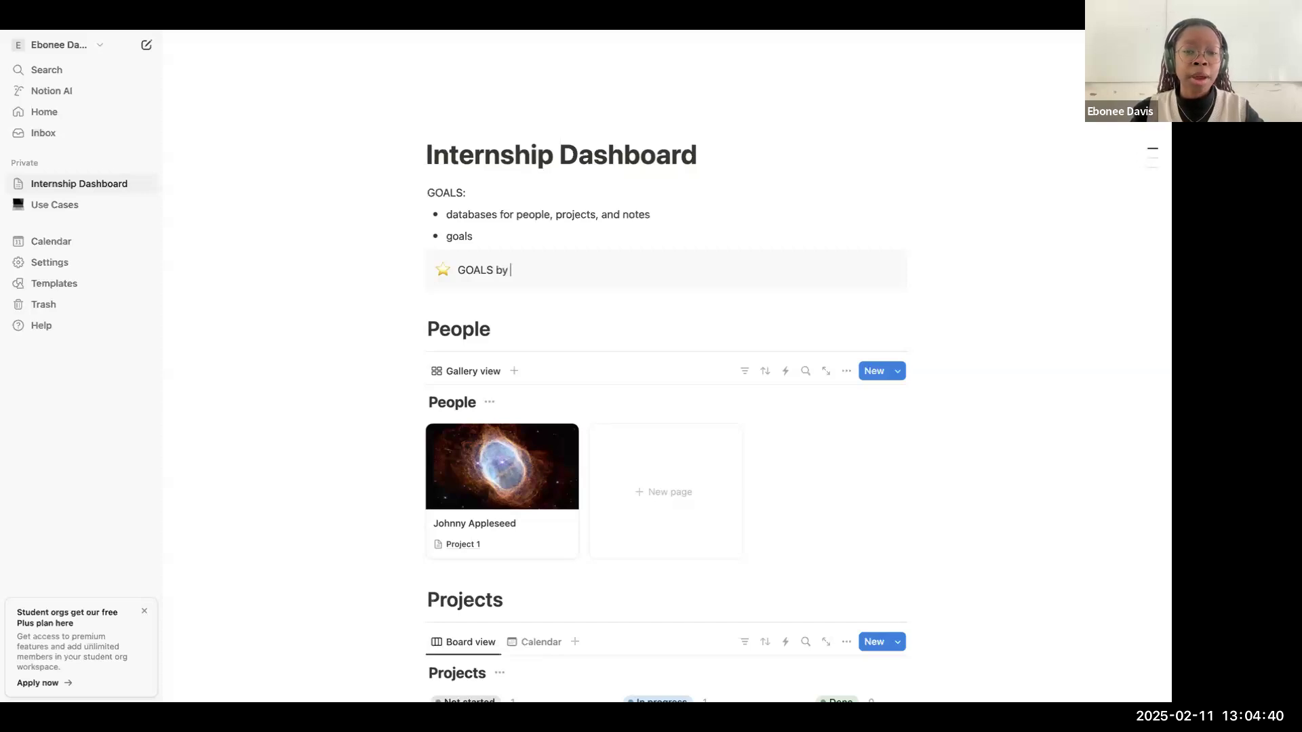
pyautogui.write(' the end of')
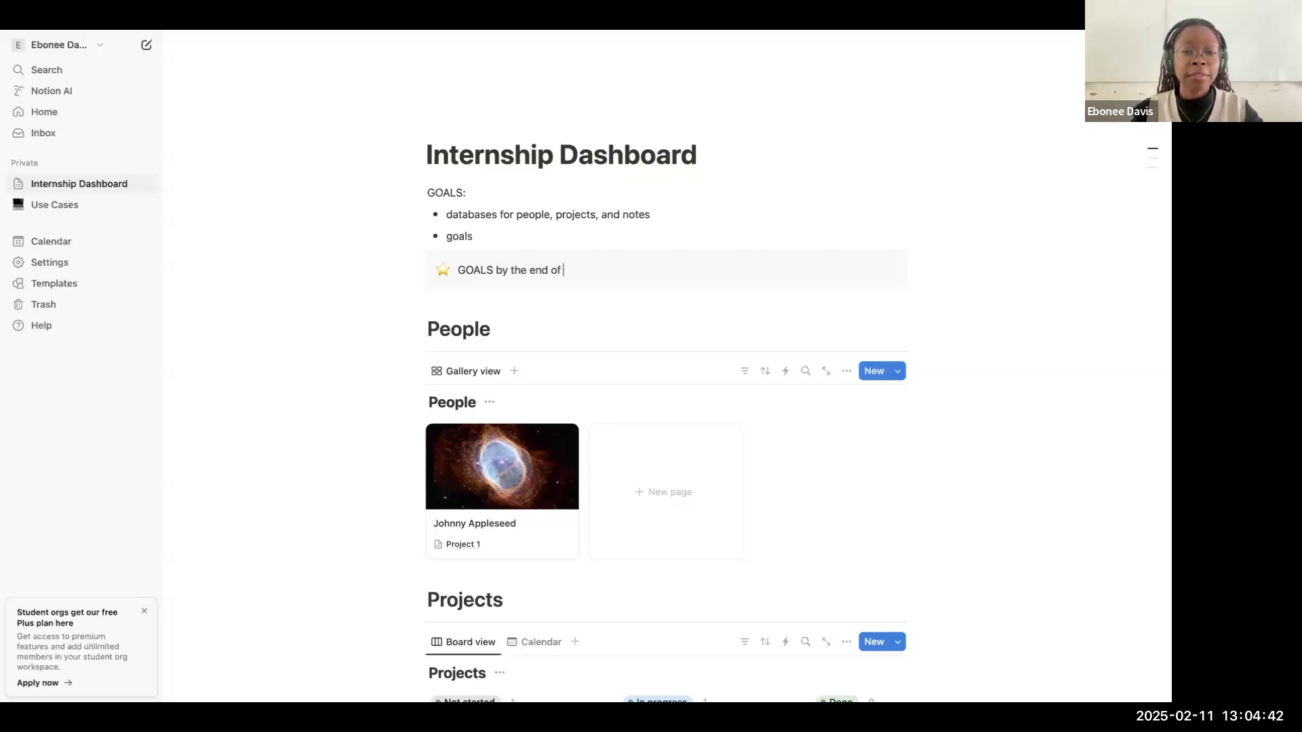
pyautogui.write(' my ')
pyautogui.write('proje')
pyautogui.press('BackSpace')
pyautogui.press('BackSpace')
pyautogui.press('BackSpace')
pyautogui.write('intenr')
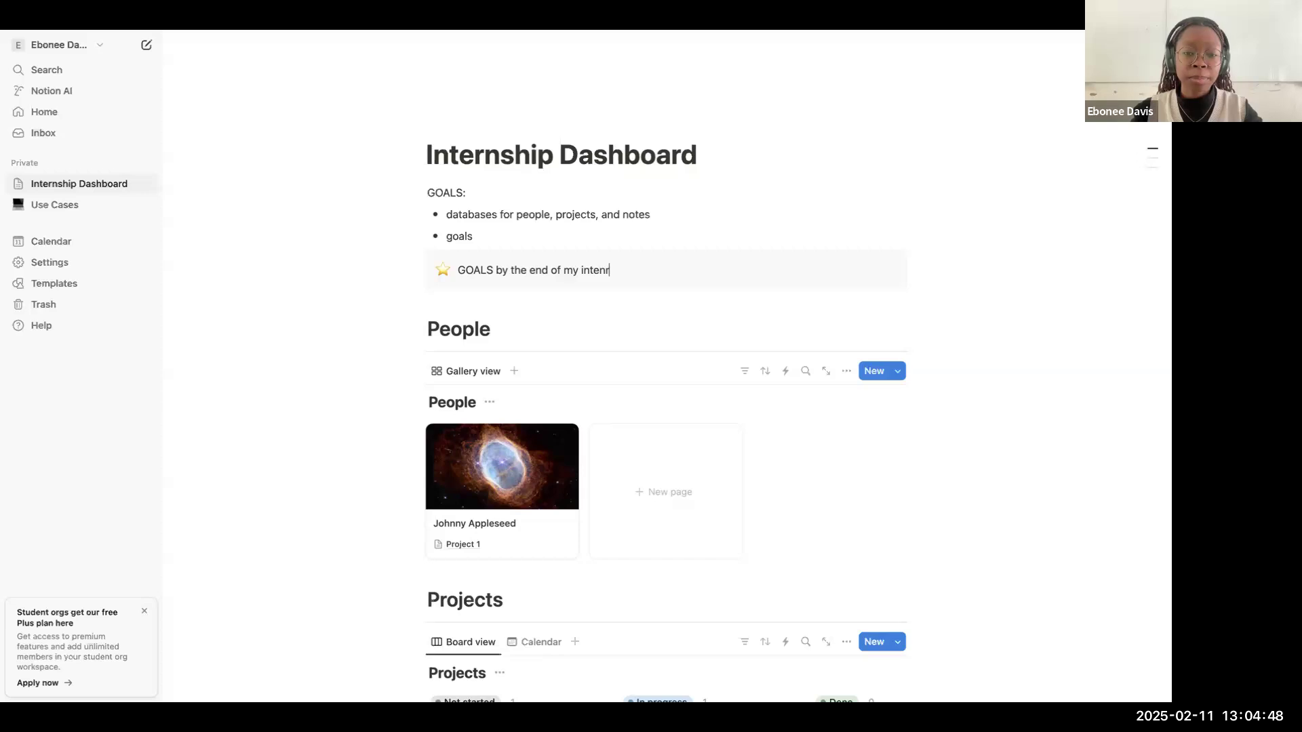
pyautogui.press('BackSpace')
pyautogui.press('BackSpace')
pyautogui.write('rnship')
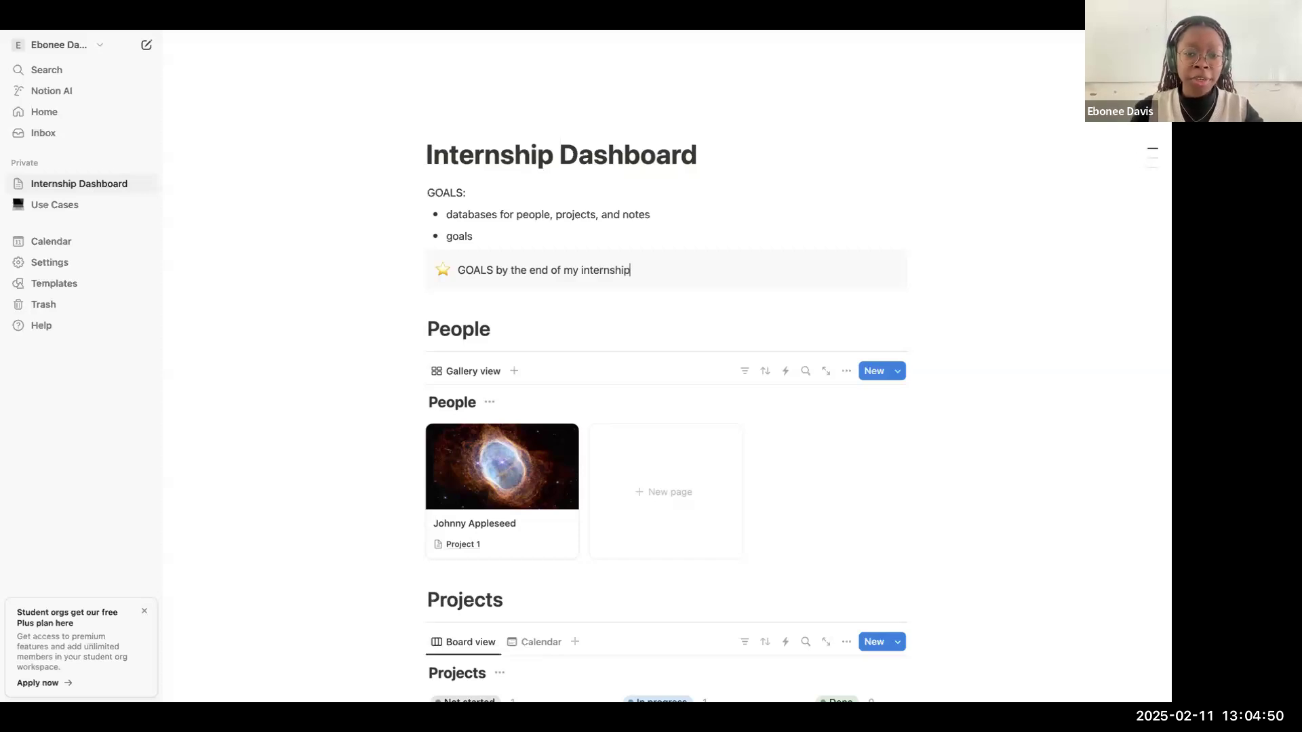
# Step: Start a bulleted list inside the callout with the item "Complete my project"
pyautogui.press('Return')
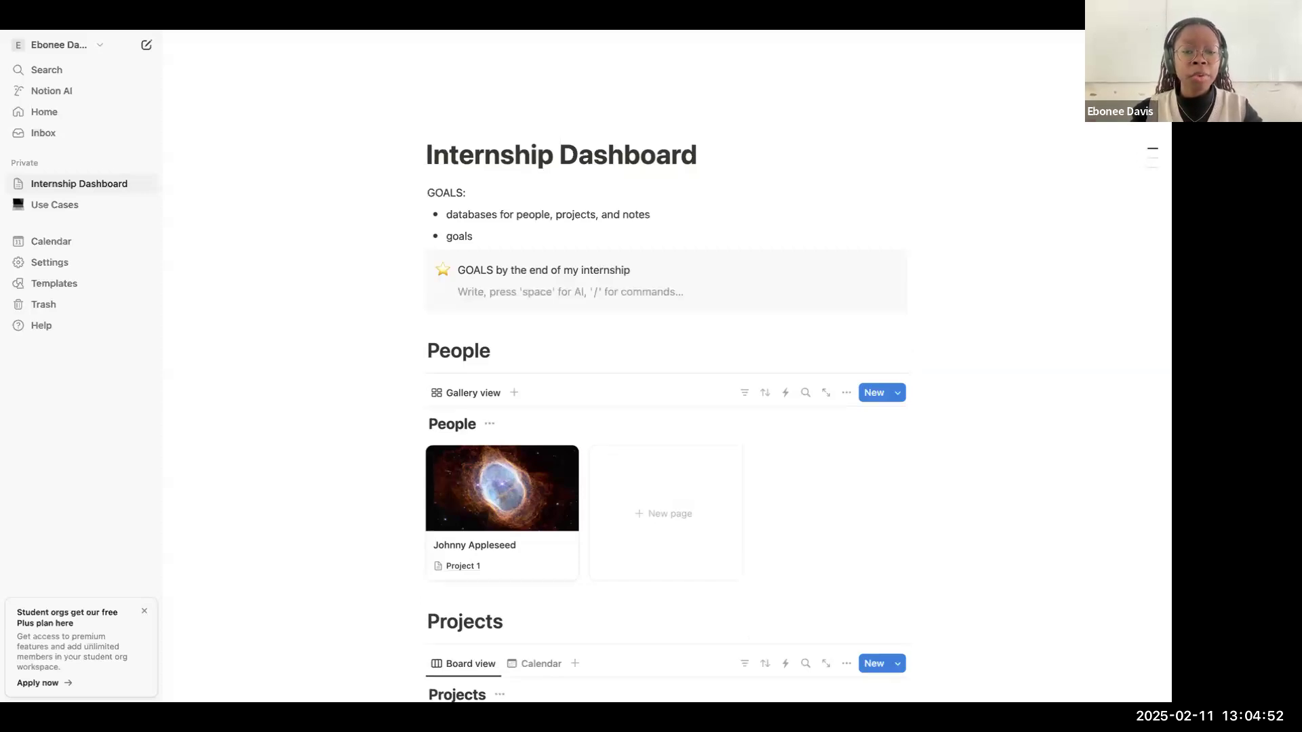
pyautogui.write('- ')
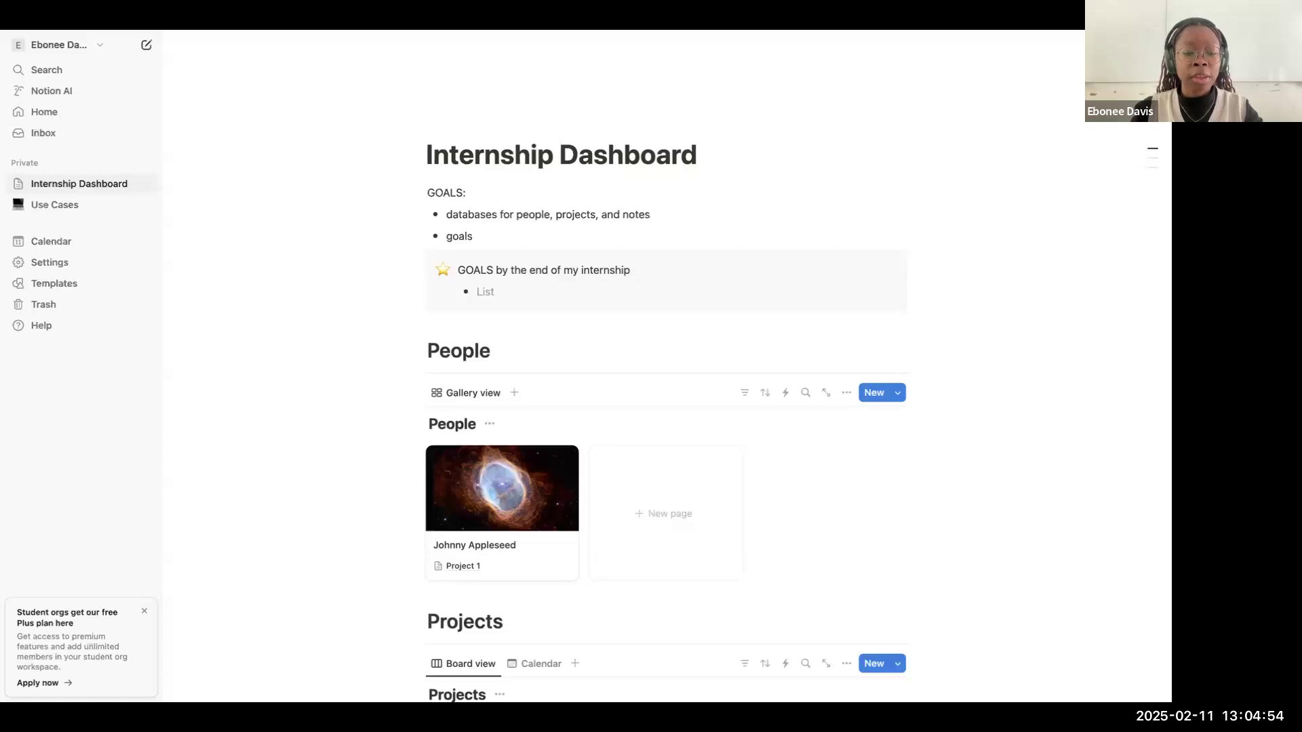
pyautogui.write('Complete my project')
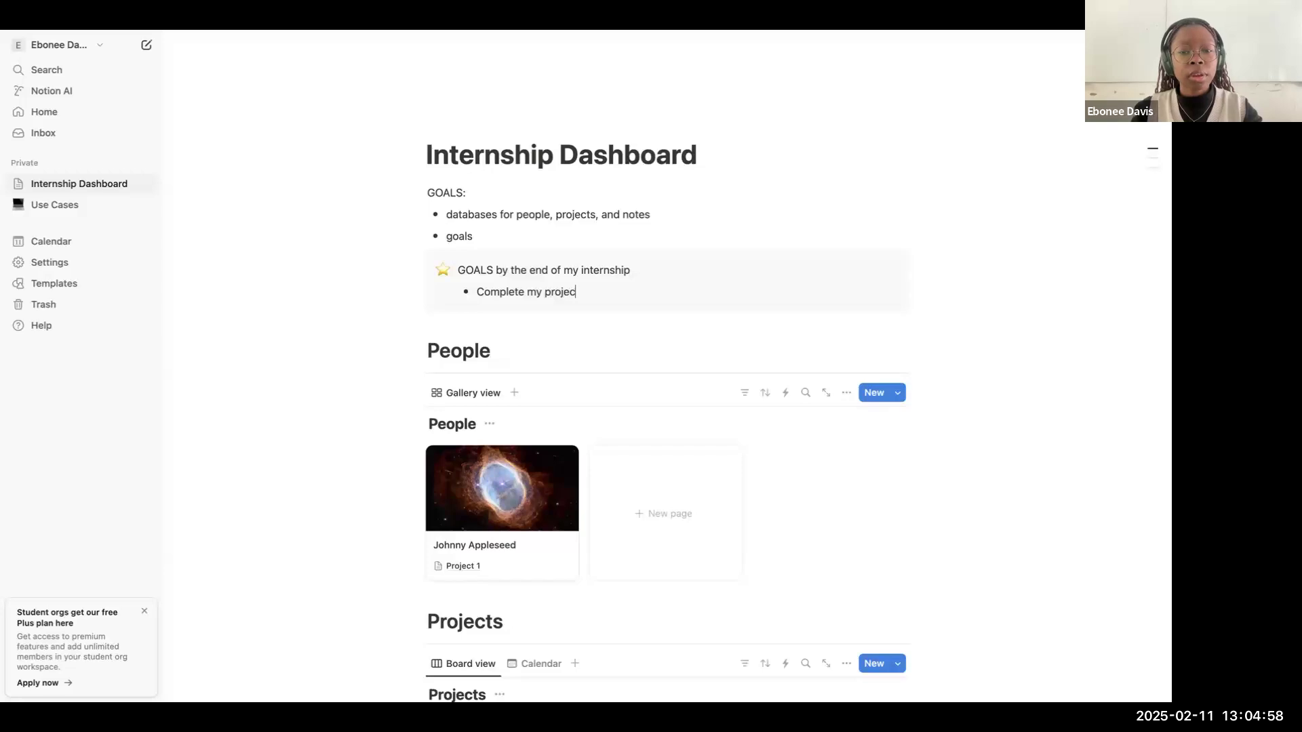
# Step: Add a second bullet to the callout's list reading "Connect with new people"
pyautogui.press('Return')
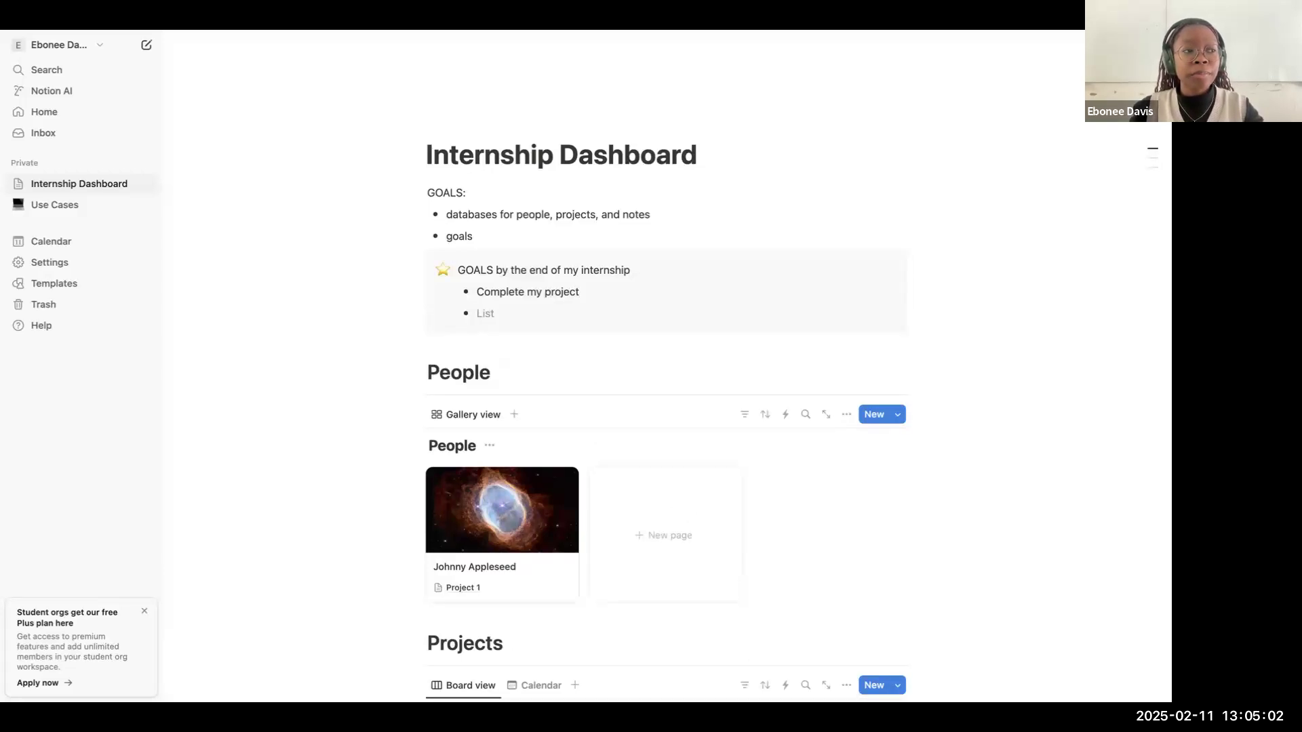
pyautogui.write('Mee')
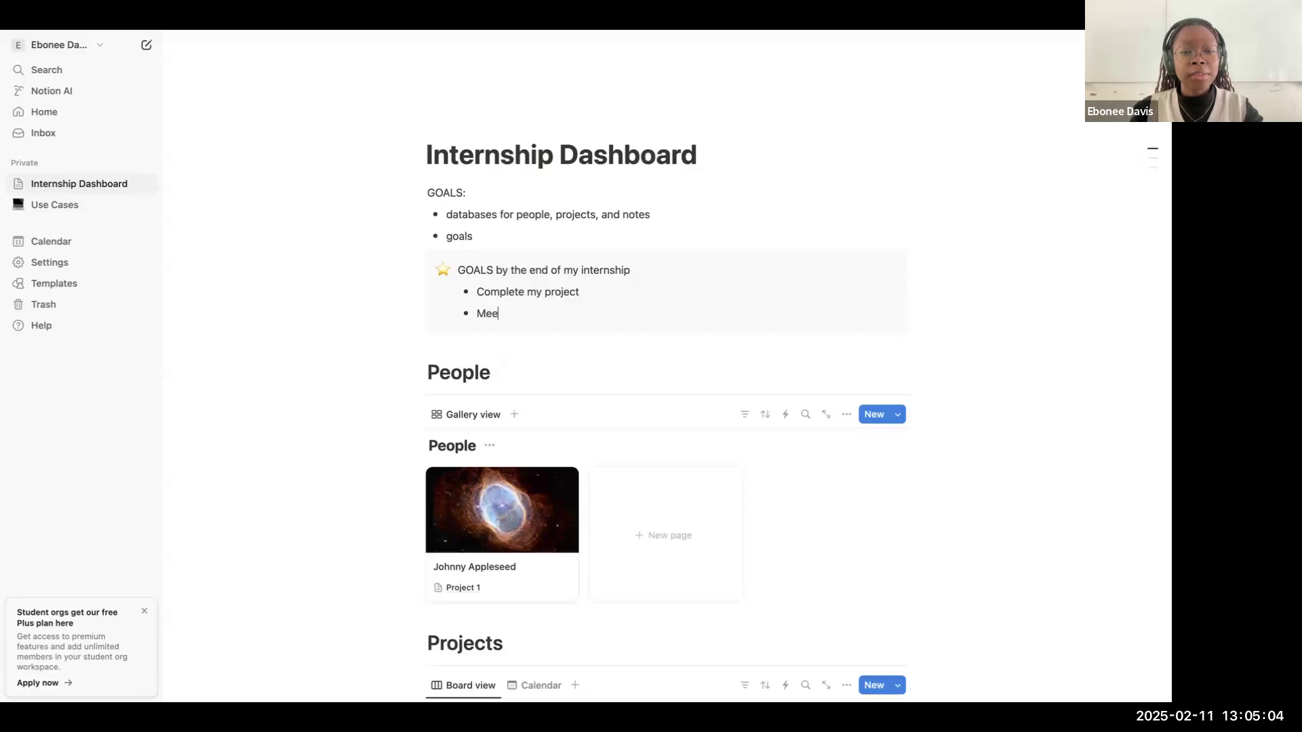
pyautogui.press('BackSpace')
pyautogui.press('BackSpace')
pyautogui.press('BackSpace')
pyautogui.write('- Connect with new people')
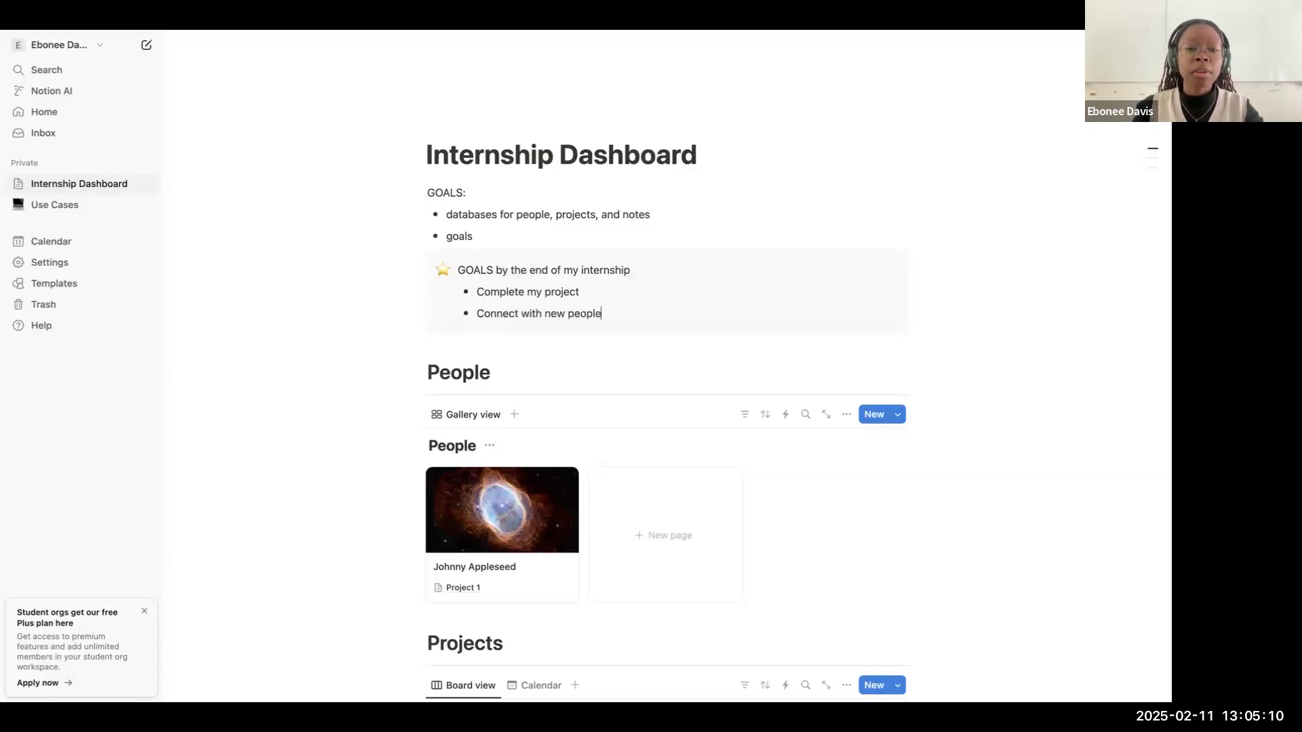
pyautogui.press('Return')
pyautogui.press('Return')
pyautogui.press('BackSpace')
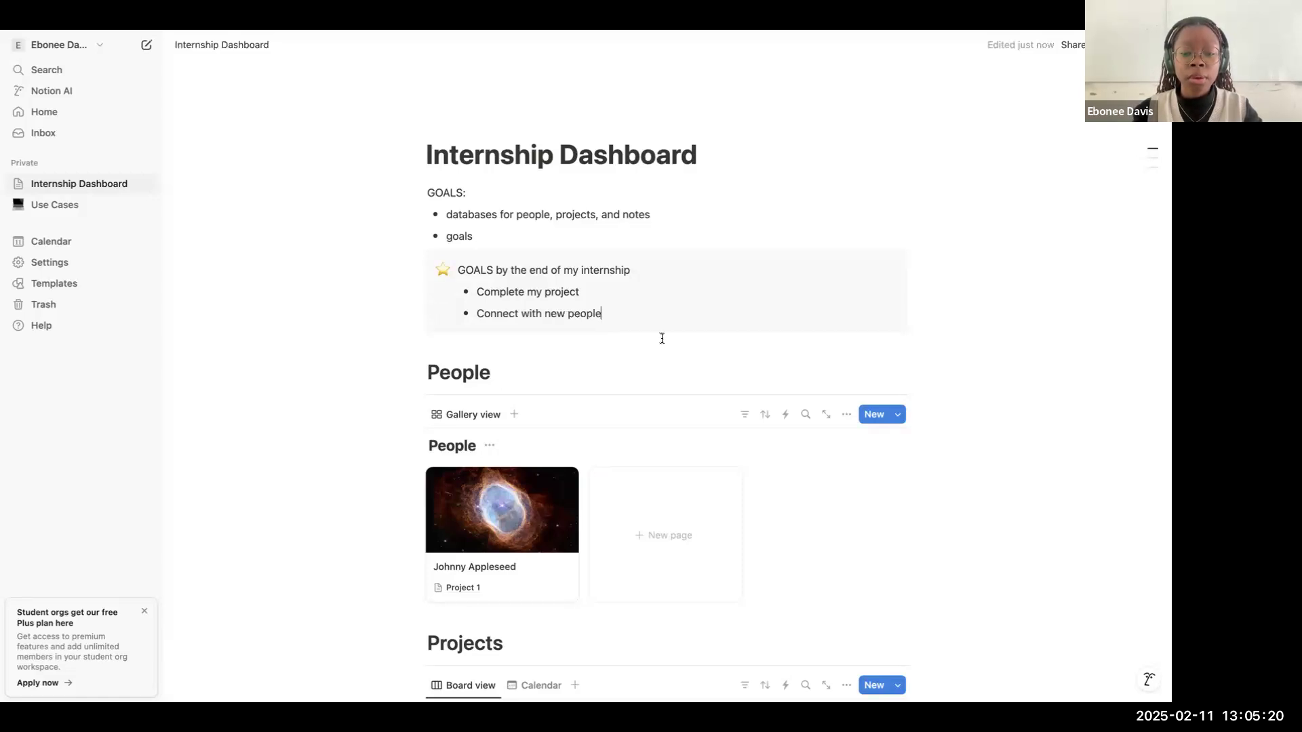
pyautogui.press('Return')
pyautogui.press('BackSpace')
pyautogui.write('/')
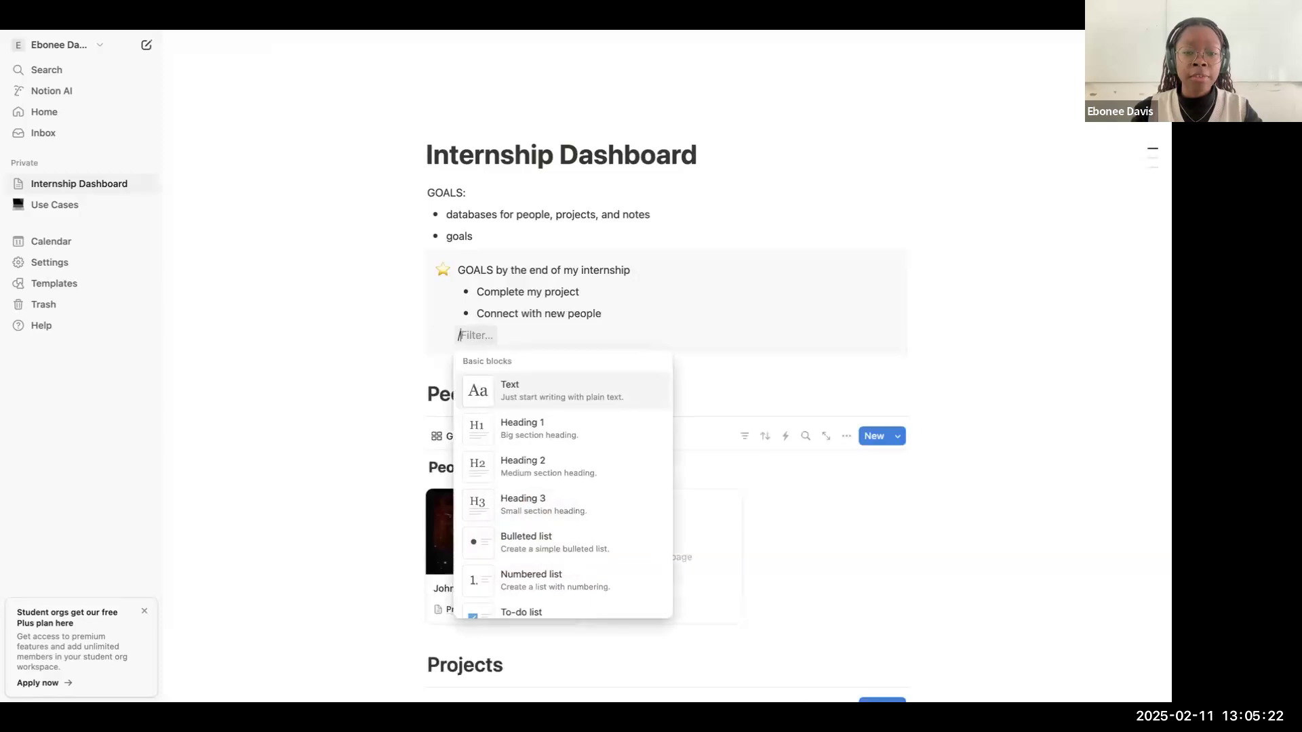
pyautogui.write('images')
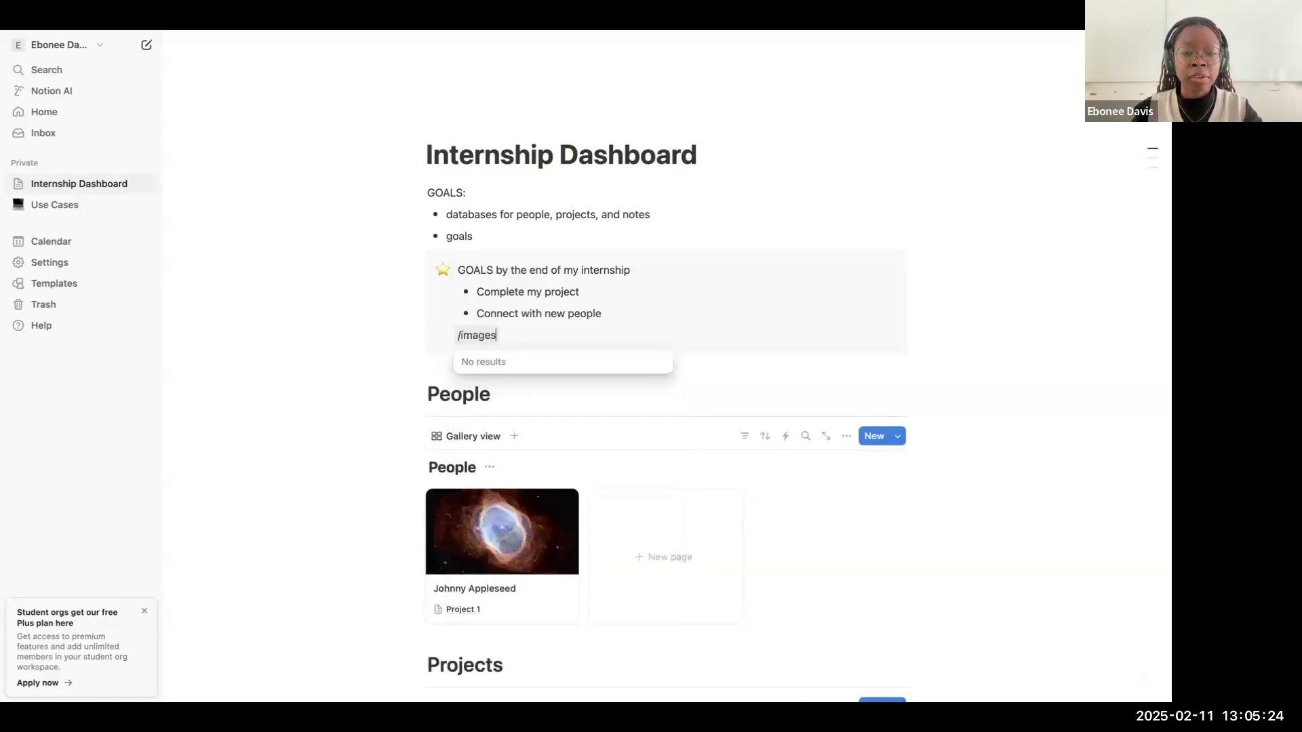
pyautogui.press('BackSpace')
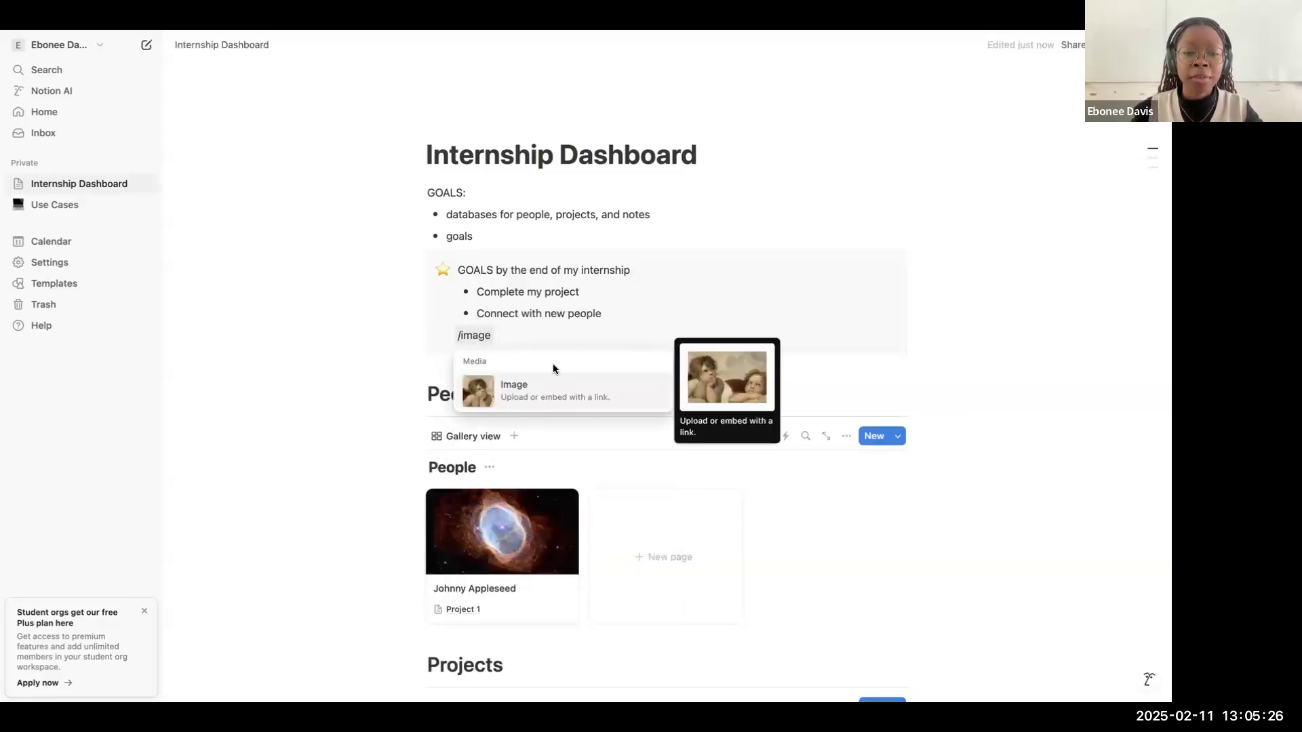
pyautogui.moveTo(525, 338); pyautogui.dragTo(447, 336)
pyautogui.click(533, 344)
pyautogui.press('BackSpace')
pyautogui.press('BackSpace')
pyautogui.press('BackSpace')
pyautogui.press('BackSpace')
pyautogui.press('BackSpace')
pyautogui.press('BackSpace')
pyautogui.press('BackSpace')
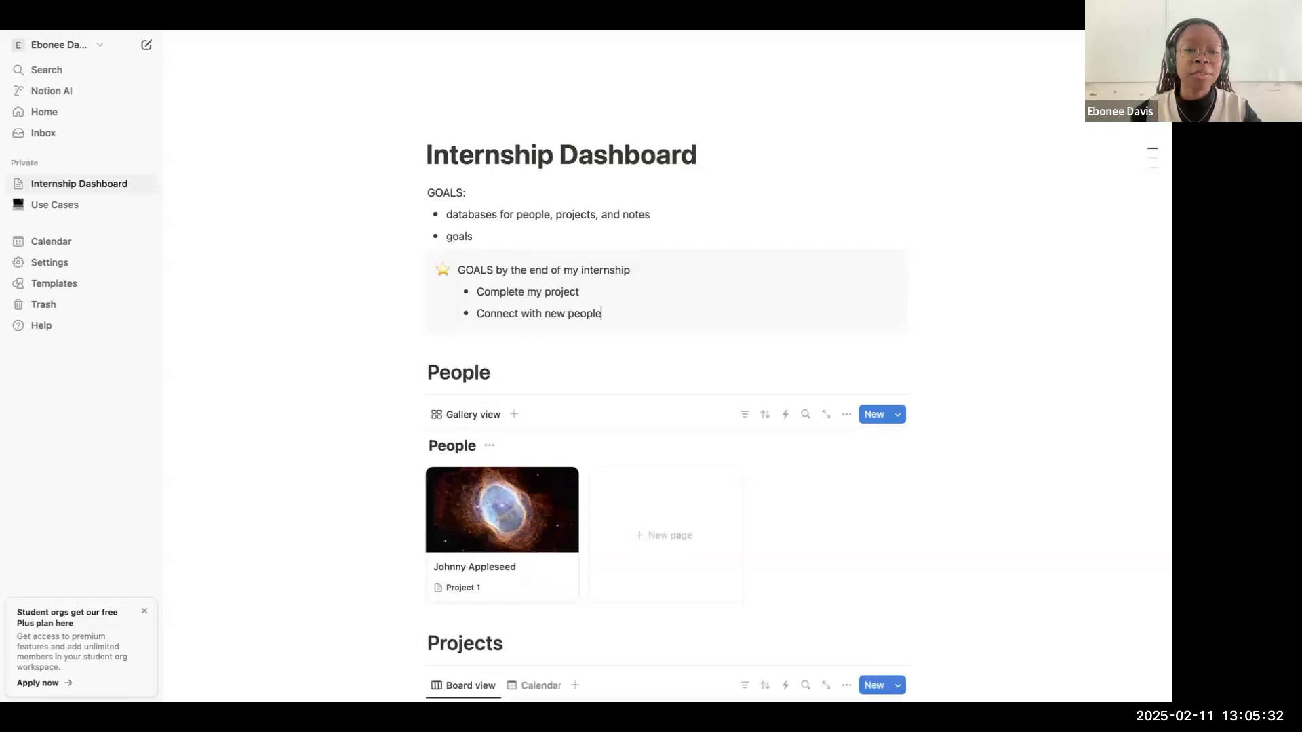
pyautogui.scroll(-2, 585, 196)
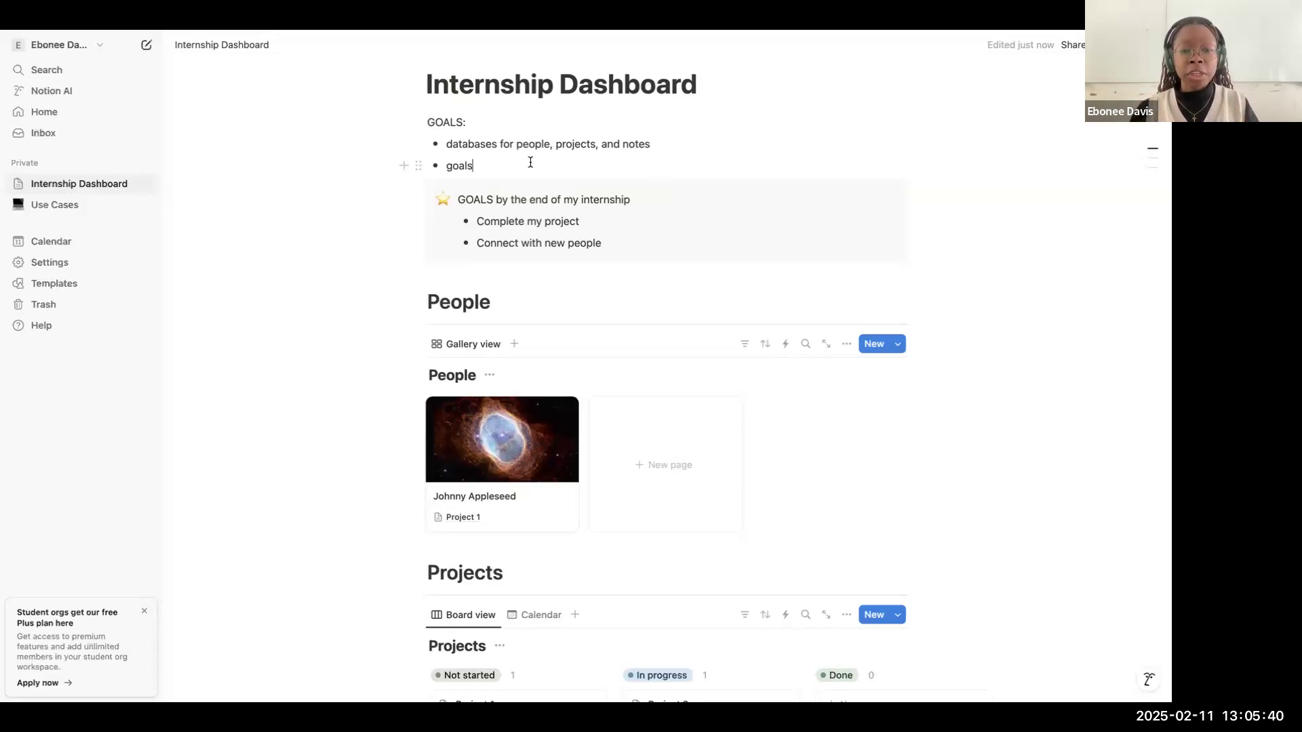
pyautogui.scroll(-5, 533, 202)
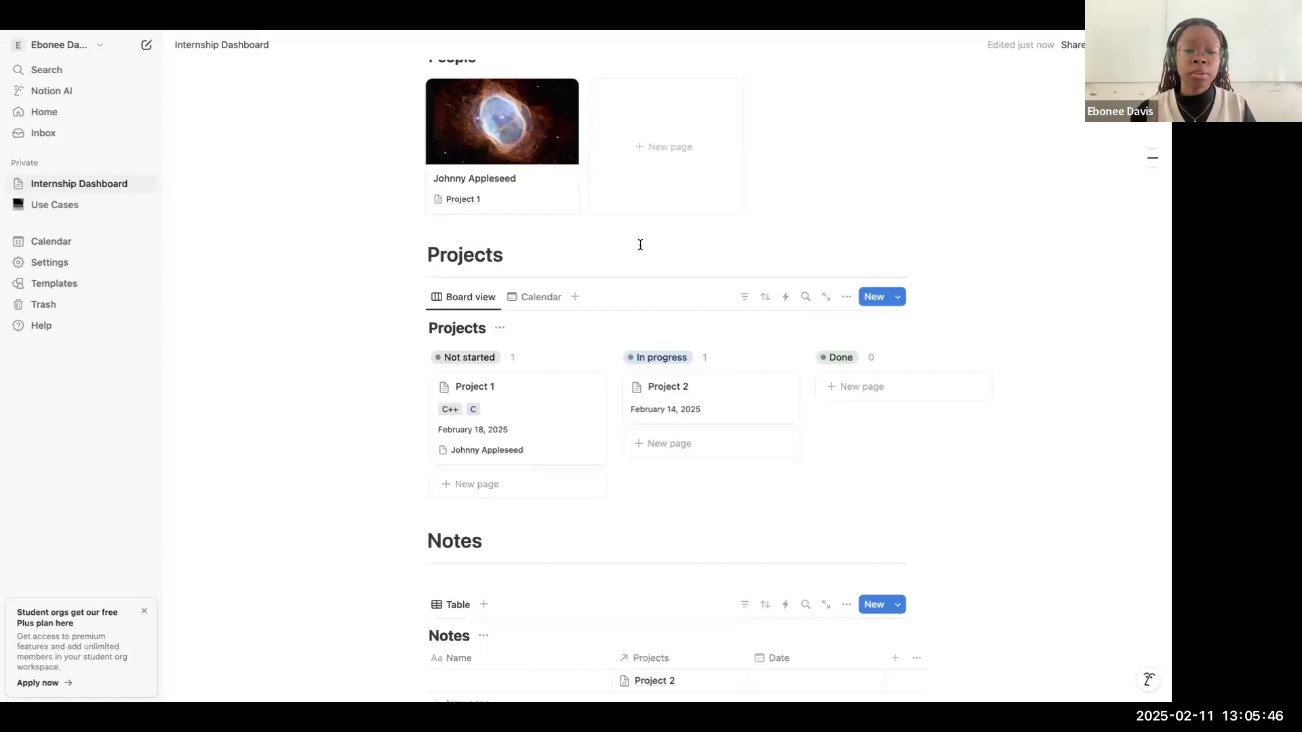
pyautogui.scroll(2, 641, 245)
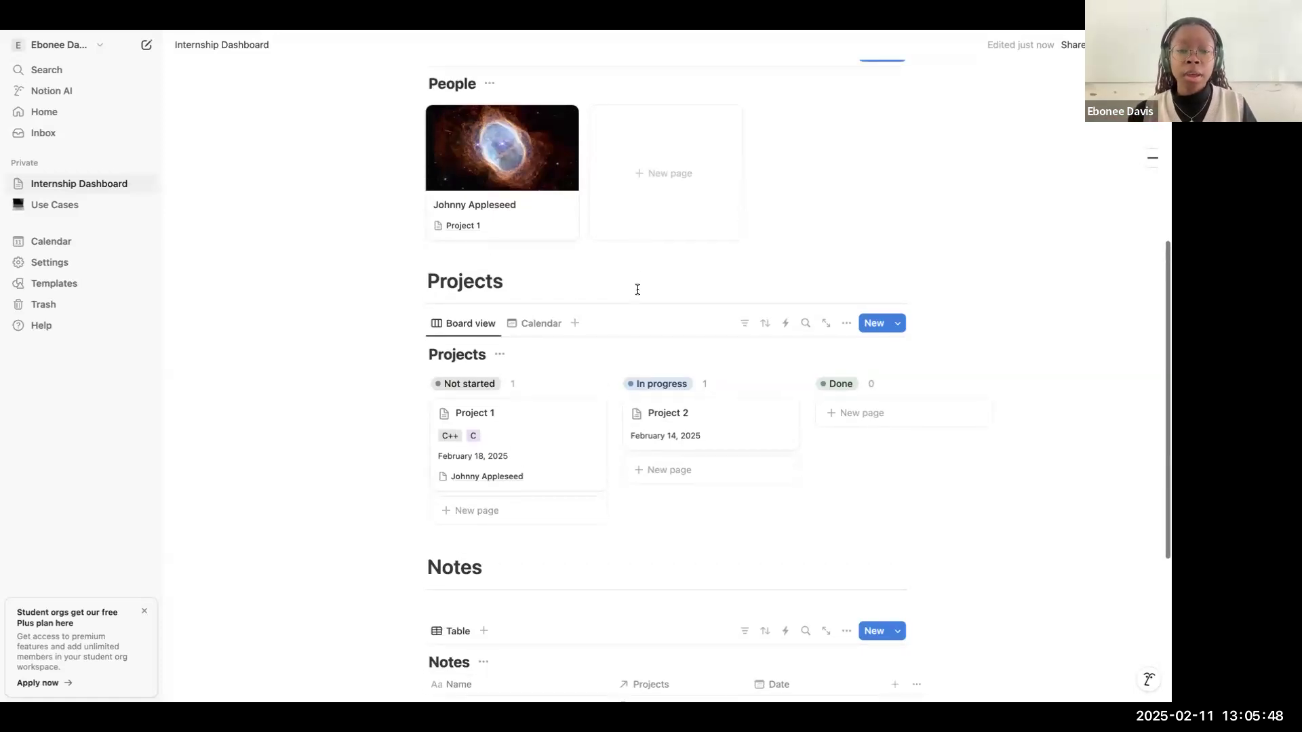
pyautogui.scroll(-3, 638, 293)
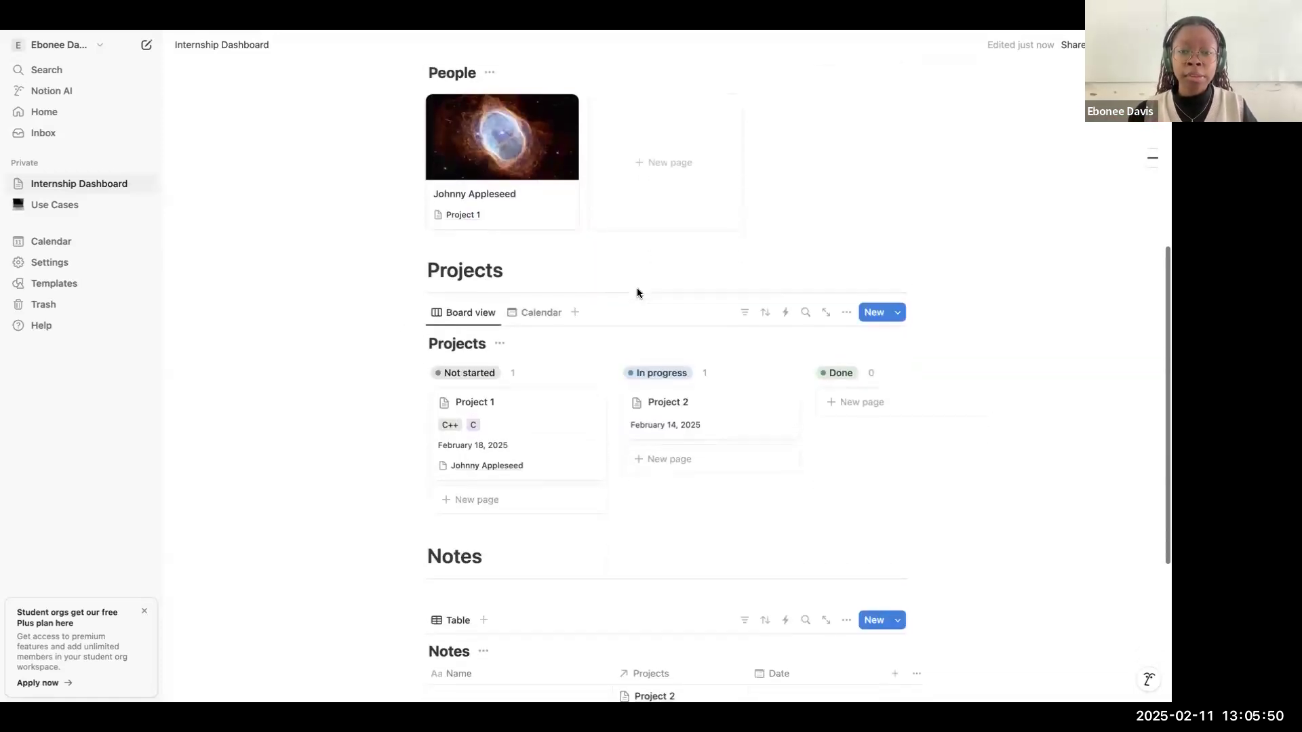
# Step: Change the Internship Dashboard page's font style to Serif
pyautogui.scroll(1, 617, 258)
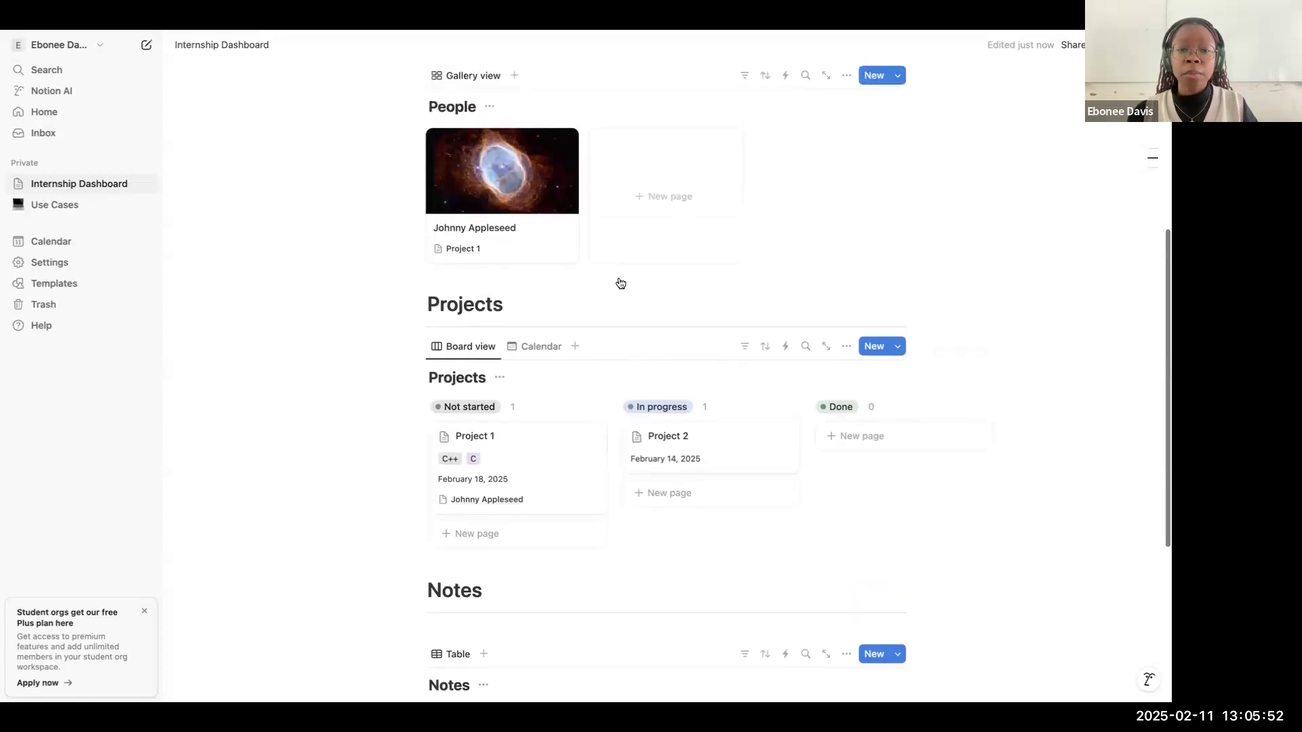
pyautogui.scroll(-1, 617, 428)
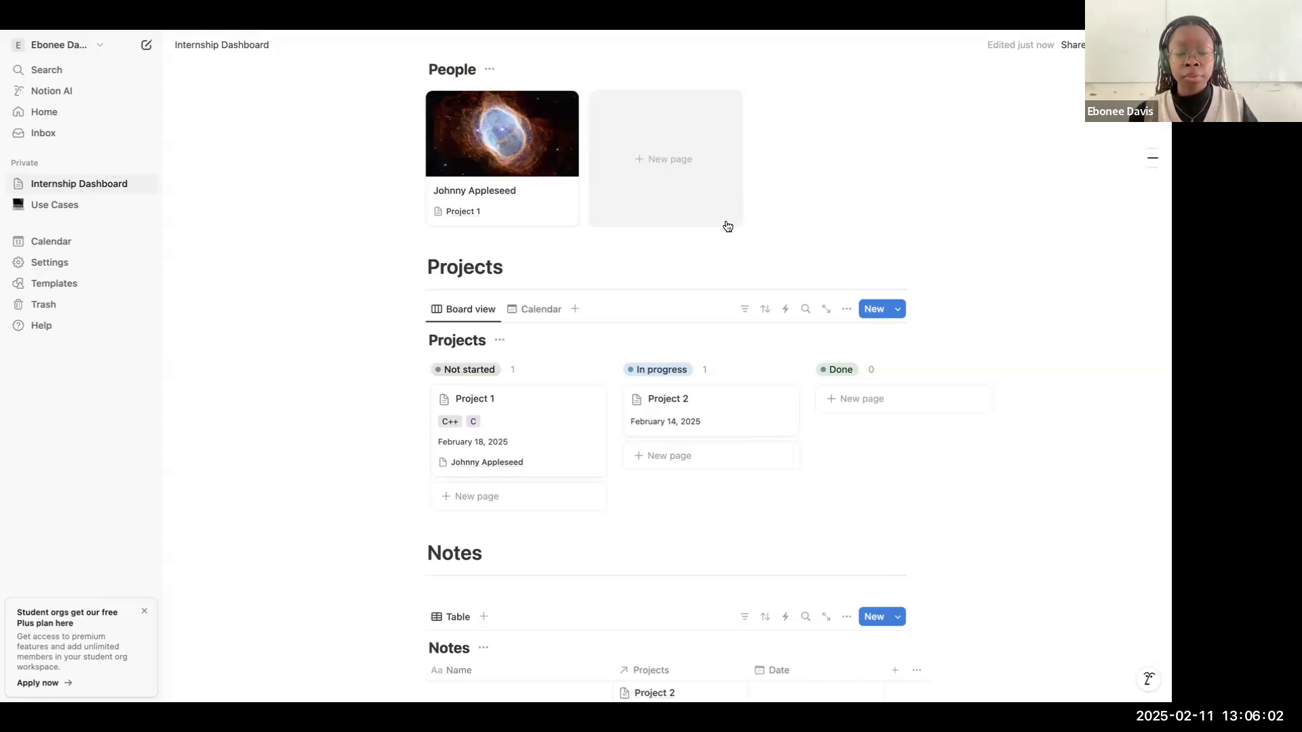
pyautogui.scroll(2, 710, 193)
pyautogui.scroll(6, 709, 193)
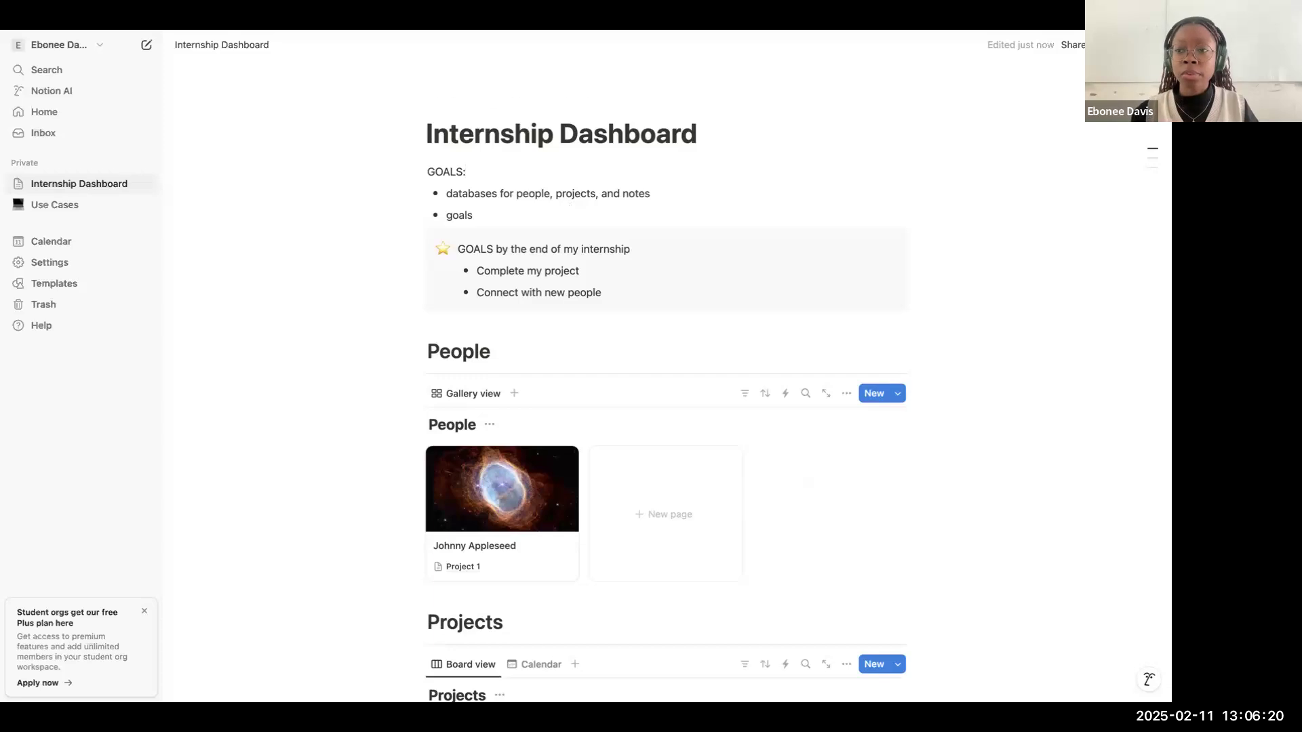
pyautogui.click(1154, 45)
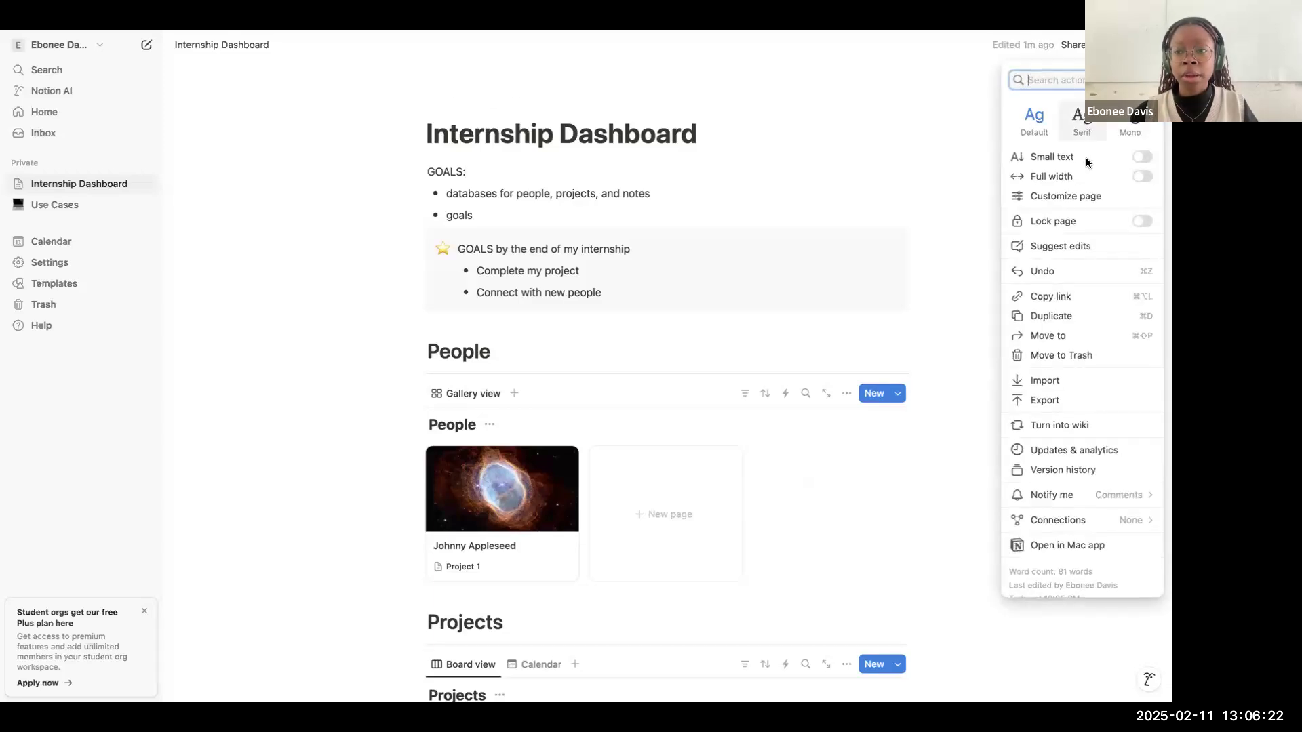
pyautogui.click(1081, 121)
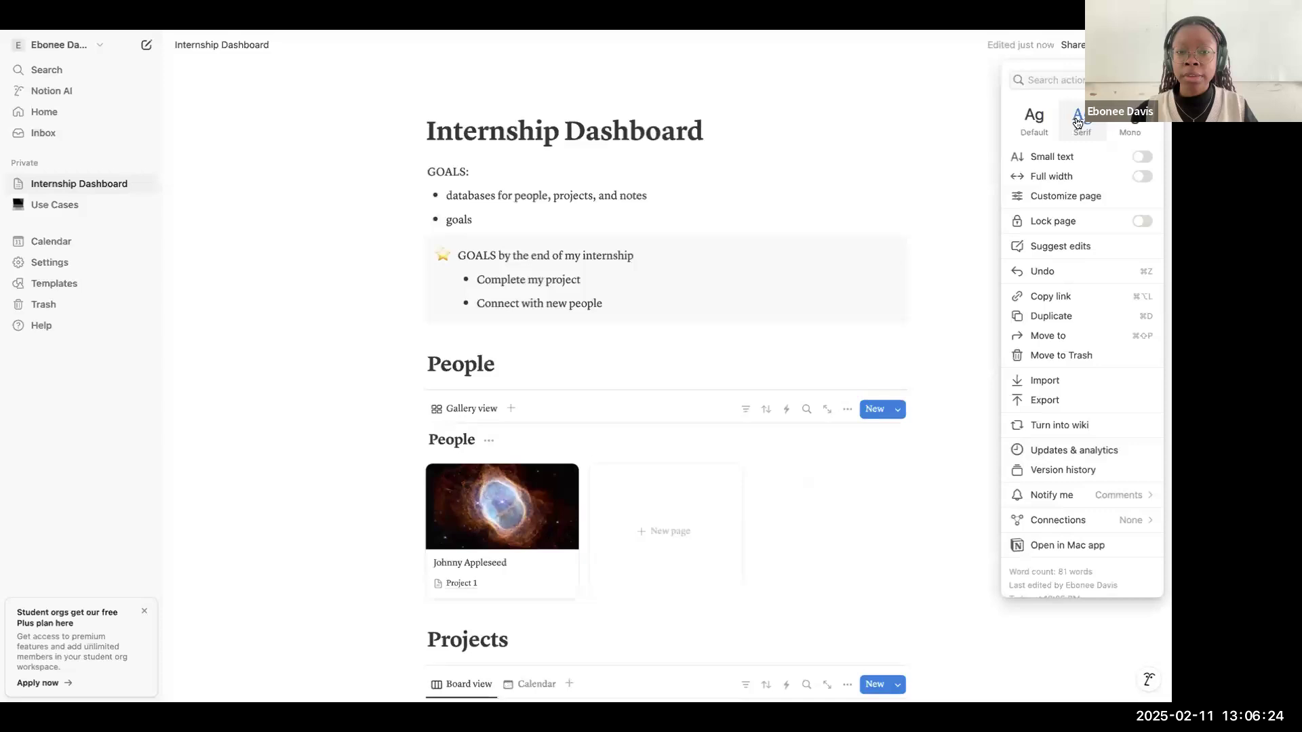
# Step: Try the full-width layout on the dashboard page, switch it back off and close the page options
pyautogui.scroll(-1, 1094, 226)
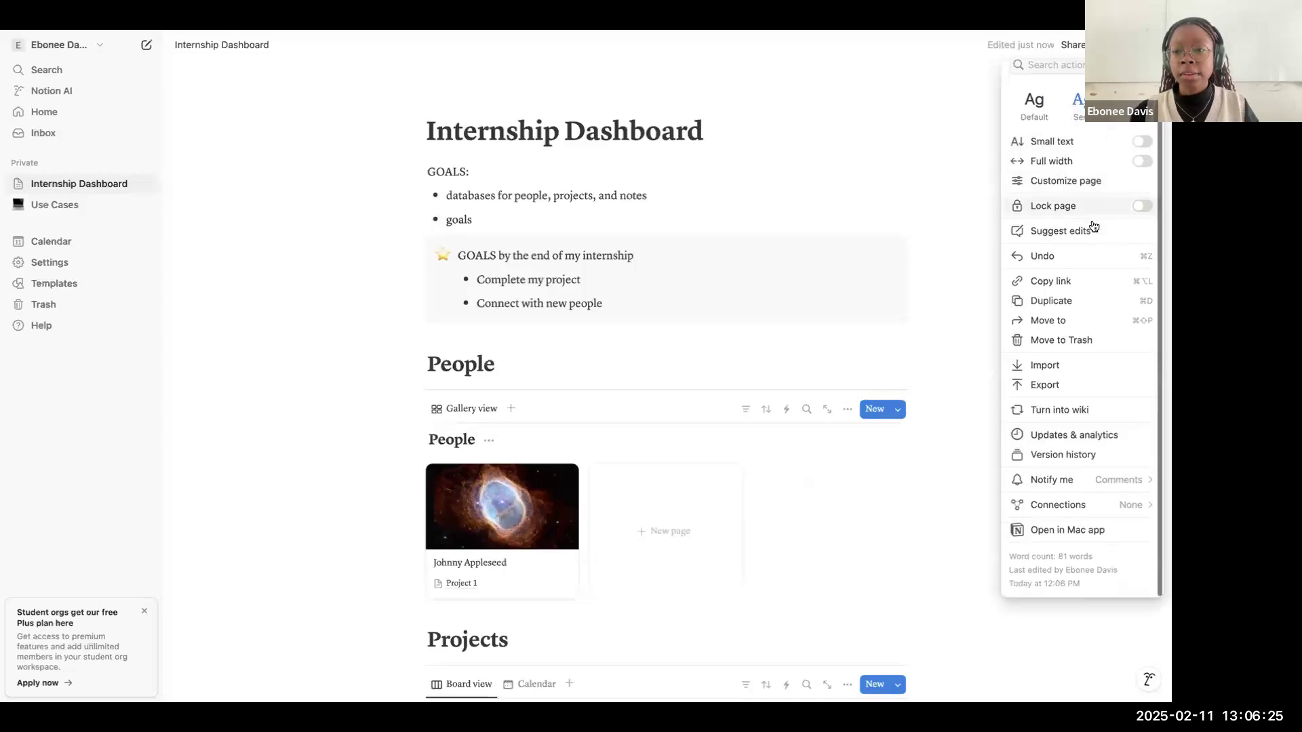
pyautogui.click(1103, 163)
pyautogui.click(1103, 163)
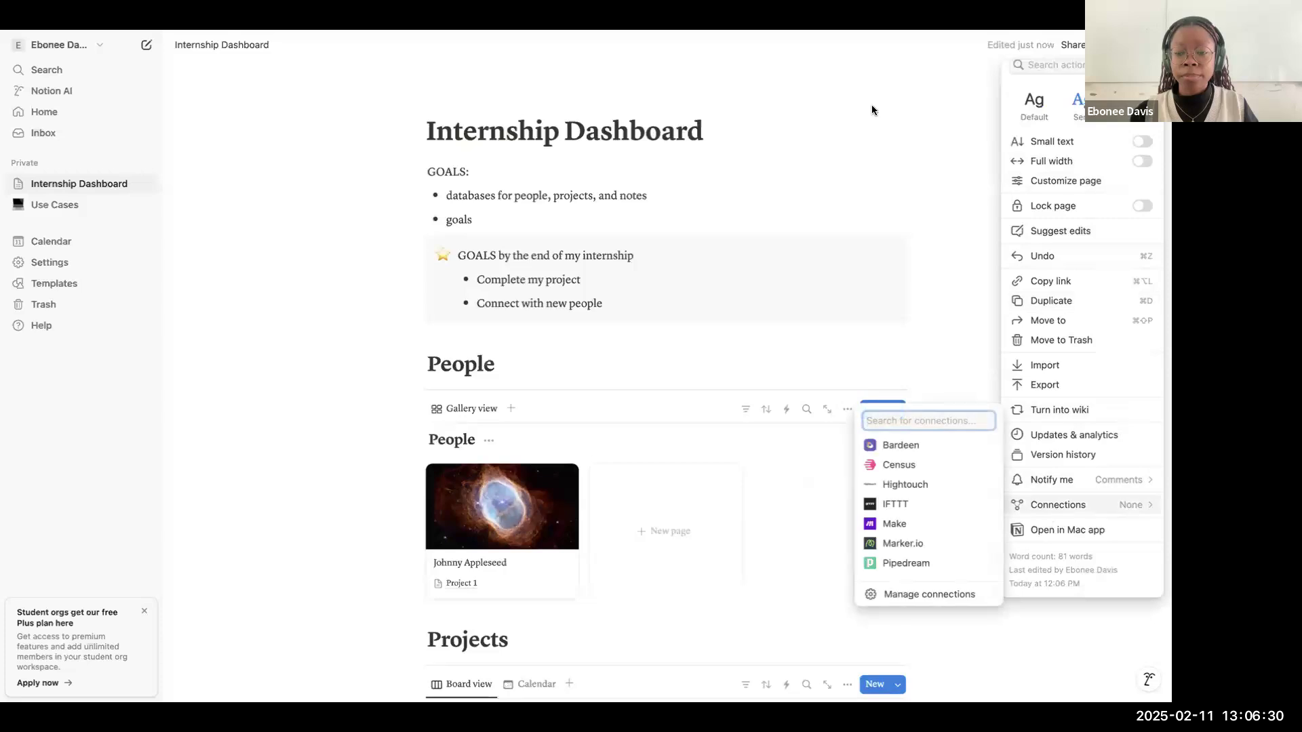
pyautogui.click(687, 201)
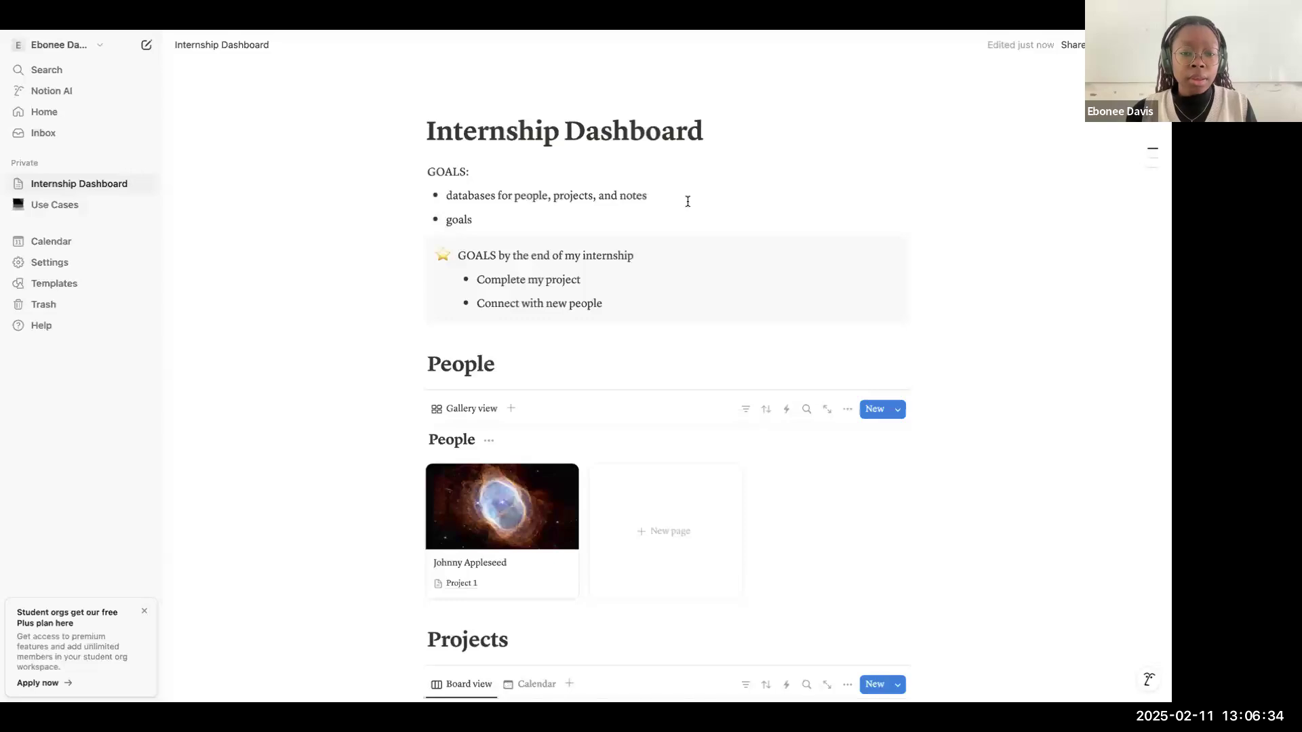
# Step: Look through the dashboard sections and check the Projects database in its calendar view before returning to the board view
pyautogui.scroll(-5, 687, 200)
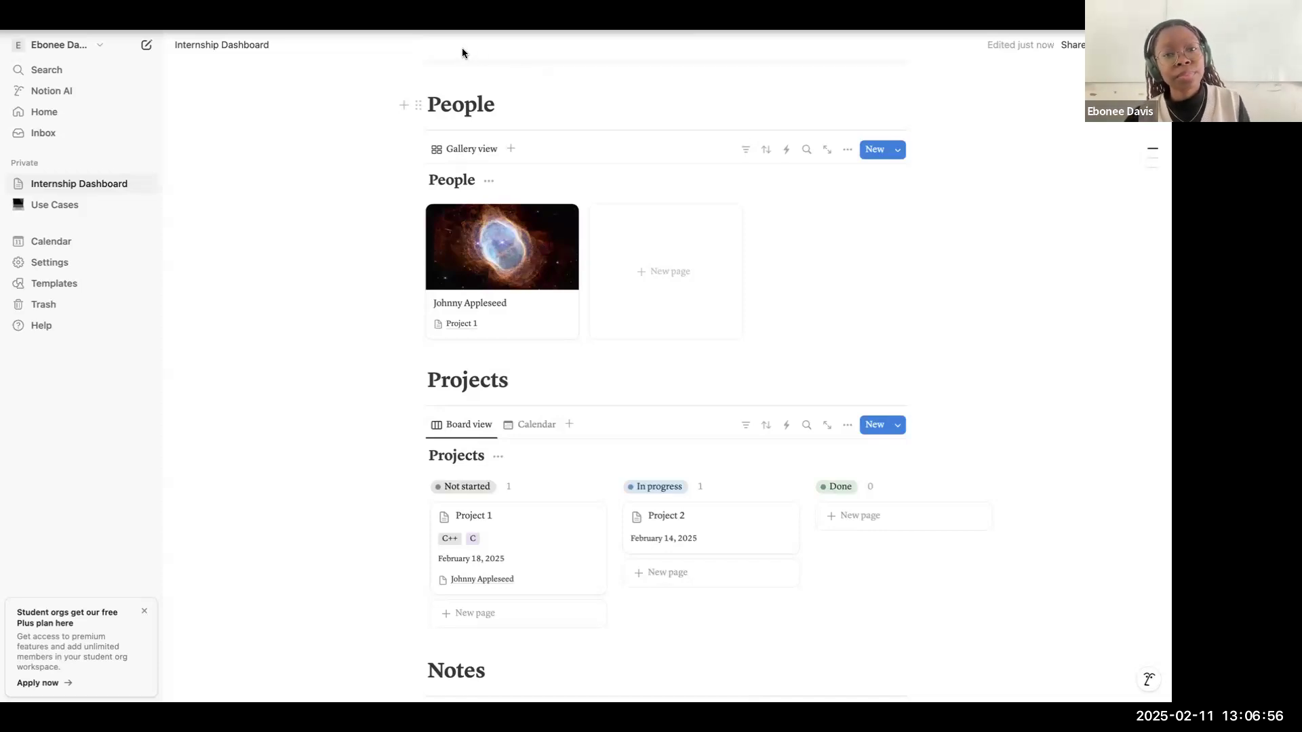
pyautogui.scroll(3, 540, 216)
pyautogui.scroll(1, 540, 216)
pyautogui.scroll(-10, 540, 216)
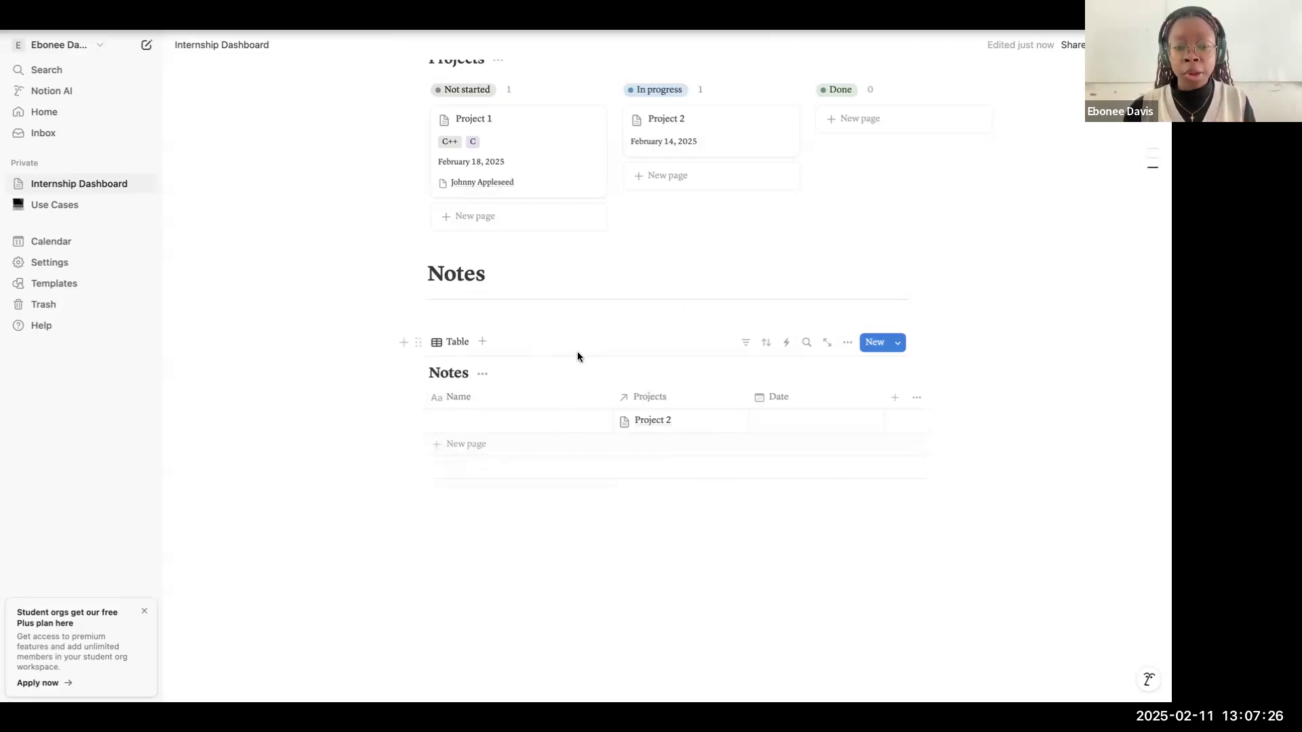
pyautogui.scroll(5, 578, 356)
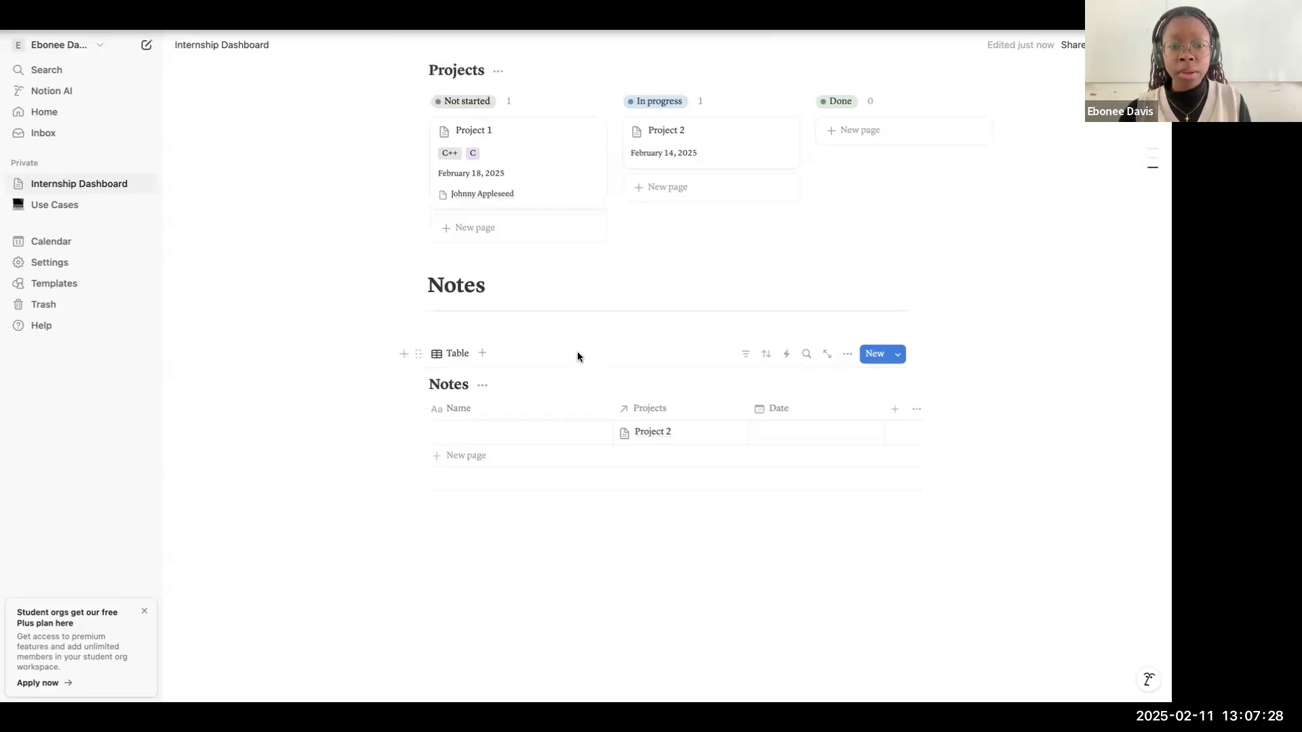
pyautogui.scroll(2, 578, 356)
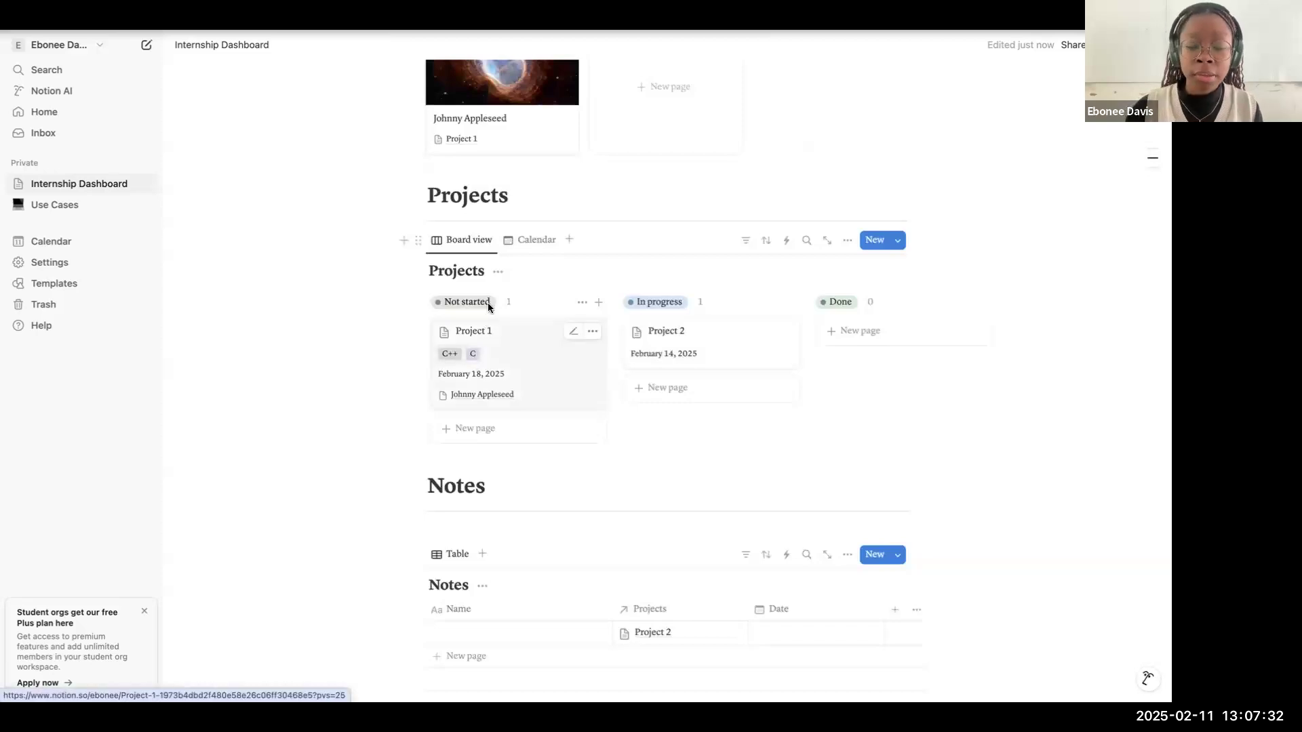
pyautogui.click(520, 242)
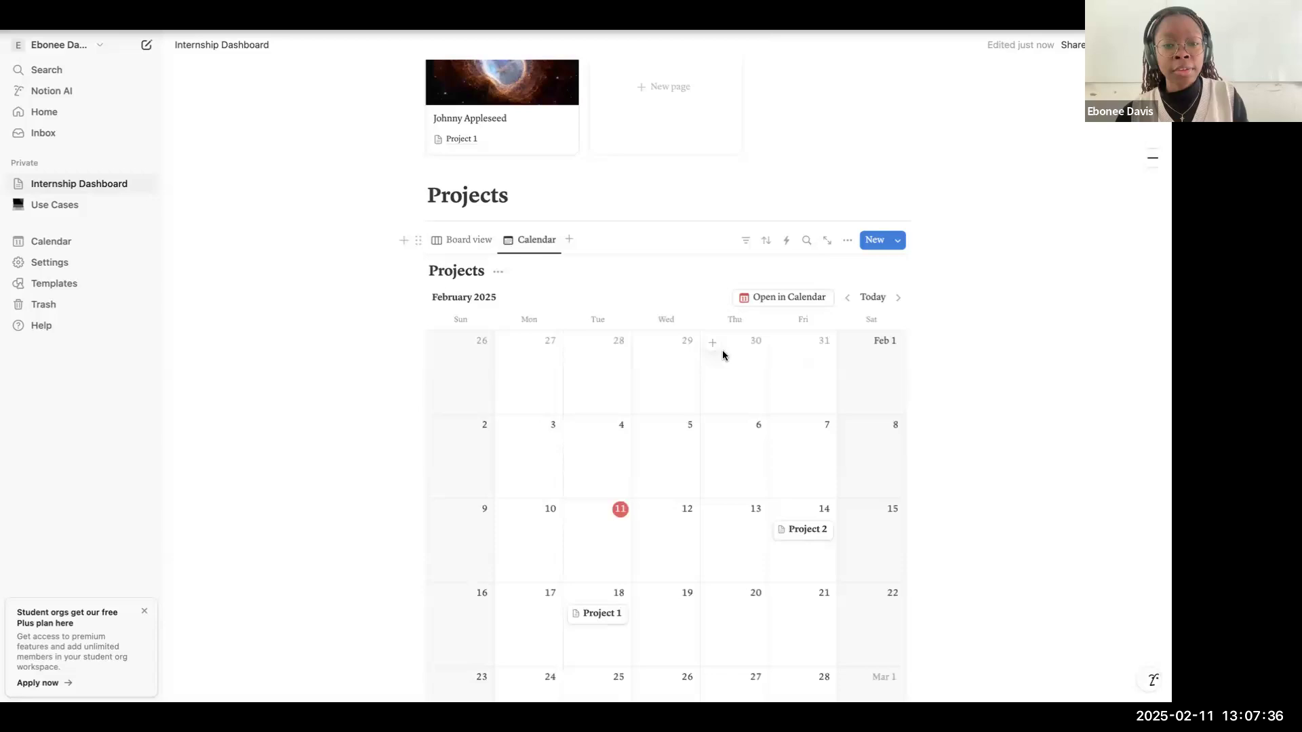
pyautogui.click(487, 246)
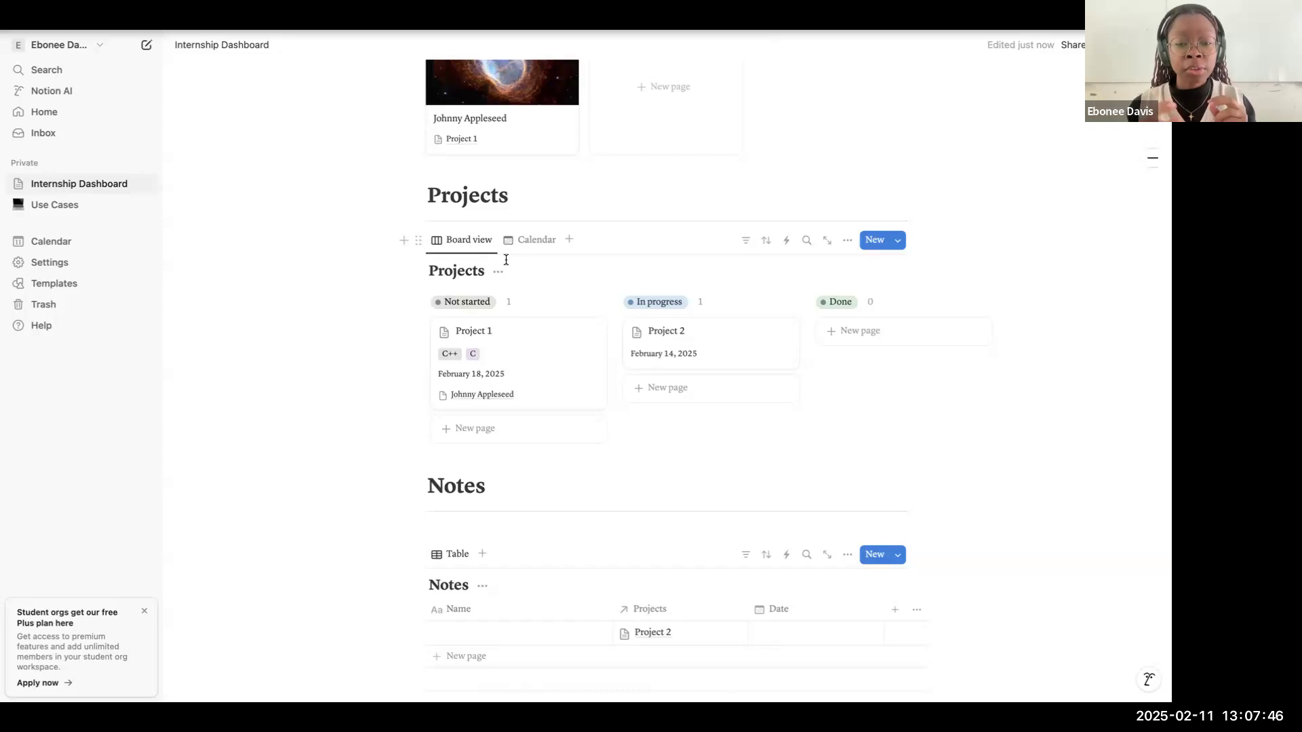
# Step: Try inserting a simple table block below the Notes database and delete it again
pyautogui.scroll(-3, 526, 553)
pyautogui.click(526, 556)
pyautogui.write('/')
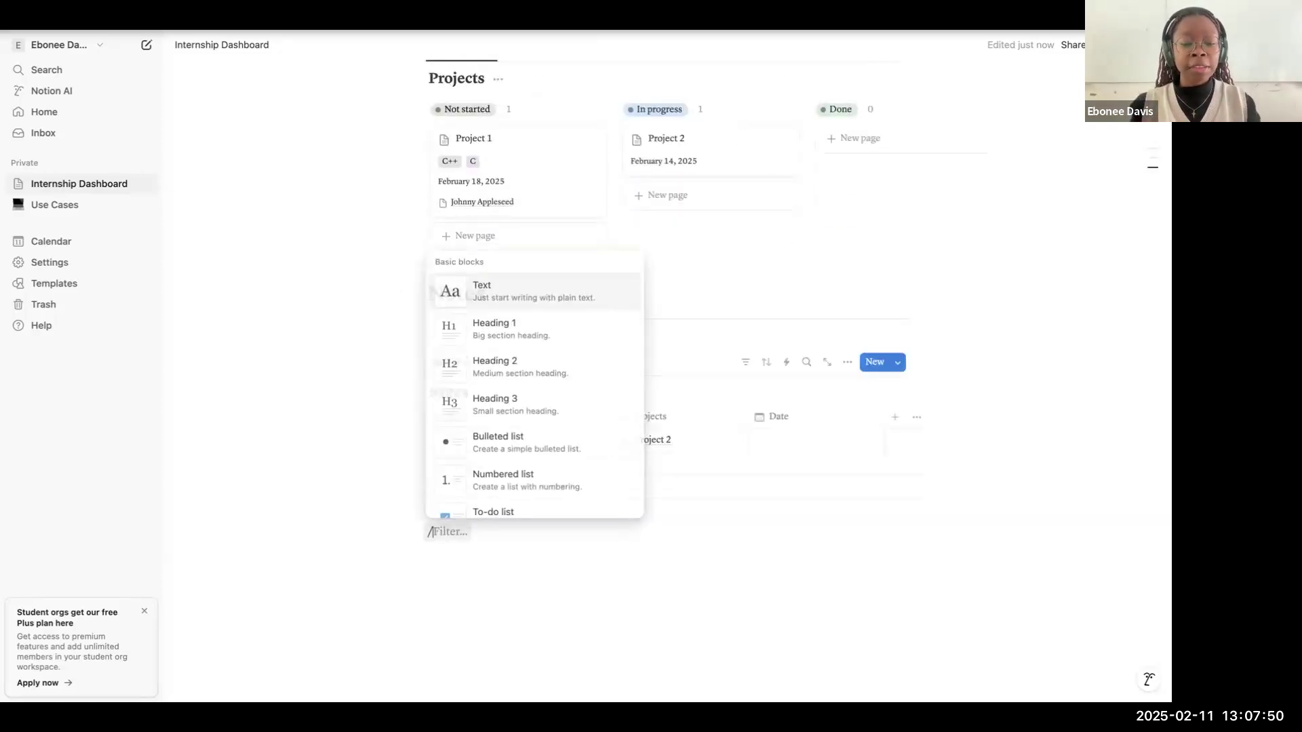
pyautogui.write('table')
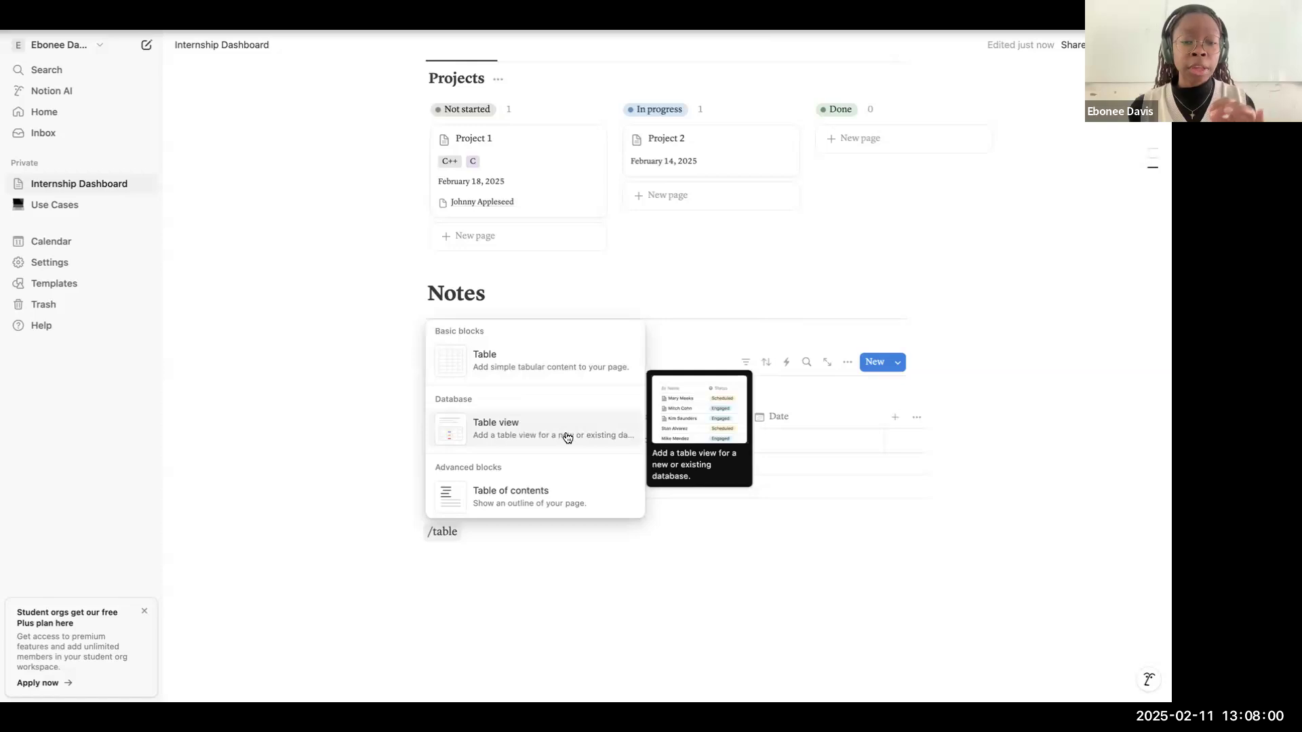
pyautogui.click(545, 359)
pyautogui.scroll(-2, 570, 474)
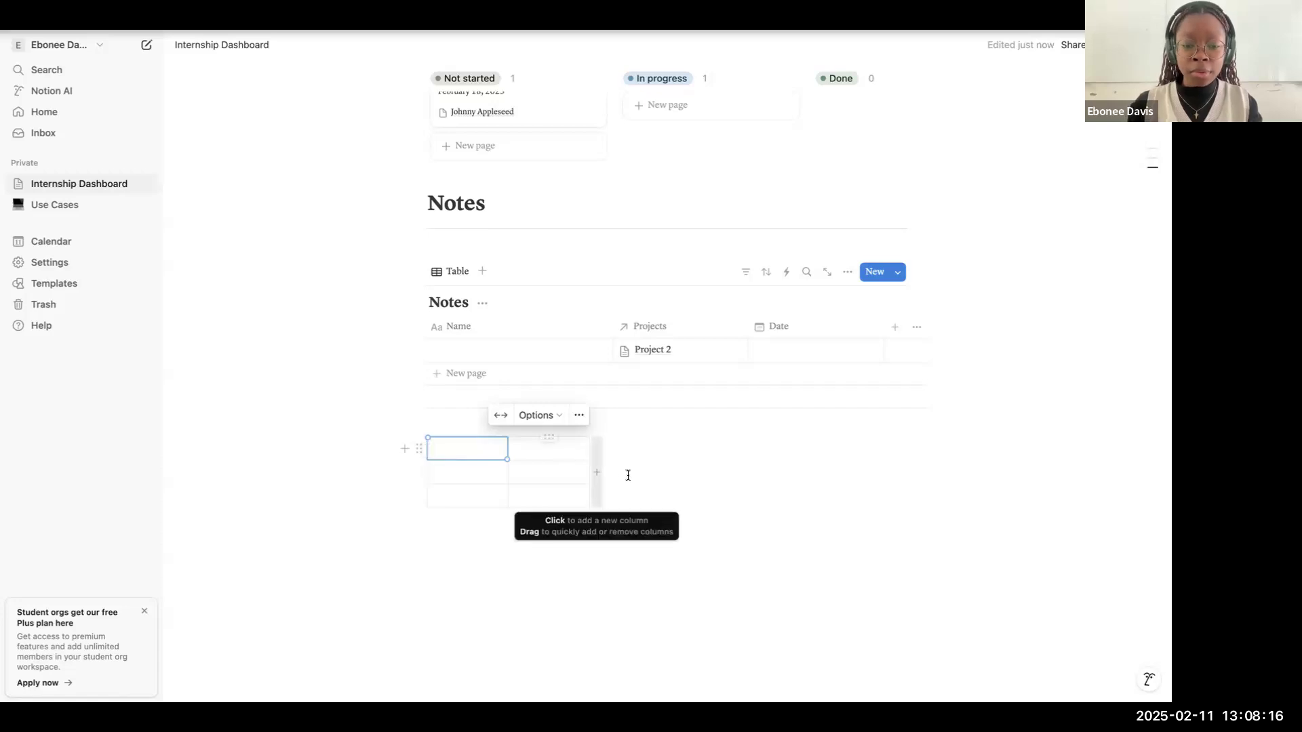
pyautogui.moveTo(645, 496); pyautogui.dragTo(486, 449)
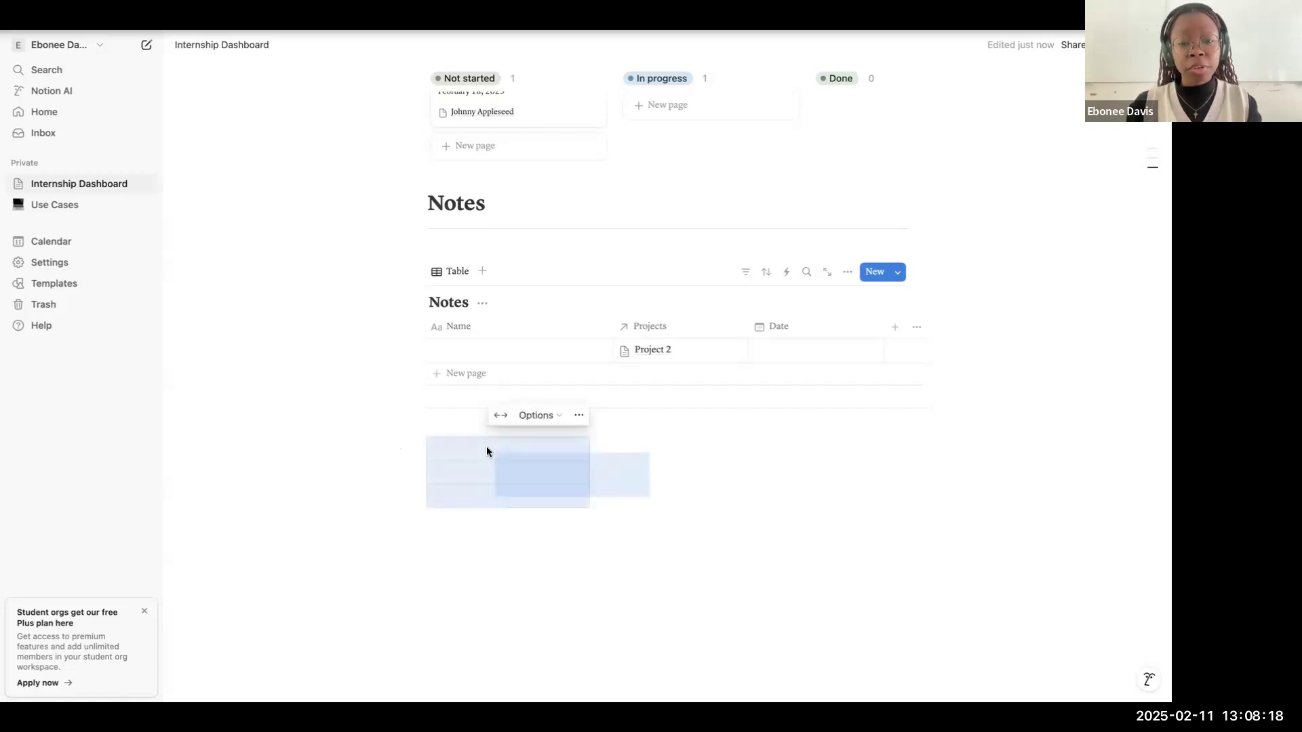
pyautogui.press('BackSpace')
# Step: Name the unnamed entry linked to Project 2 in the Notes database "Note 1"
pyautogui.scroll(5, 530, 376)
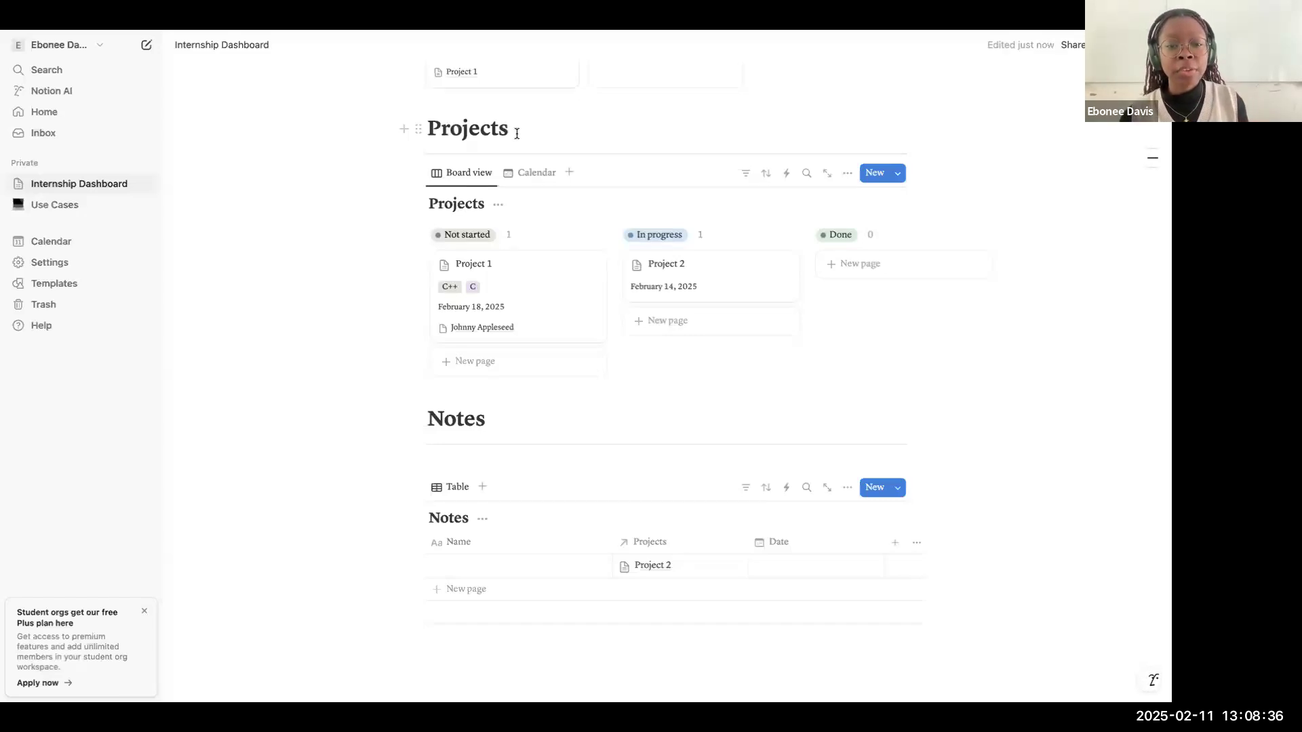
pyautogui.scroll(-1, 536, 240)
pyautogui.scroll(-3, 537, 240)
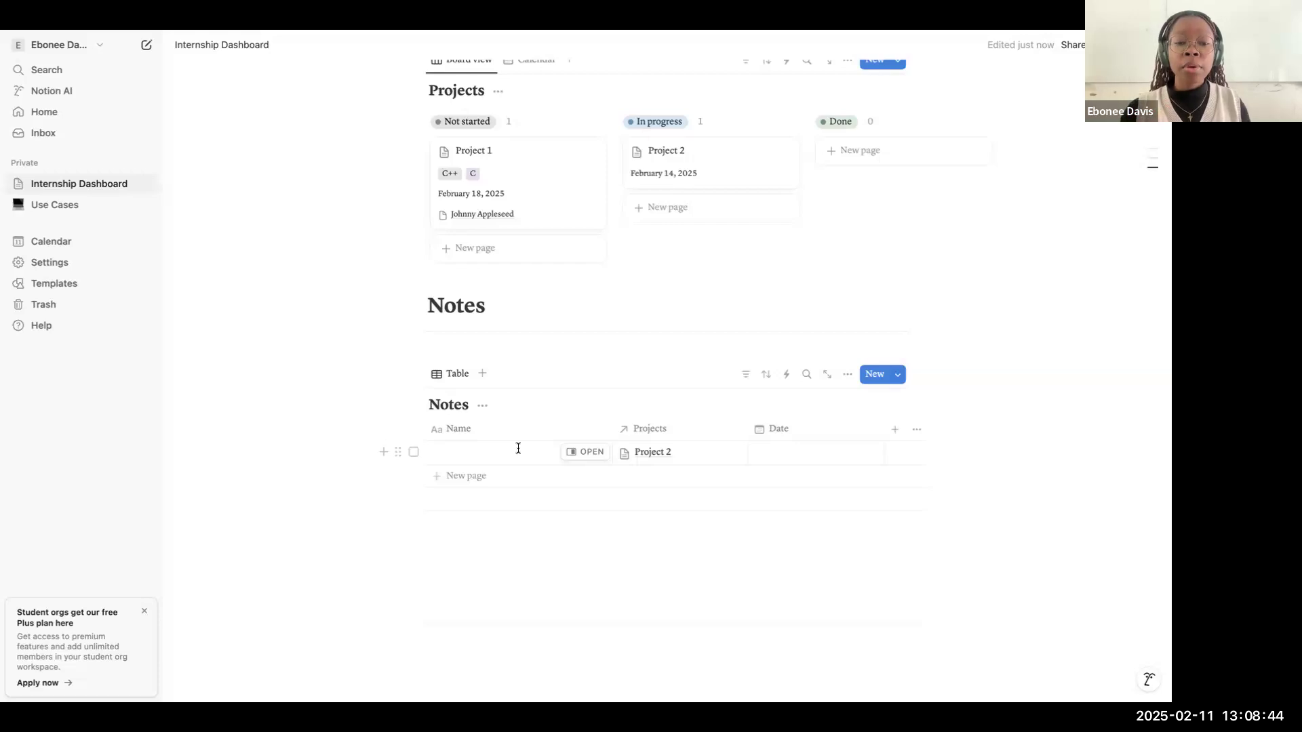
pyautogui.click(519, 451)
pyautogui.write('Note 1')
pyautogui.press('BackSpace')
pyautogui.press('BackSpace')
pyautogui.write('1')
# Step: Add a second entry to the Notes database named "Note 2"
pyautogui.click(491, 480)
pyautogui.click(491, 480)
pyautogui.write('Note 2')
pyautogui.press('Return')
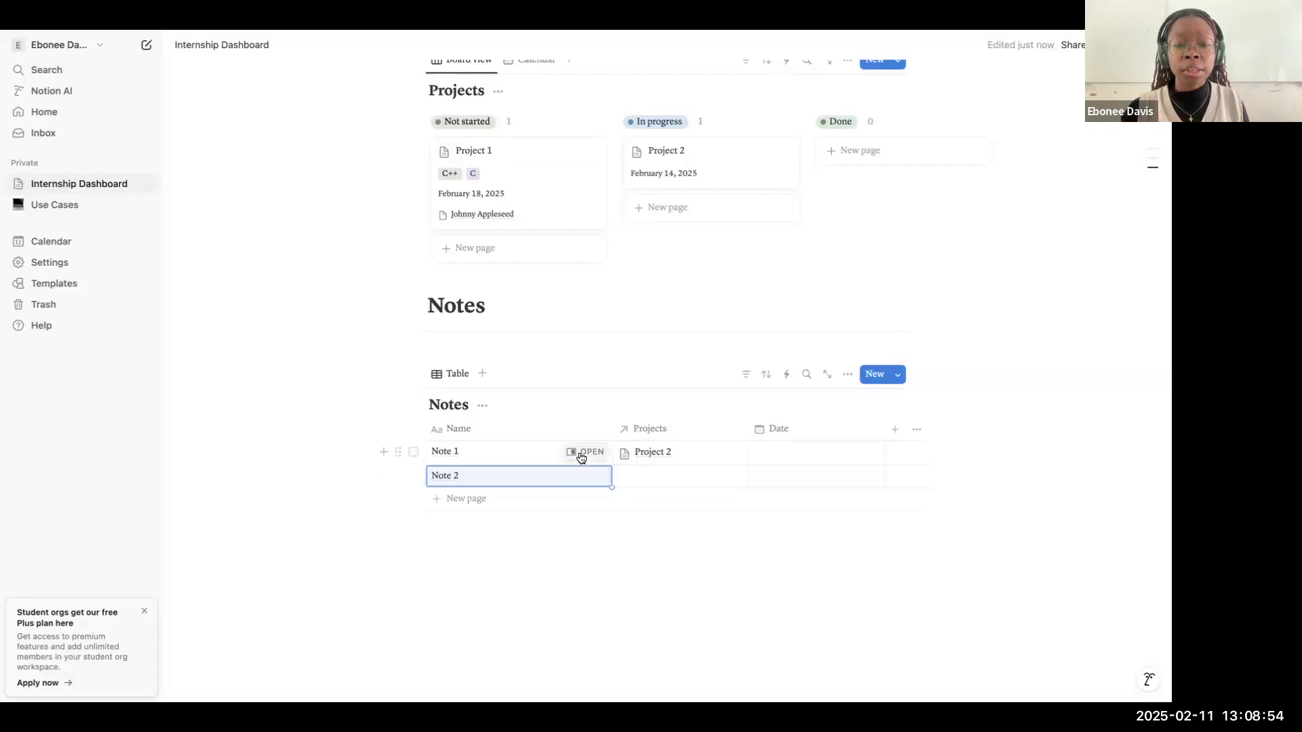
# Step: Open the Note 1 page, add a bulleted item reading "note" to its body, and close the page
pyautogui.click(585, 451)
pyautogui.press('Return')
pyautogui.write('- note')
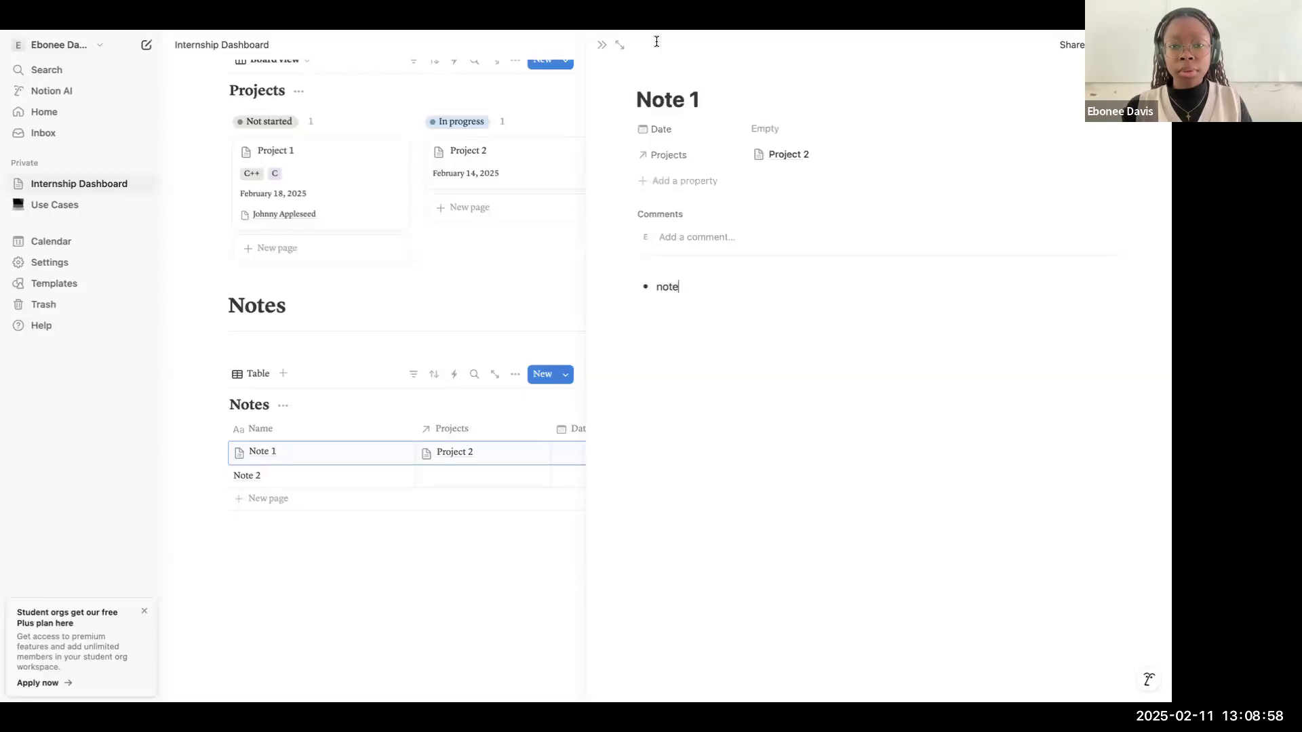
pyautogui.click(602, 46)
pyautogui.scroll(4, 577, 267)
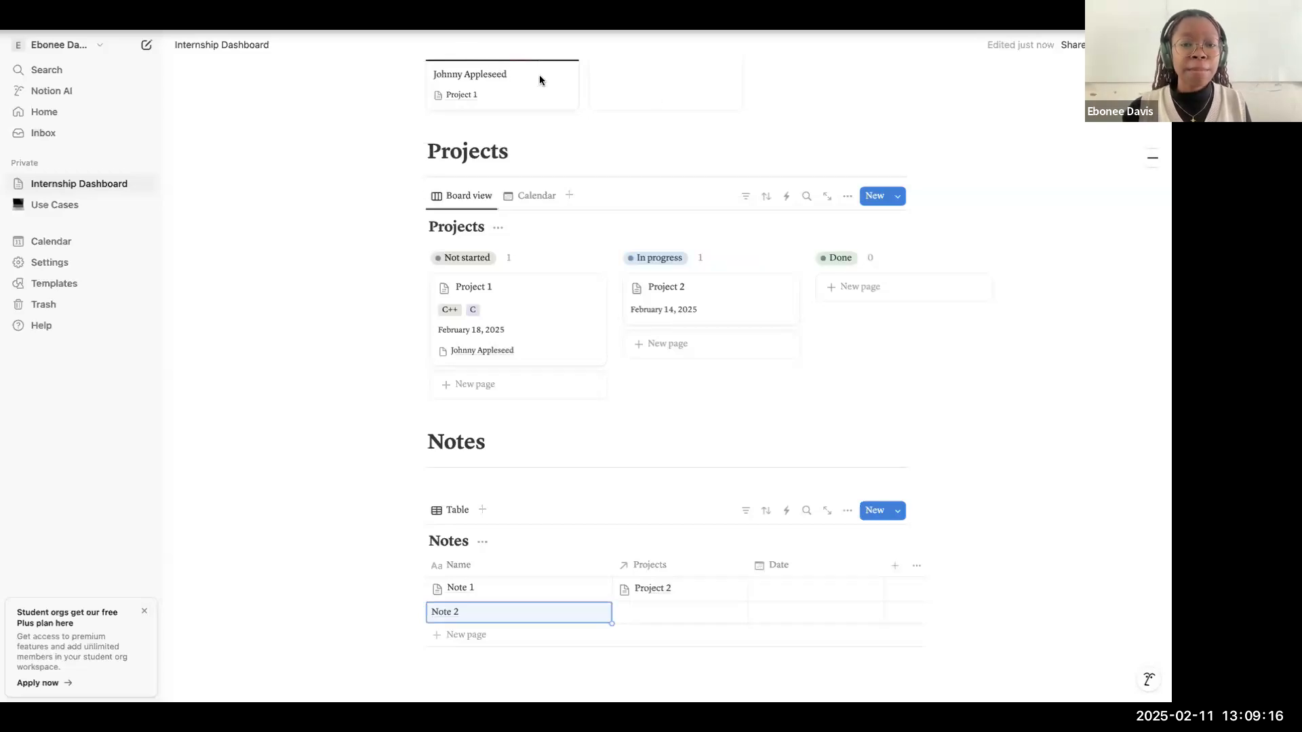
pyautogui.scroll(3, 746, 194)
pyautogui.scroll(4, 821, 199)
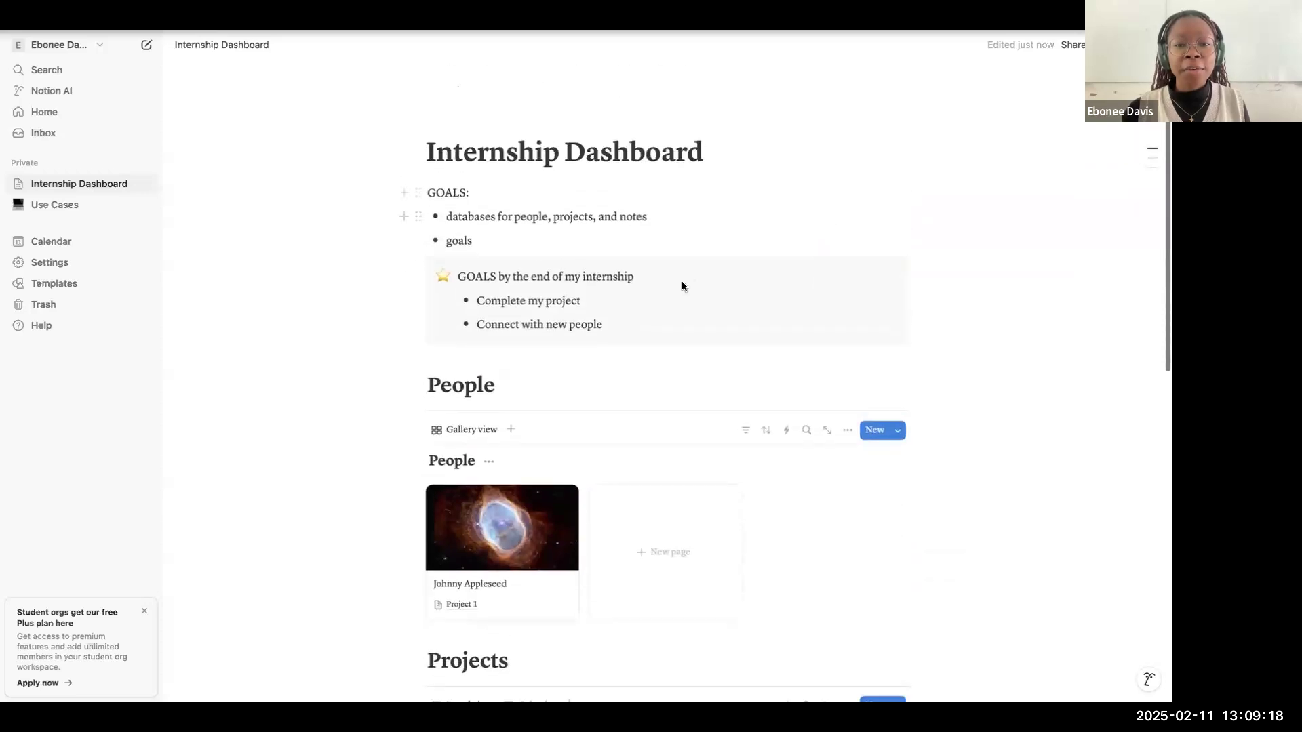
pyautogui.click(648, 274)
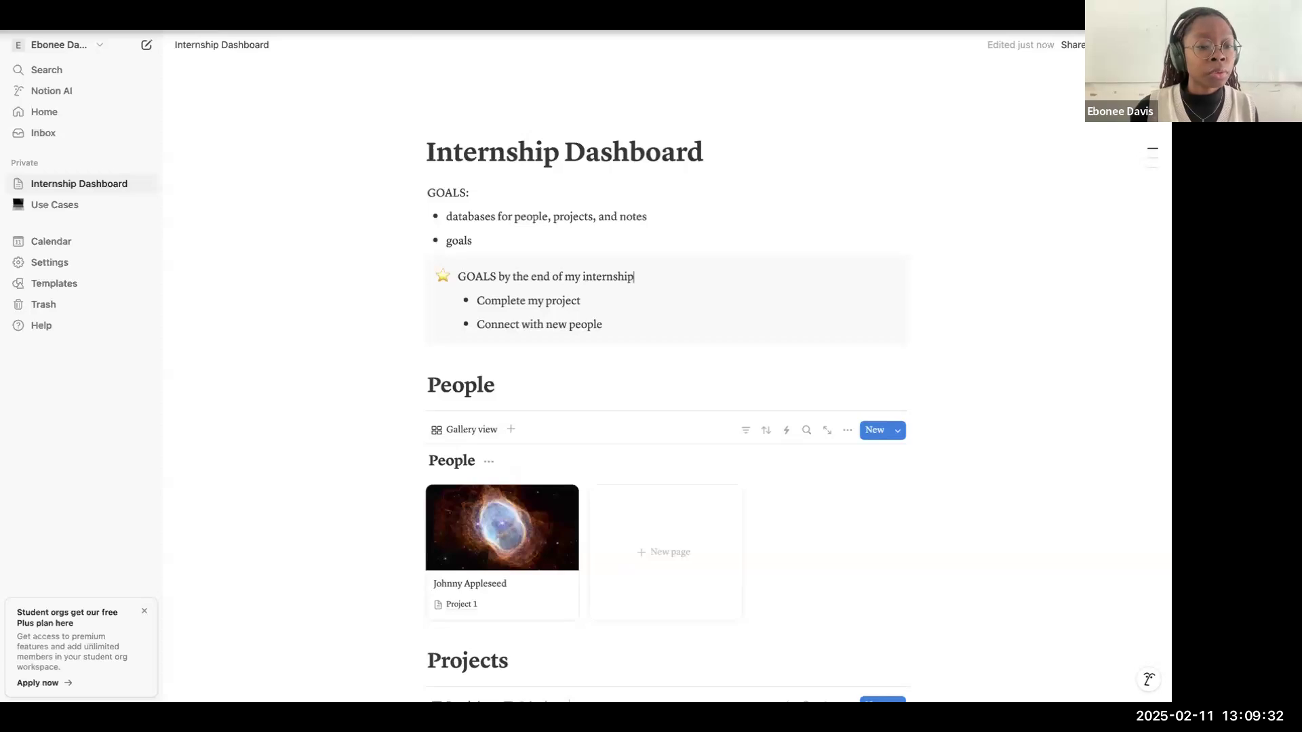
# Step: Switch to the Notion Presentation in Google Slides and start the slideshow from the Use Cases slide
pyautogui.hotkey('ctrl', 'Tab')
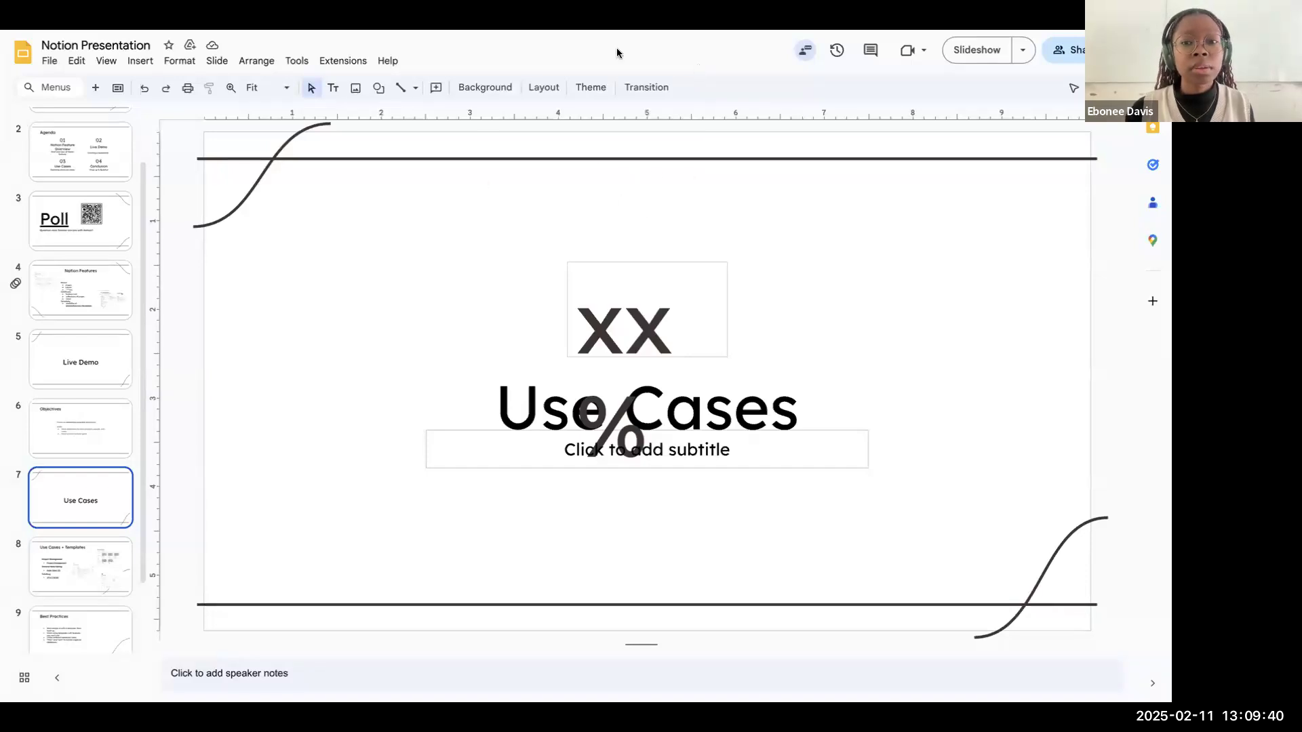
pyautogui.click(994, 51)
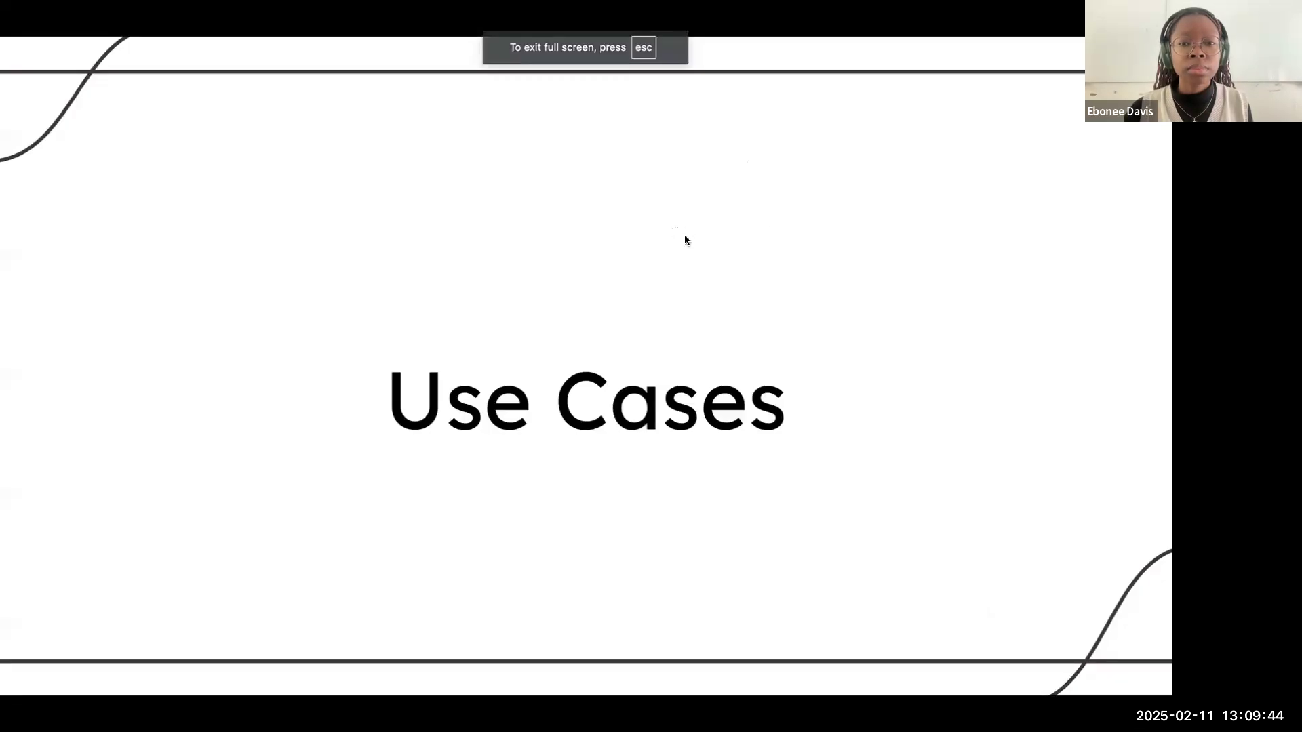
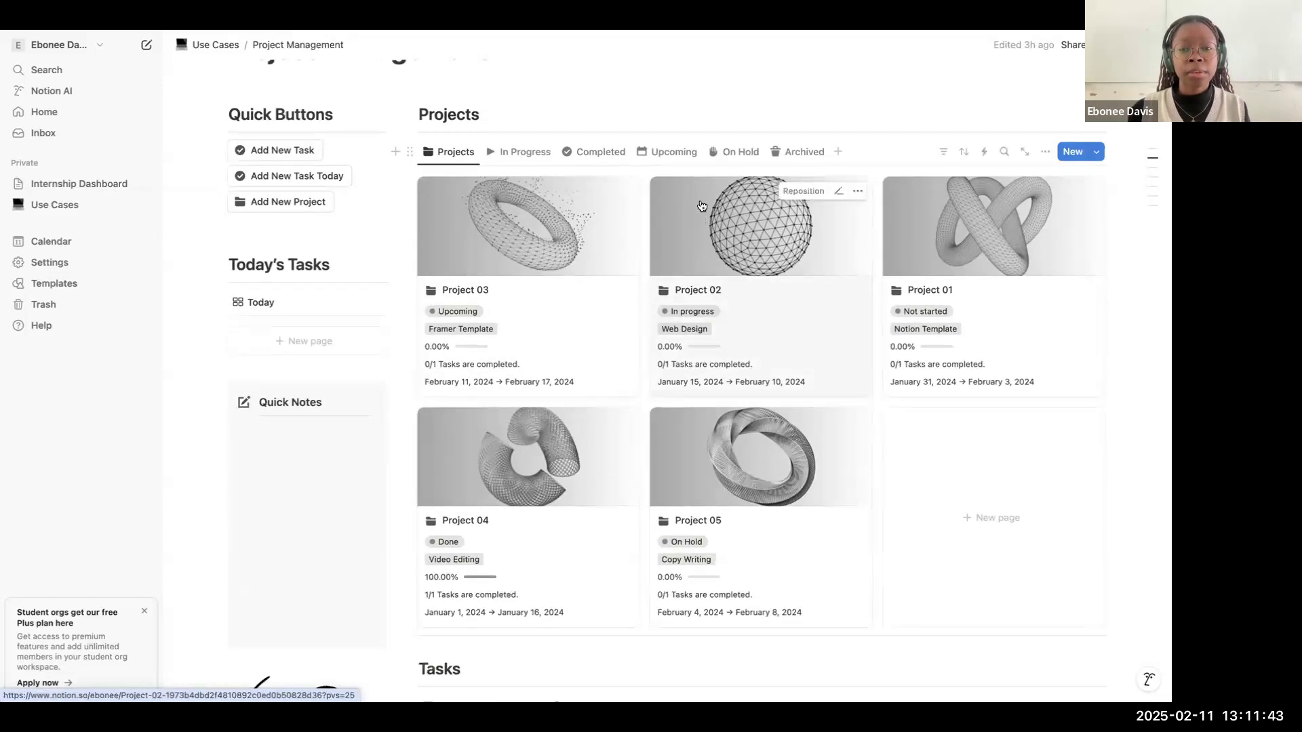
# Step: Open the Project 03 page and delete the "Notion Template" option from its Category property
pyautogui.click(573, 287)
pyautogui.scroll(-3, 664, 248)
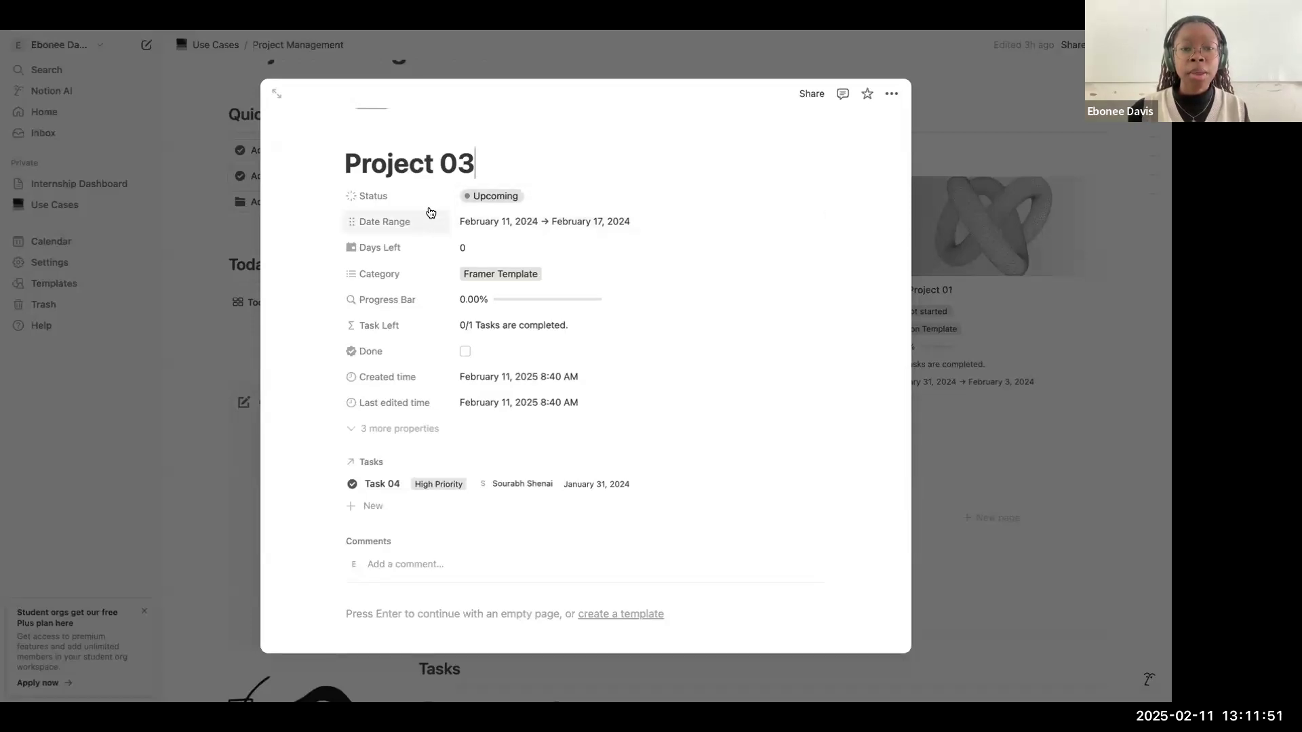
pyautogui.click(510, 274)
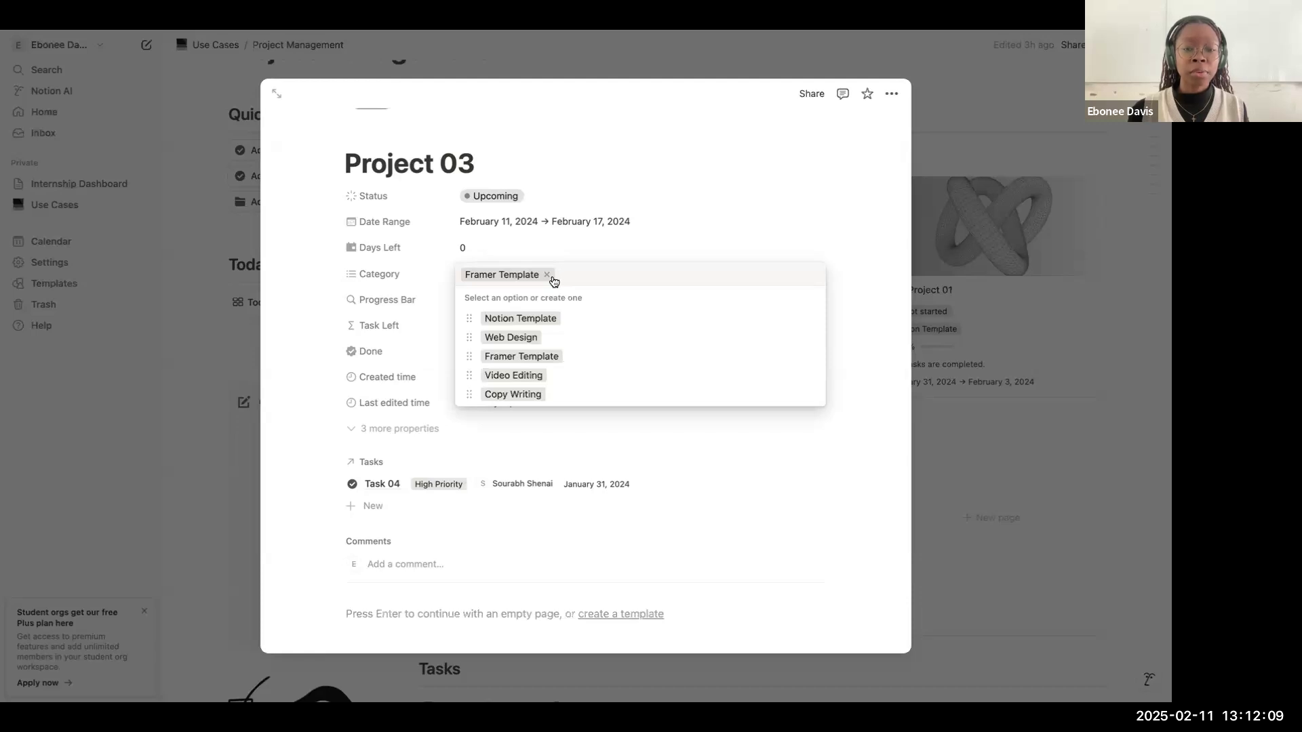
pyautogui.click(811, 318)
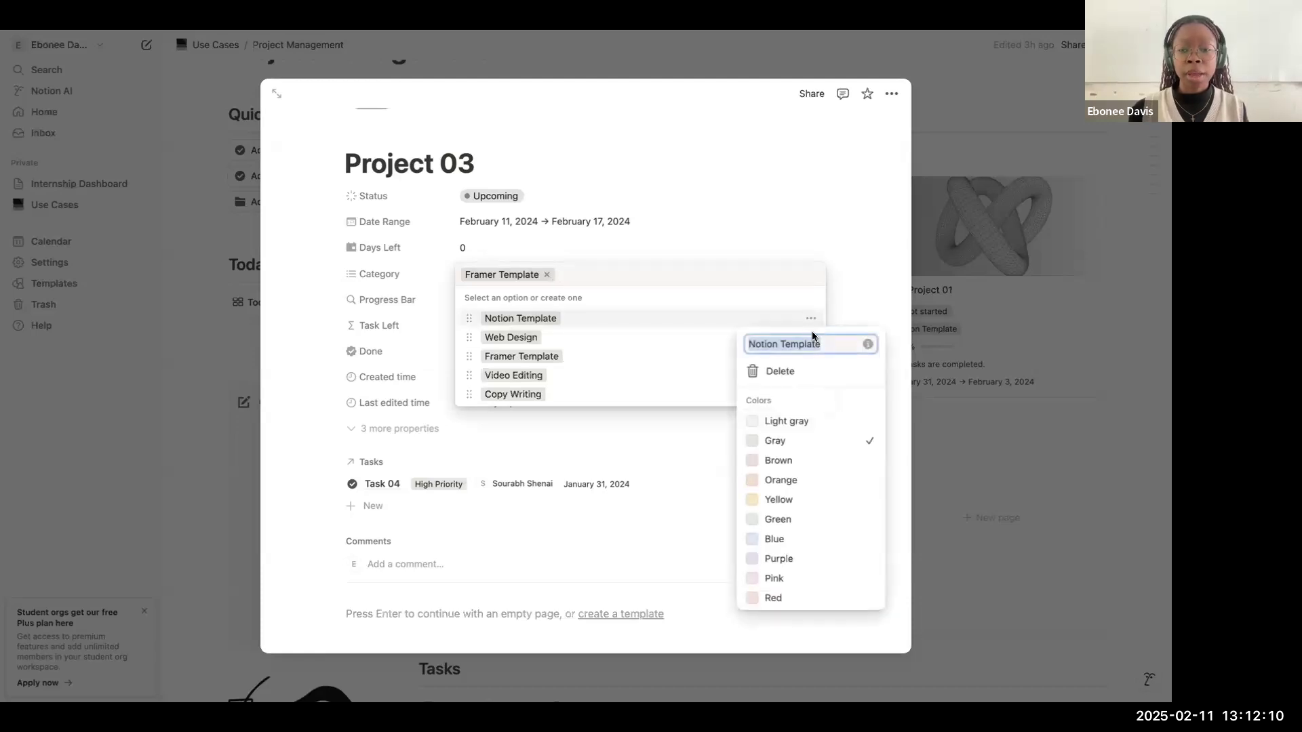
pyautogui.click(798, 371)
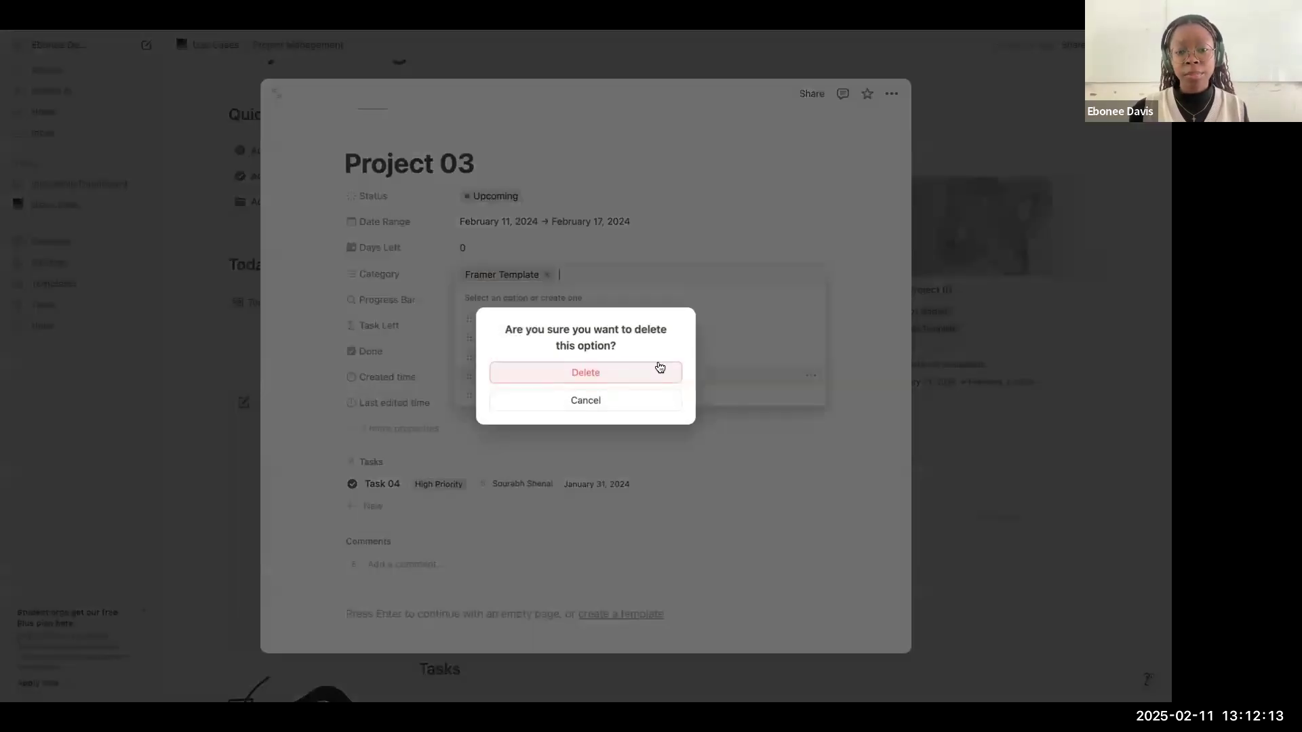
pyautogui.click(655, 372)
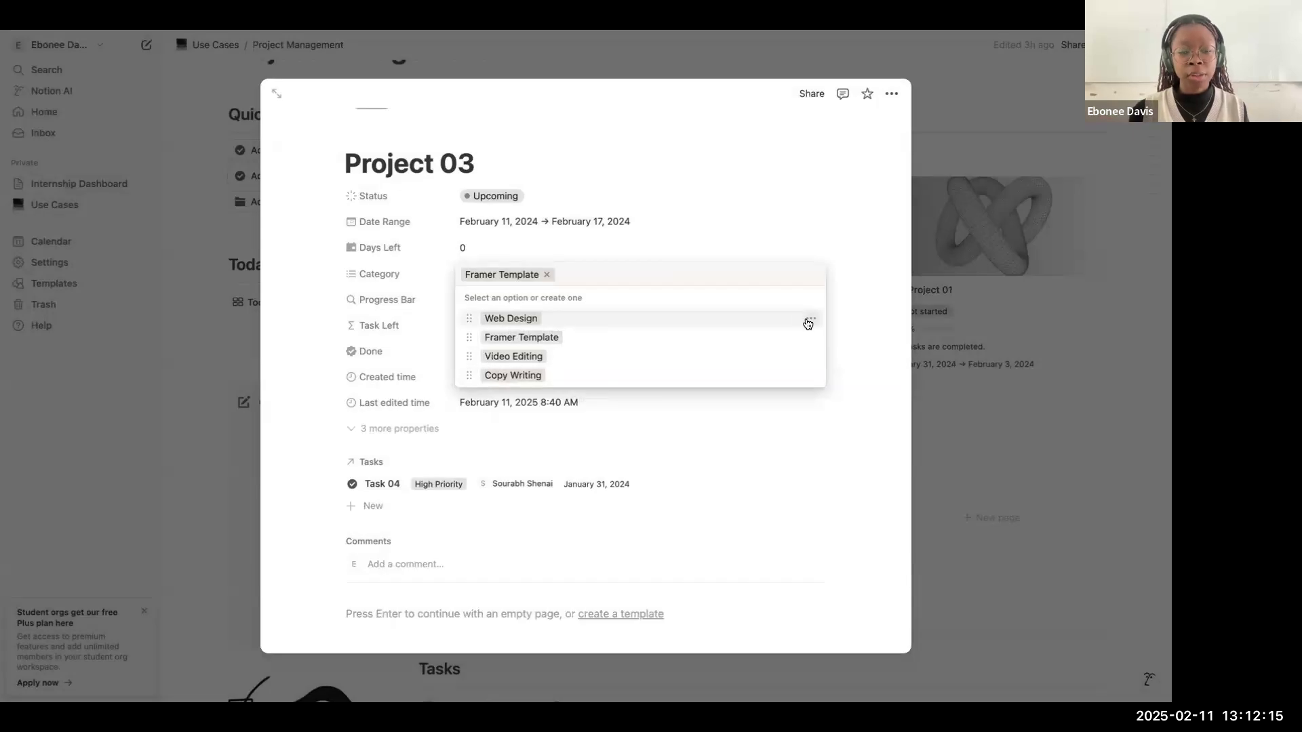
pyautogui.click(719, 204)
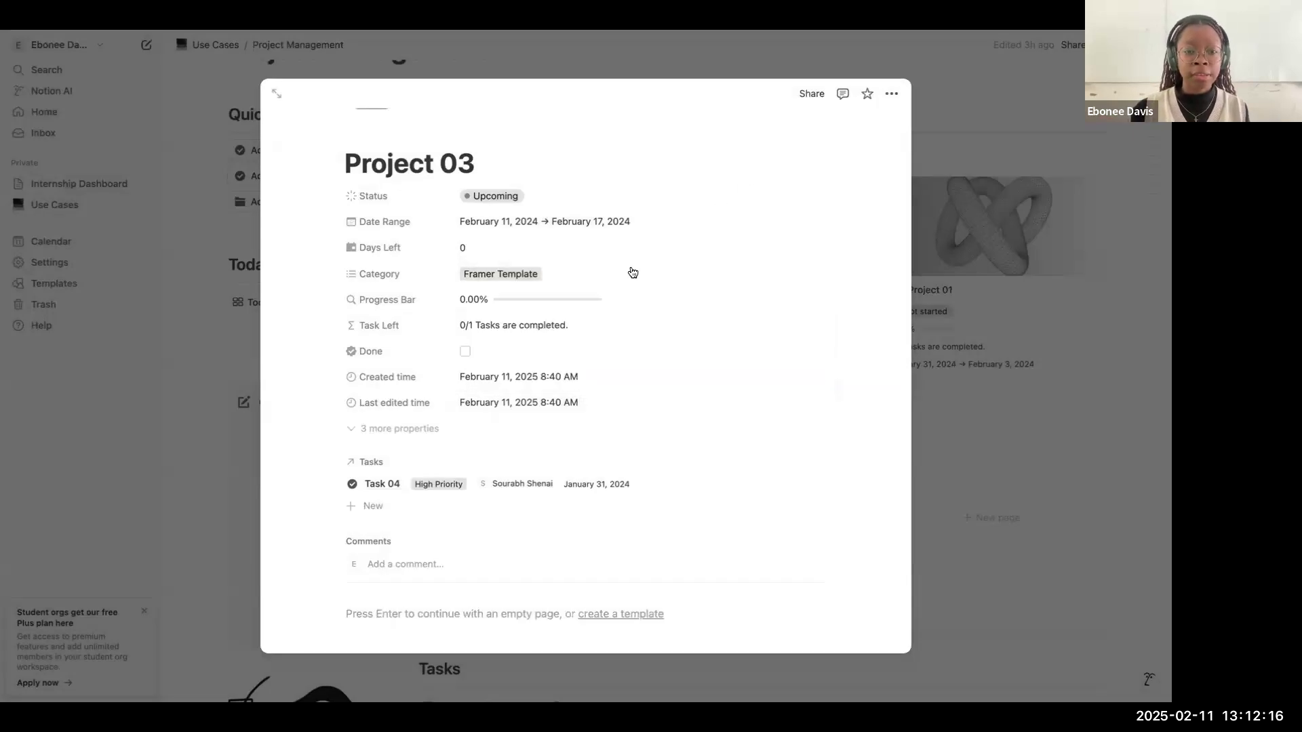
# Step: Check the rollup settings of Project 03's Progress Bar property, delete that property, and close the project page
pyautogui.click(575, 300)
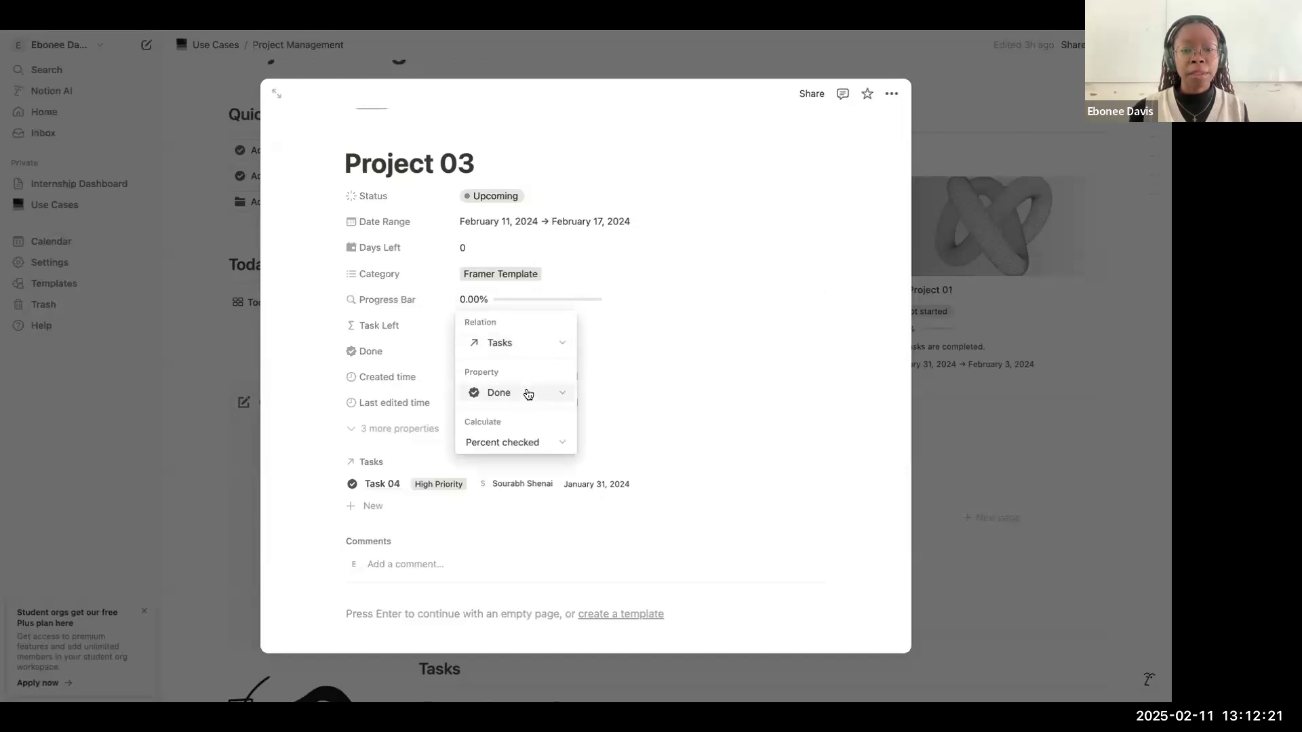
pyautogui.click(588, 330)
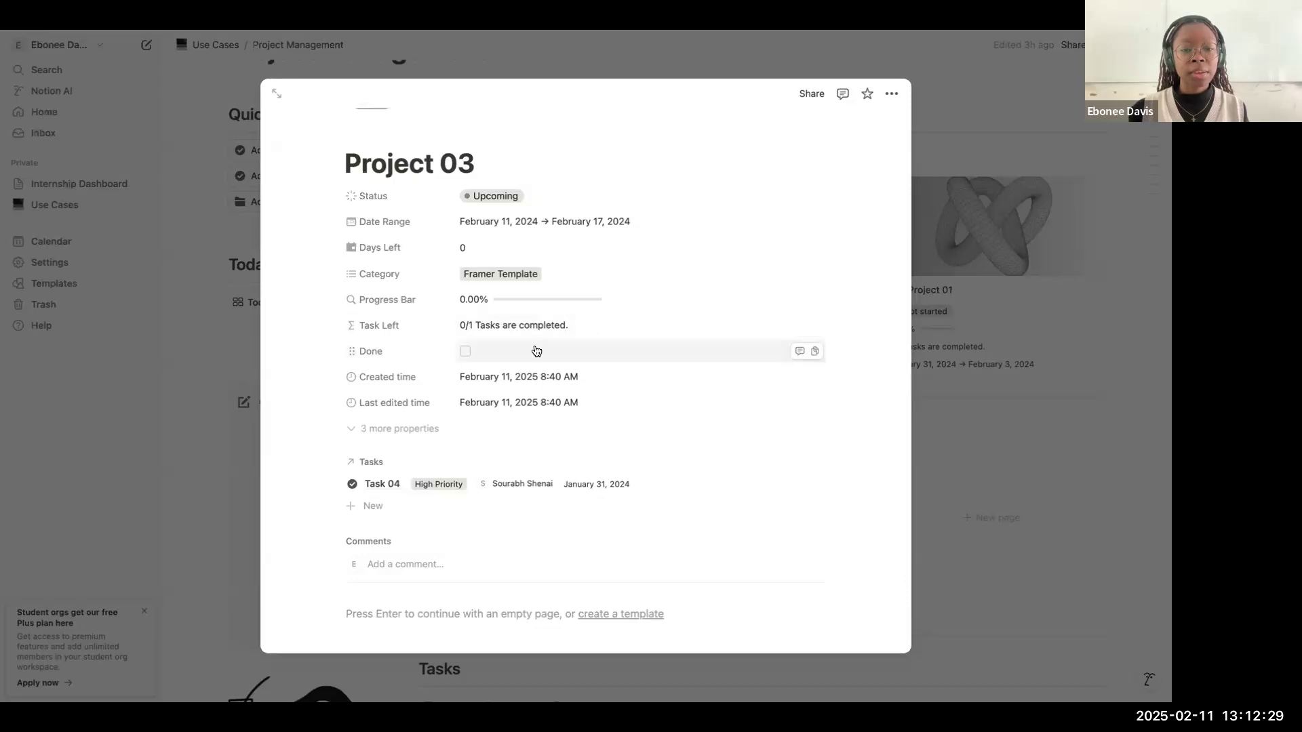
pyautogui.scroll(-1, 532, 348)
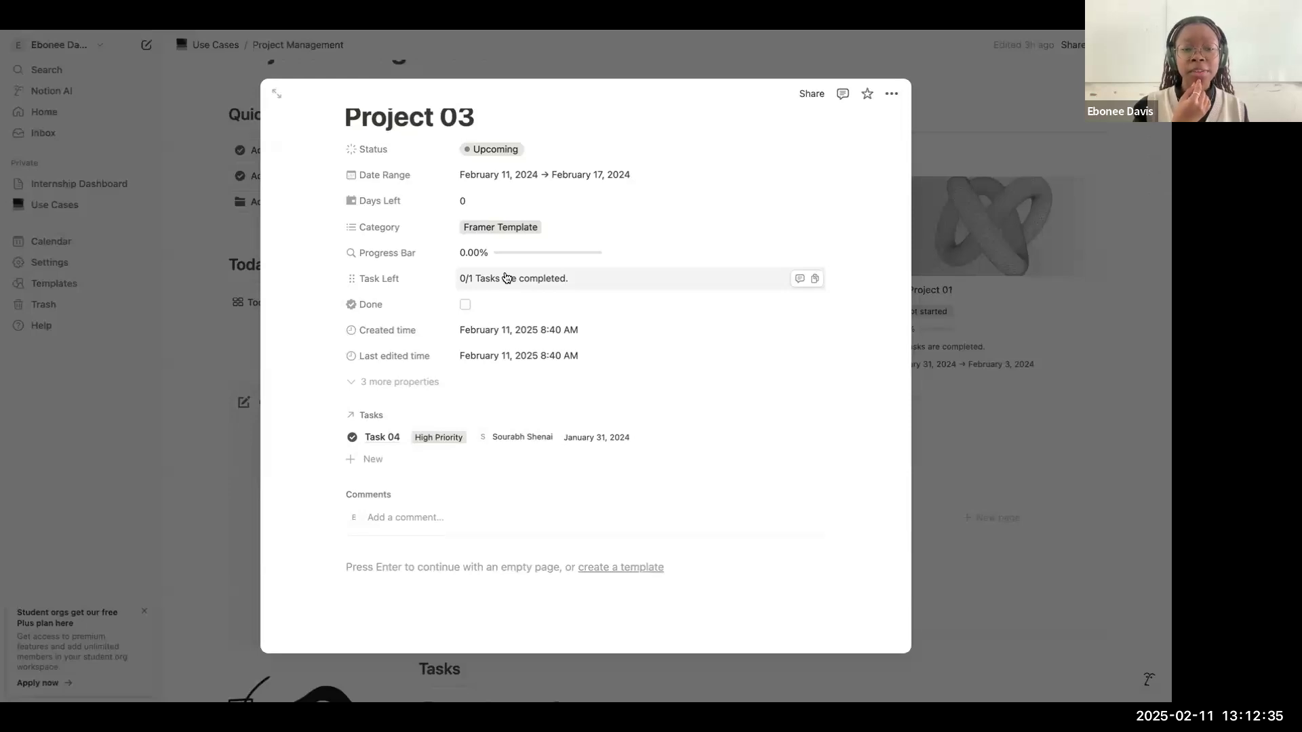
pyautogui.moveTo(508, 251)
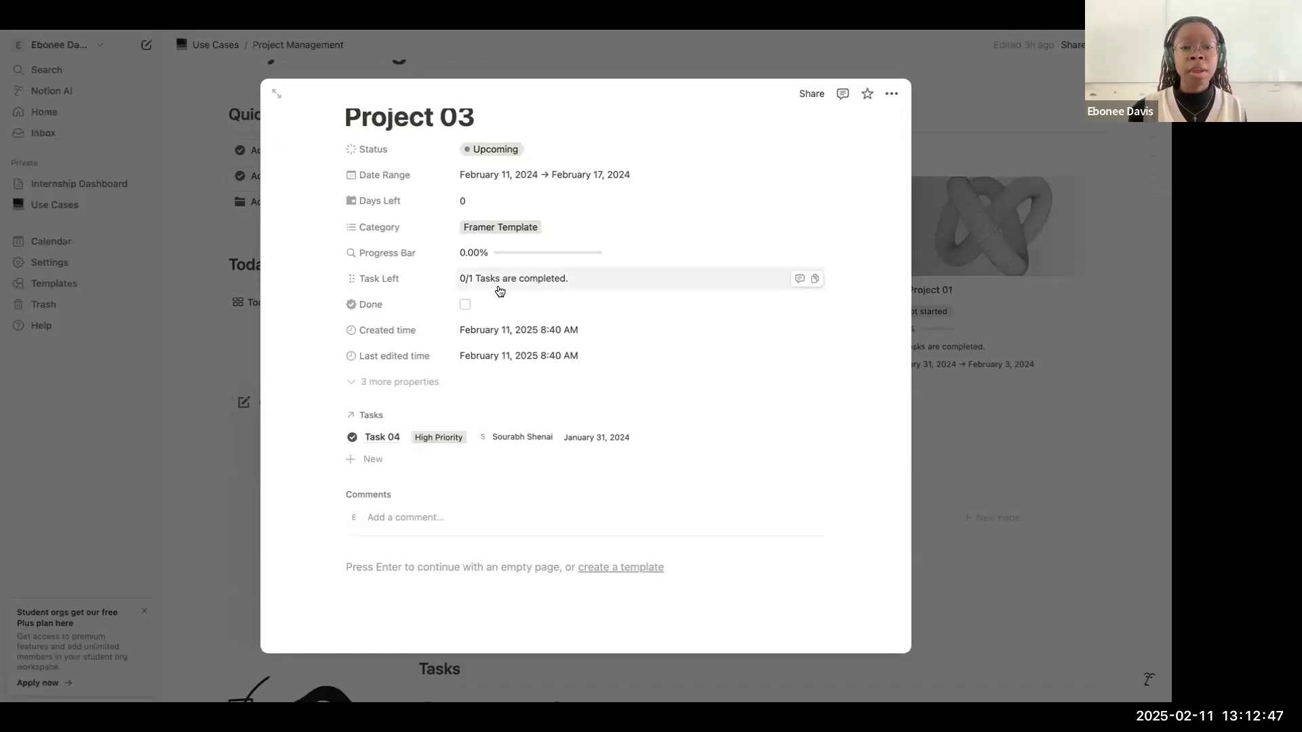
pyautogui.click(351, 253)
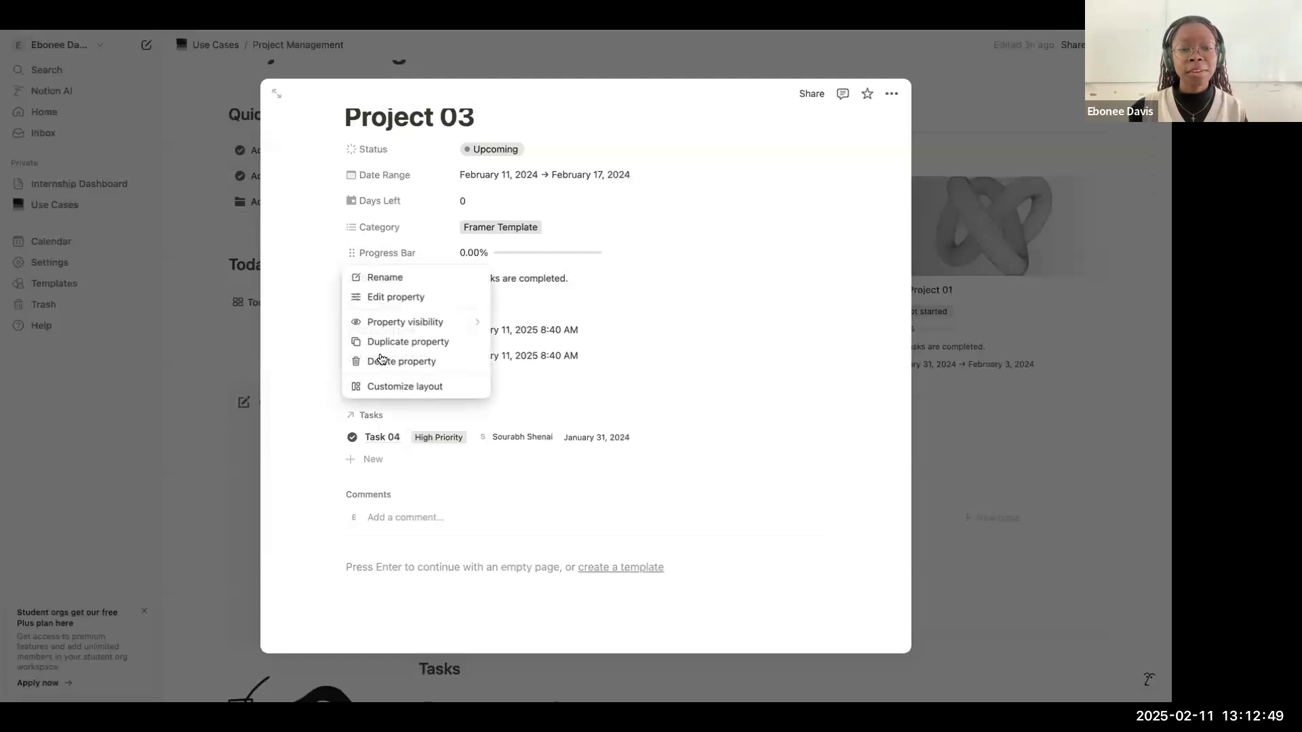
pyautogui.click(381, 360)
pyautogui.click(569, 374)
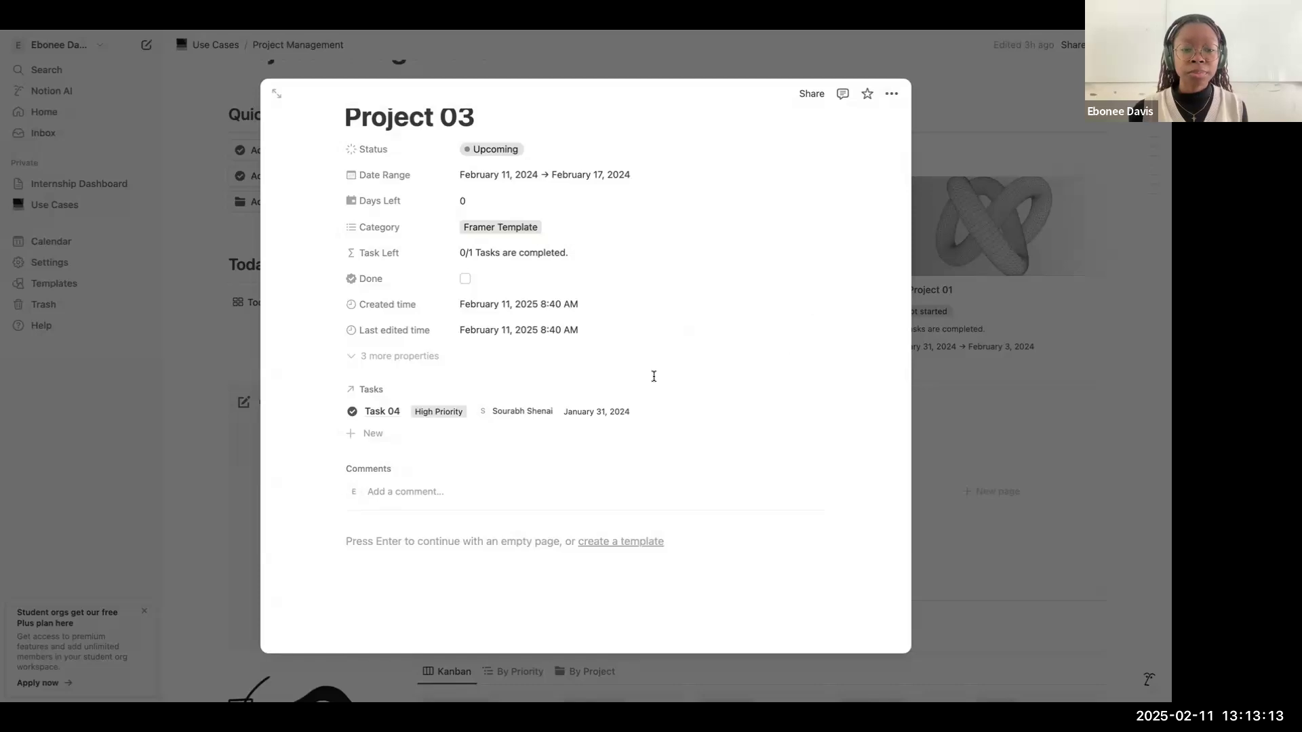
pyautogui.scroll(2, 678, 360)
pyautogui.click(1017, 285)
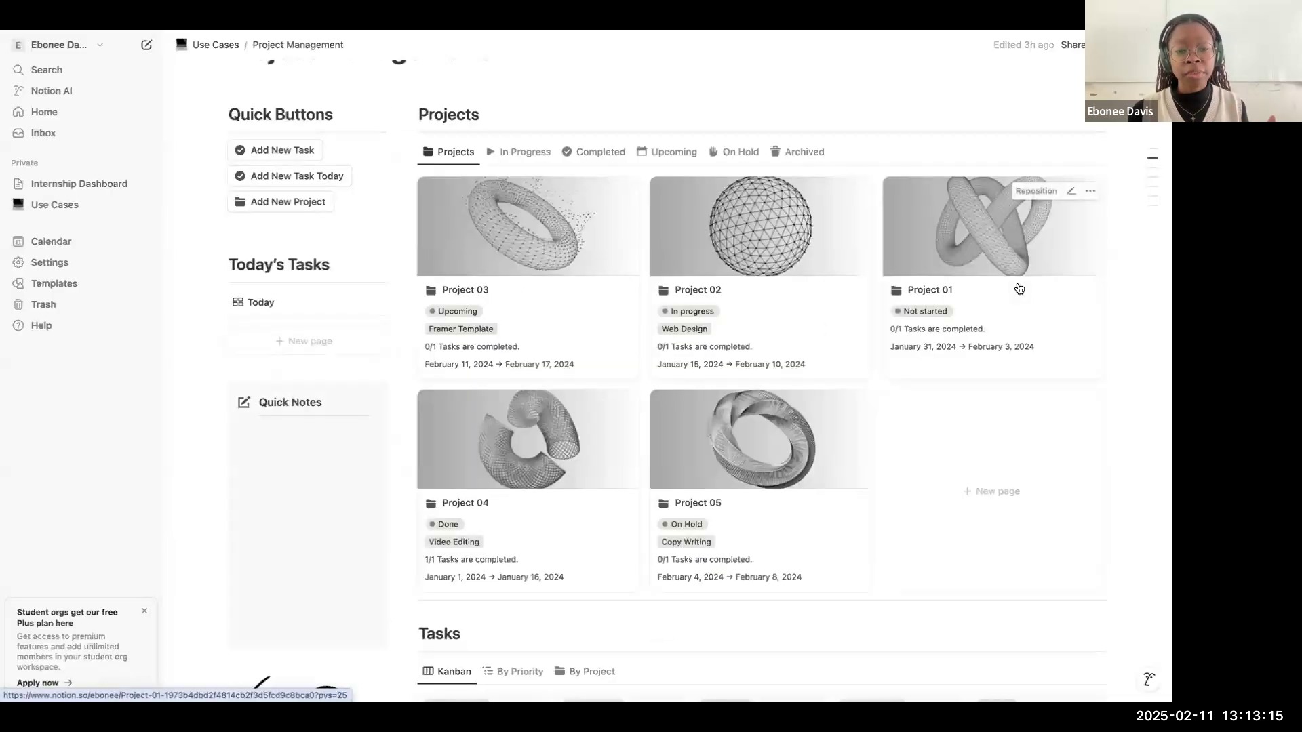
pyautogui.scroll(-4, 1017, 285)
pyautogui.scroll(5, 1017, 285)
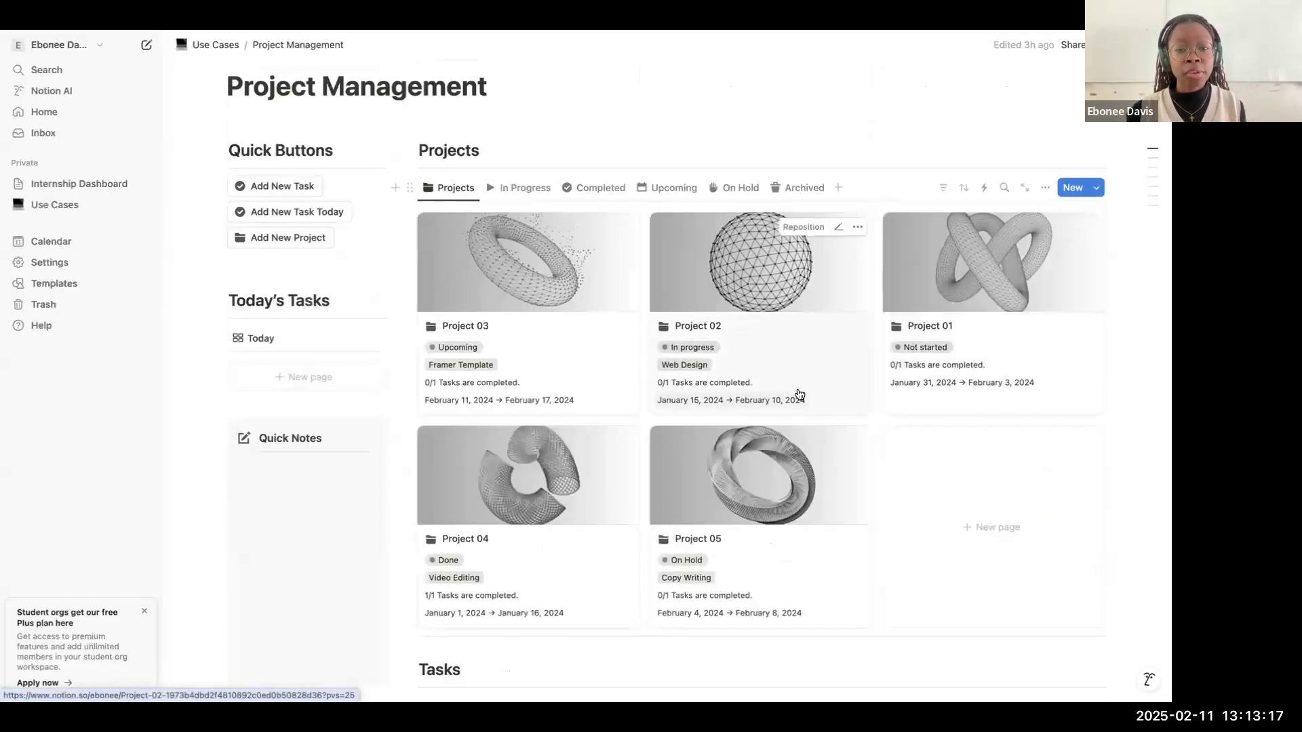
pyautogui.scroll(-1, 800, 395)
pyautogui.scroll(2, 570, 282)
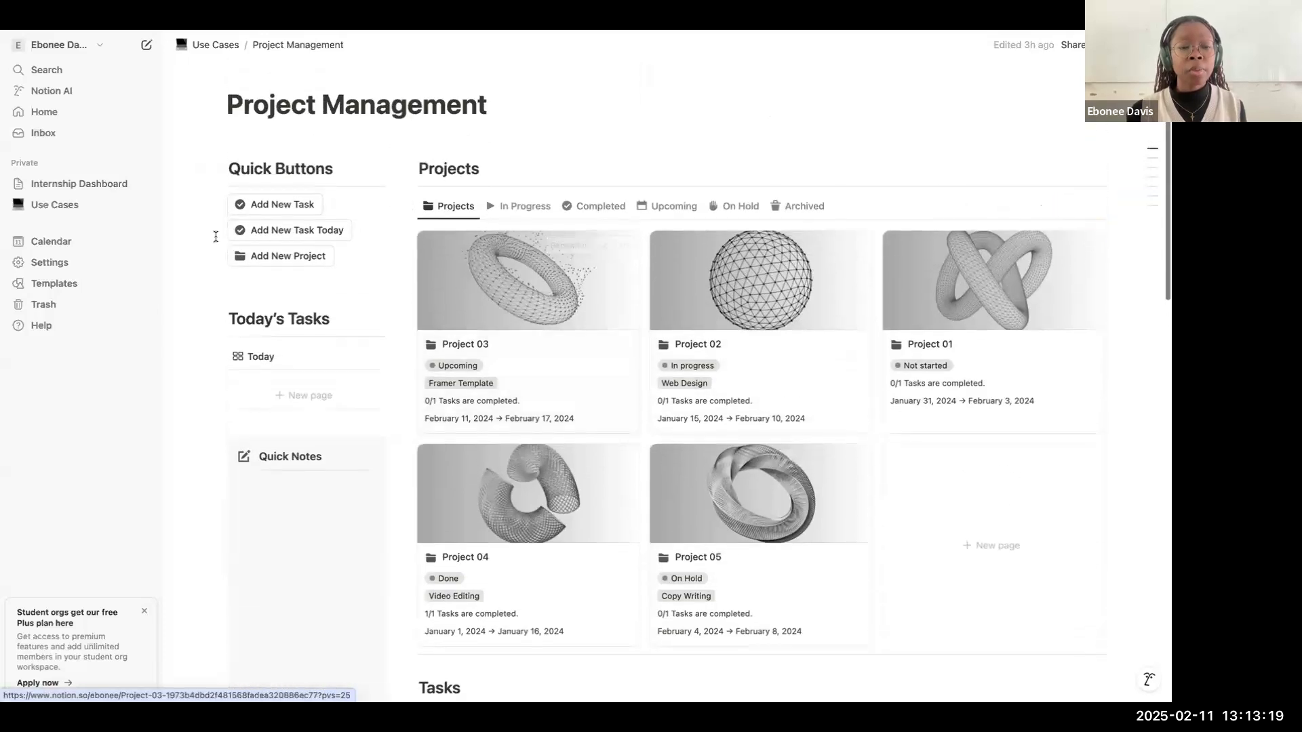
pyautogui.click(297, 280)
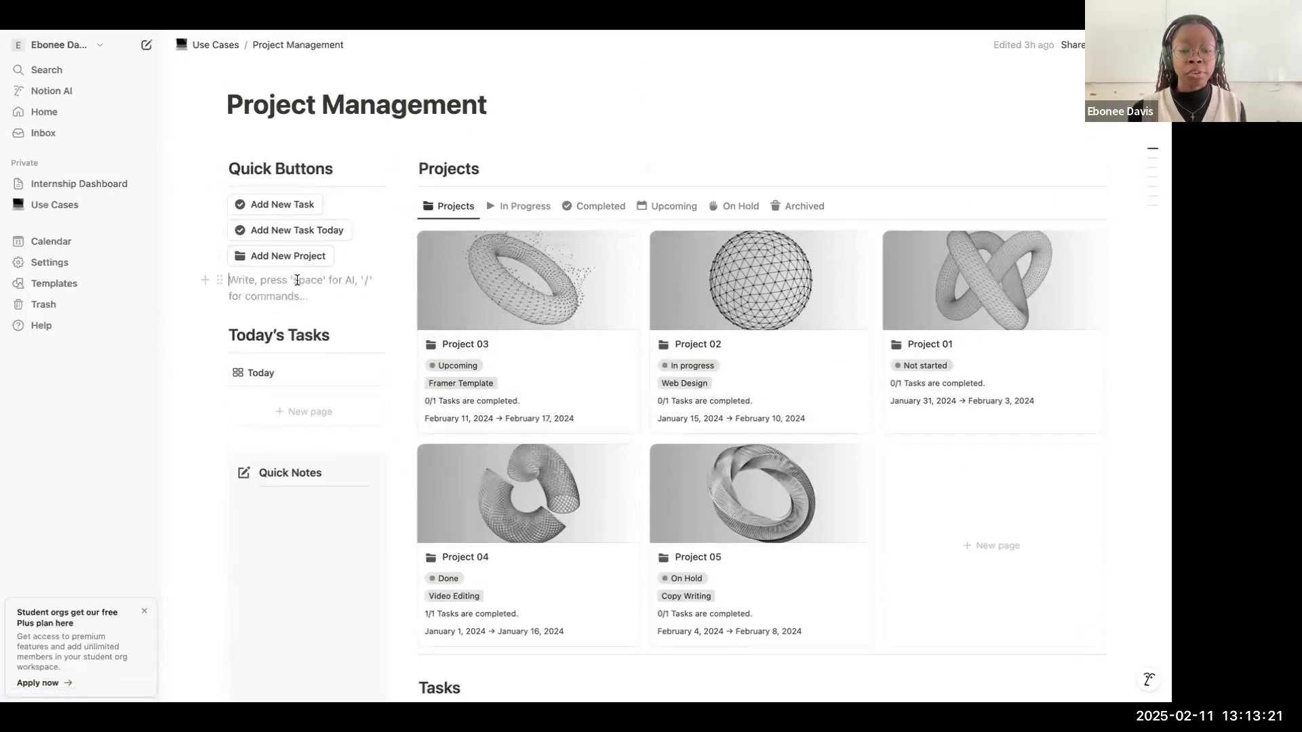
pyautogui.write('/')
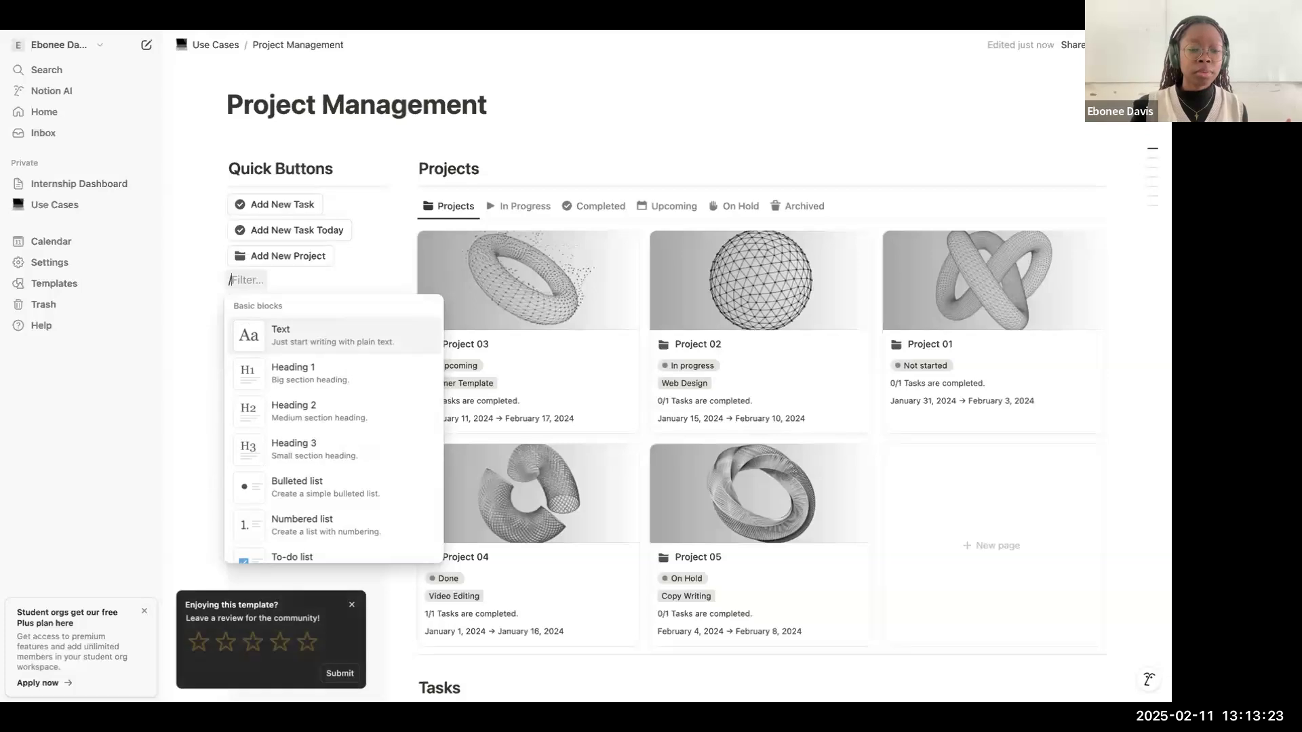
pyautogui.write('butt')
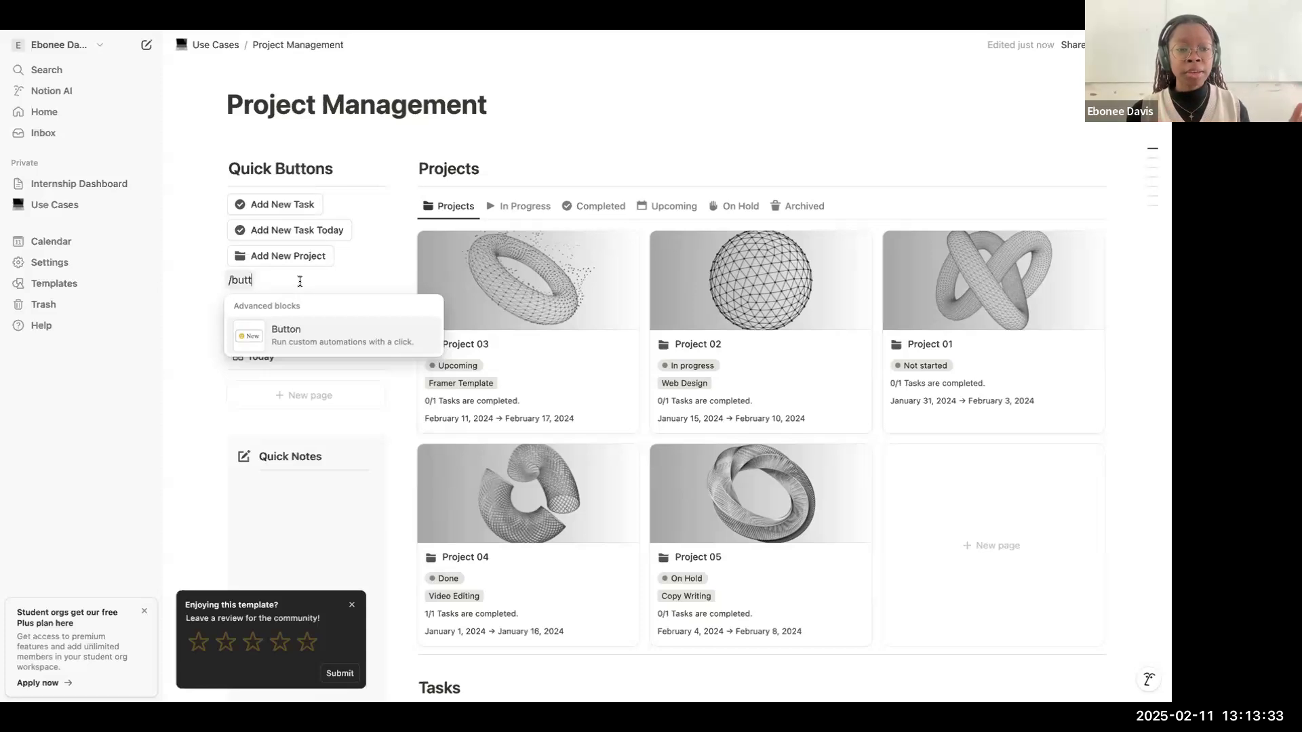
pyautogui.press('Escape')
pyautogui.press('BackSpace')
pyautogui.press('BackSpace')
pyautogui.press('BackSpace')
pyautogui.press('BackSpace')
pyautogui.press('BackSpace')
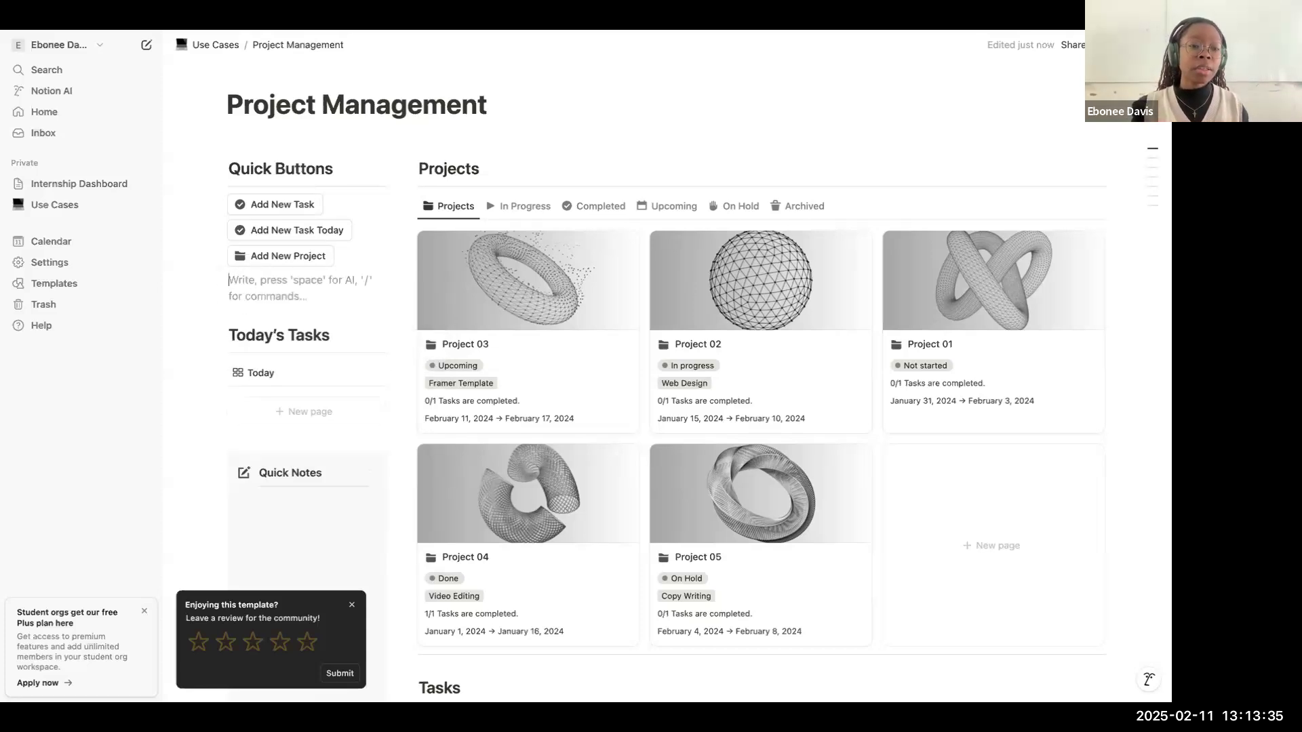
pyautogui.press('BackSpace')
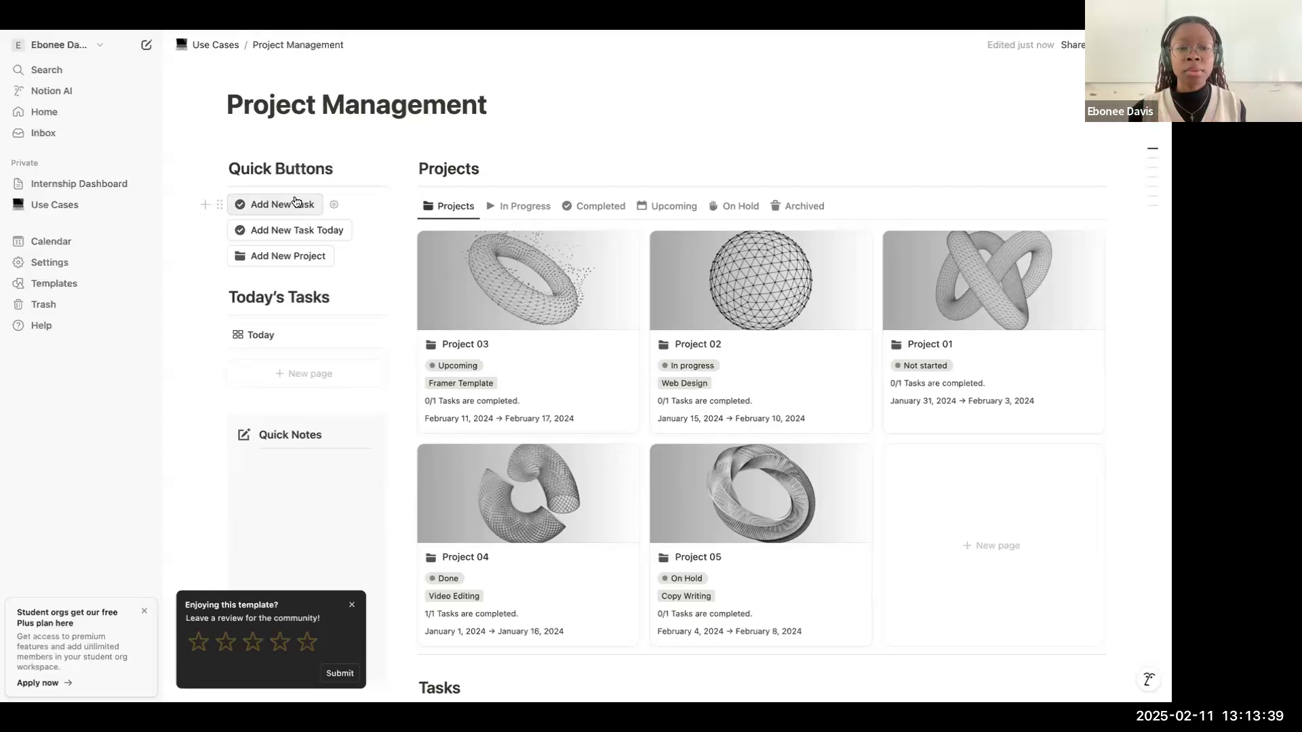
# Step: Examine the Tasks database in its By Priority, By Project and Kanban views, along with the Calendar and Timeline sections
pyautogui.scroll(-8, 305, 204)
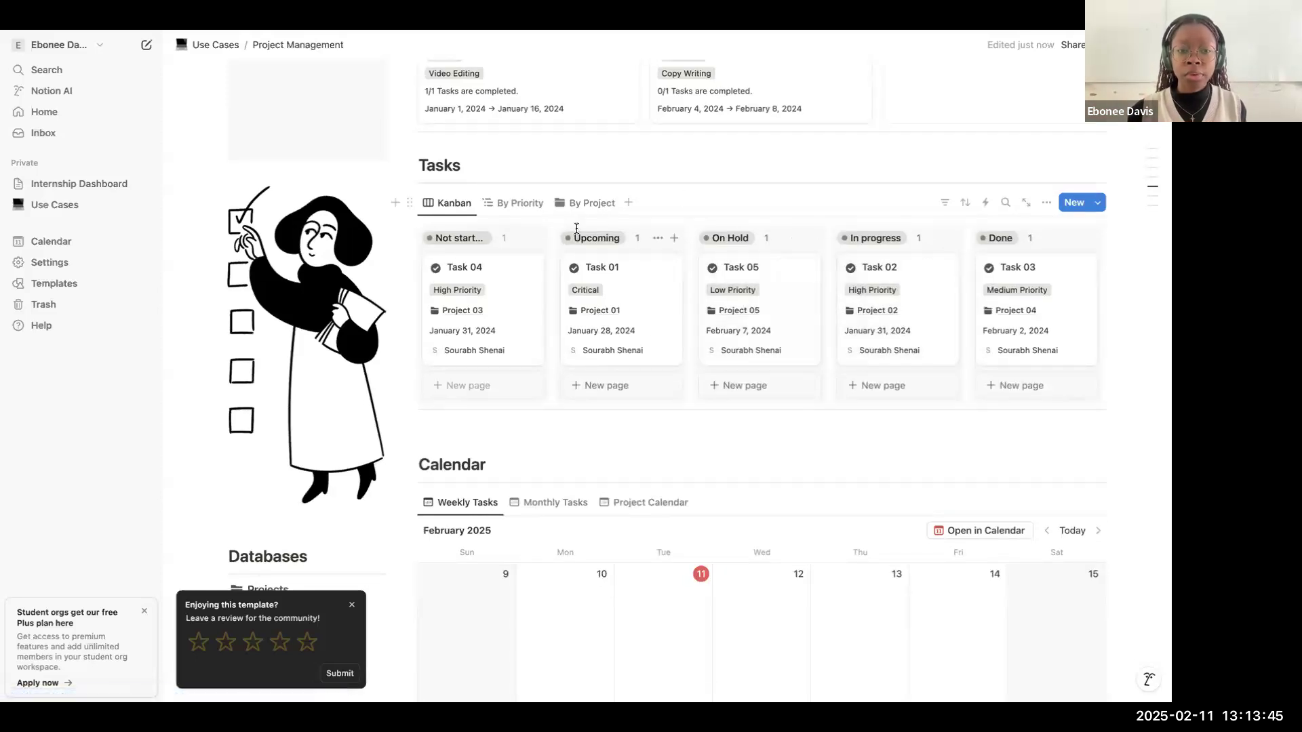
pyautogui.click(541, 204)
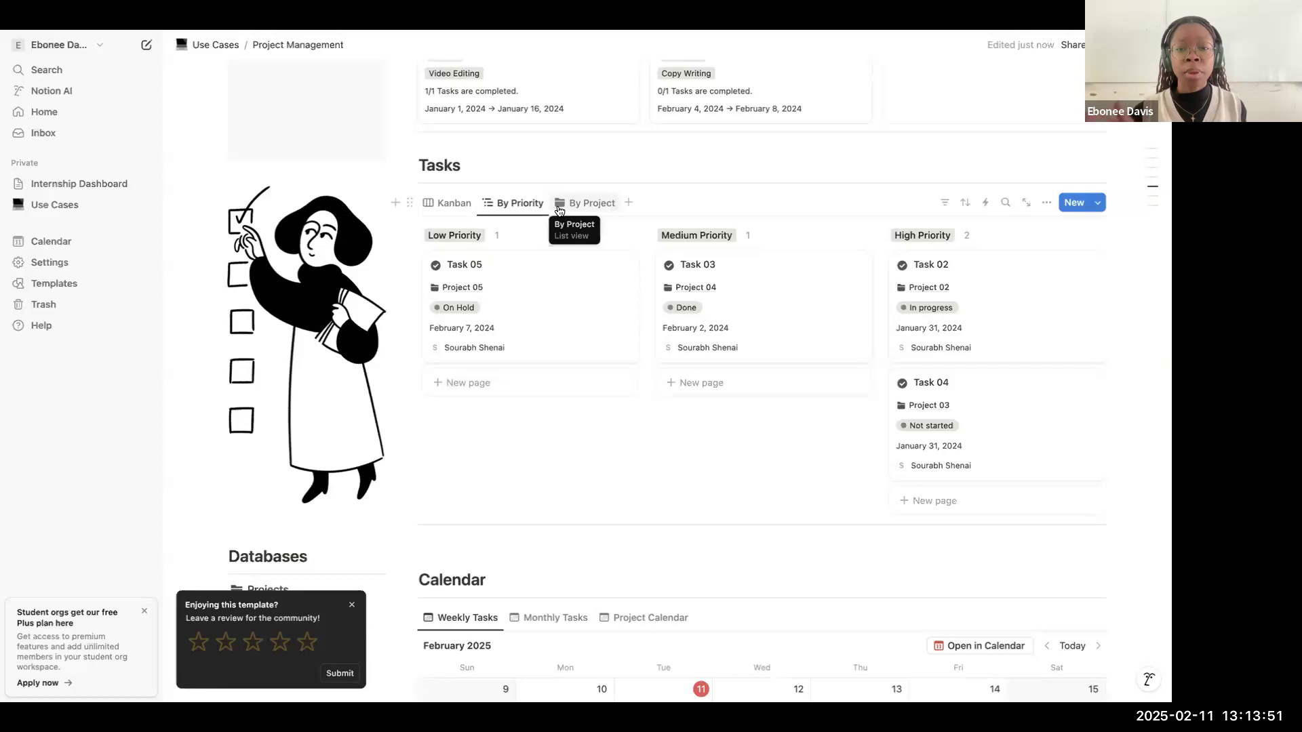
pyautogui.click(560, 206)
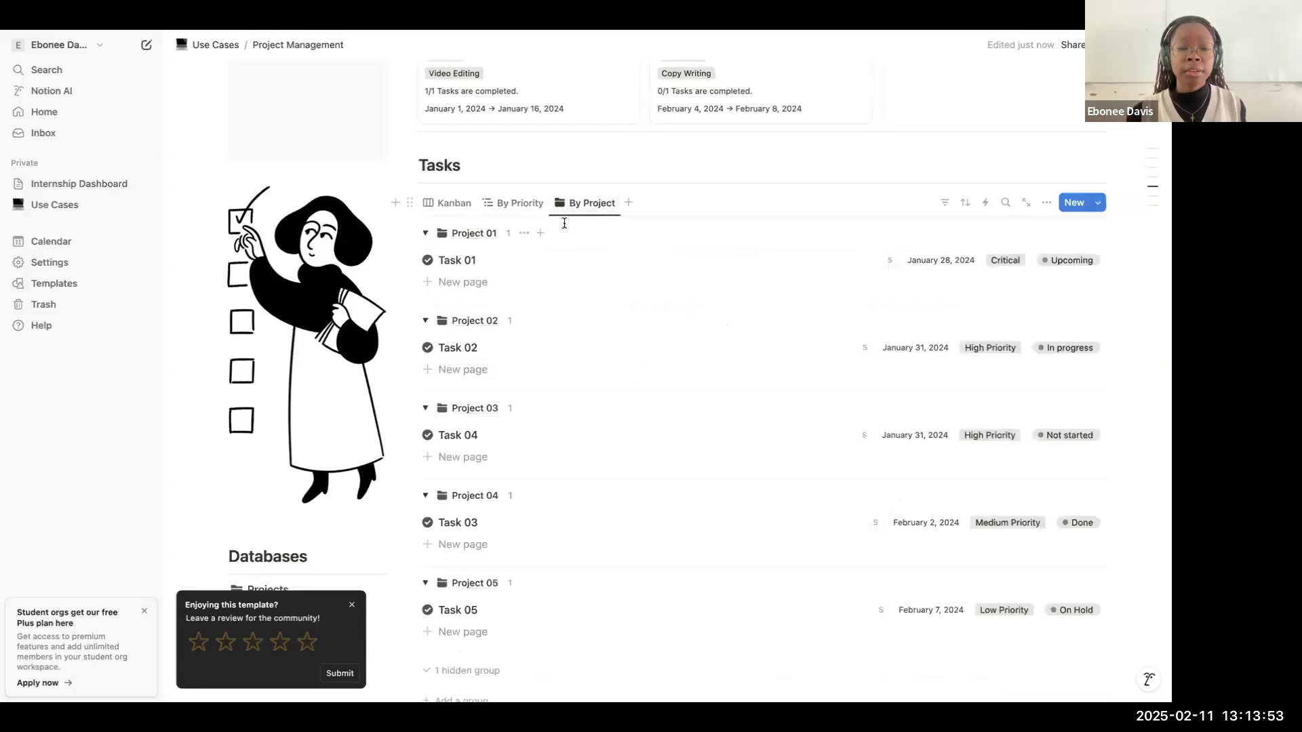
pyautogui.click(467, 209)
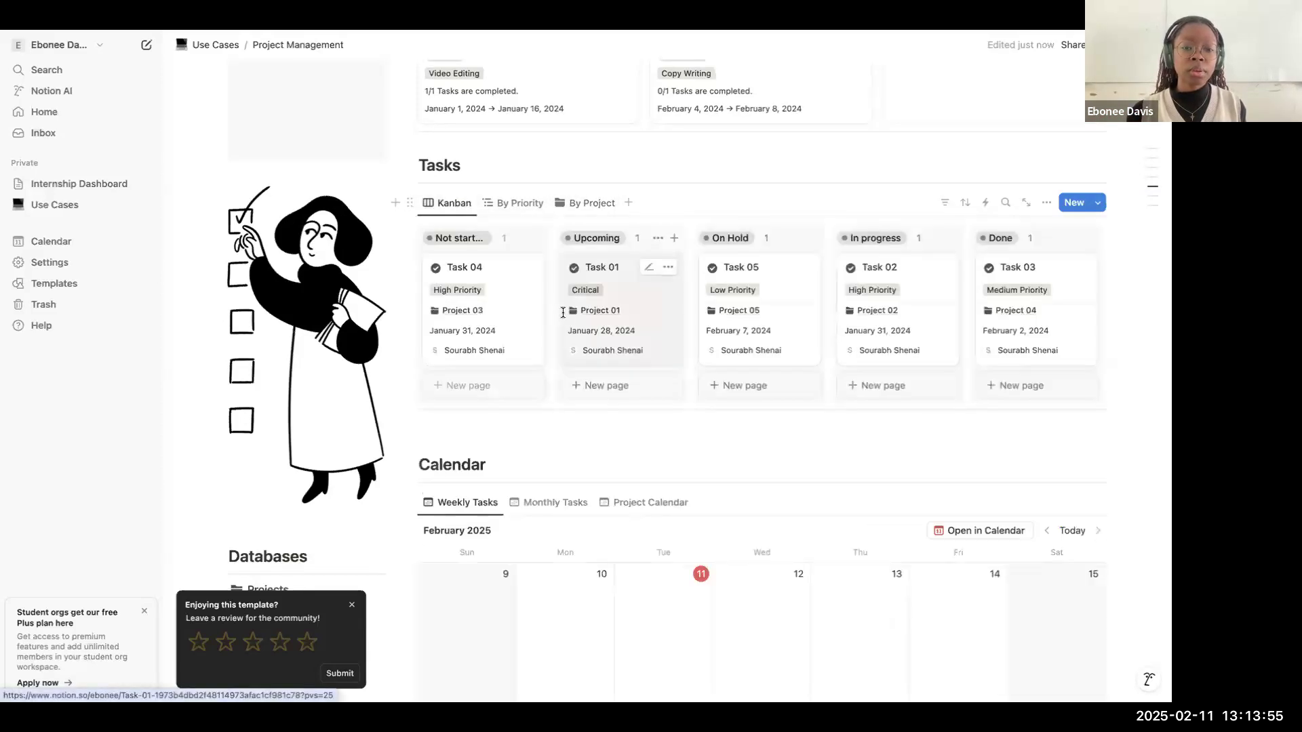
pyautogui.scroll(-3, 563, 313)
pyautogui.scroll(-1, 563, 312)
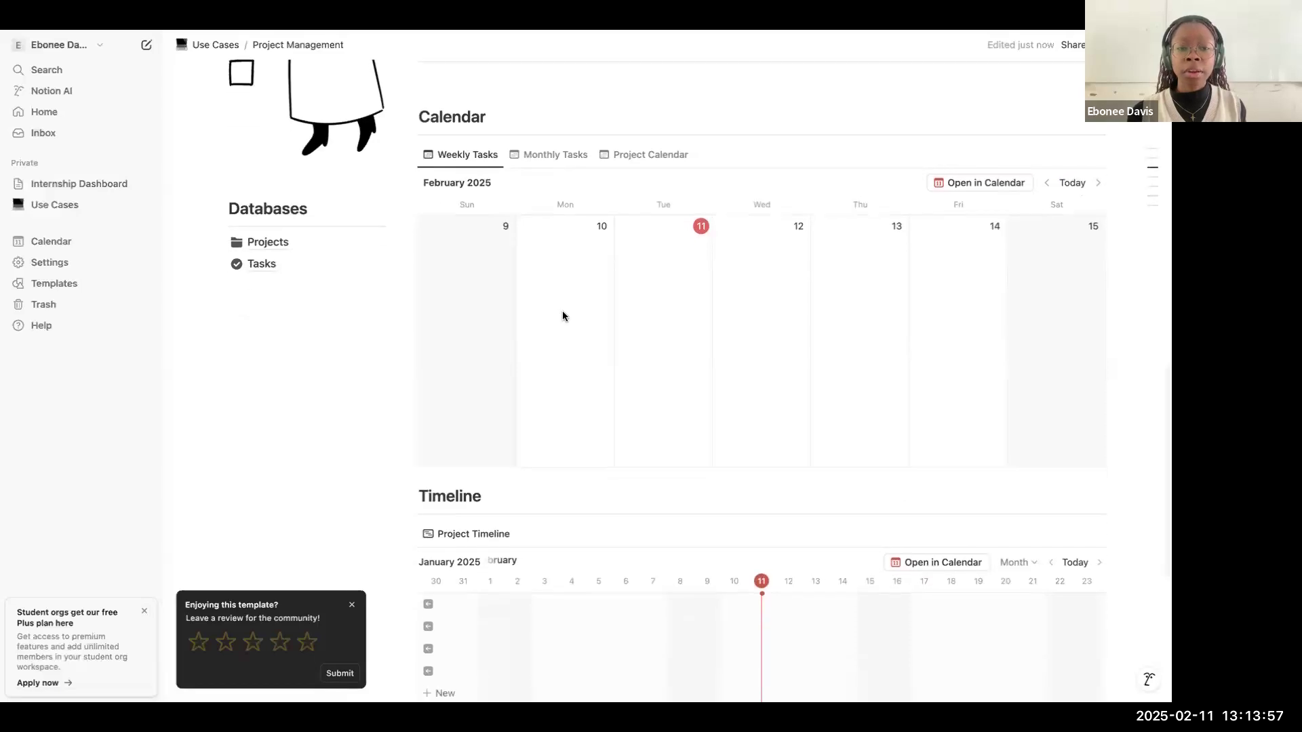
pyautogui.scroll(-2, 617, 375)
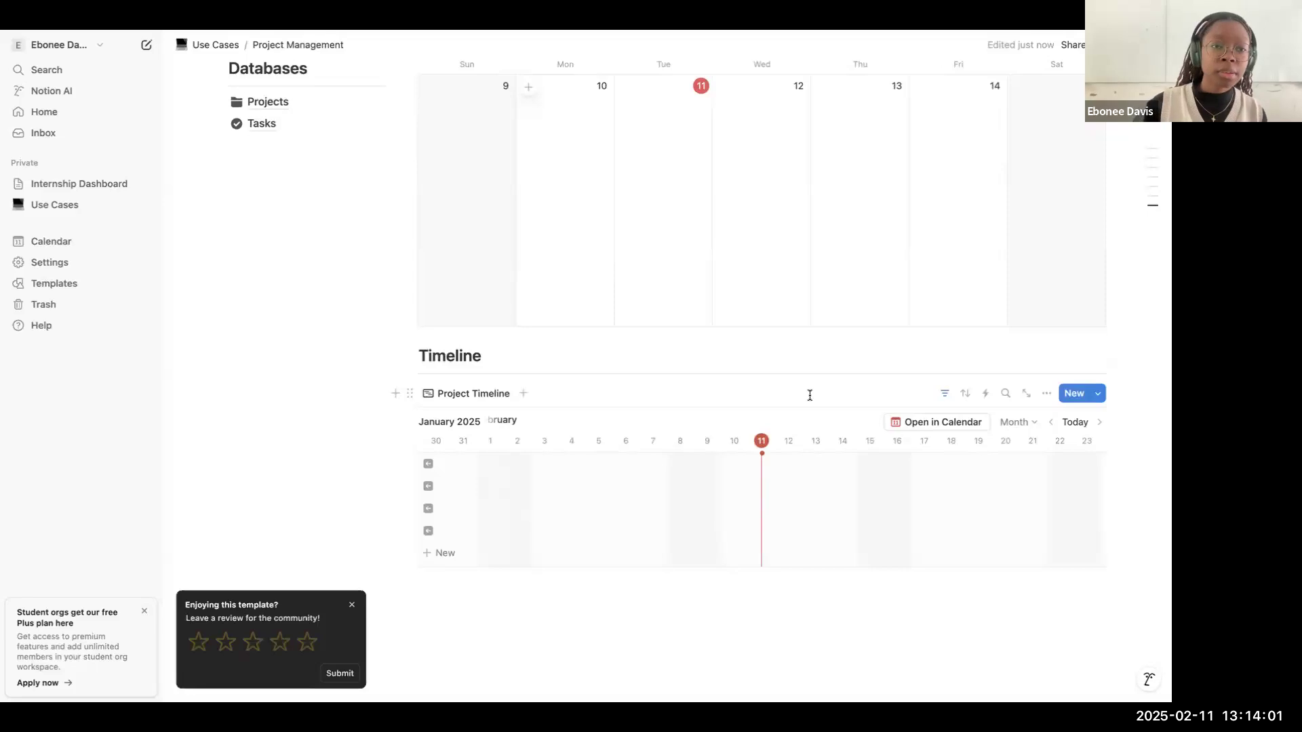
pyautogui.scroll(10, 763, 366)
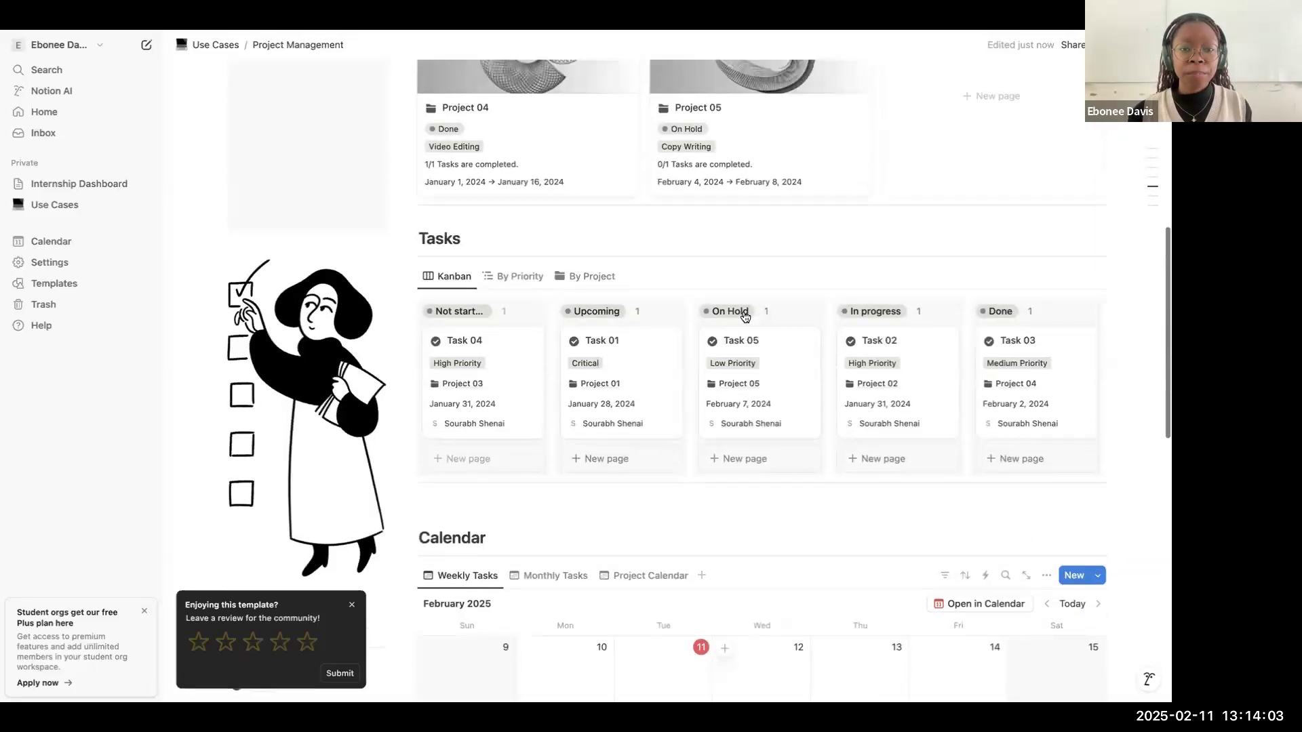
pyautogui.scroll(1, 648, 267)
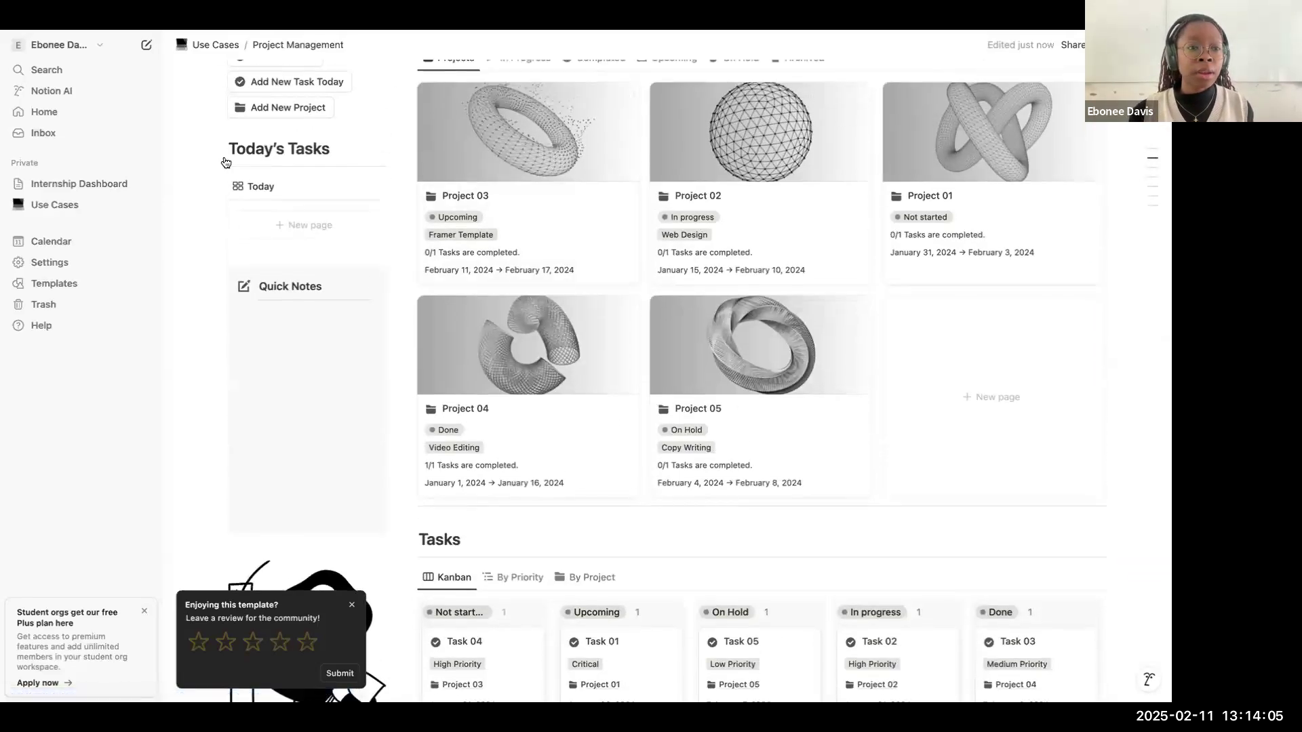
# Step: Return to the Use Cases page, open the Notes template, and examine its Dashboards, Notebooks and Favorites sections
pyautogui.click(212, 45)
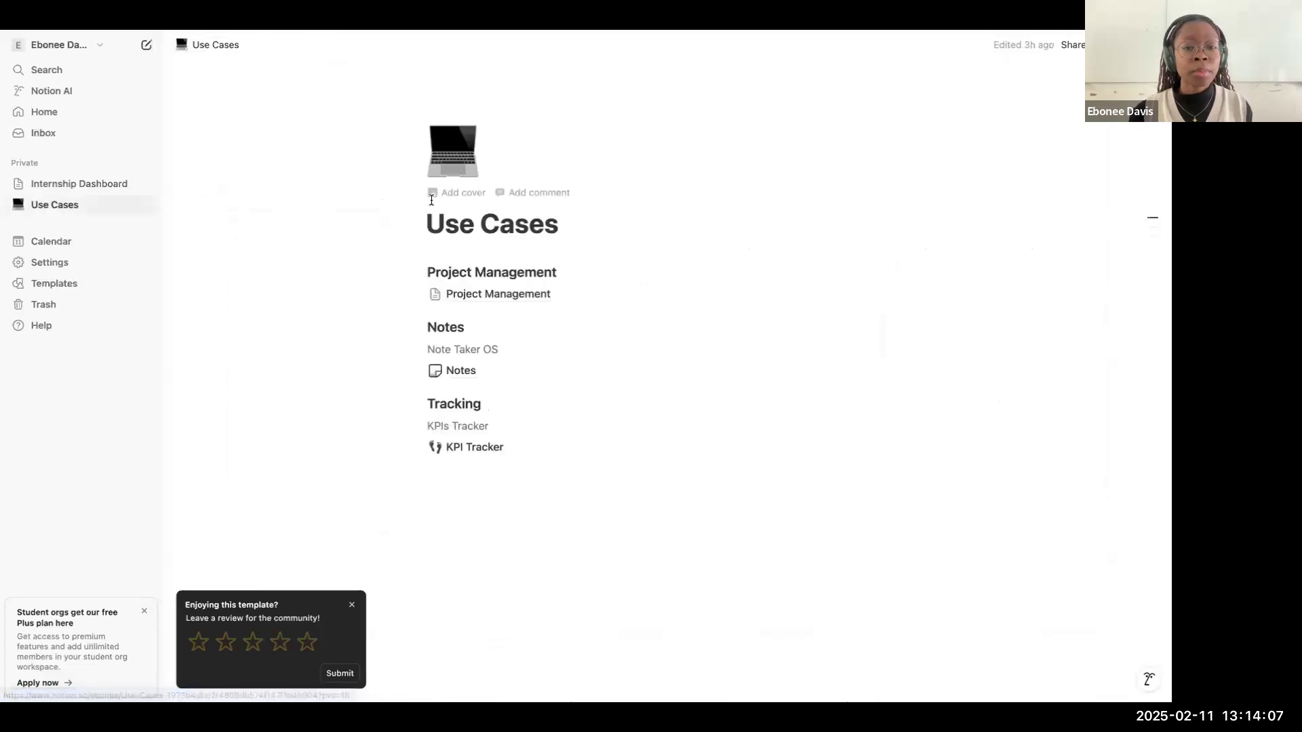
pyautogui.click(468, 374)
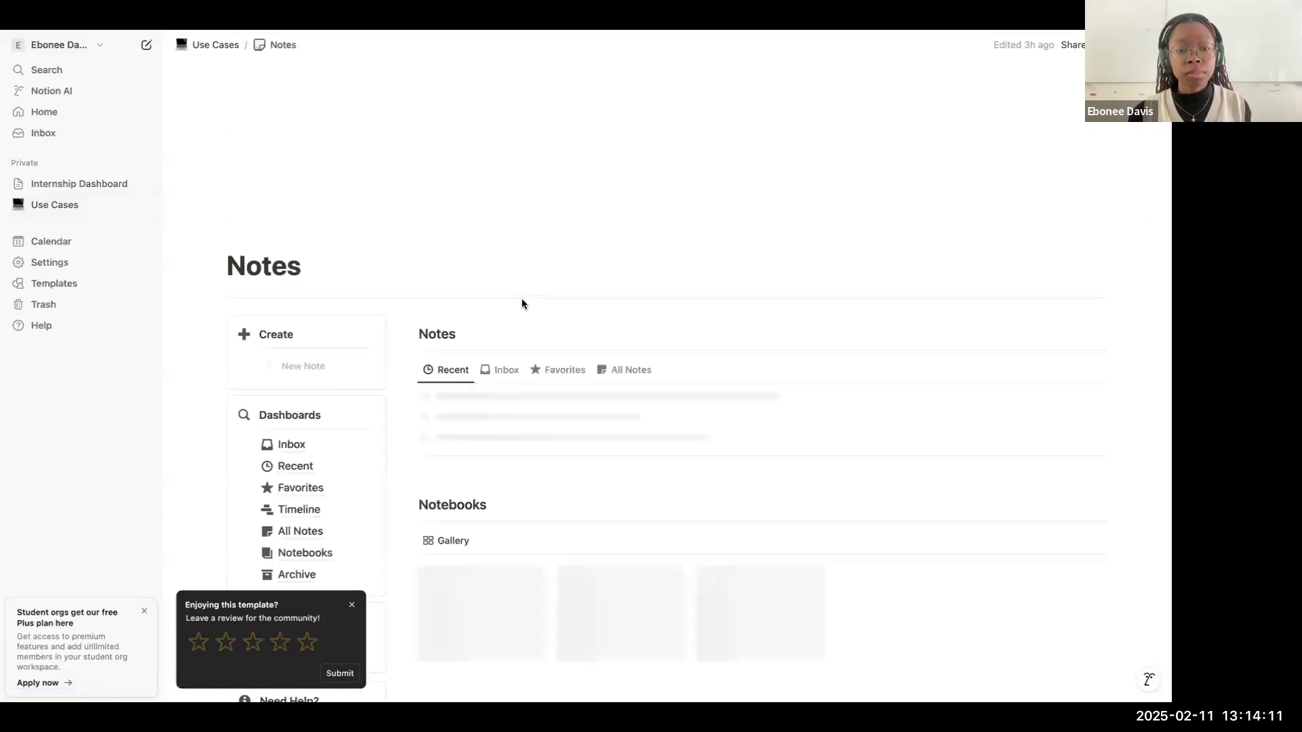
pyautogui.scroll(-1, 522, 304)
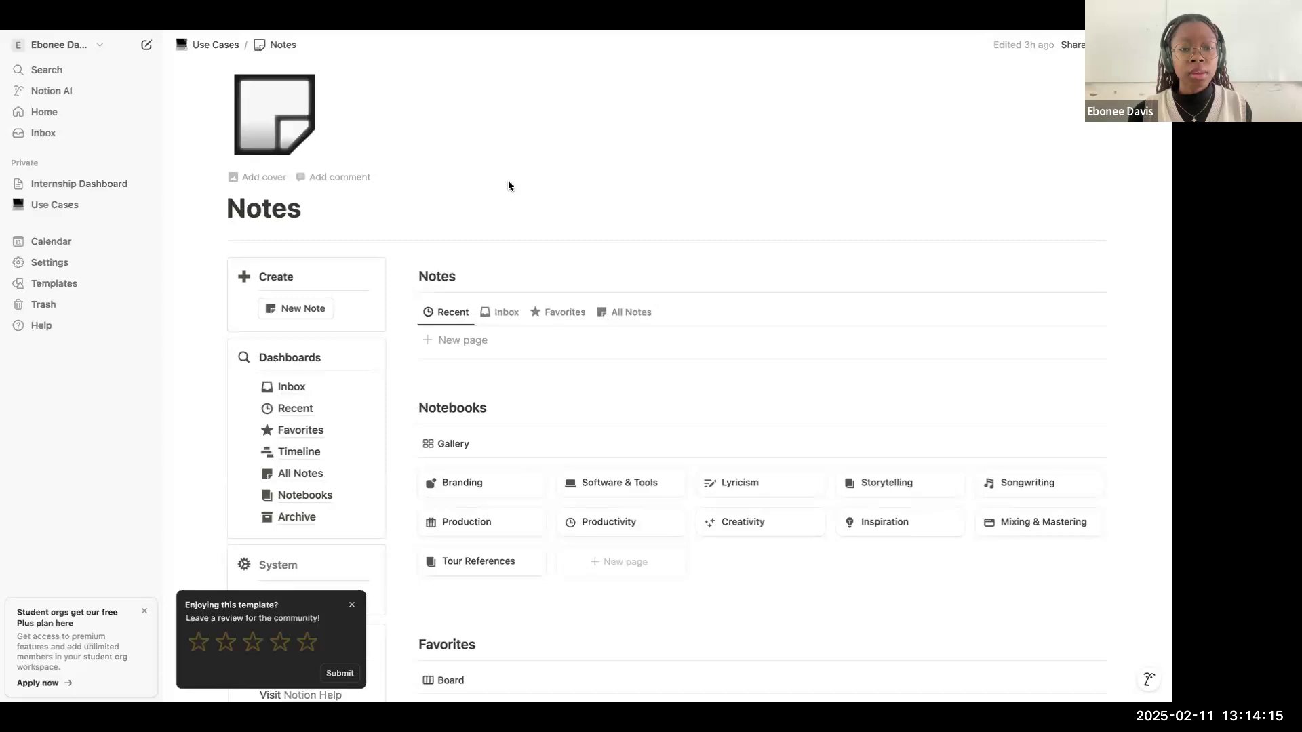
pyautogui.scroll(-3, 573, 280)
pyautogui.scroll(1, 685, 297)
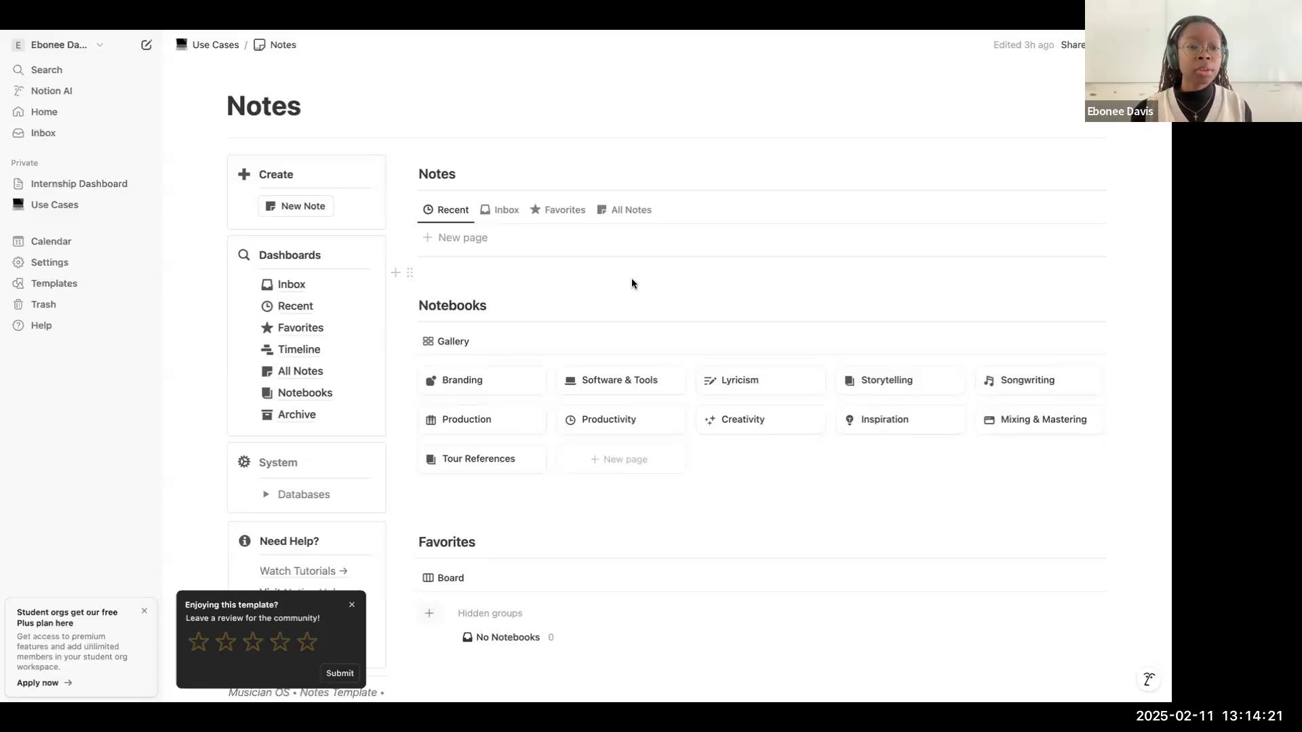
pyautogui.scroll(-2, 632, 278)
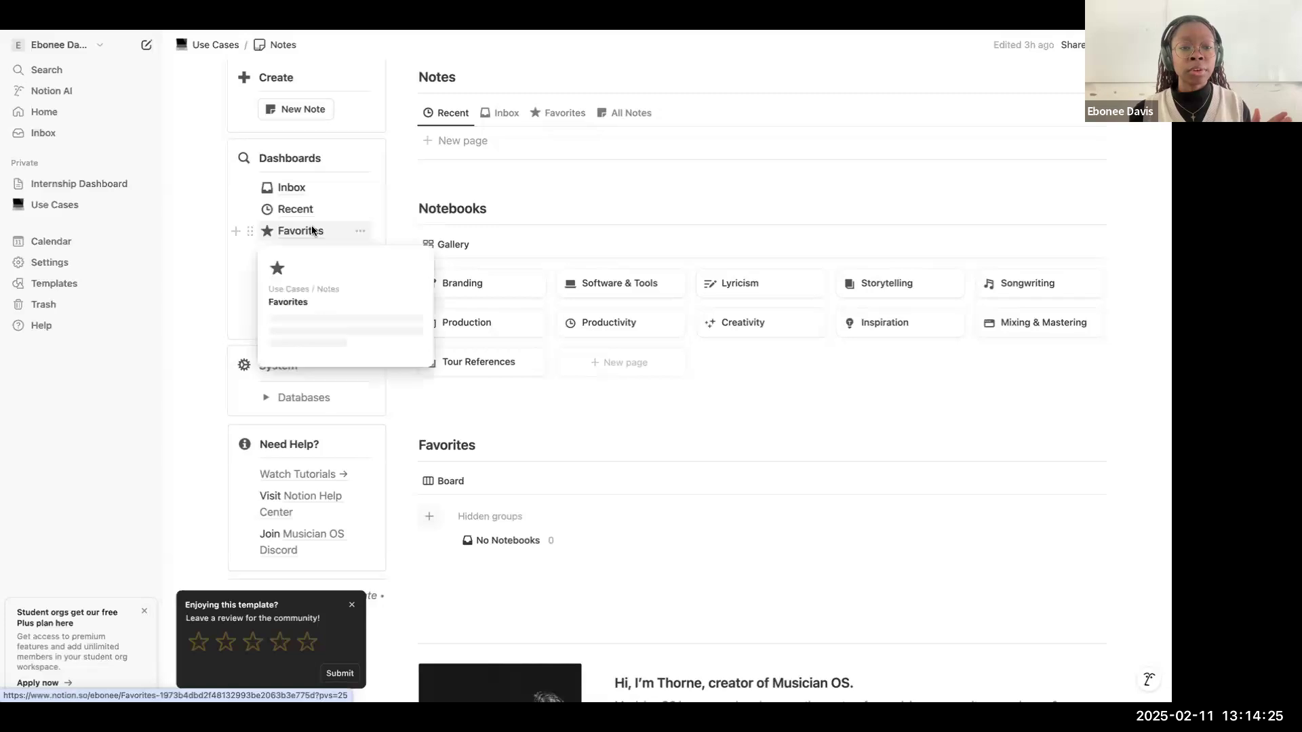
pyautogui.moveTo(306, 266)
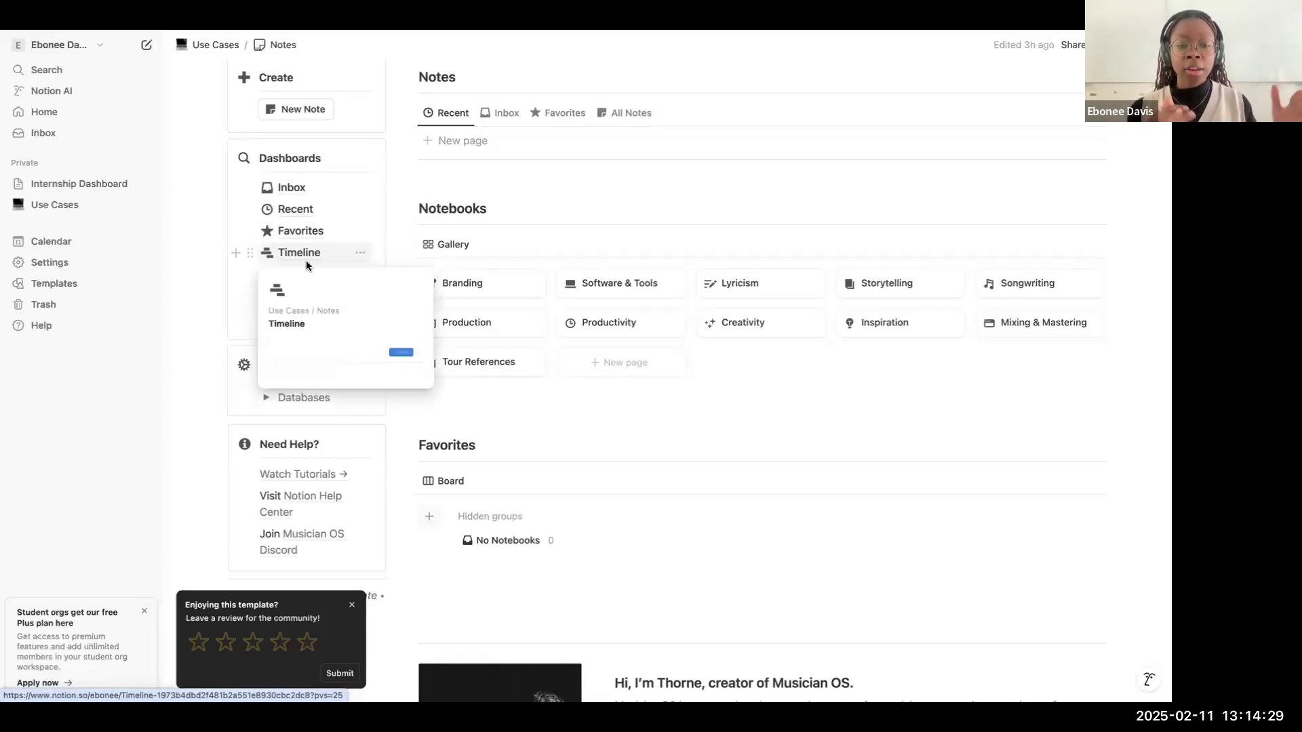
pyautogui.scroll(-3, 356, 323)
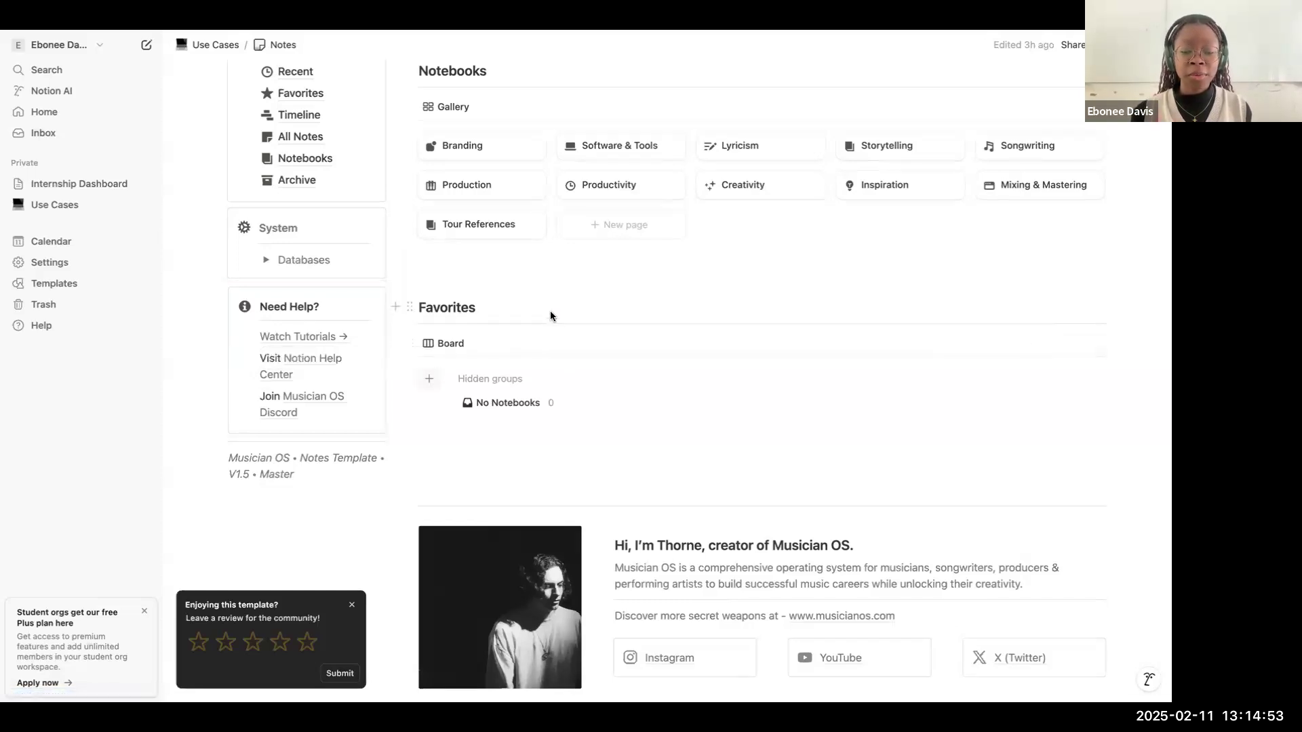
# Step: Look over the rest of the Notes page, including the Favorites board and the template creator's section
pyautogui.scroll(-3, 550, 315)
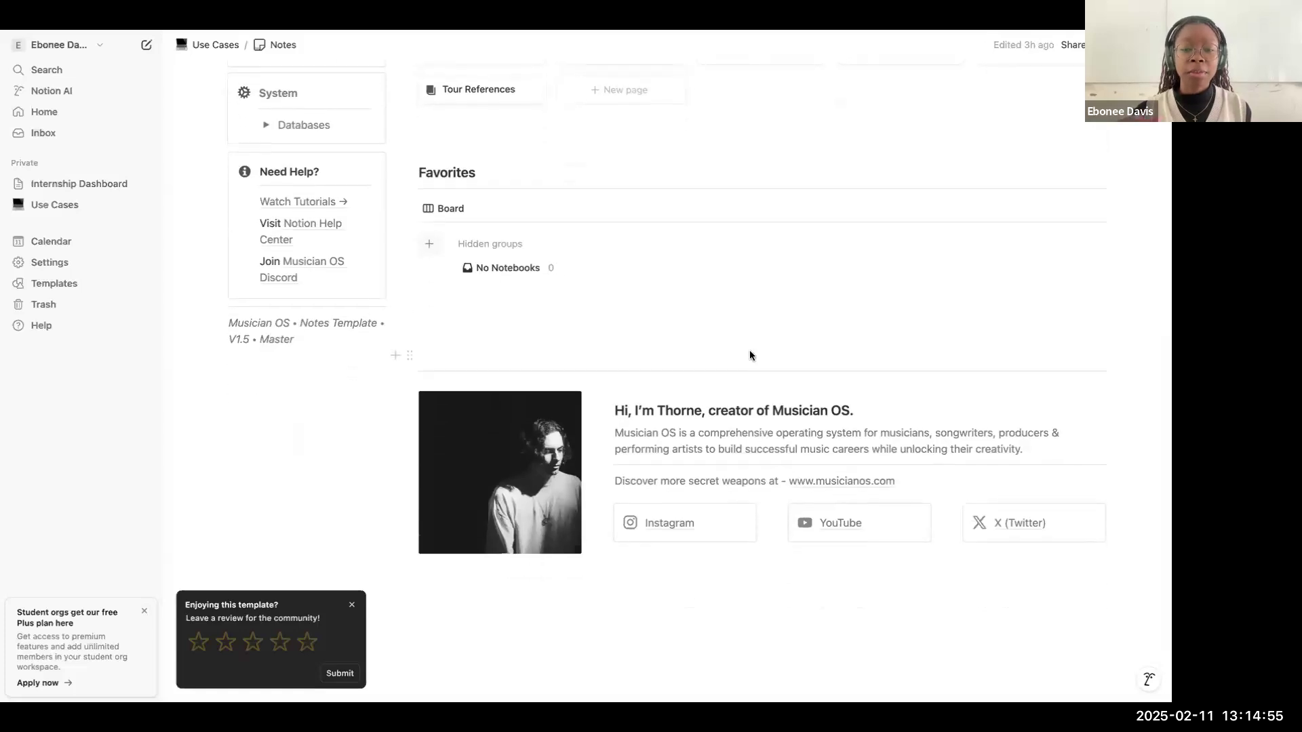
pyautogui.scroll(1, 742, 383)
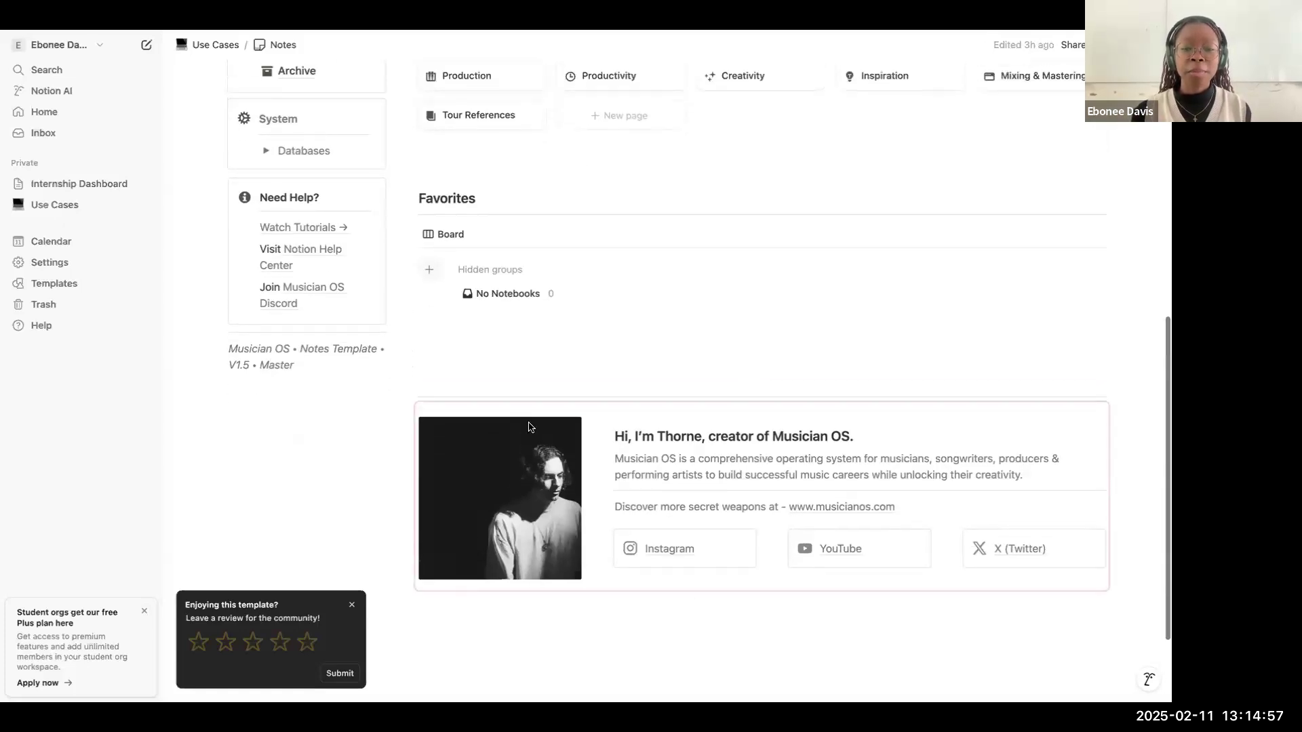
pyautogui.scroll(8, 784, 360)
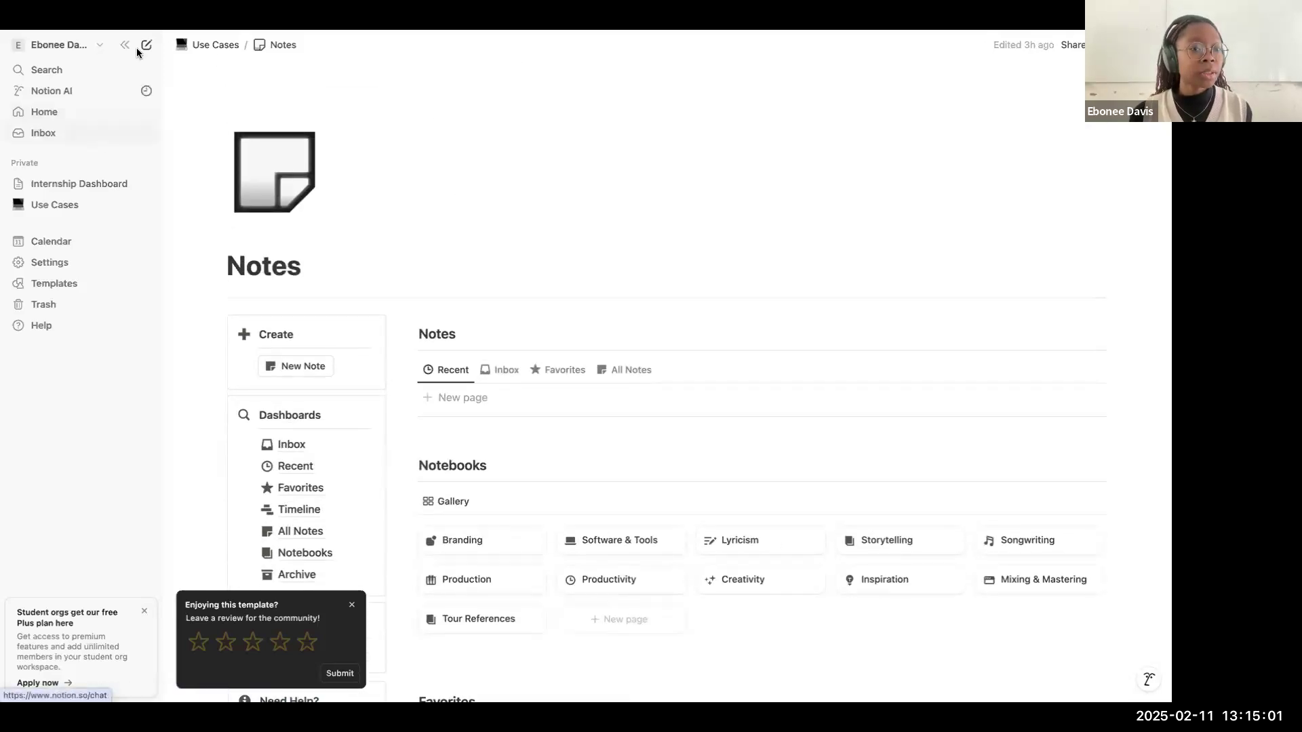
# Step: Return to the Use Cases page, open the KPI Tracker template, and read its introduction and overall KPI list
pyautogui.click(207, 49)
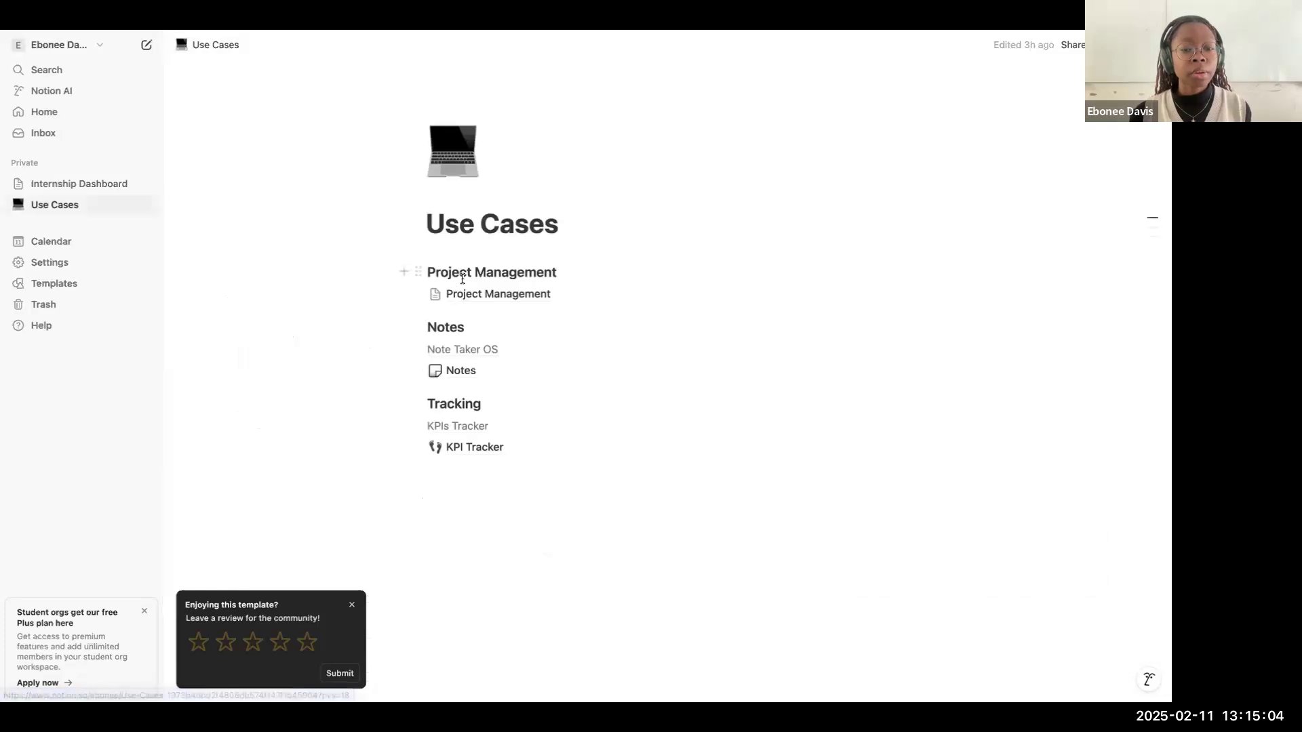
pyautogui.click(483, 447)
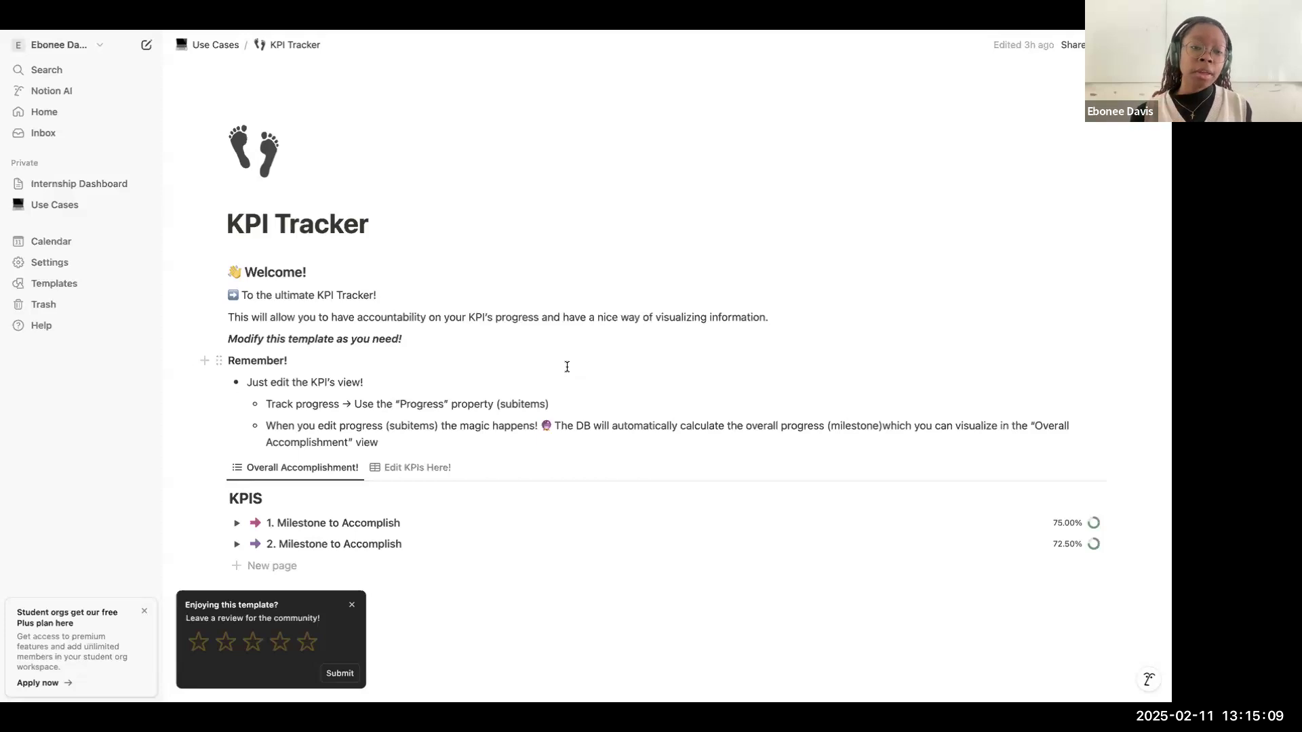
pyautogui.scroll(-2, 567, 367)
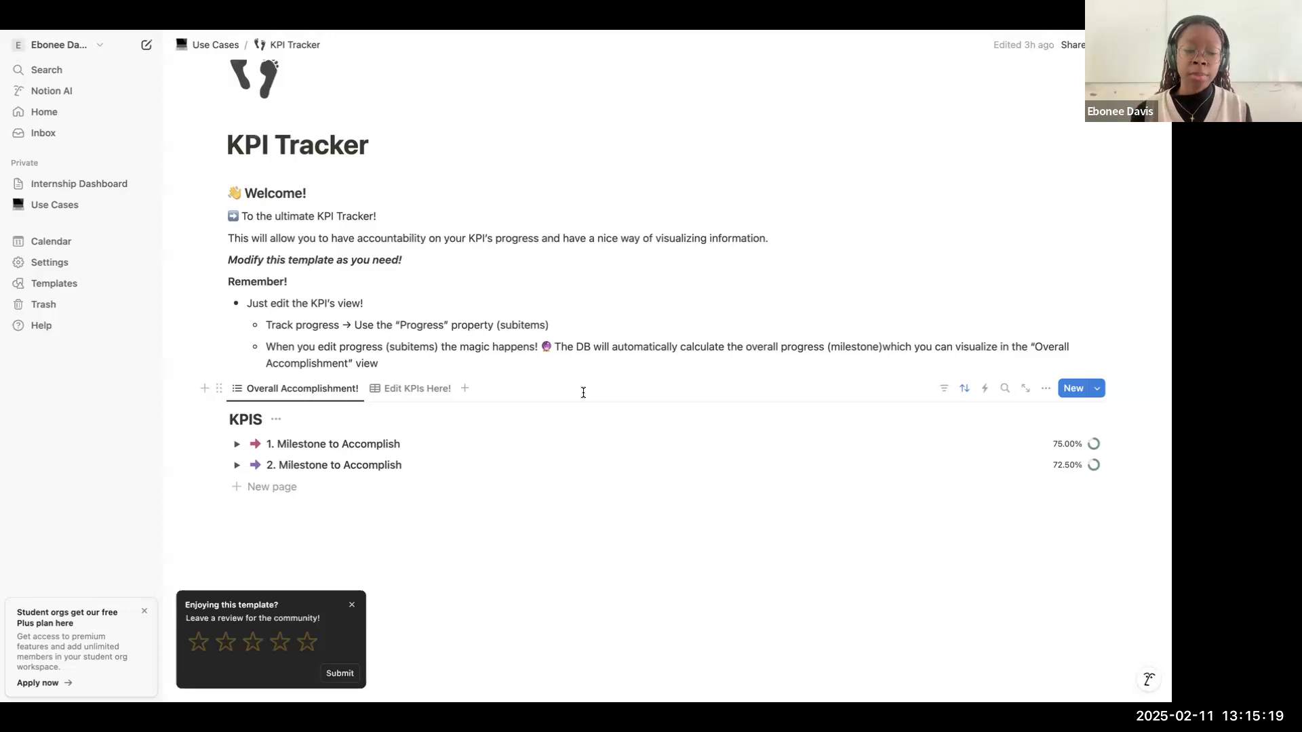
# Step: Examine the columns in the KPIS database's "Edit KPIs Here!" view and the options of its Owner property
pyautogui.click(427, 399)
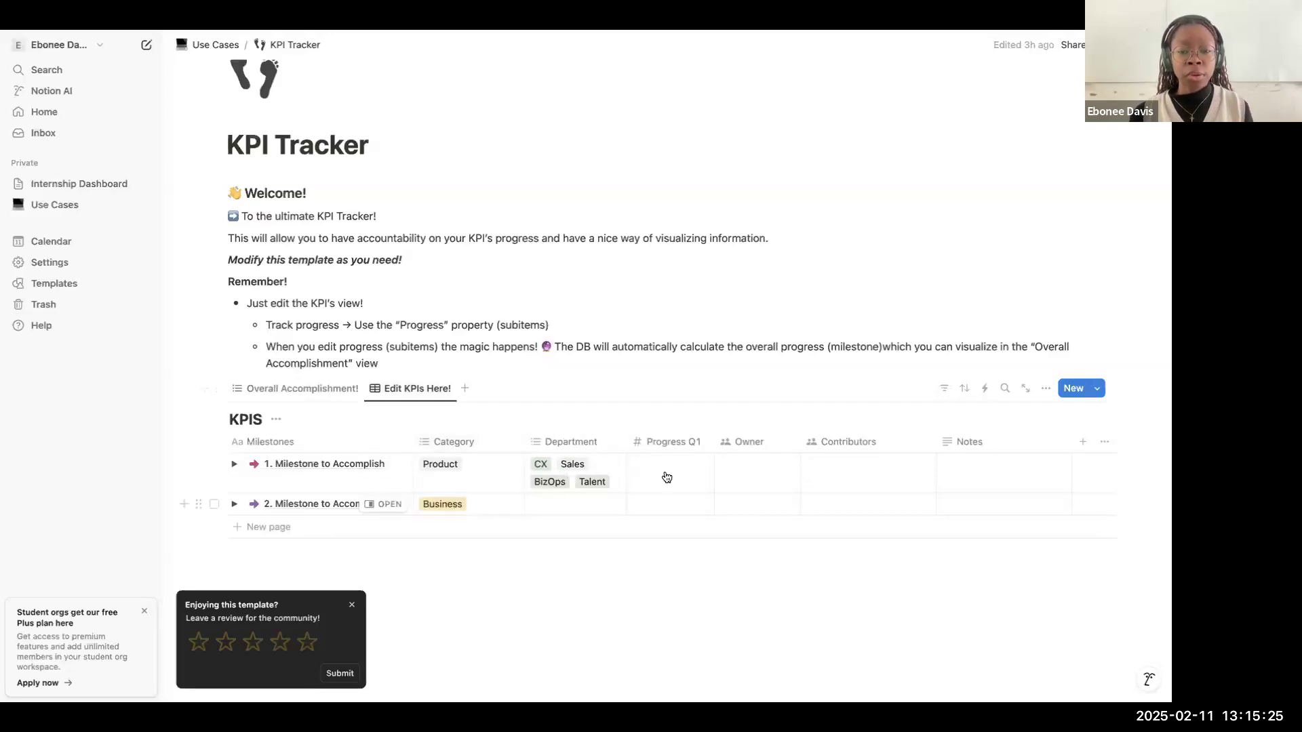
pyautogui.hscroll(1, 704, 484)
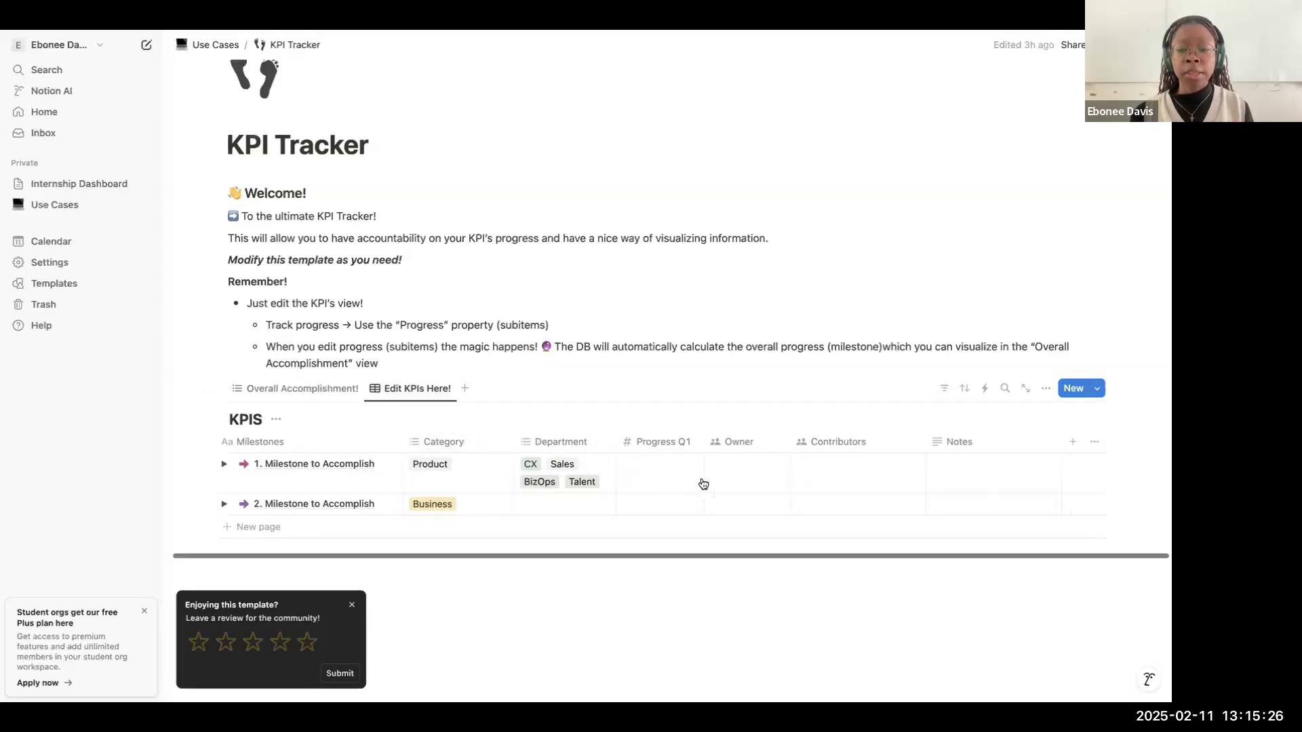
pyautogui.click(747, 446)
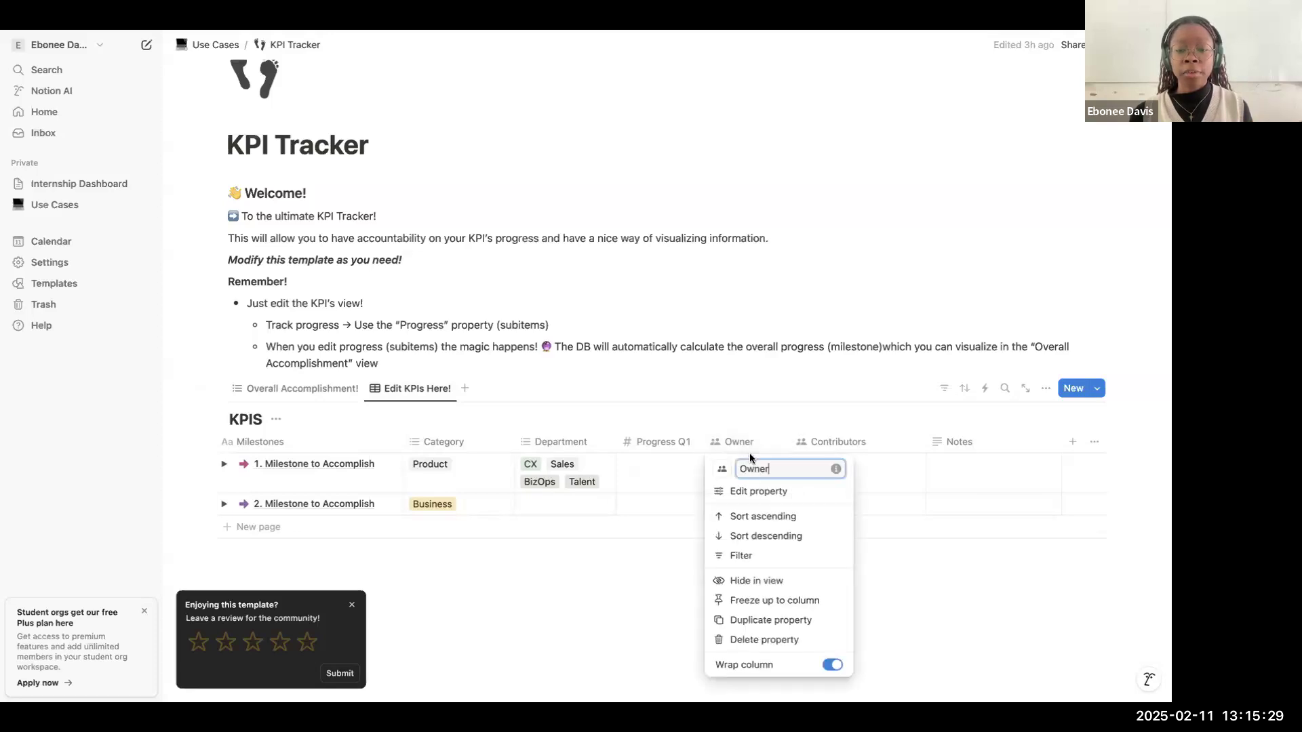
pyautogui.click(737, 444)
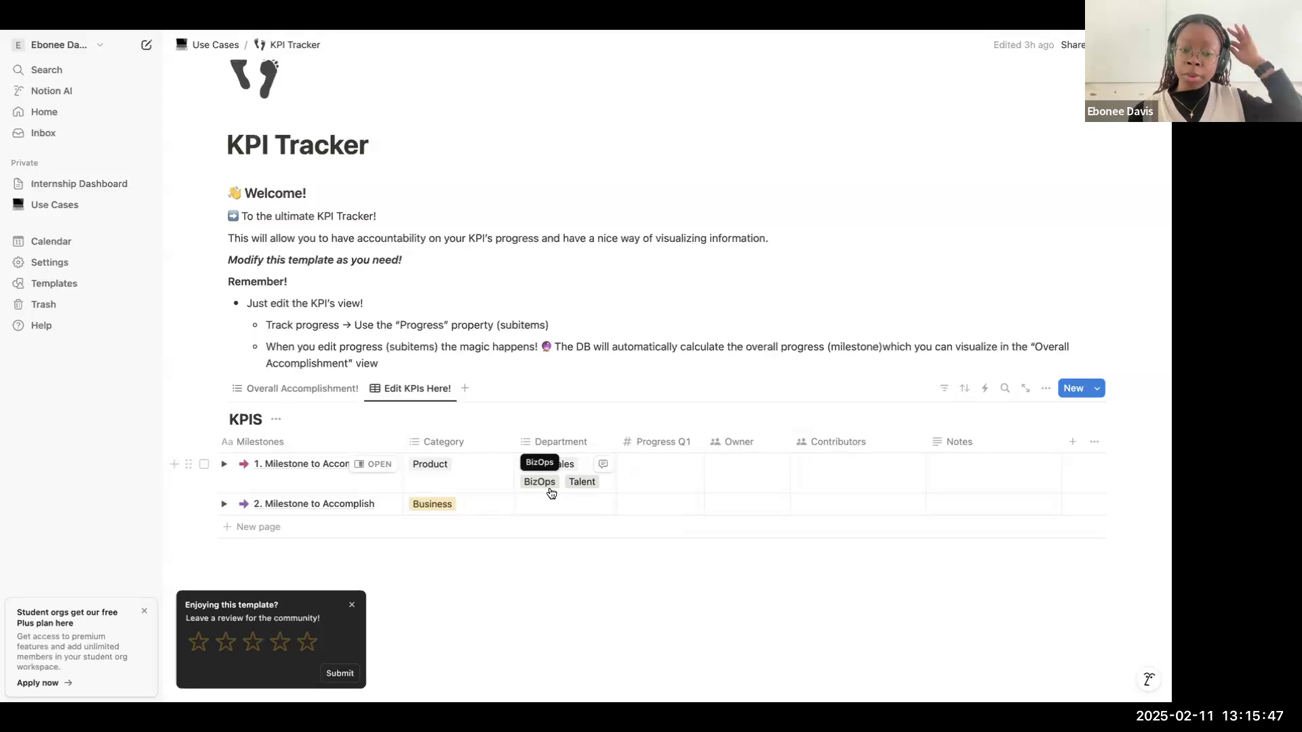
# Step: Add a blank row to the KPIS table, check it in the "Overall Accomplishment!" view, and return to Use Cases
pyautogui.click(484, 525)
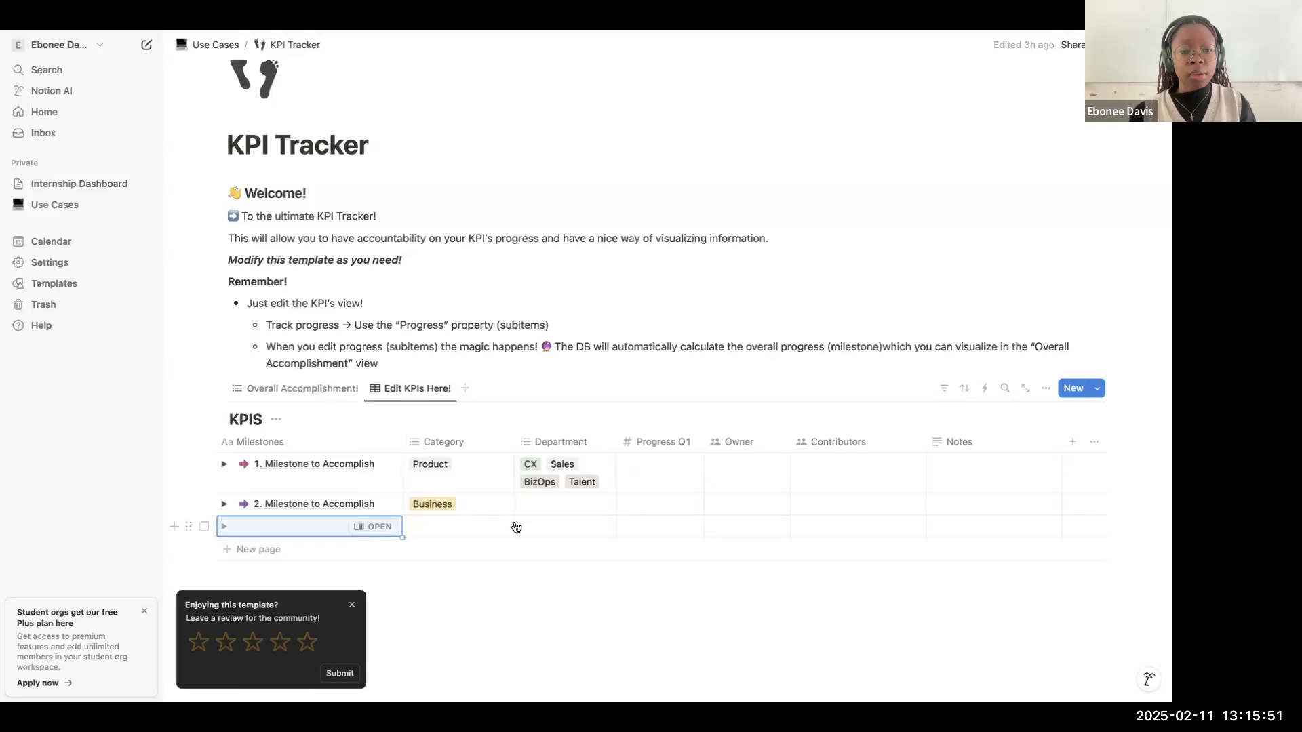
pyautogui.click(307, 389)
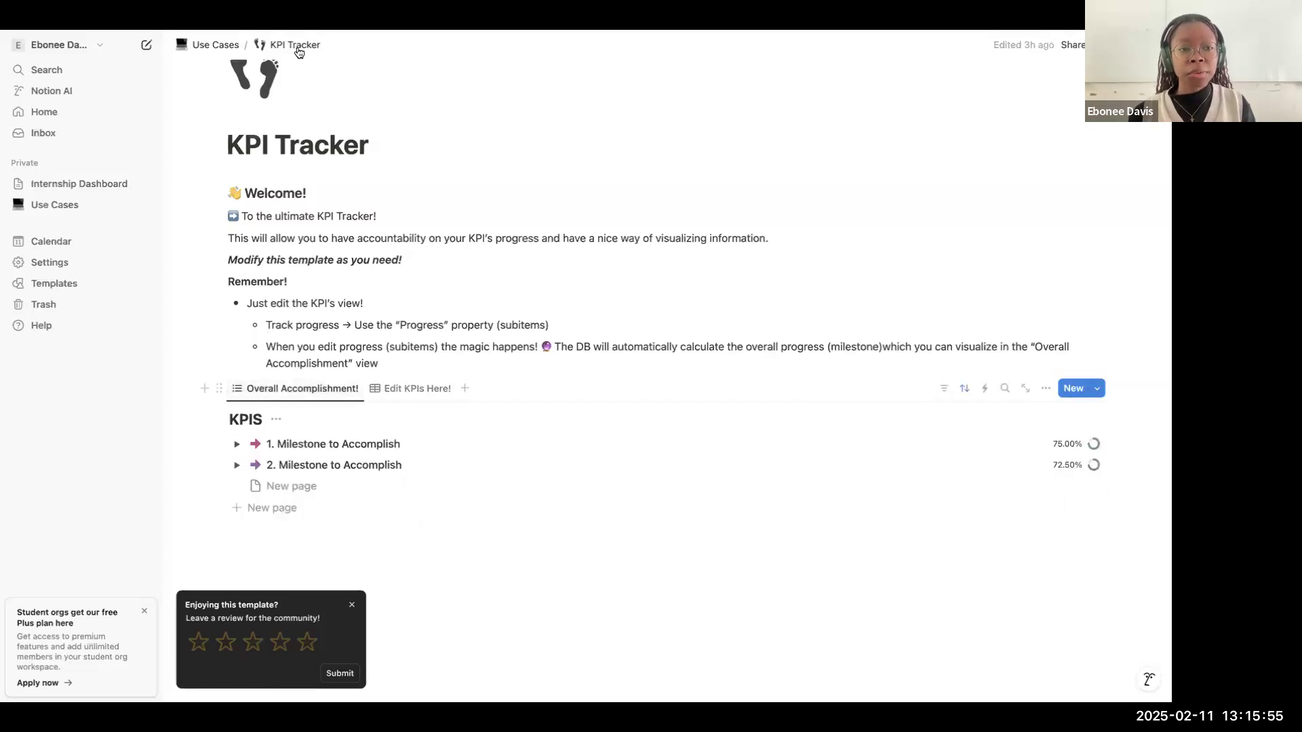
pyautogui.click(221, 46)
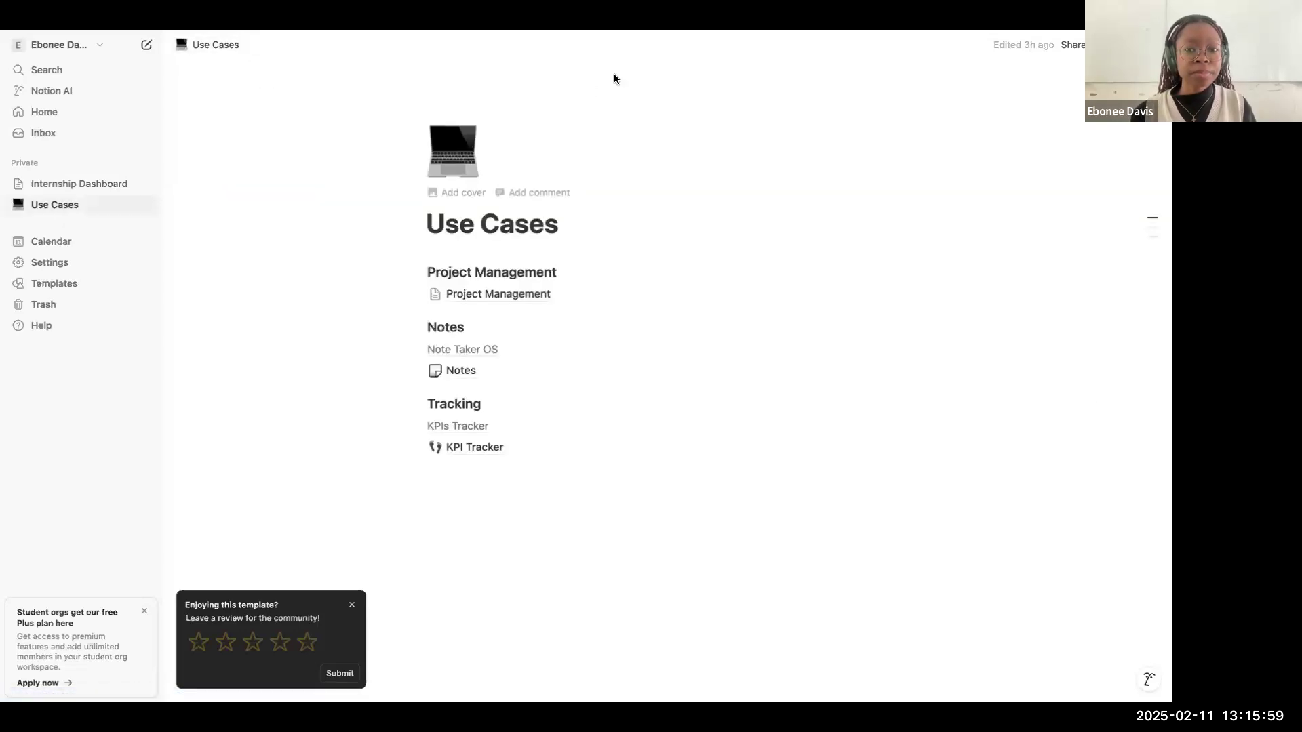